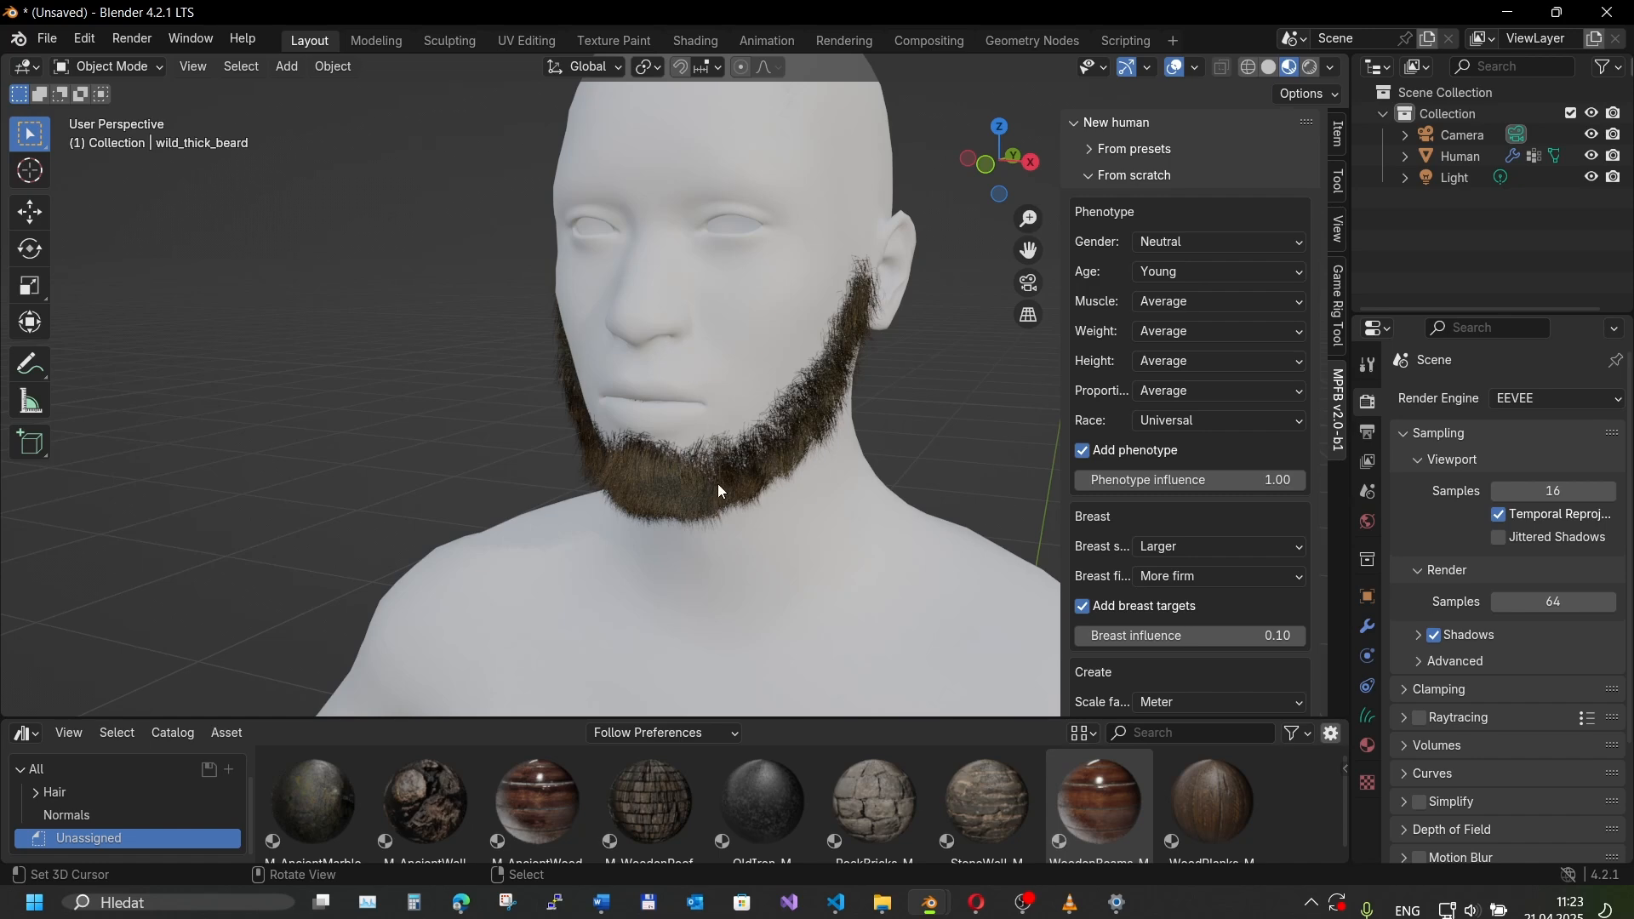
- Clear the selection, expand Human in the Outliner to show wild_thick_beard, and bring up the Add menu
left_click(674, 458)
key("alt+a")
left_click(1406, 155)
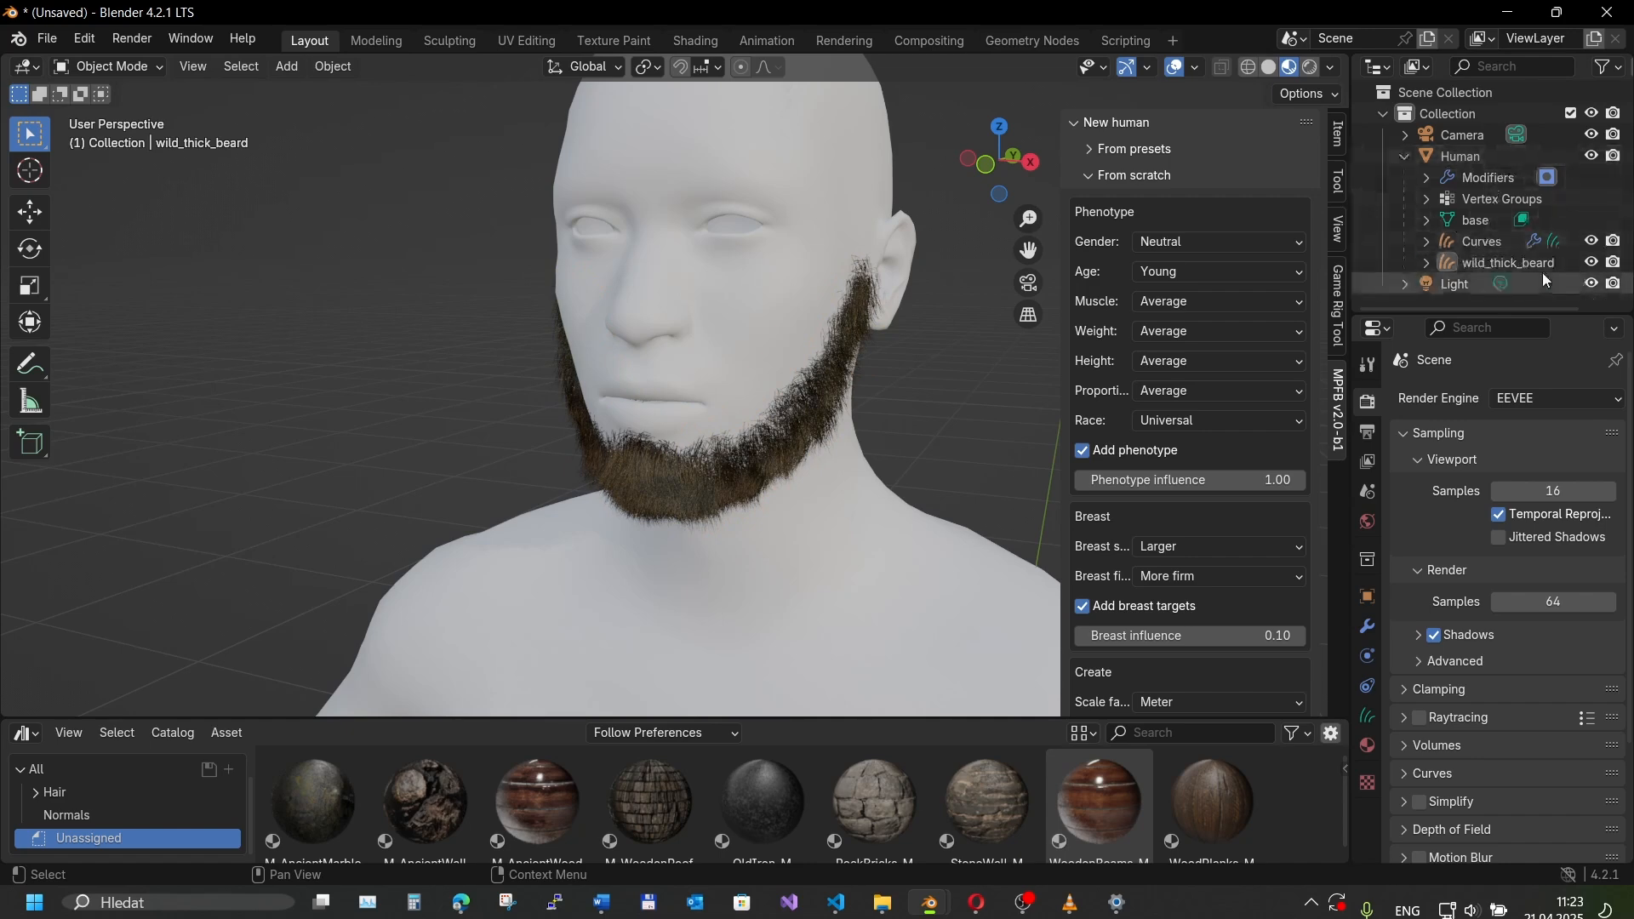
key("shift+a")
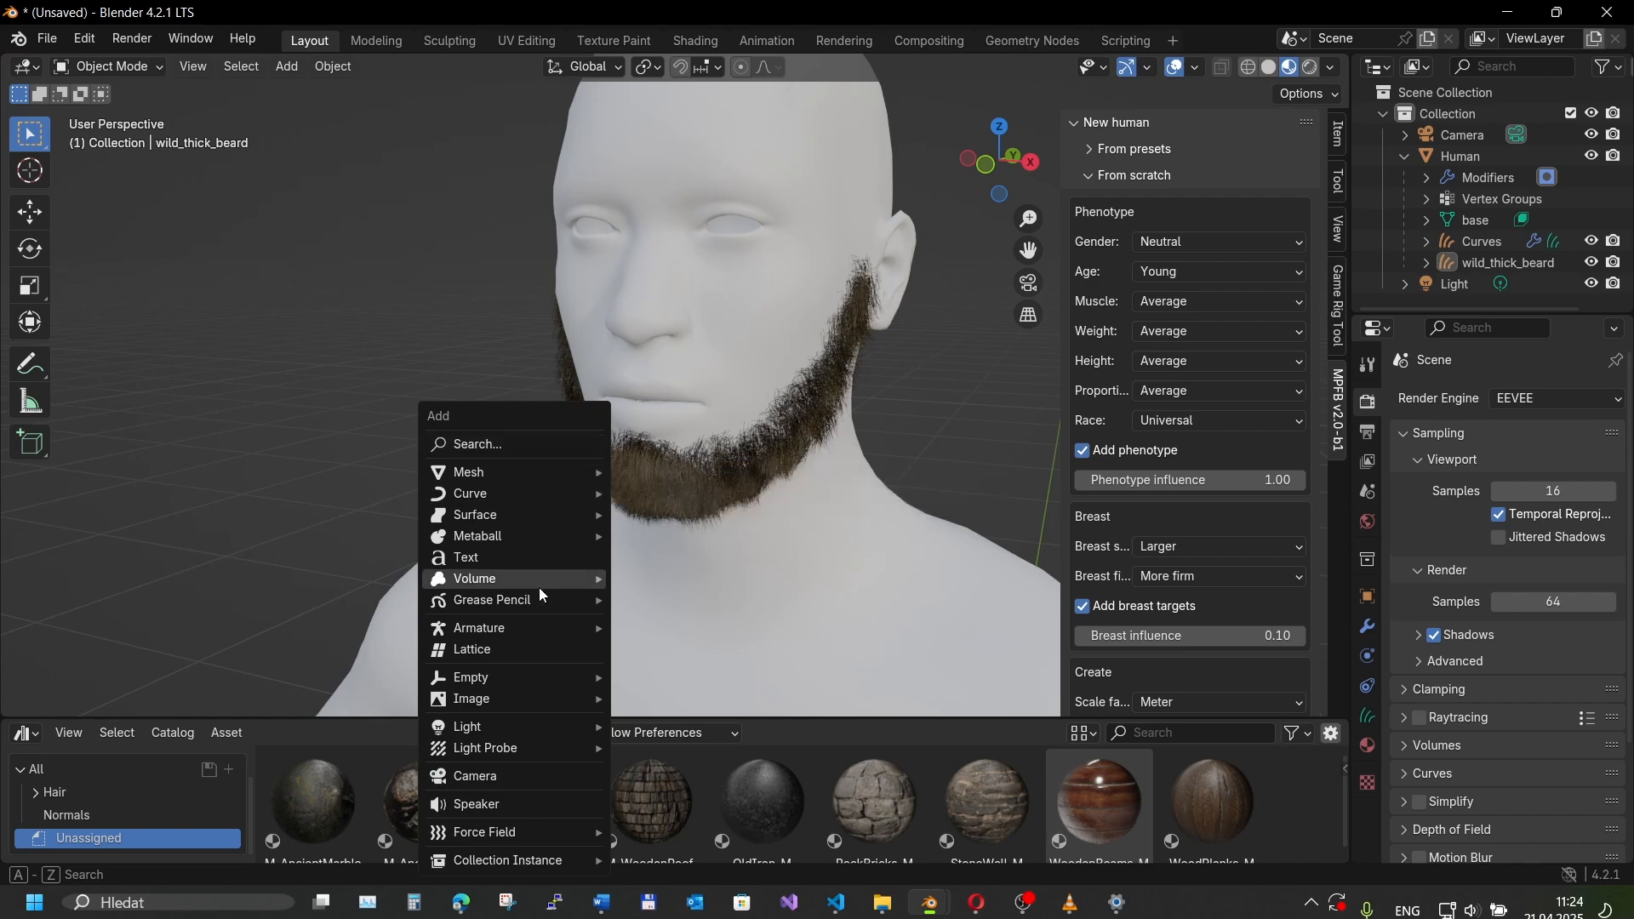
mouse_move(469, 473)
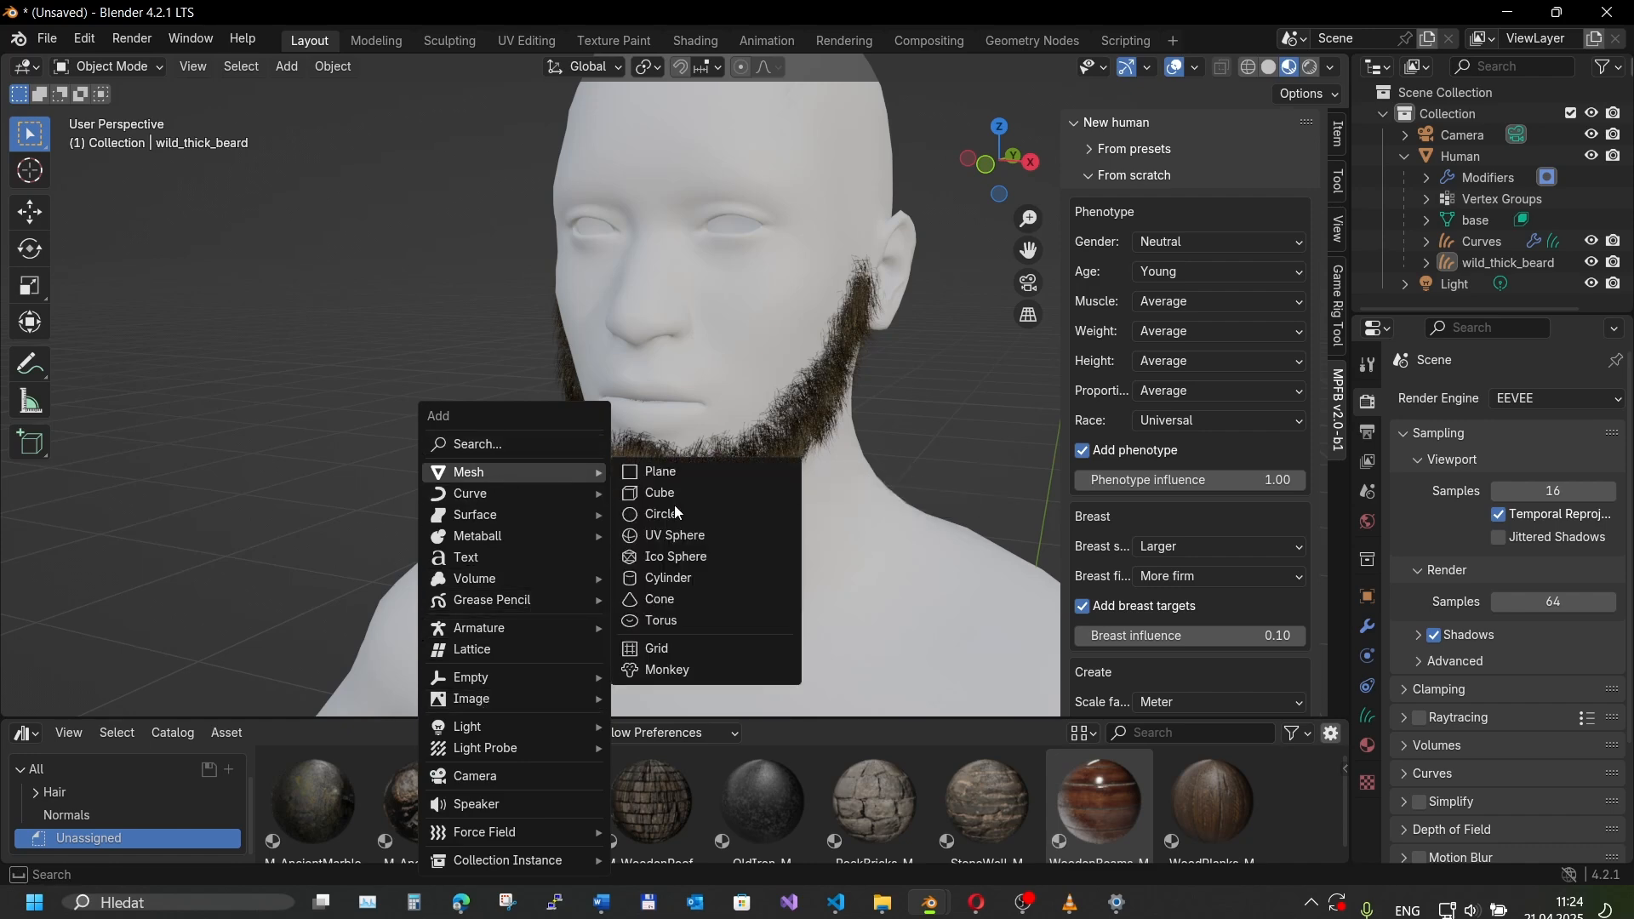
- Add a mesh plane and lift it along Z up to head height
left_click(664, 470)
scroll(668, 479, "down", 8)
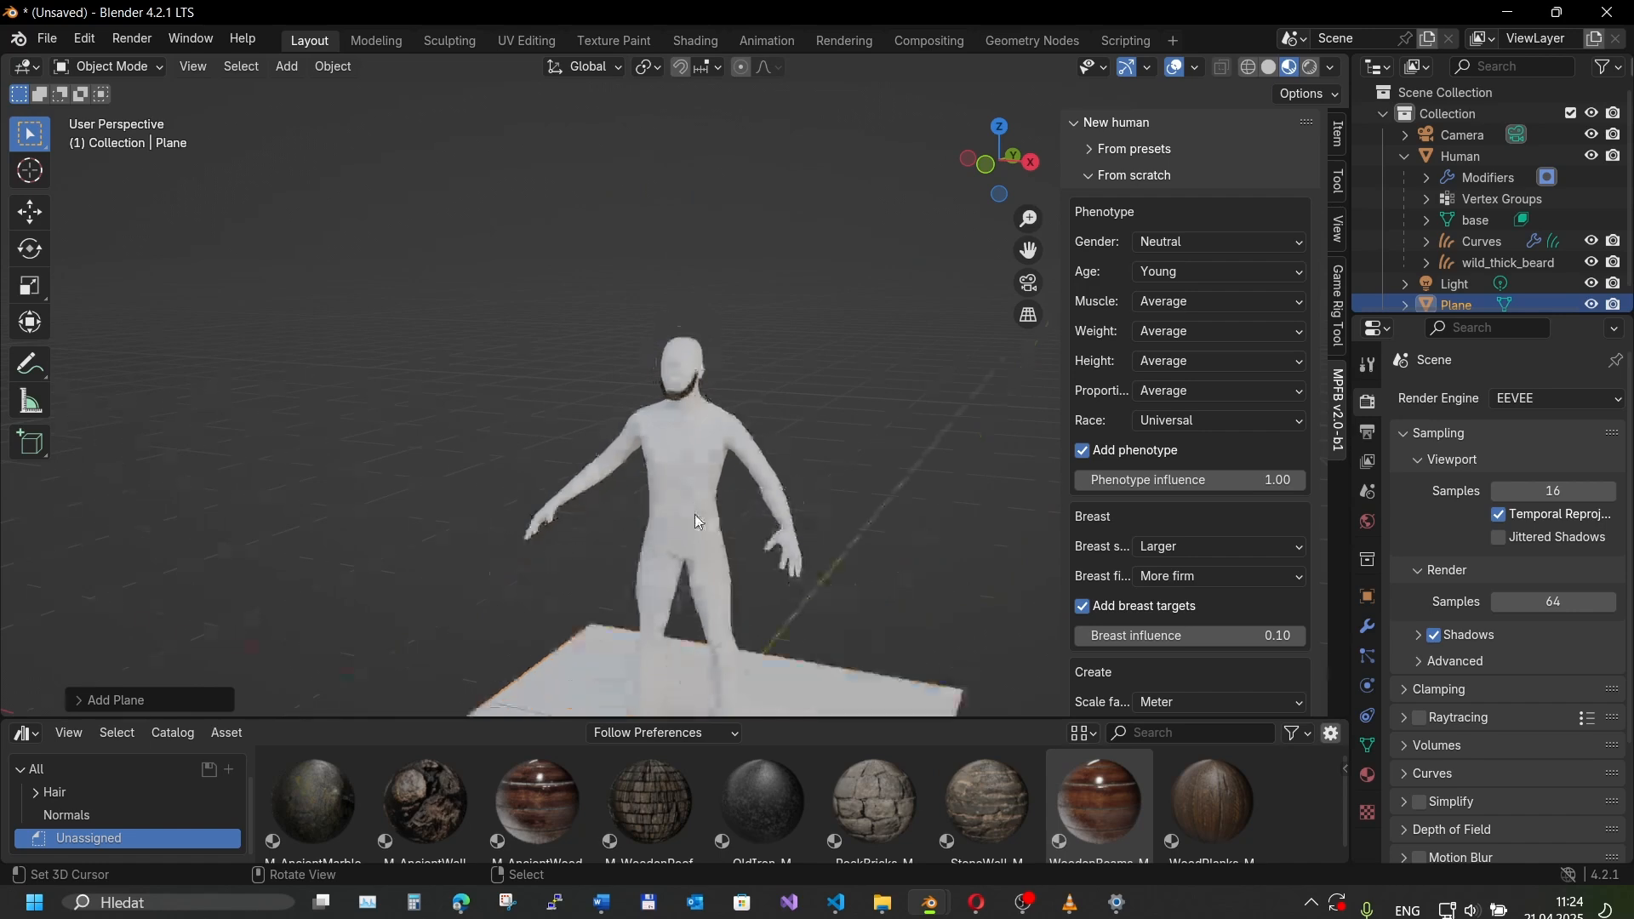
key("g")
key("y")
key("super")
type("y")
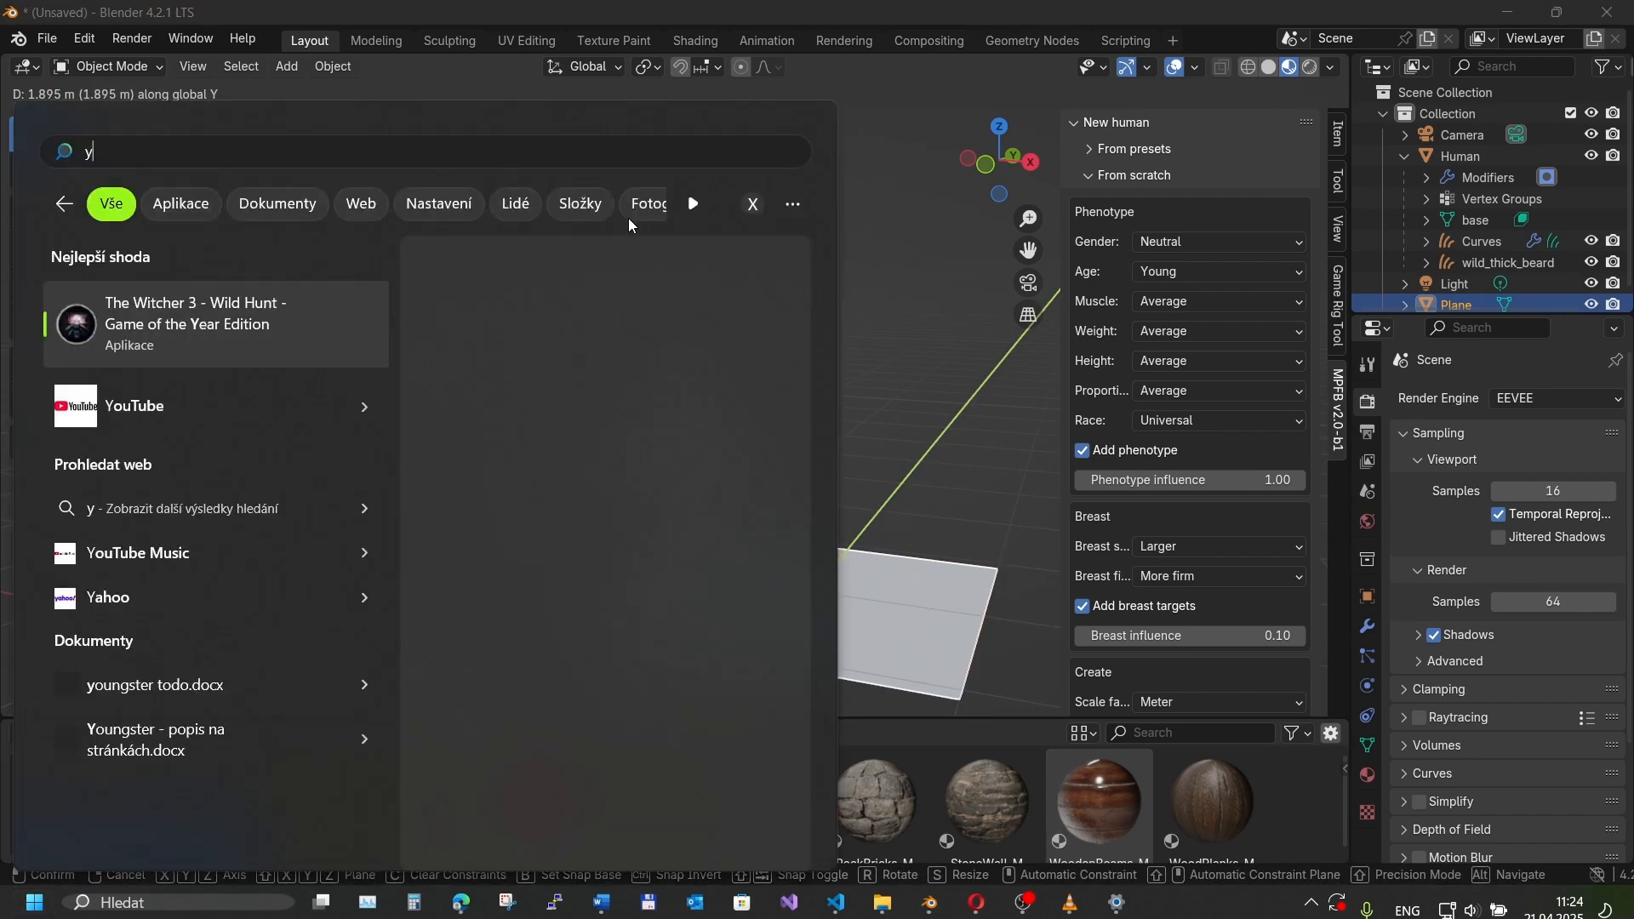
key("BackSpace")
key("Escape")
key("y")
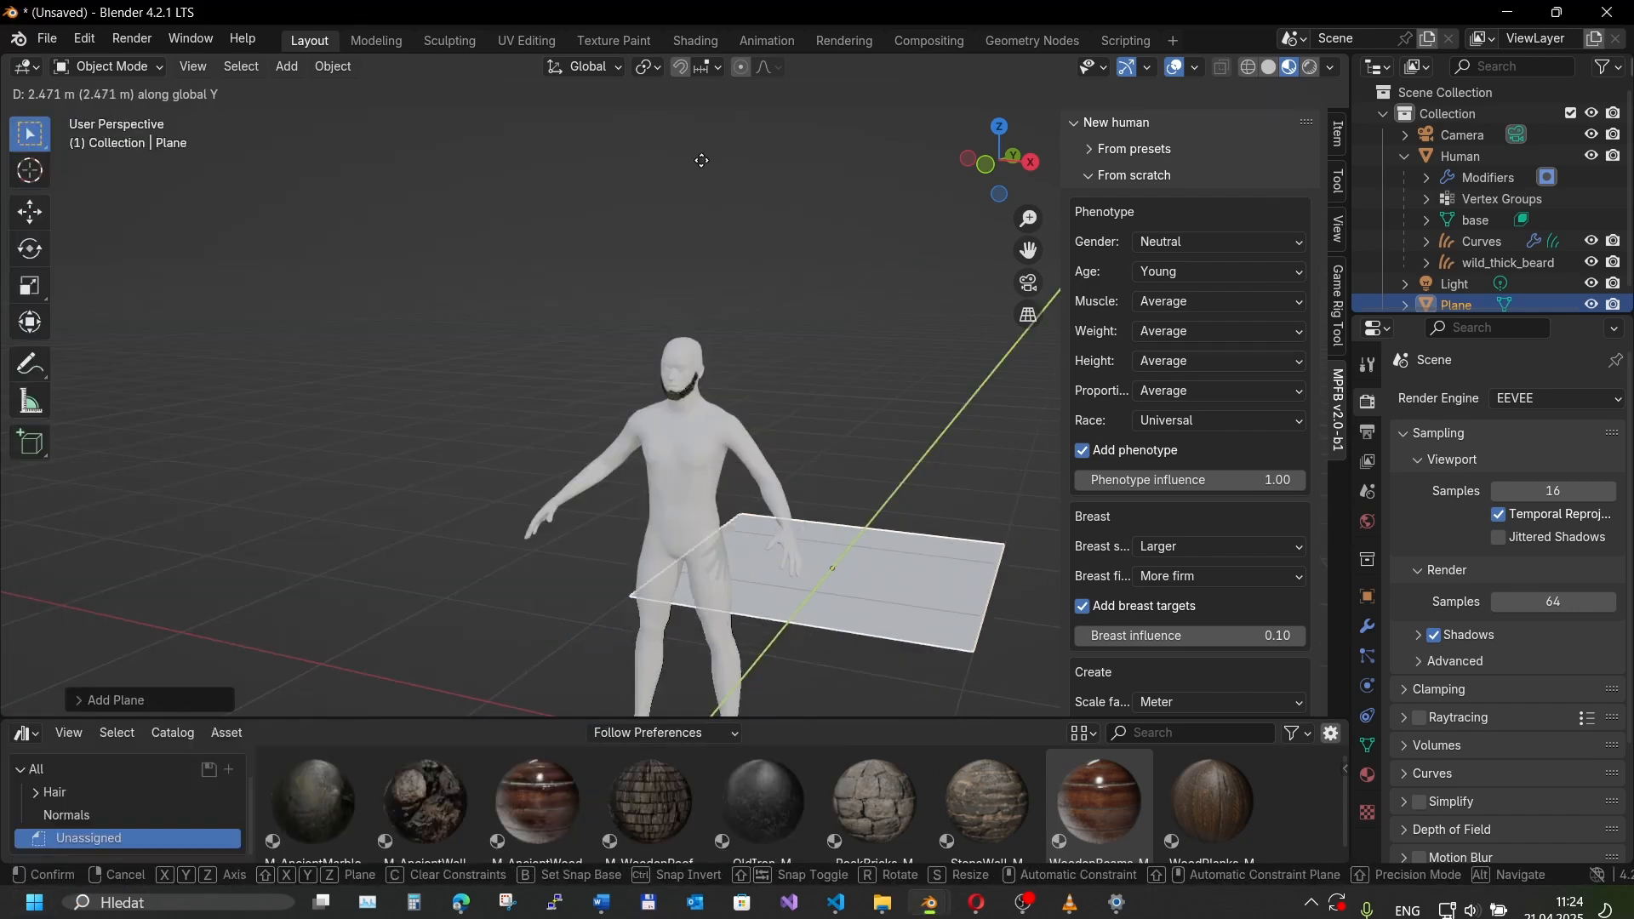
key("z")
left_click(678, 208)
- Rotate the plane upright about Y, shrink it to head size and slide it sideways along X
key("r")
key("z")
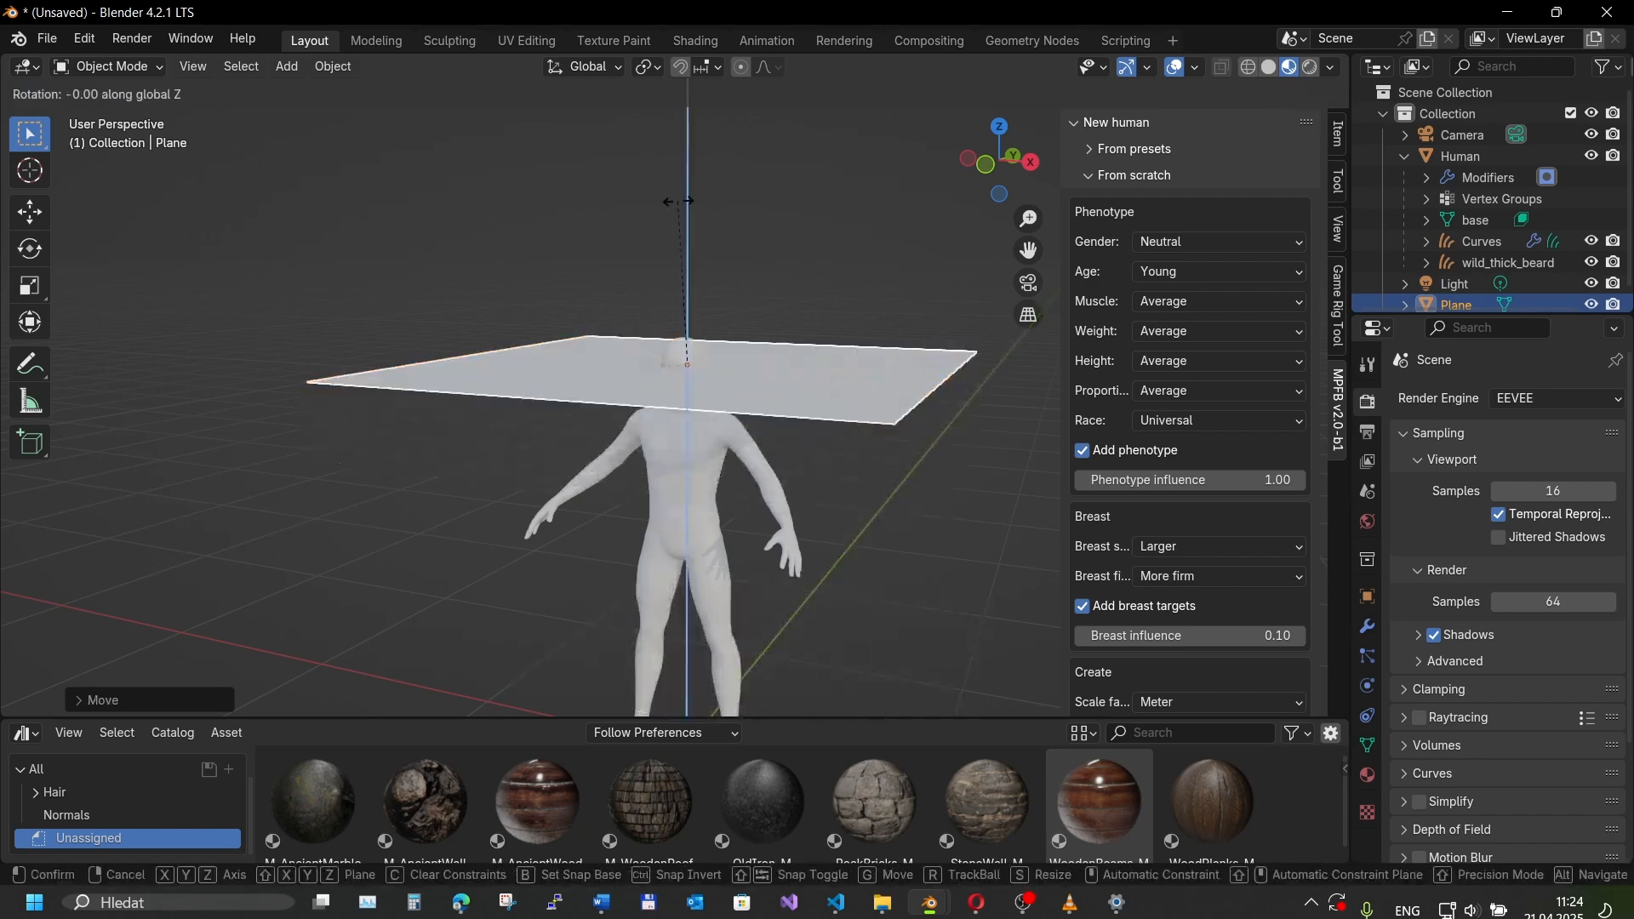
key("x")
key("y")
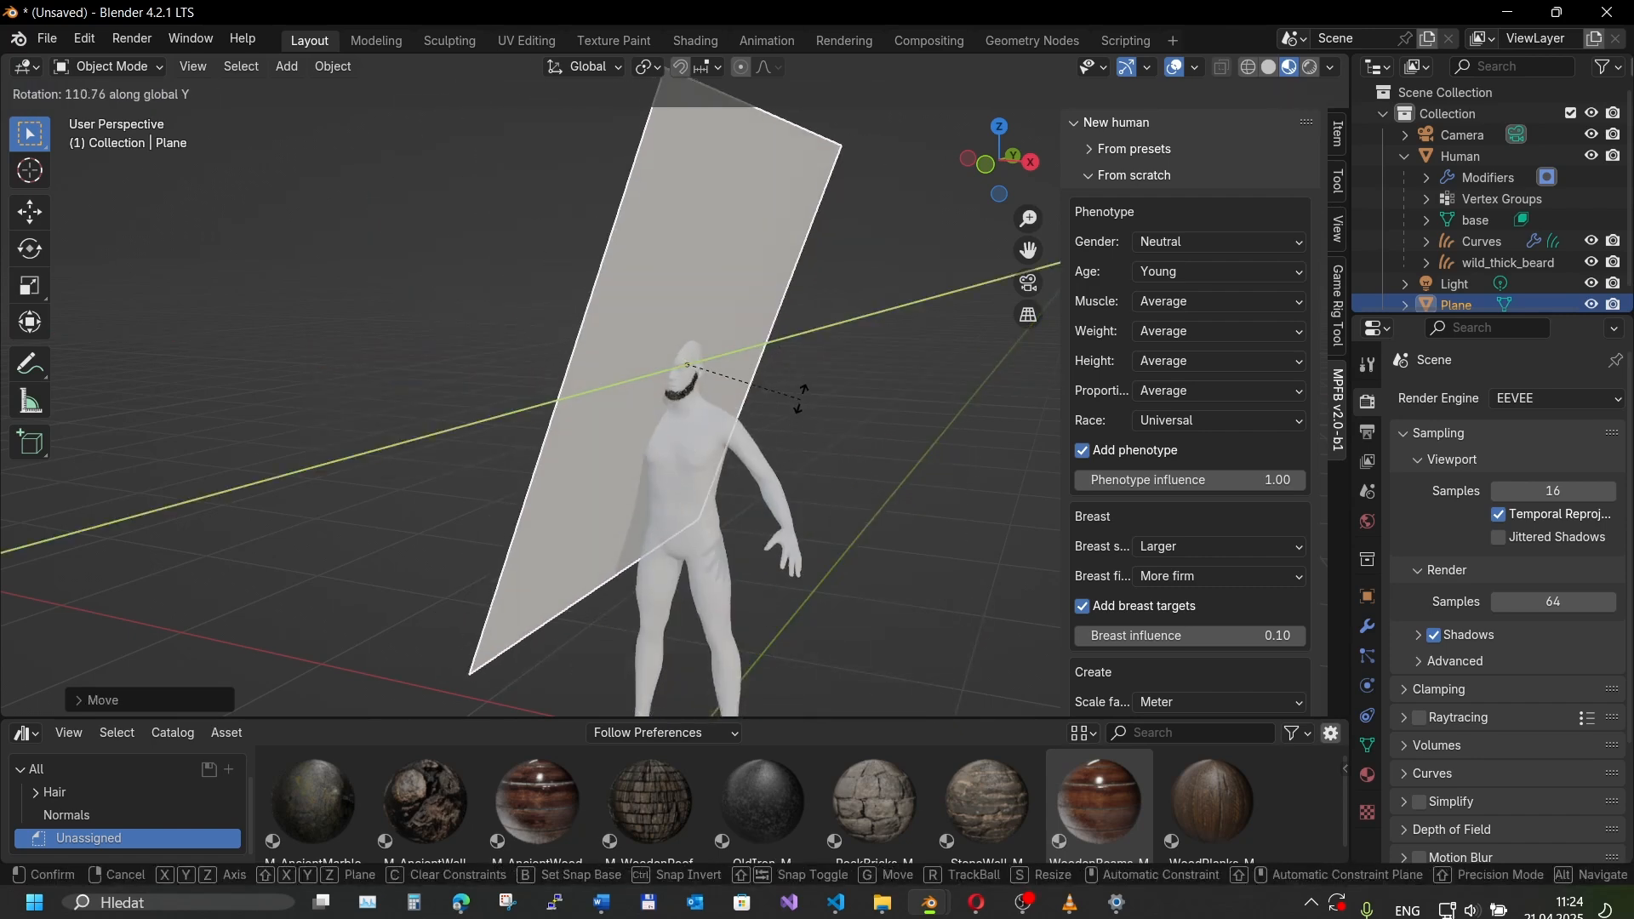
left_click(796, 231)
key("s")
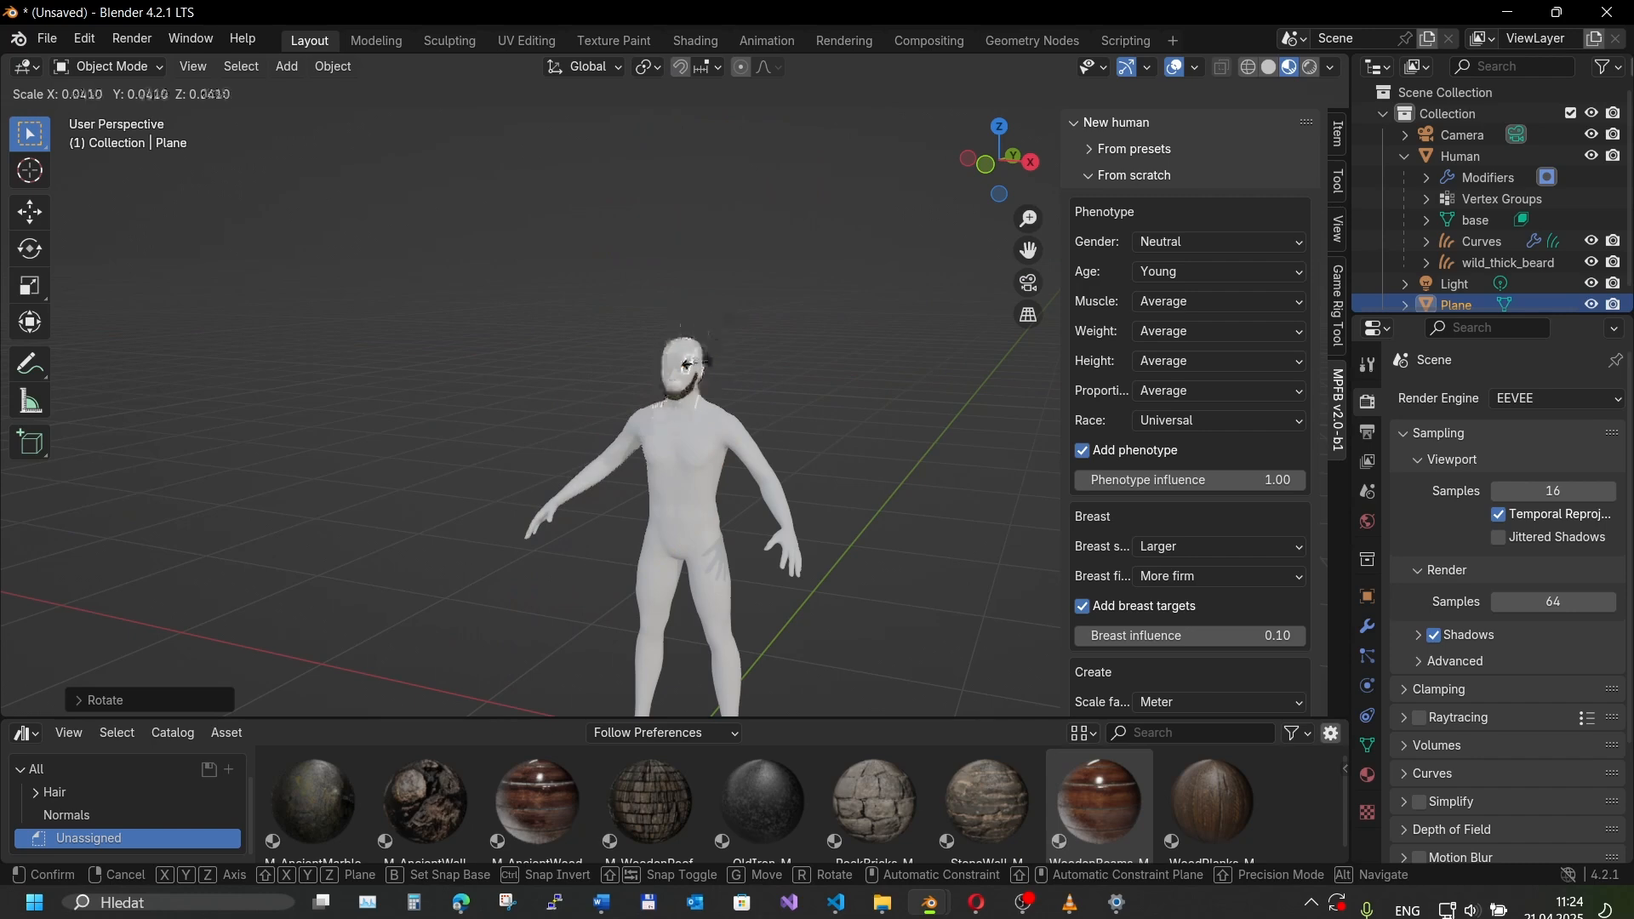
left_click(702, 369)
key("g")
key("x")
left_click(712, 371)
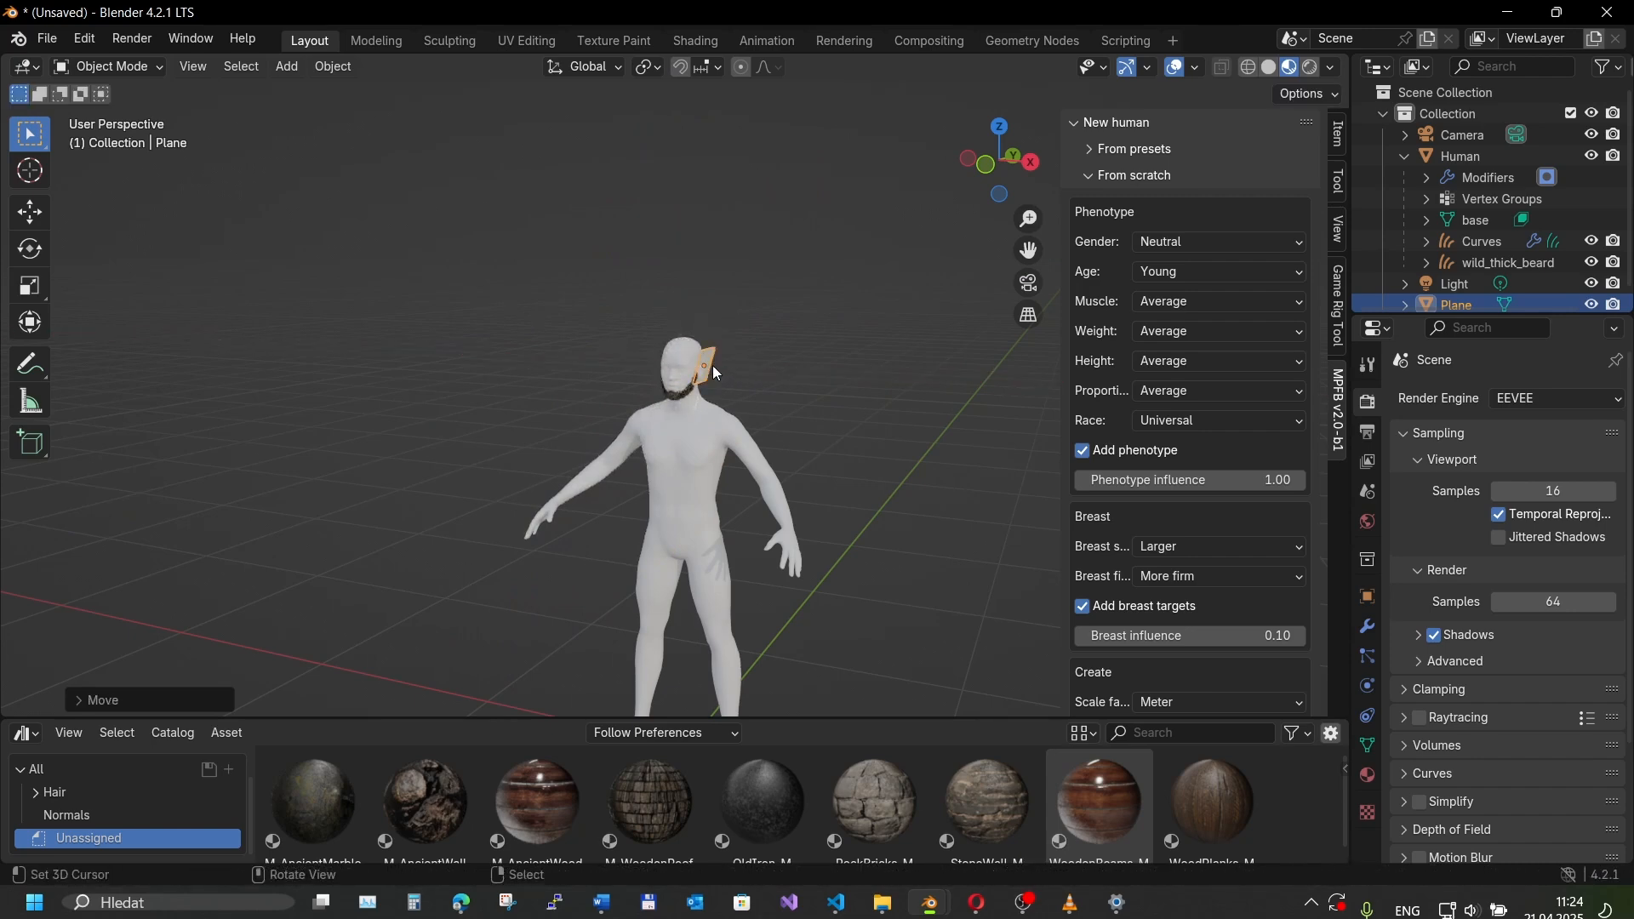
- Move the plane onto the side of the face, shrink it to sideburn size and settle it against the cheek
middle_click_drag(712, 370, 524, 390)
scroll(523, 389, "up", 5)
key("g")
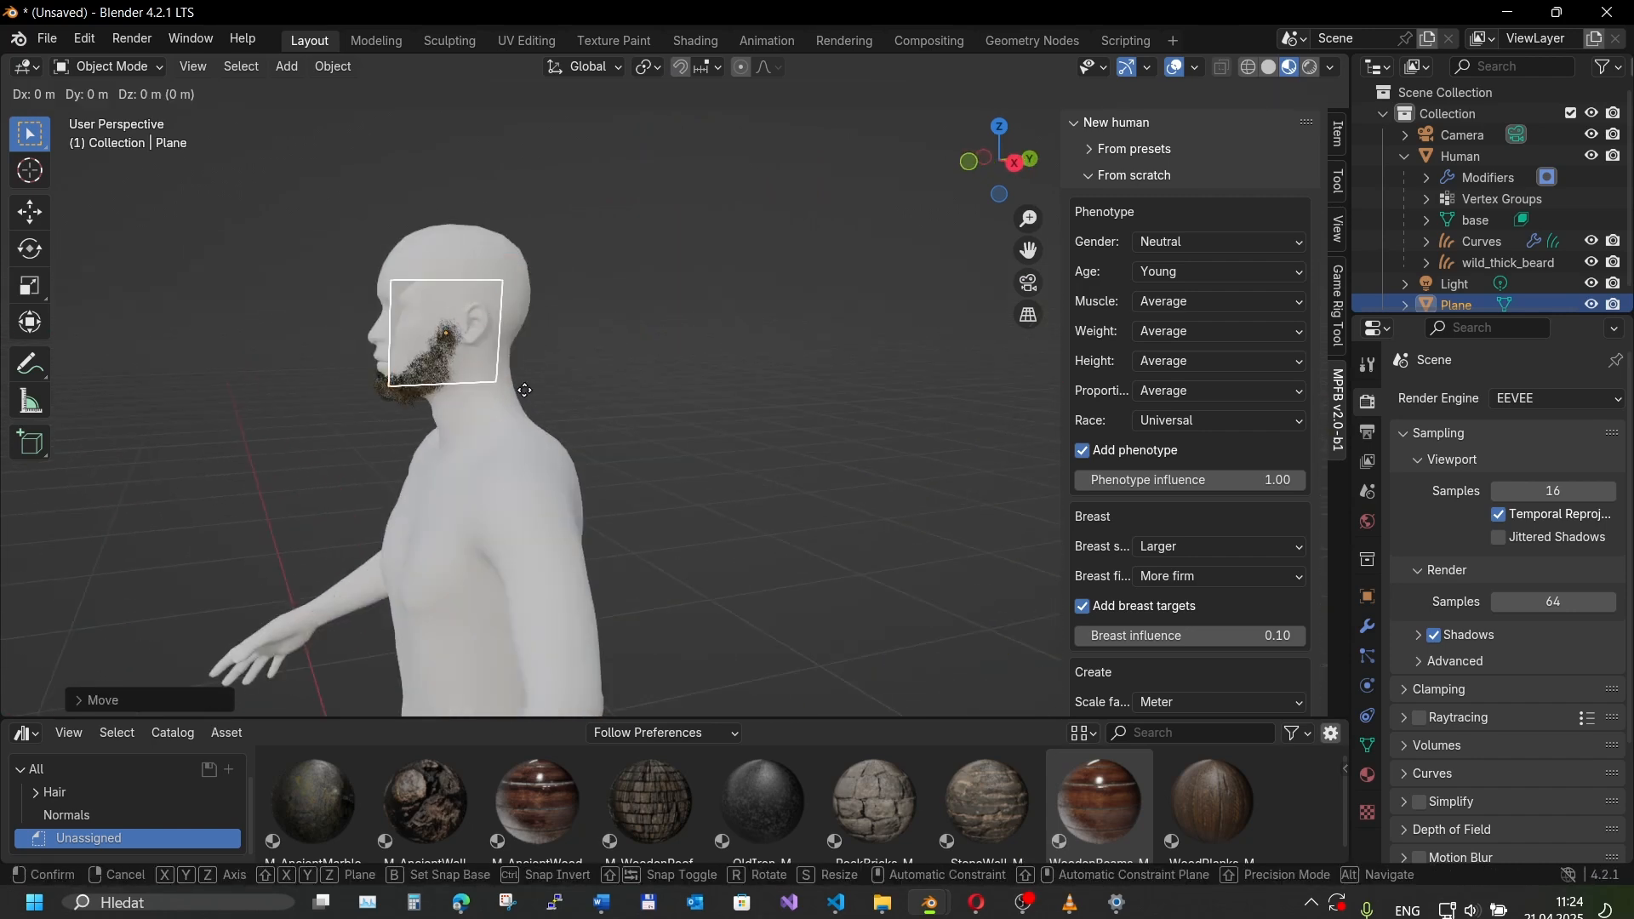
key("y")
key("x")
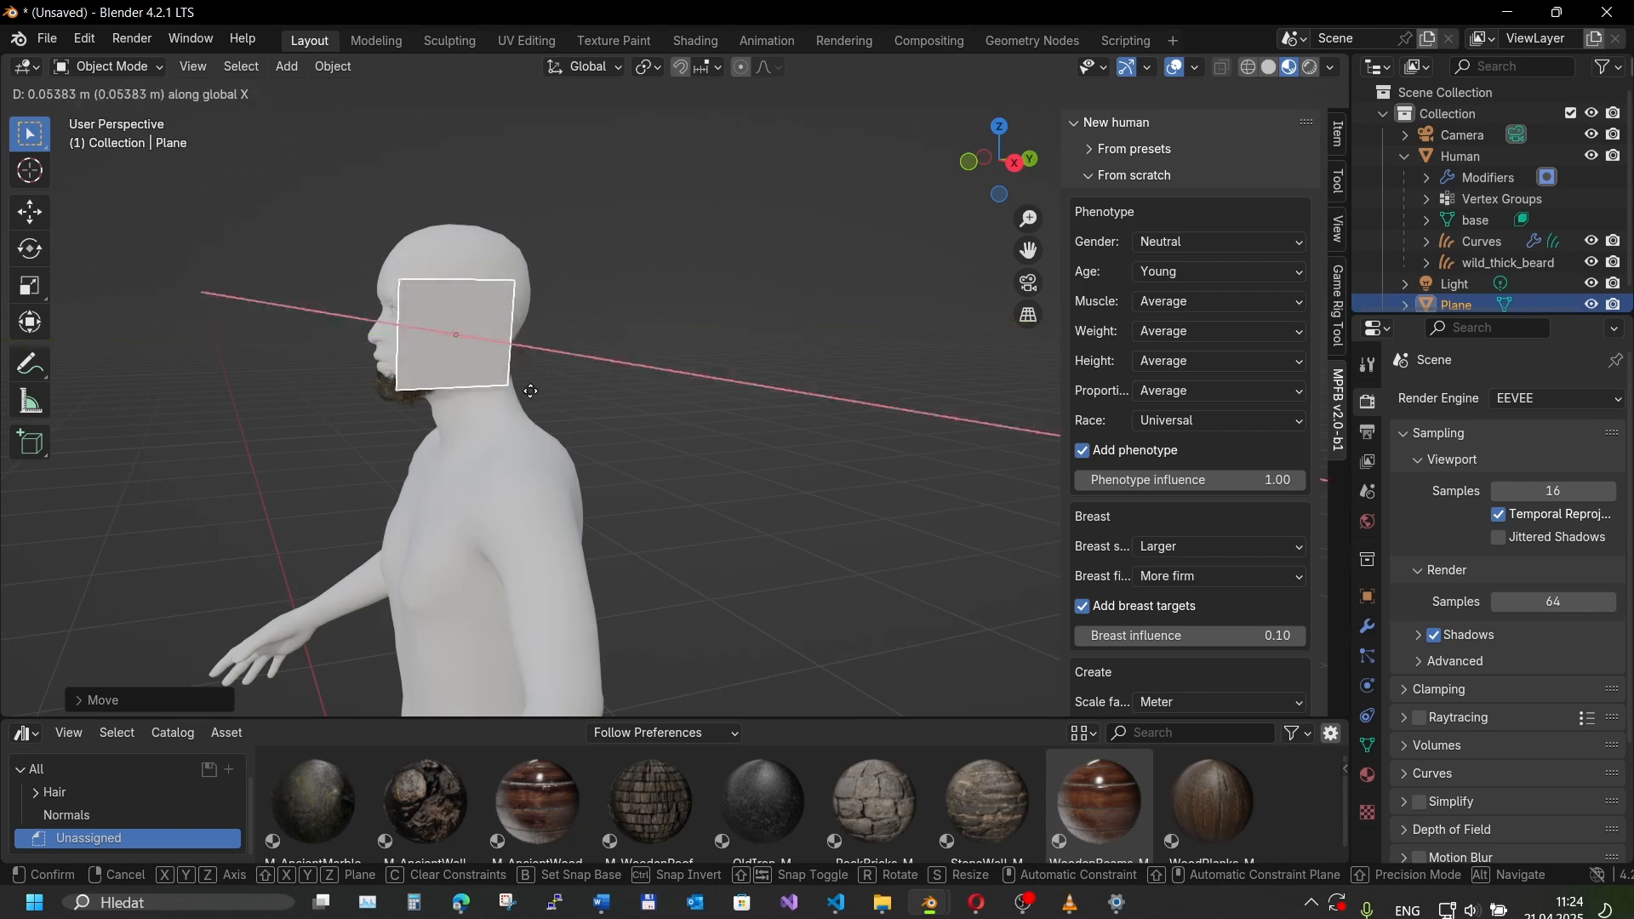
left_click(622, 372)
key("s")
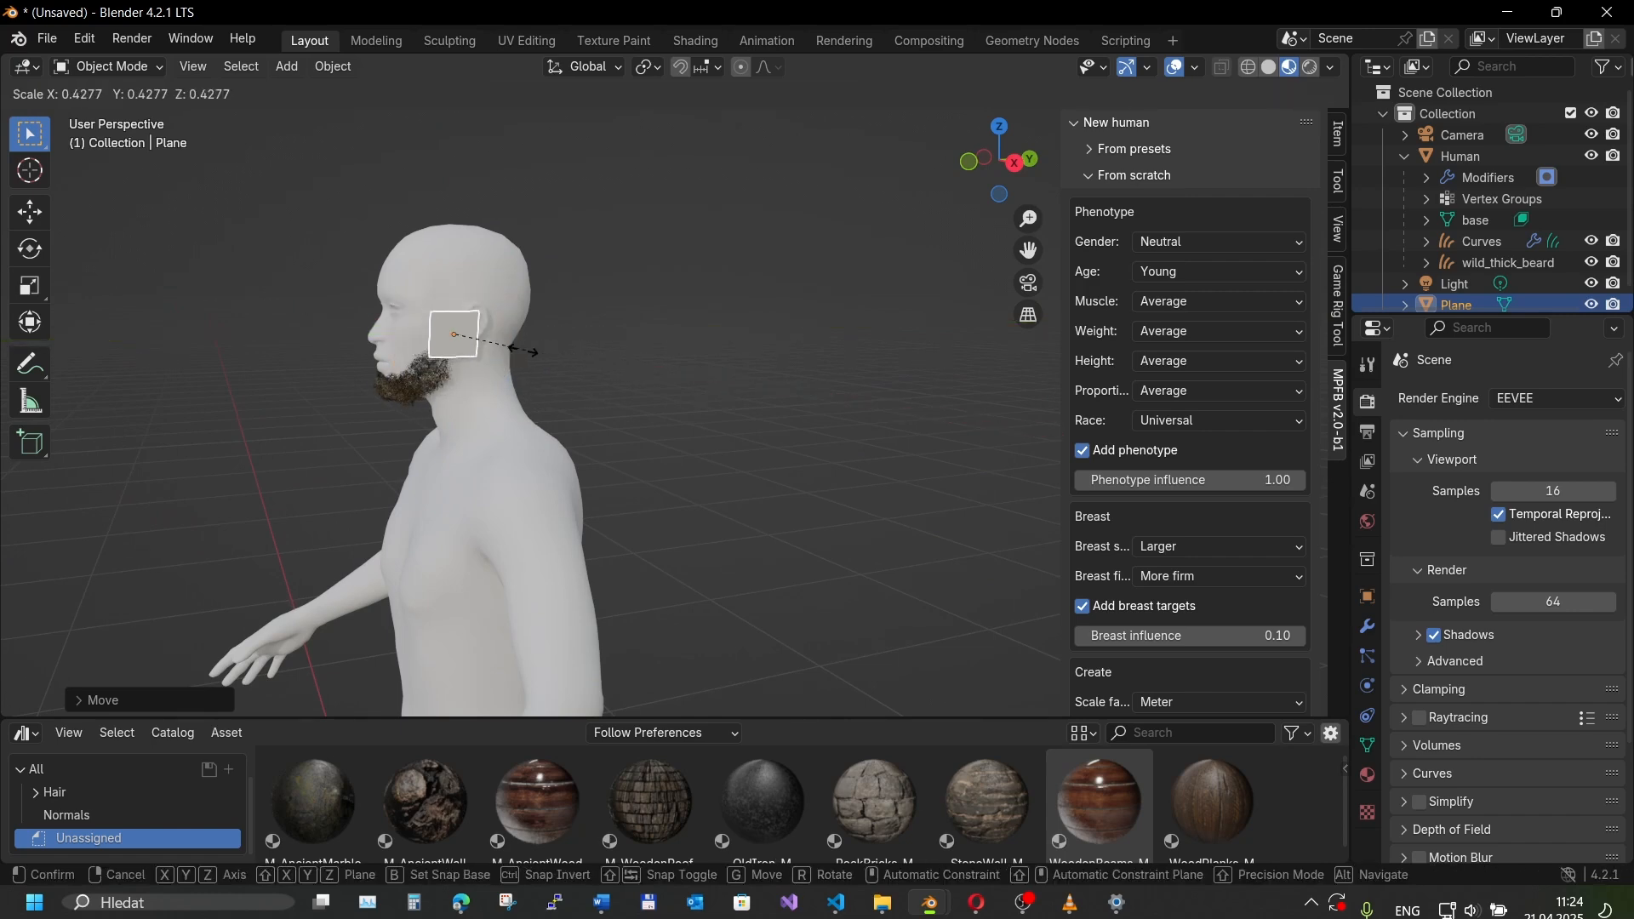
left_click(547, 357)
scroll(546, 358, "up", 3)
mouse_move(547, 357)
middle_mouse_down()
mouse_move(570, 357)
mouse_move(568, 323)
middle_mouse_up()
key("g")
key("x")
left_click(570, 356)
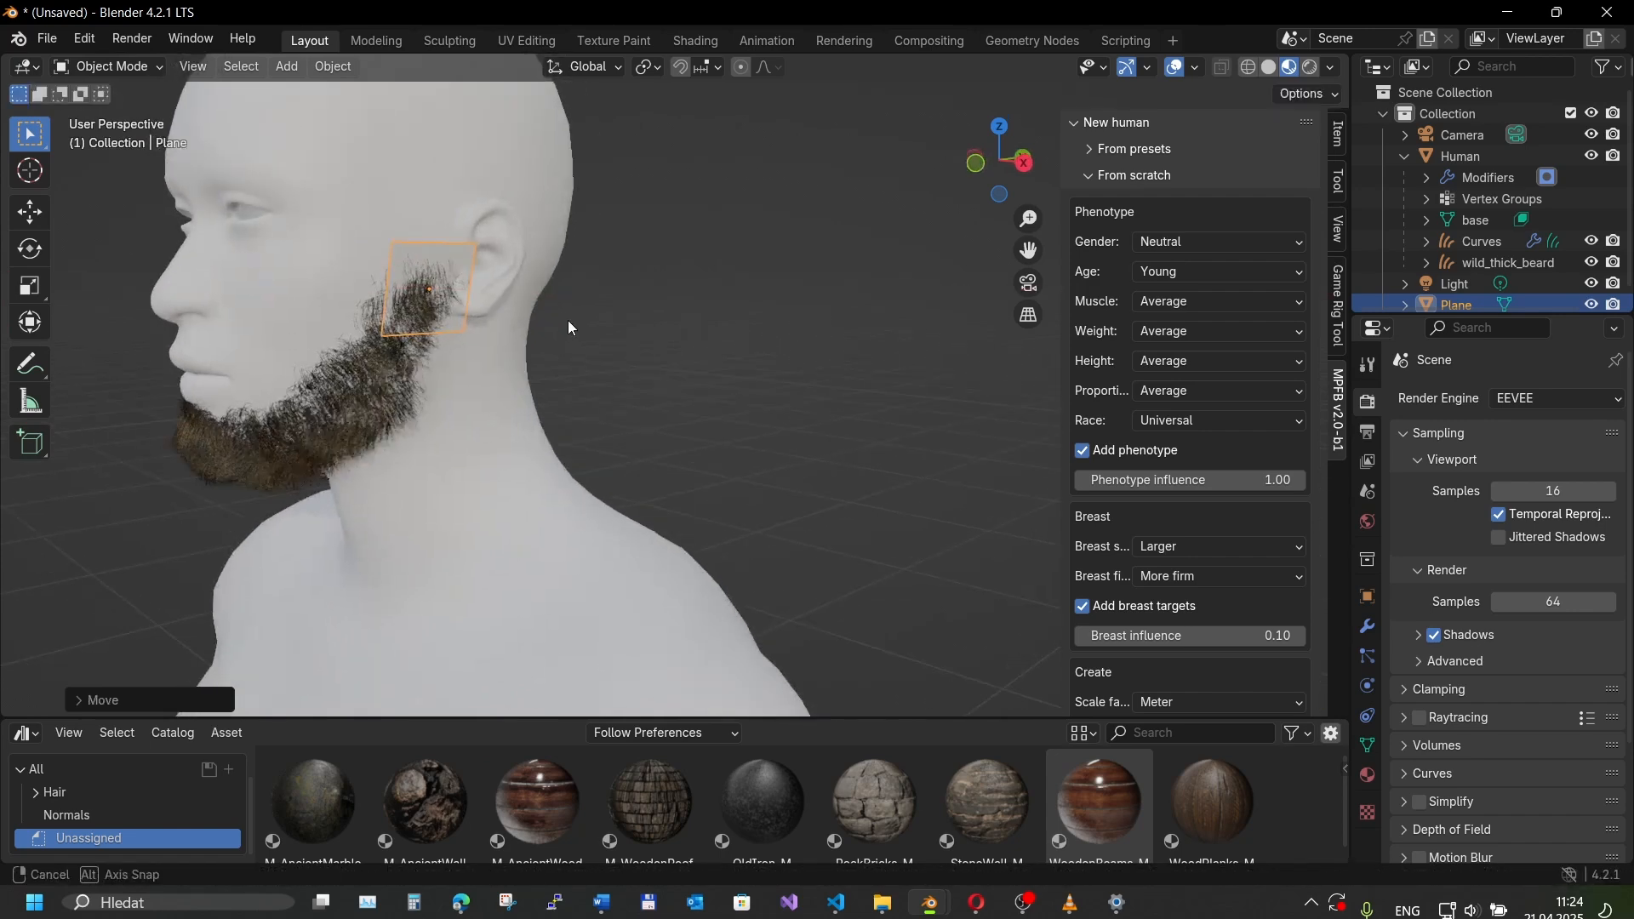
- In Edit Mode, nudge the sideburn card into place and duplicate it down onto the jaw
key("Tab")
key("g")
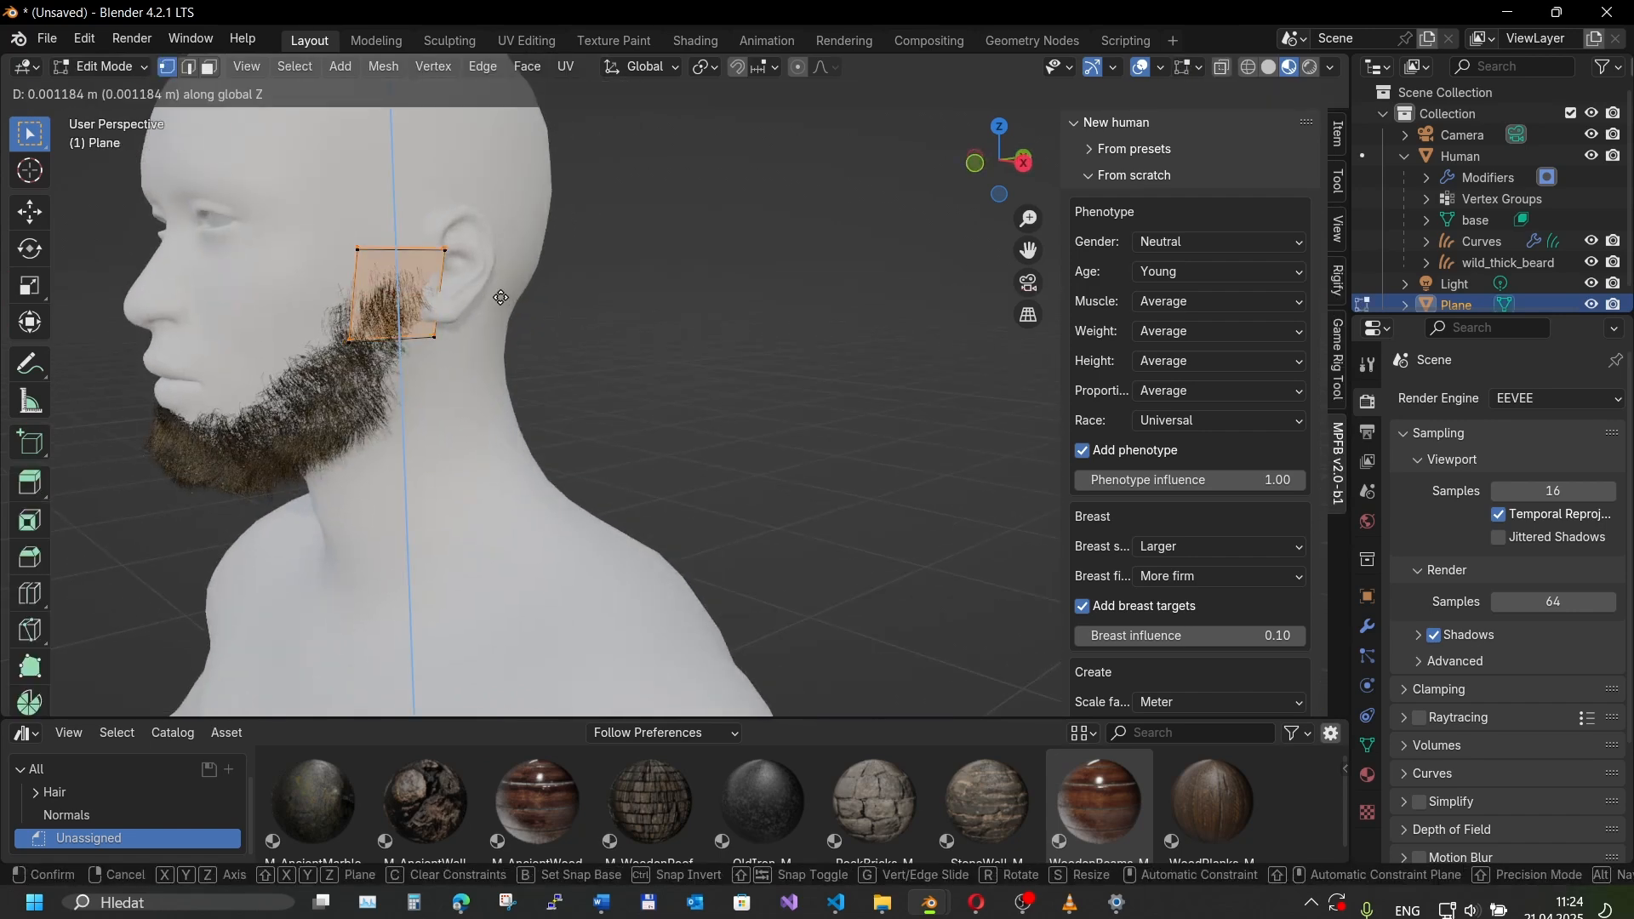
key("x")
key("y")
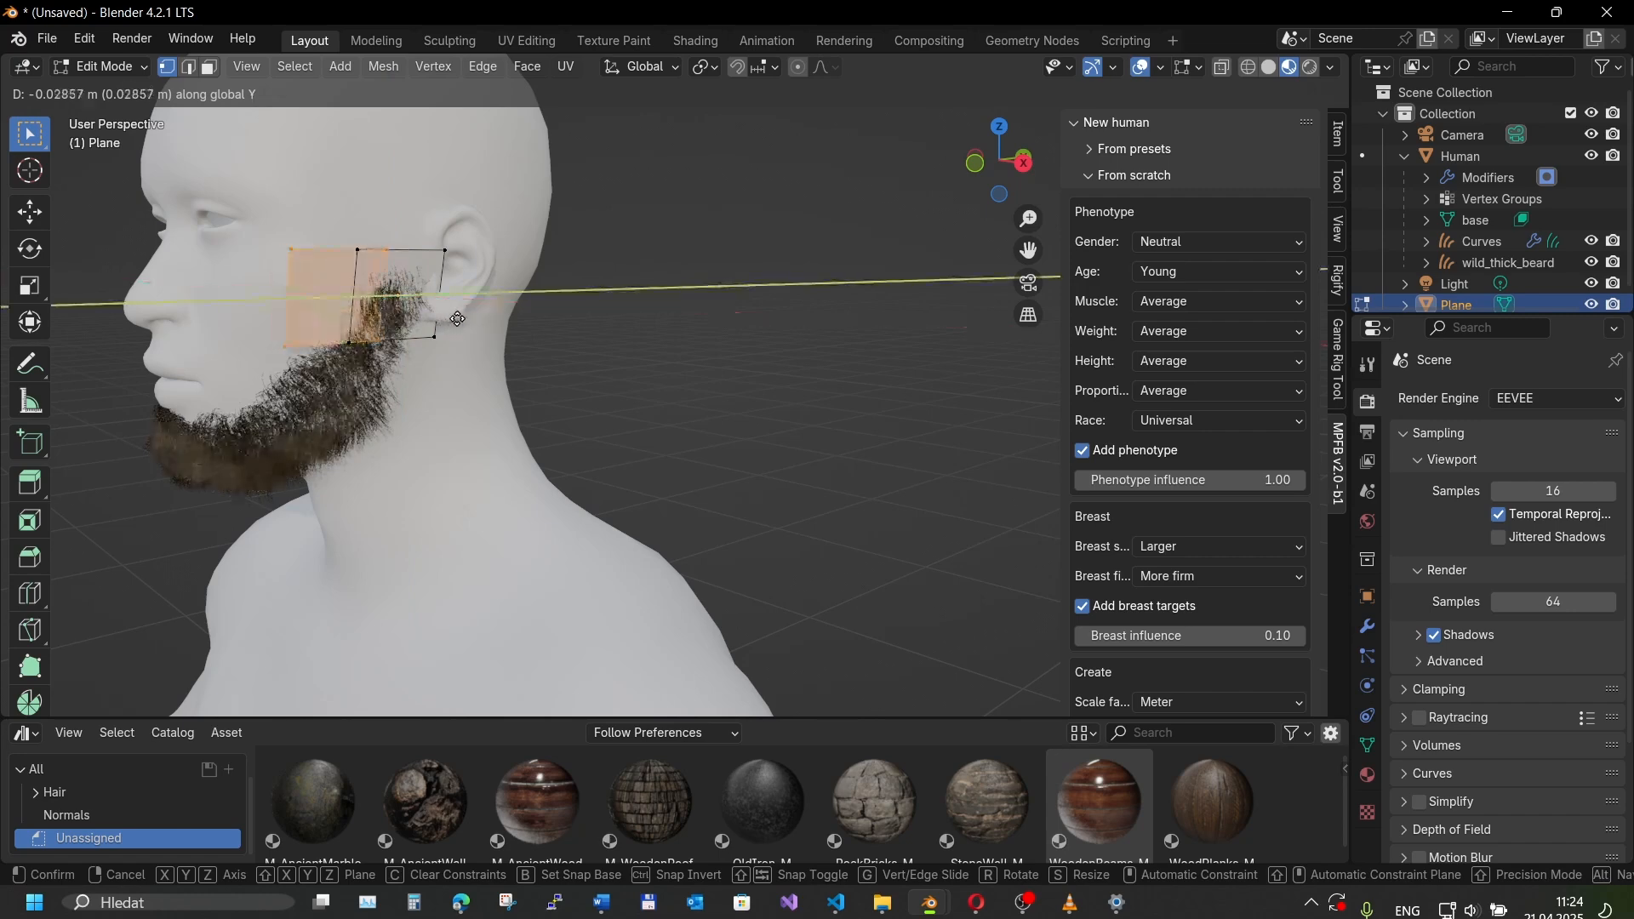
left_click(452, 334)
key("shift+d")
key("y")
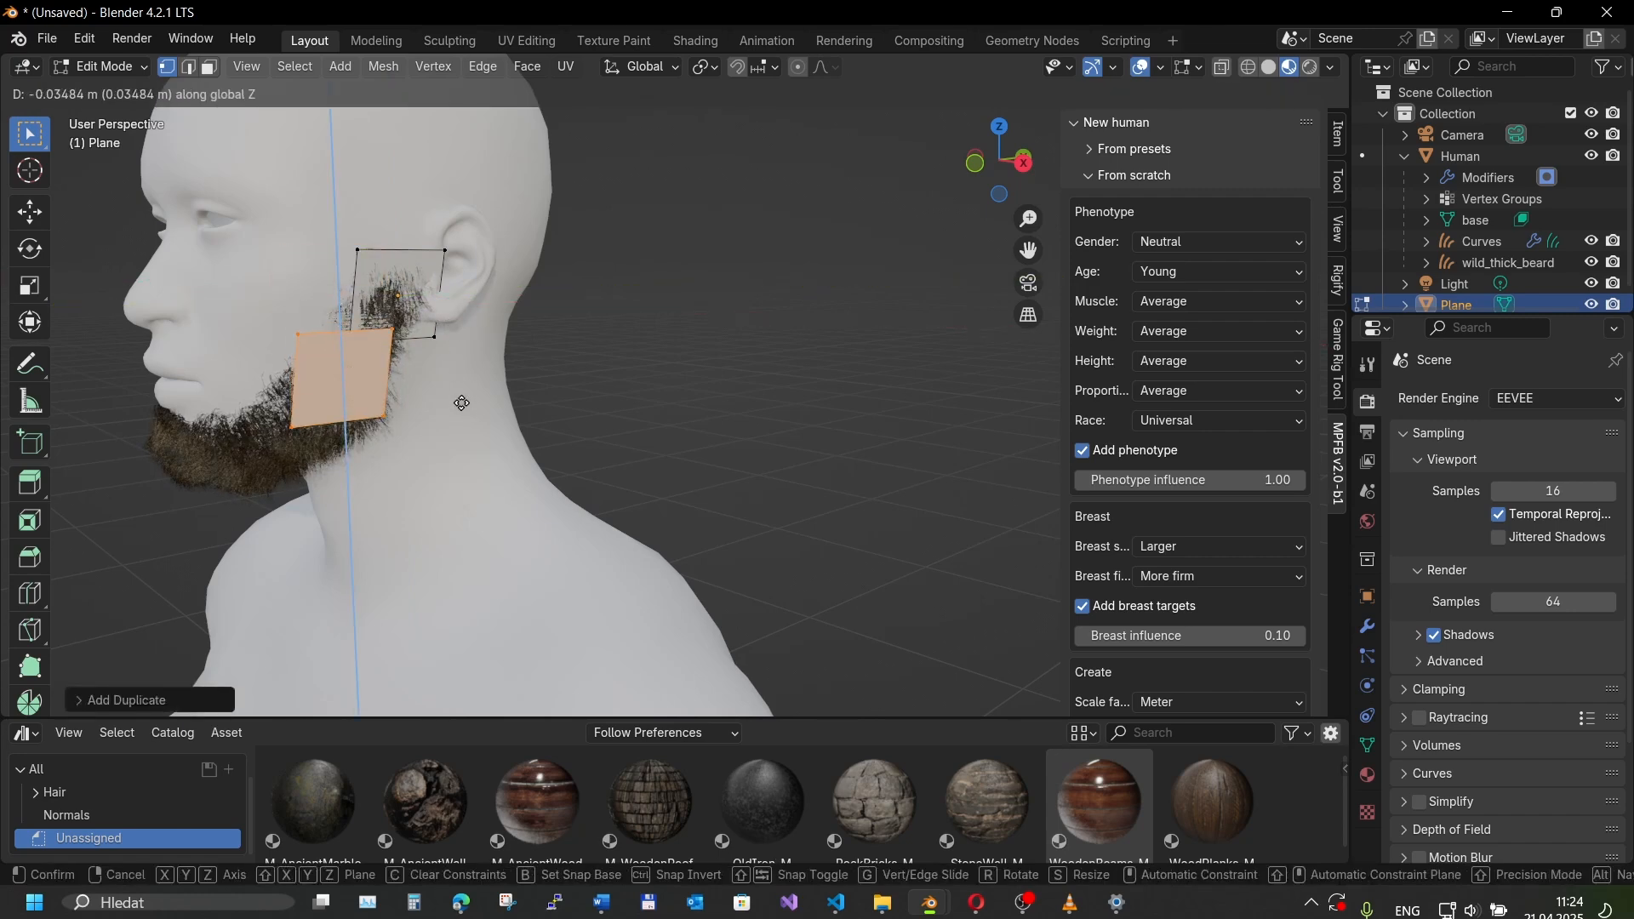
left_click(462, 399)
- Push the jaw card against the jaw along X and duplicate another card toward the chin
middle_click_drag(461, 398, 544, 394)
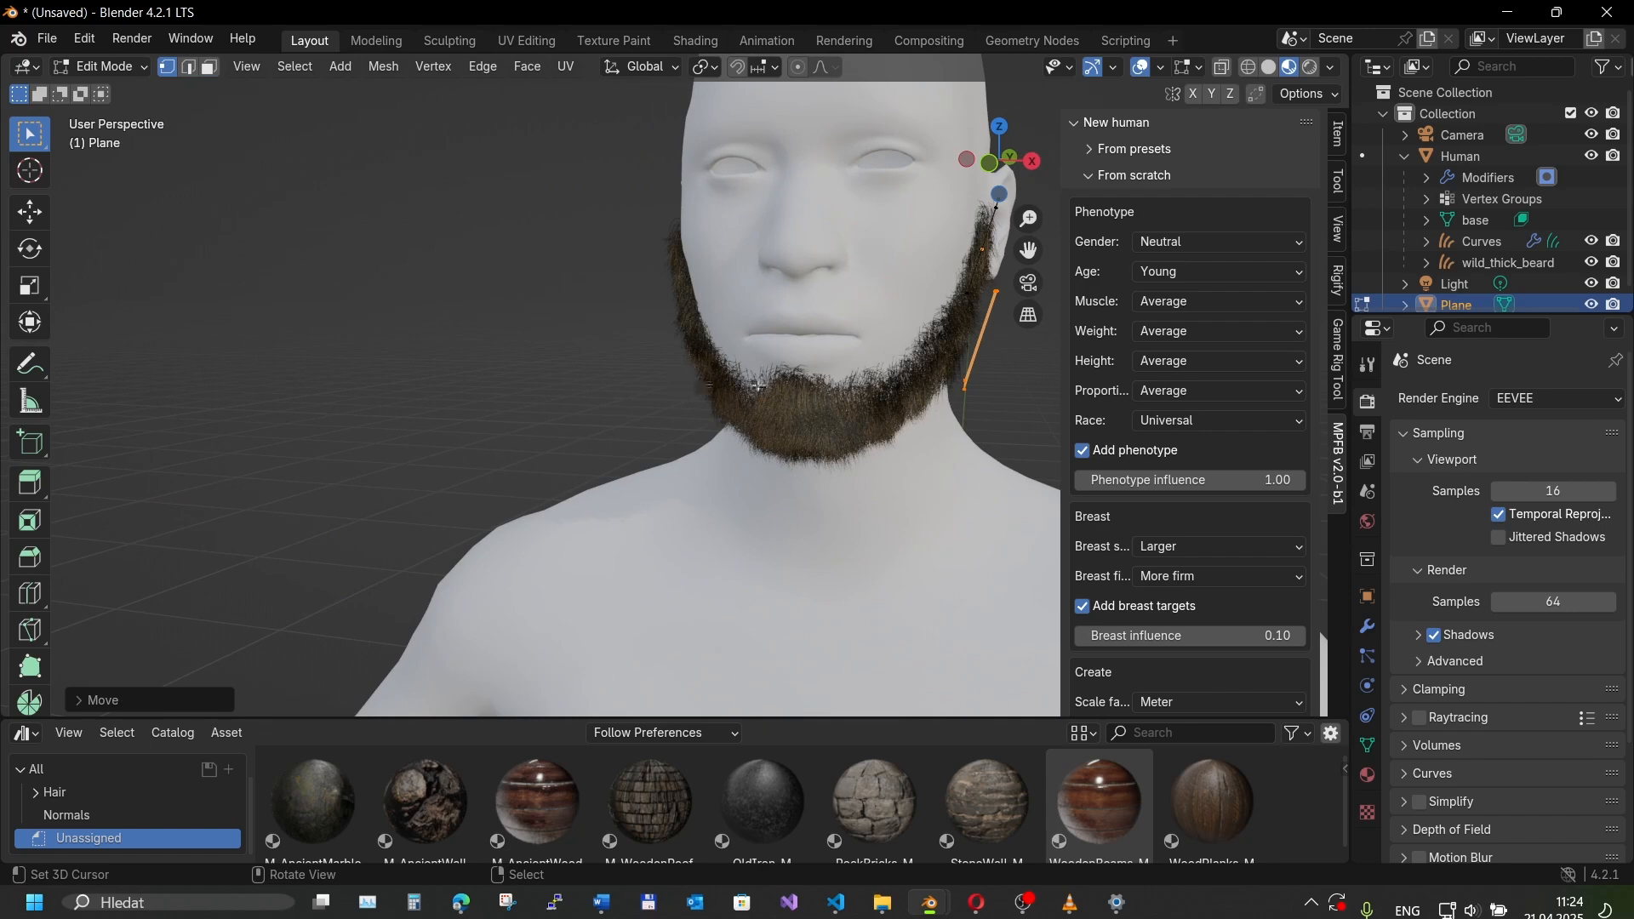
key("g")
key("x")
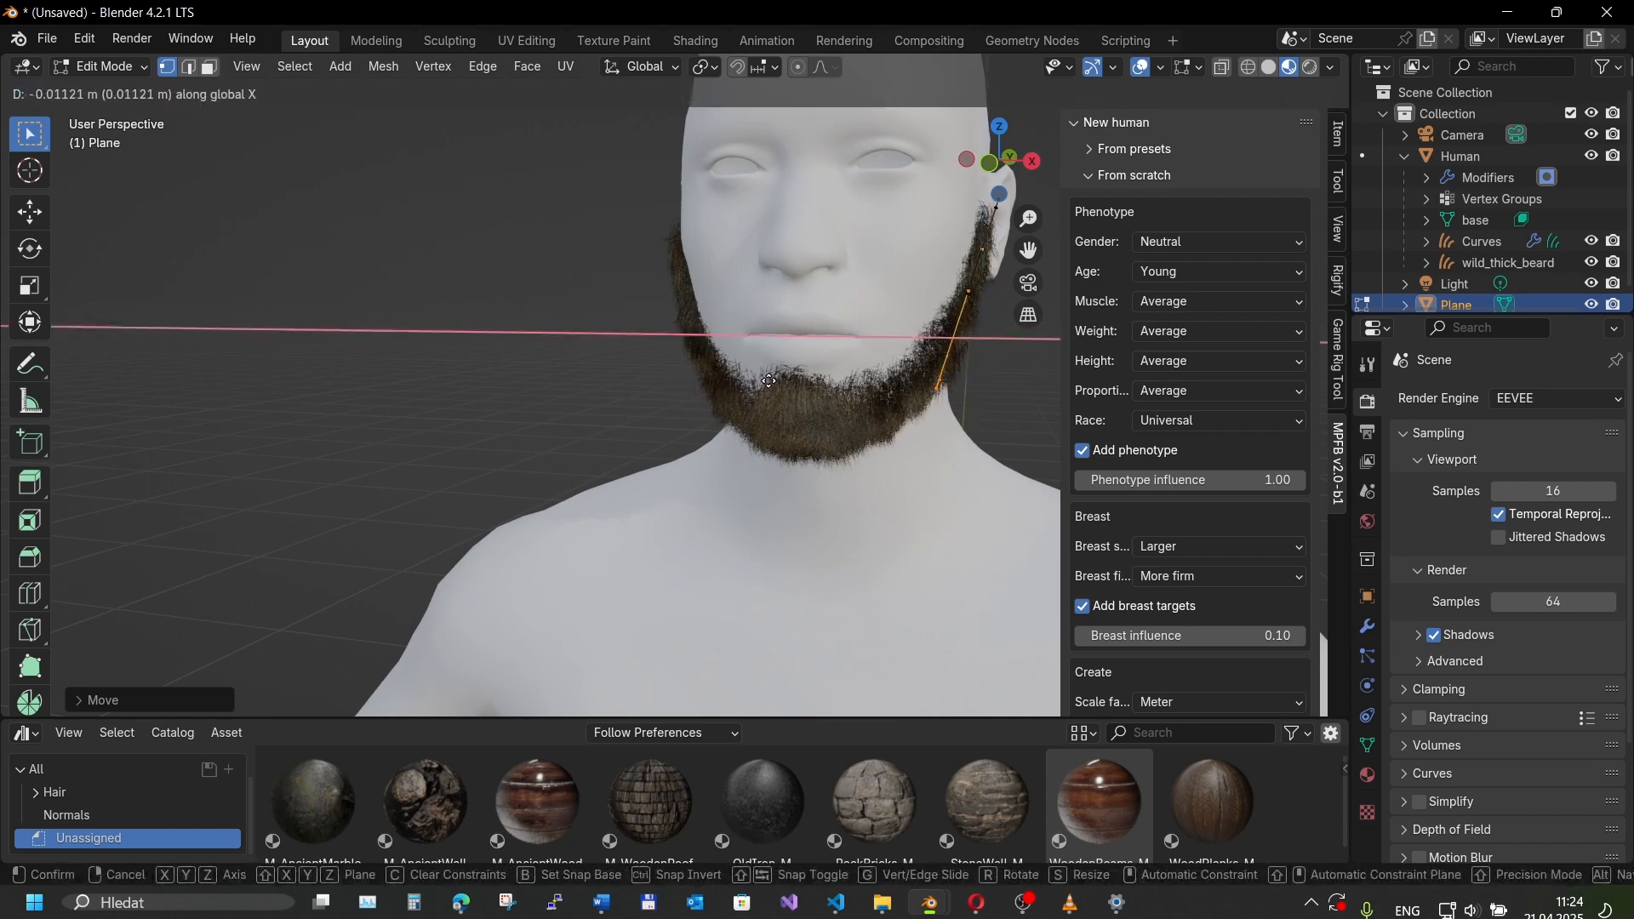
left_click(772, 379)
middle_click_drag(772, 379, 767, 360)
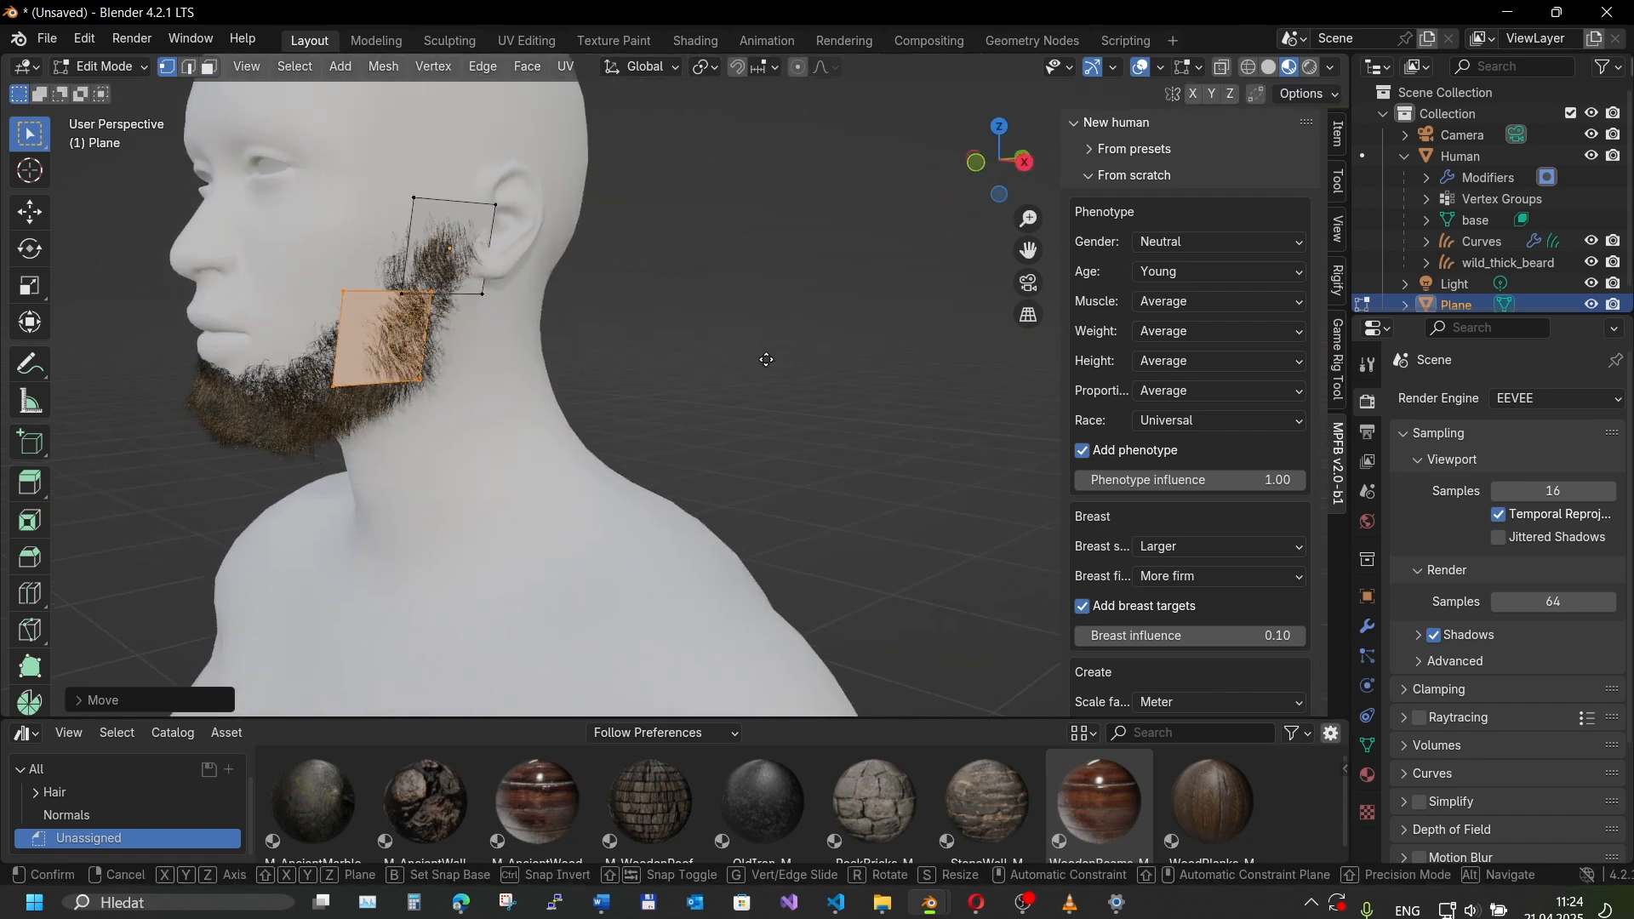
key("shift+d")
left_click(695, 403)
- Rotate the chin card about Y to follow the jawline, enlarge it, and switch to Solid shading
middle_click_drag(694, 403, 716, 393)
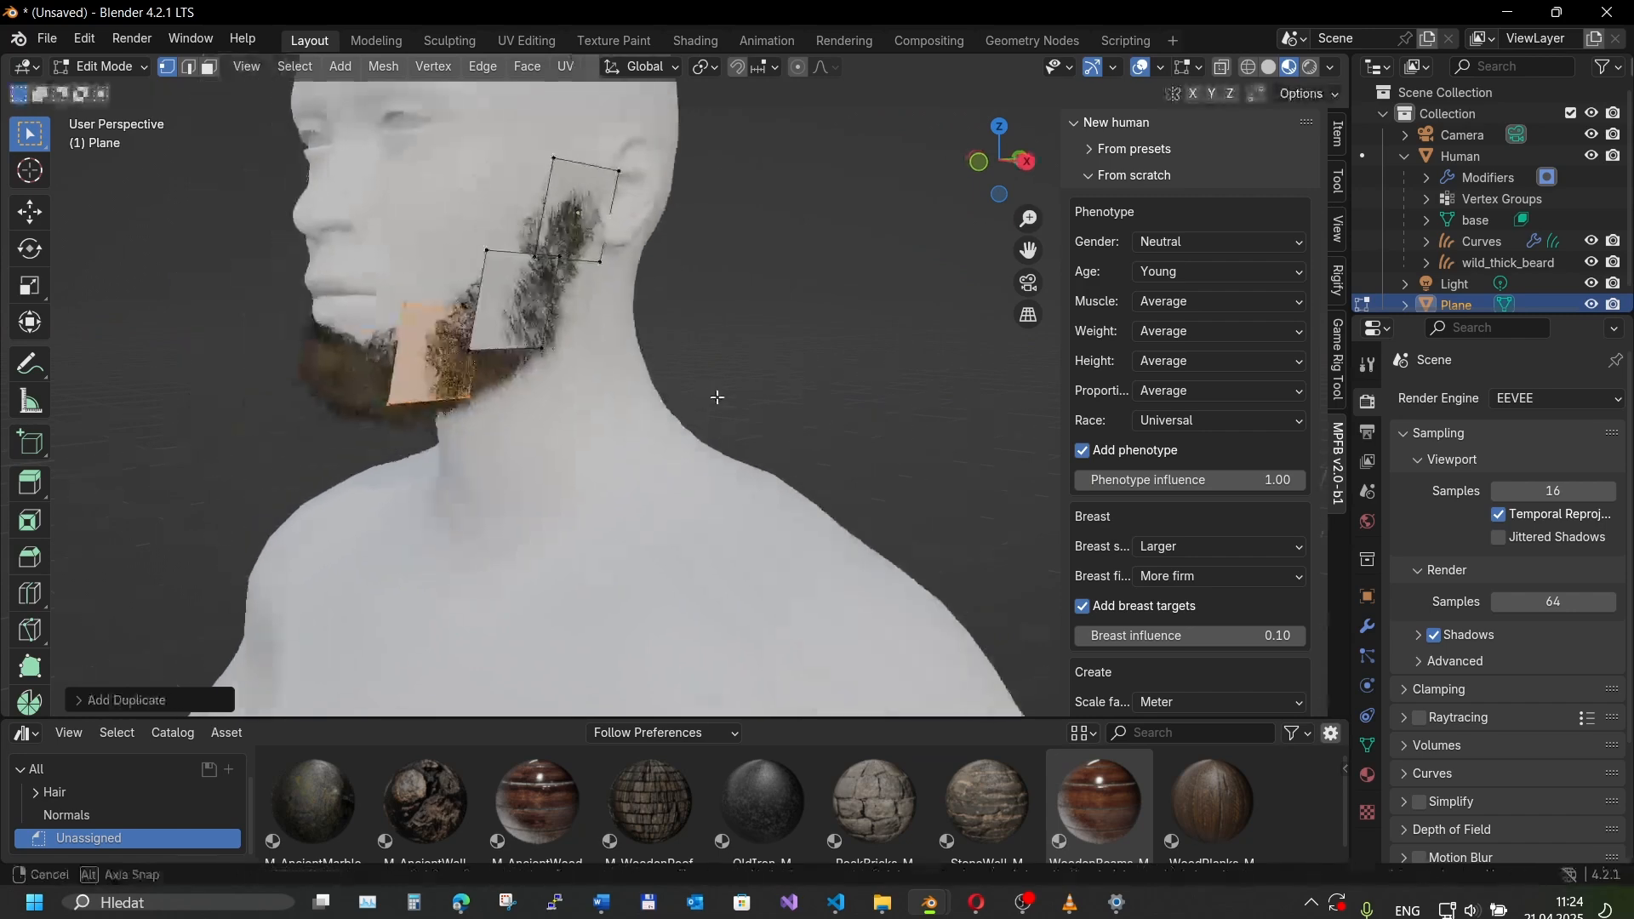
key("r")
key("z")
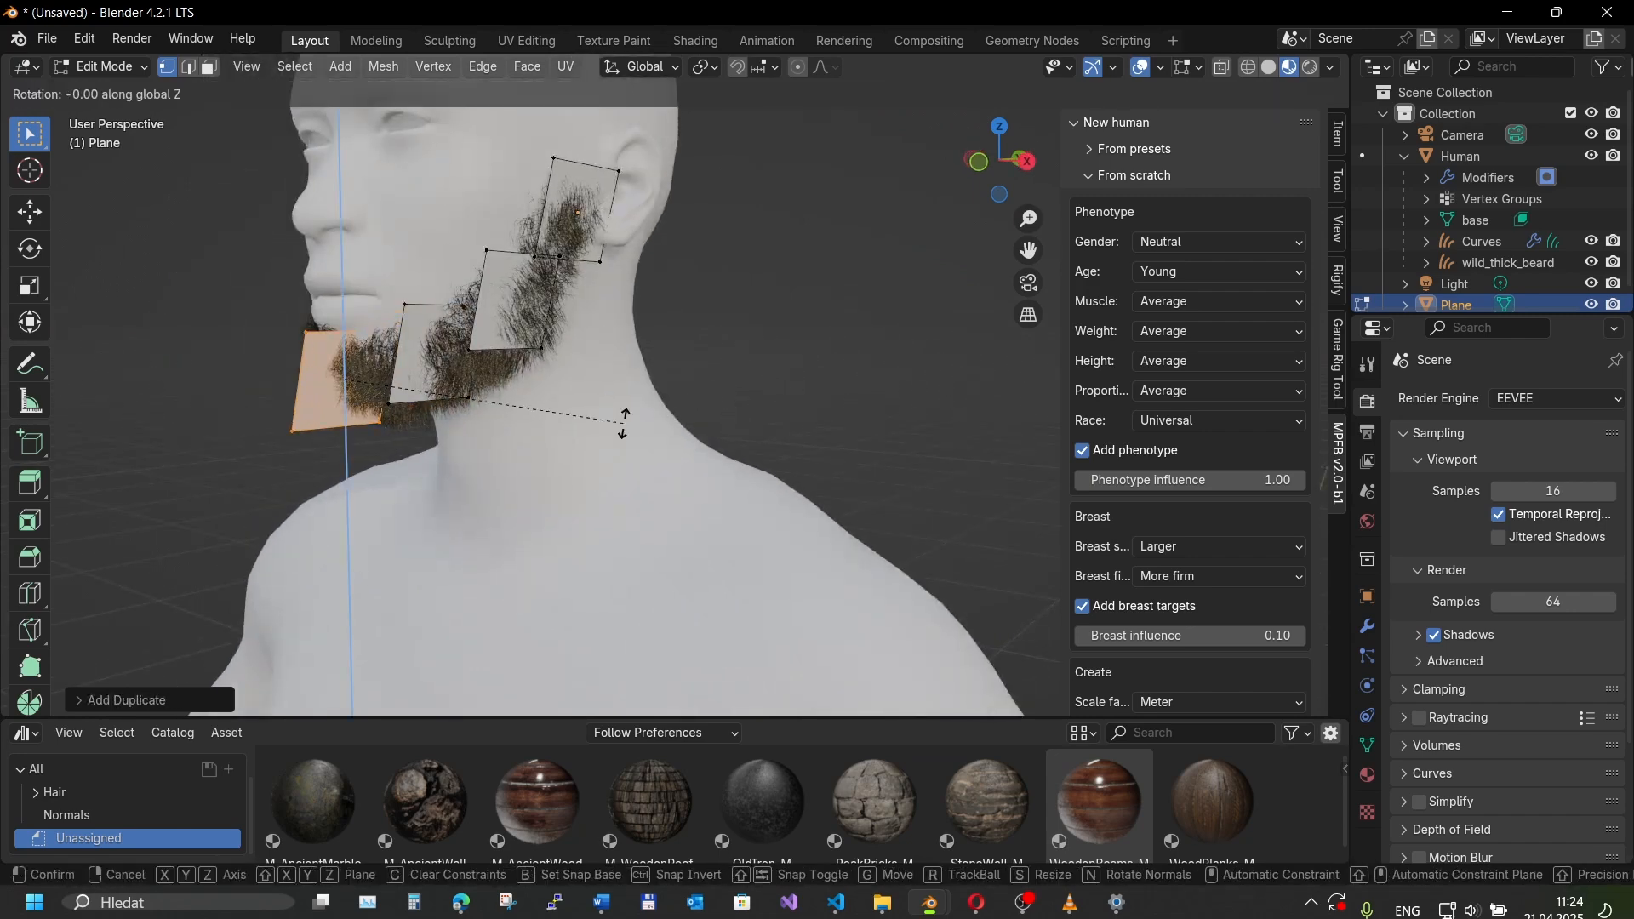
key("y")
left_click(626, 354)
key("s")
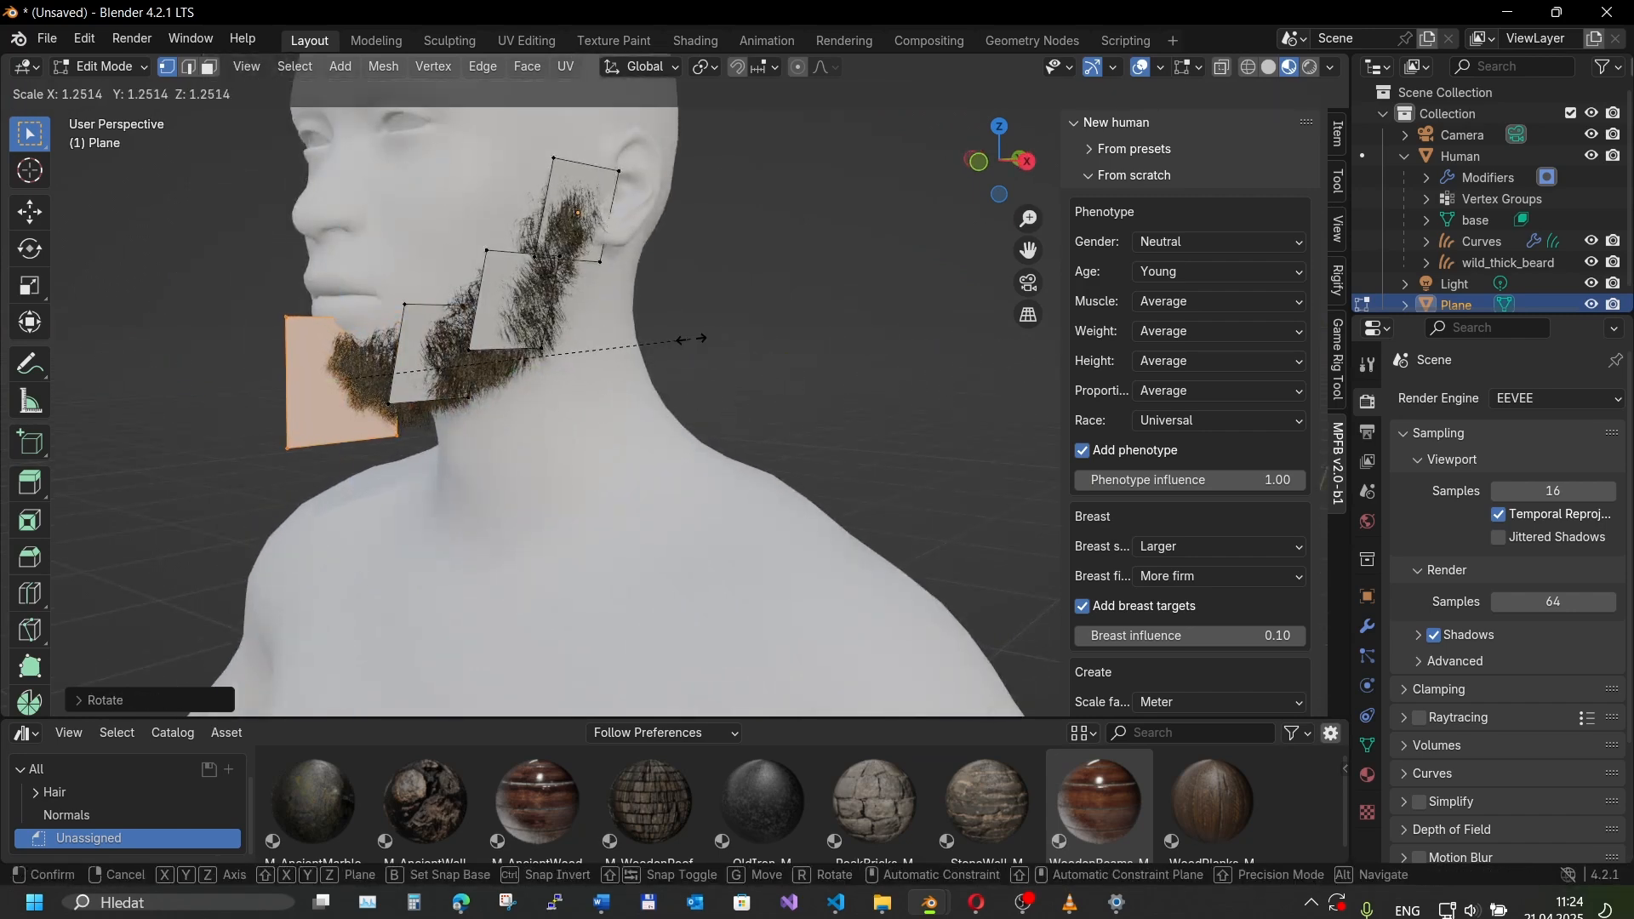
left_click(686, 345)
middle_click_drag(686, 347, 616, 353)
scroll(669, 348, "up", 3)
scroll(612, 346, "down", 3)
key("Tab")
key("Tab")
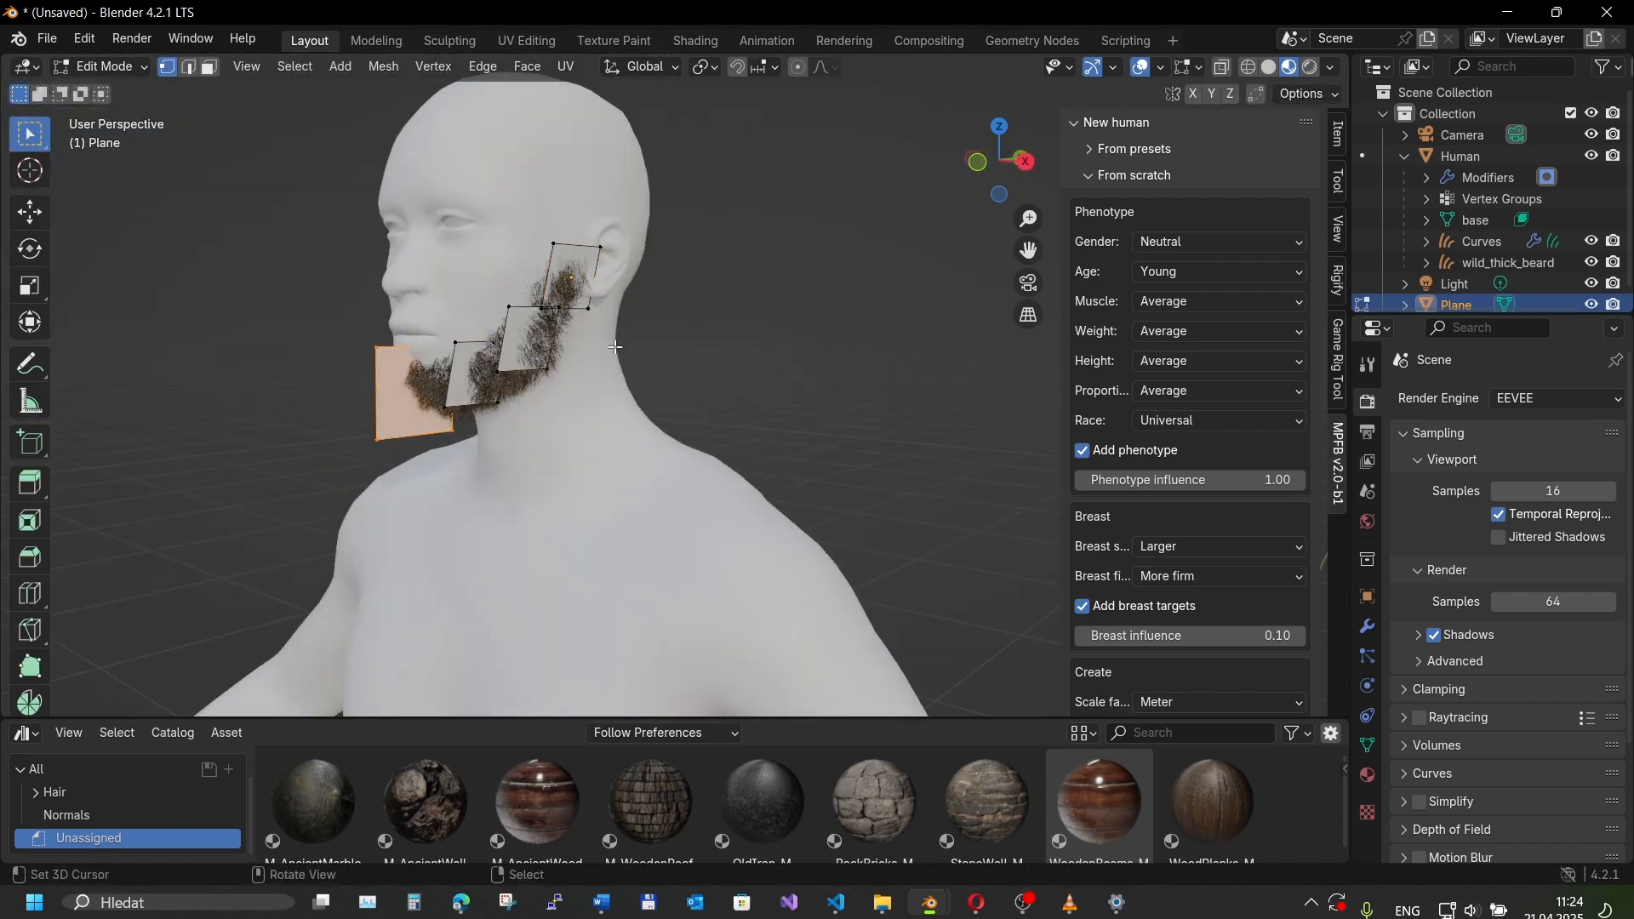
key("z")
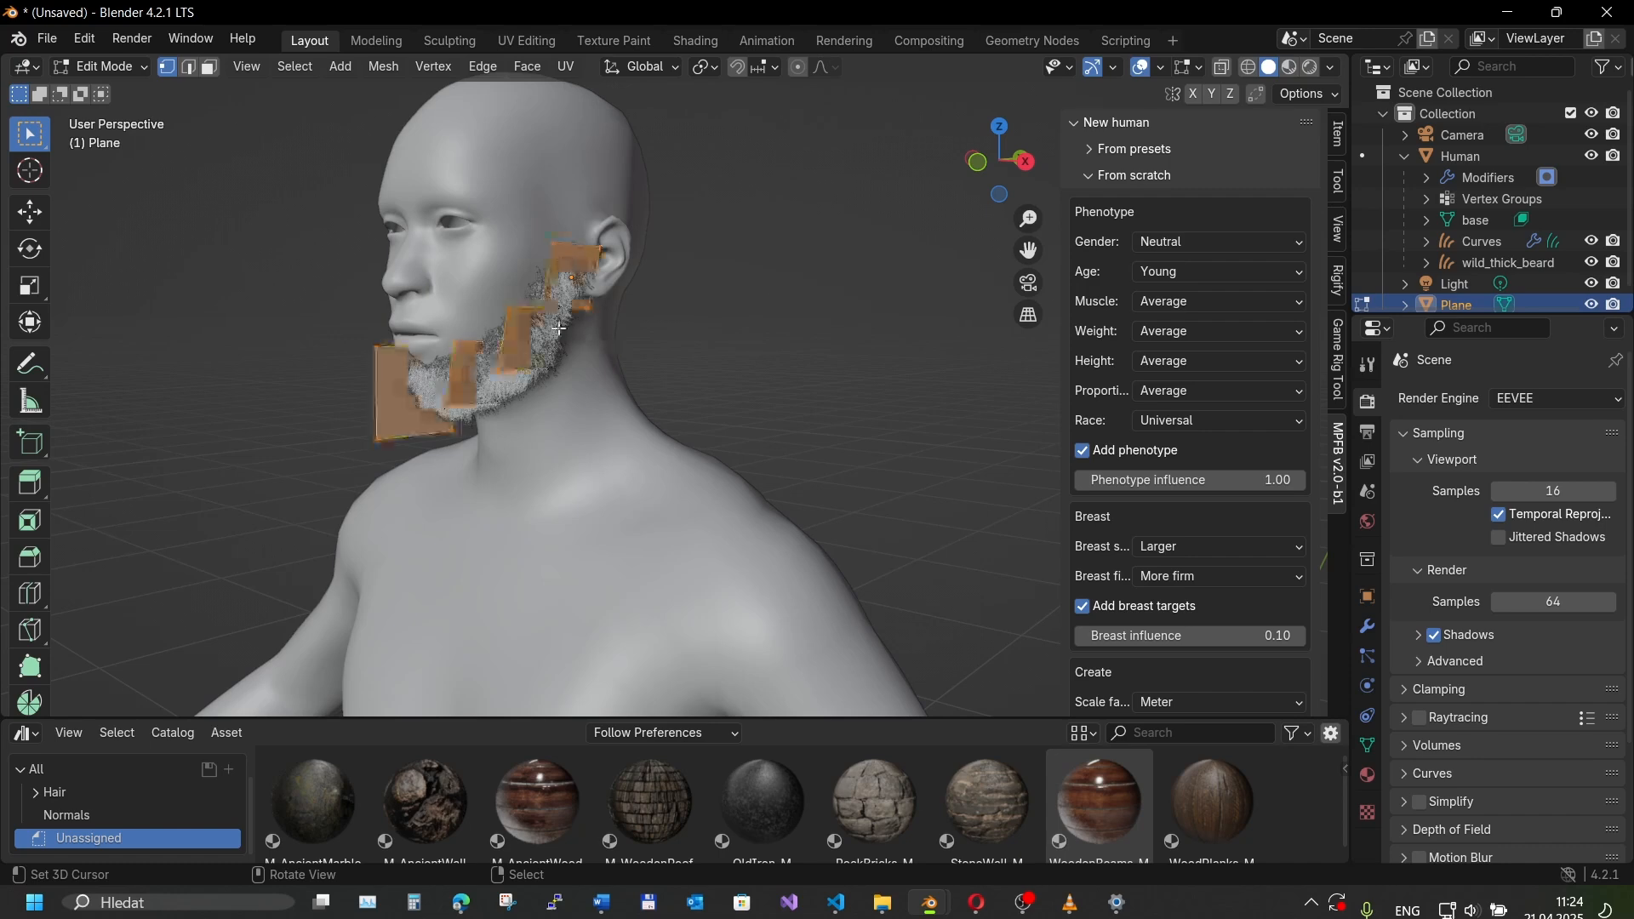
- Unwrap the four cards with Smart UV Project, check them in UV Editing, and return to Object Mode
key("u")
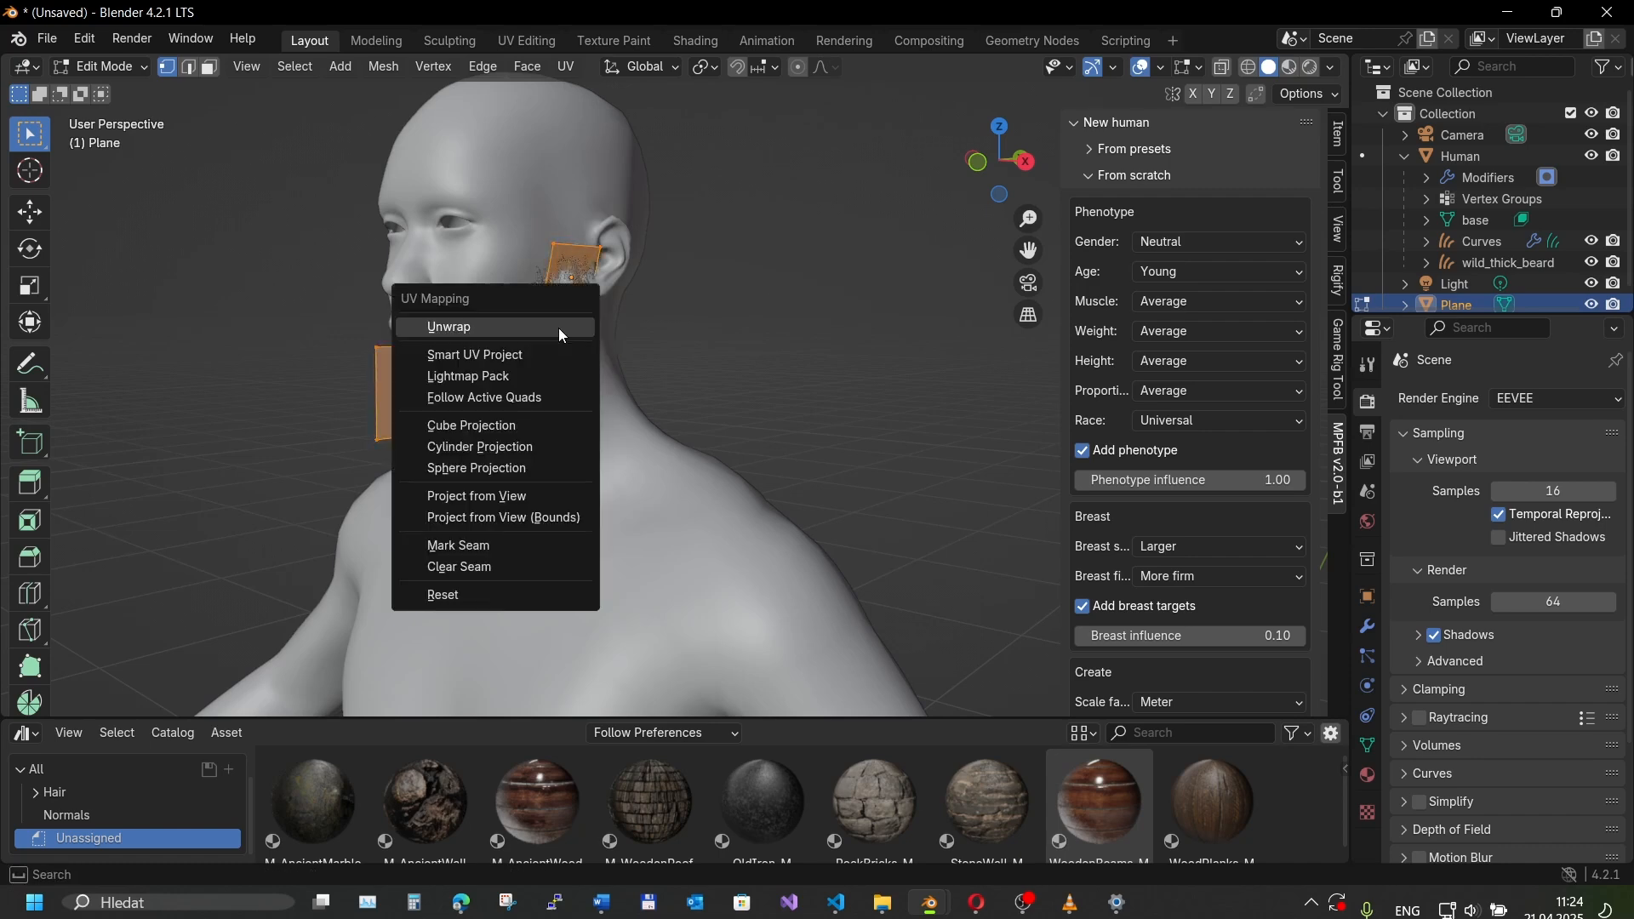
left_click(526, 354)
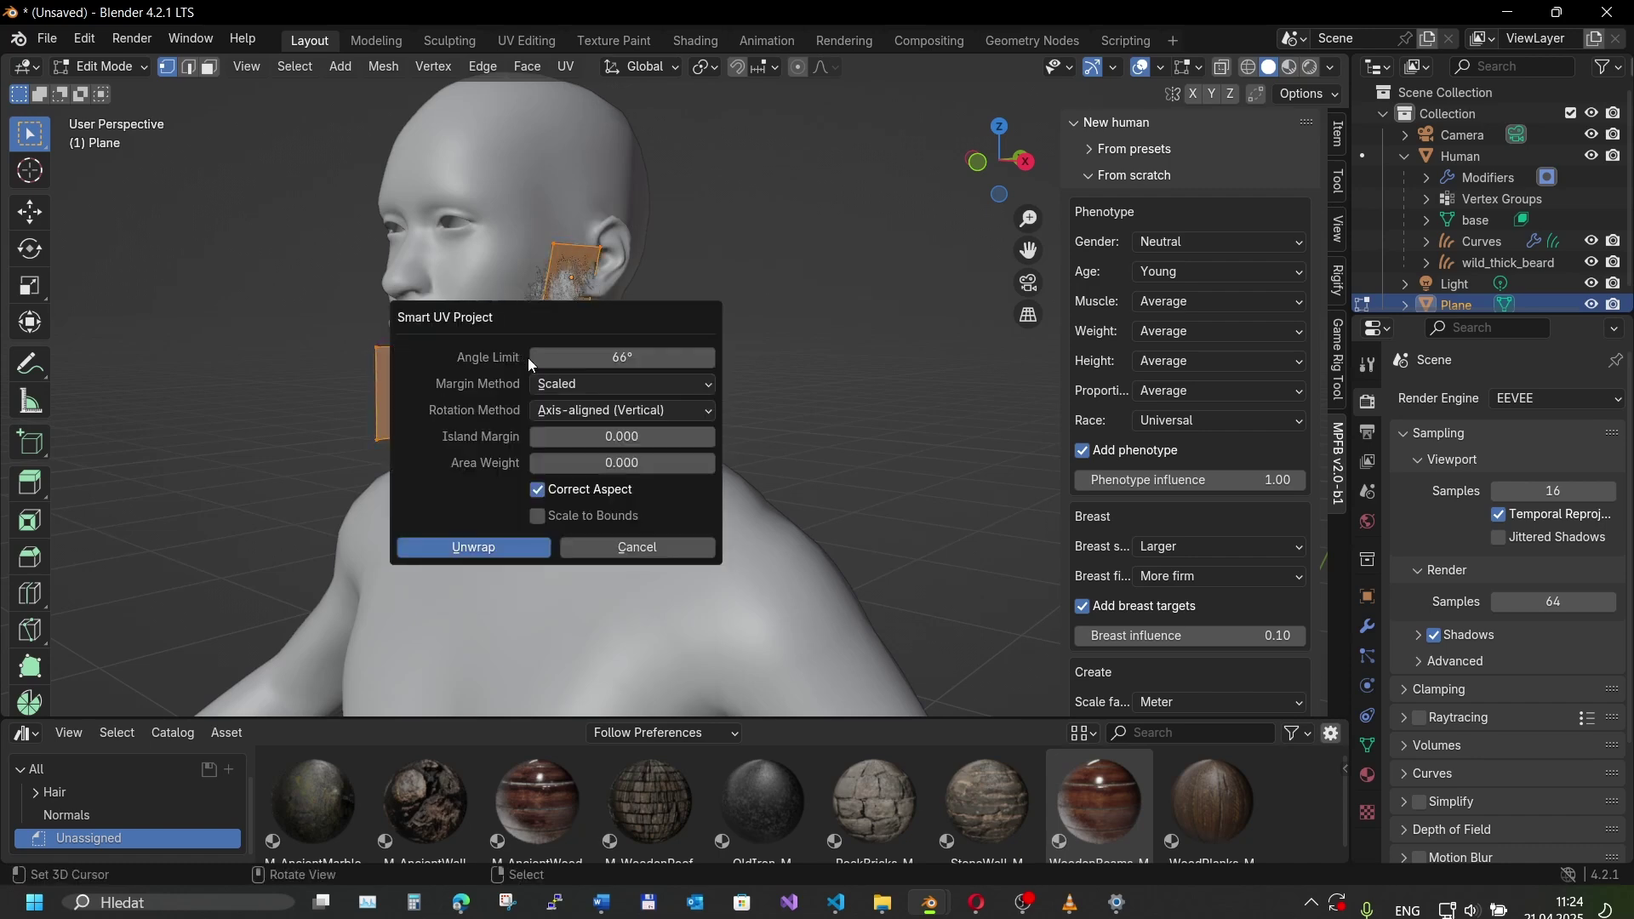
left_click(478, 551)
left_click(525, 39)
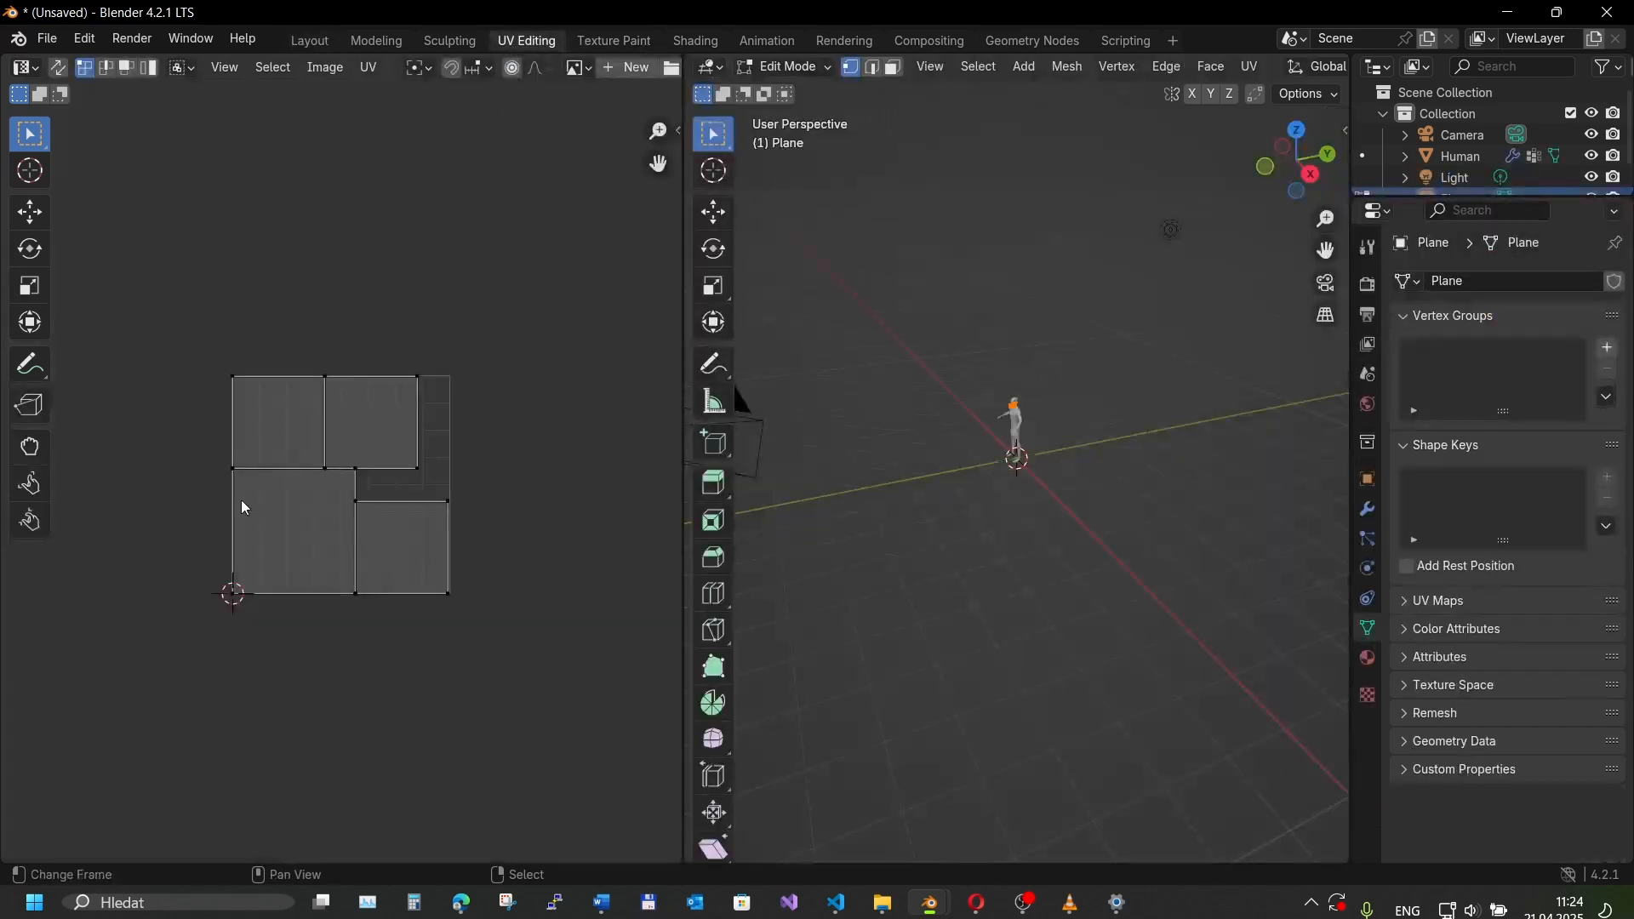
scroll(987, 303, "up", 6)
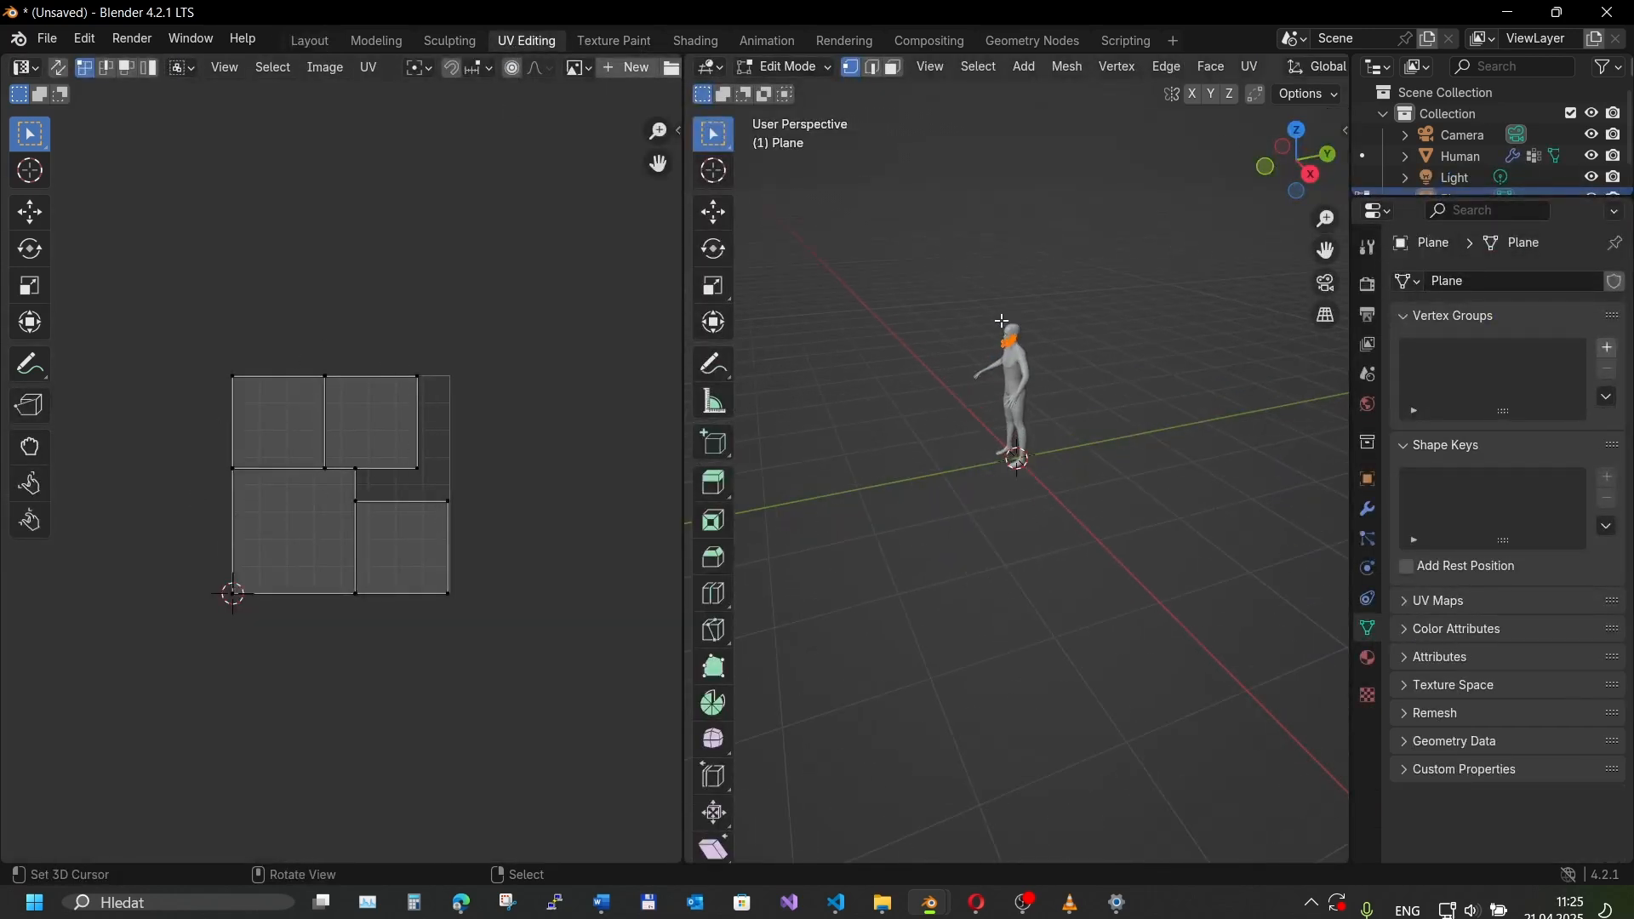
scroll(987, 304, "up", 3)
scroll(1014, 212, "up", 3, "shift")
scroll(1034, 295, "up", 3)
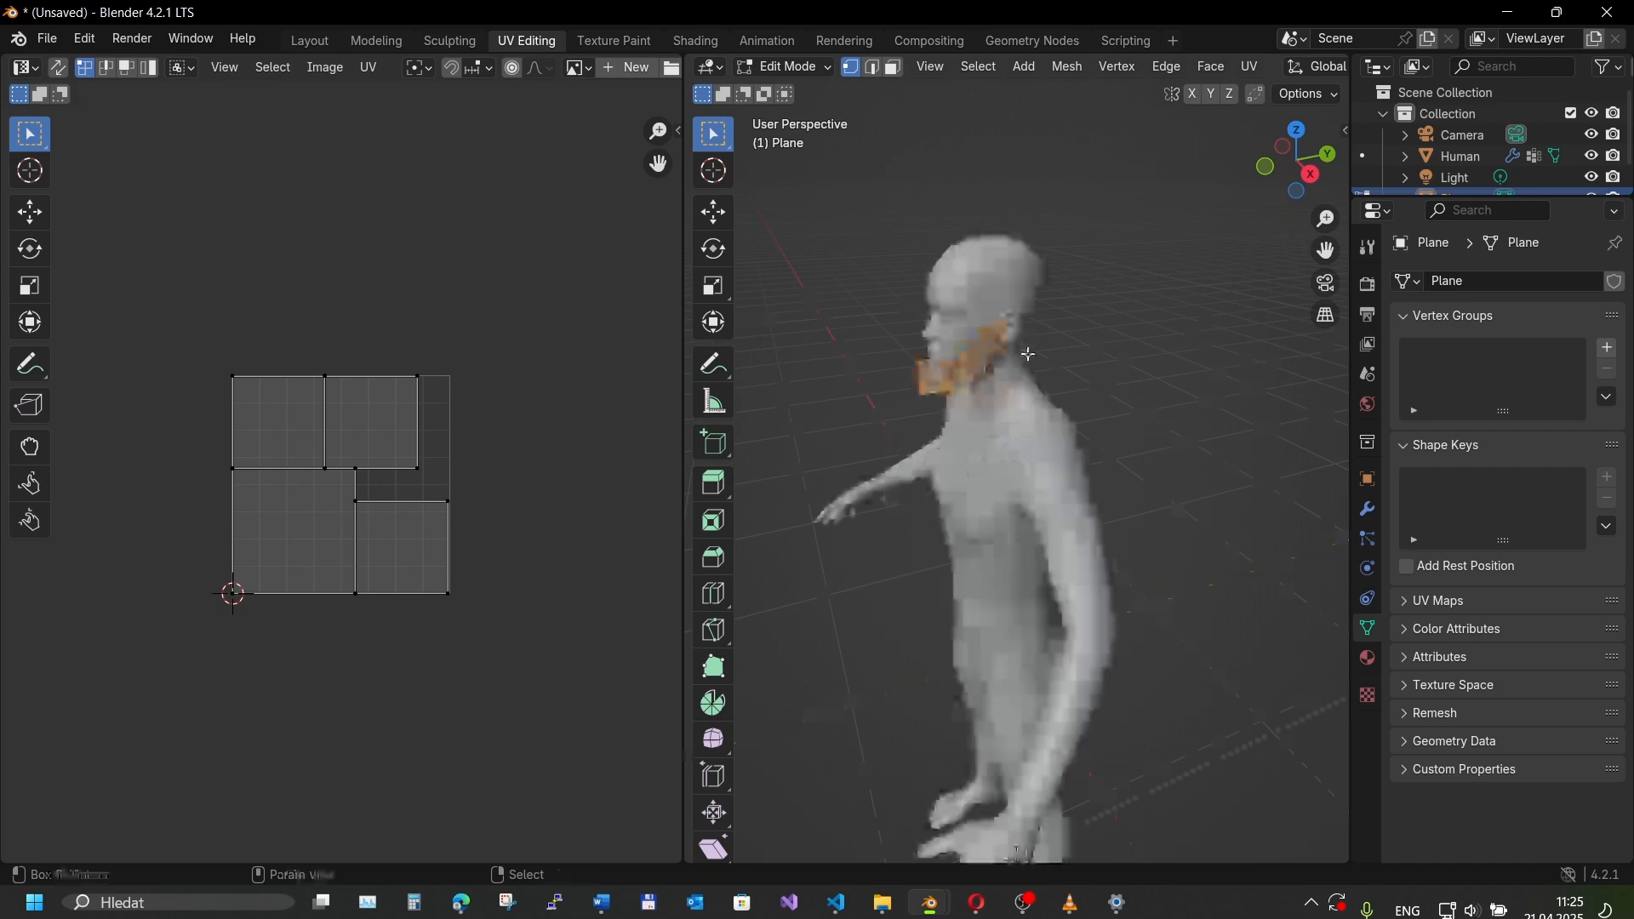
scroll(1047, 320, "up", 3)
scroll(1055, 329, "up", 2)
key("Tab")
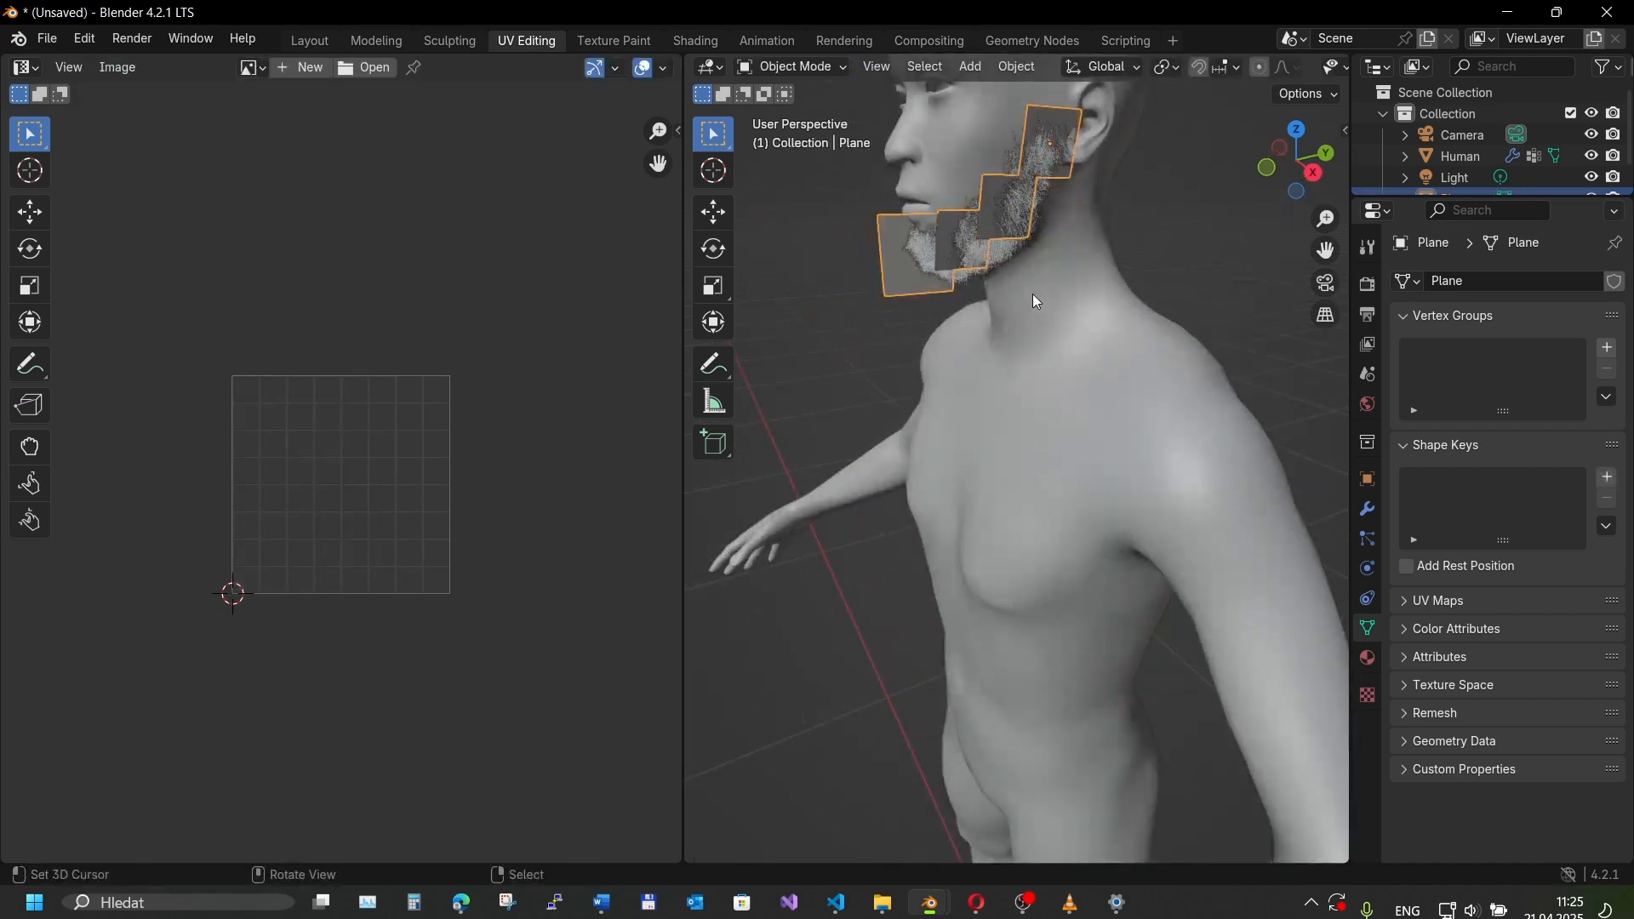
- Create a new material for the planes, switch to Shading, and move Material Output right of the BSDF
left_click(1368, 657)
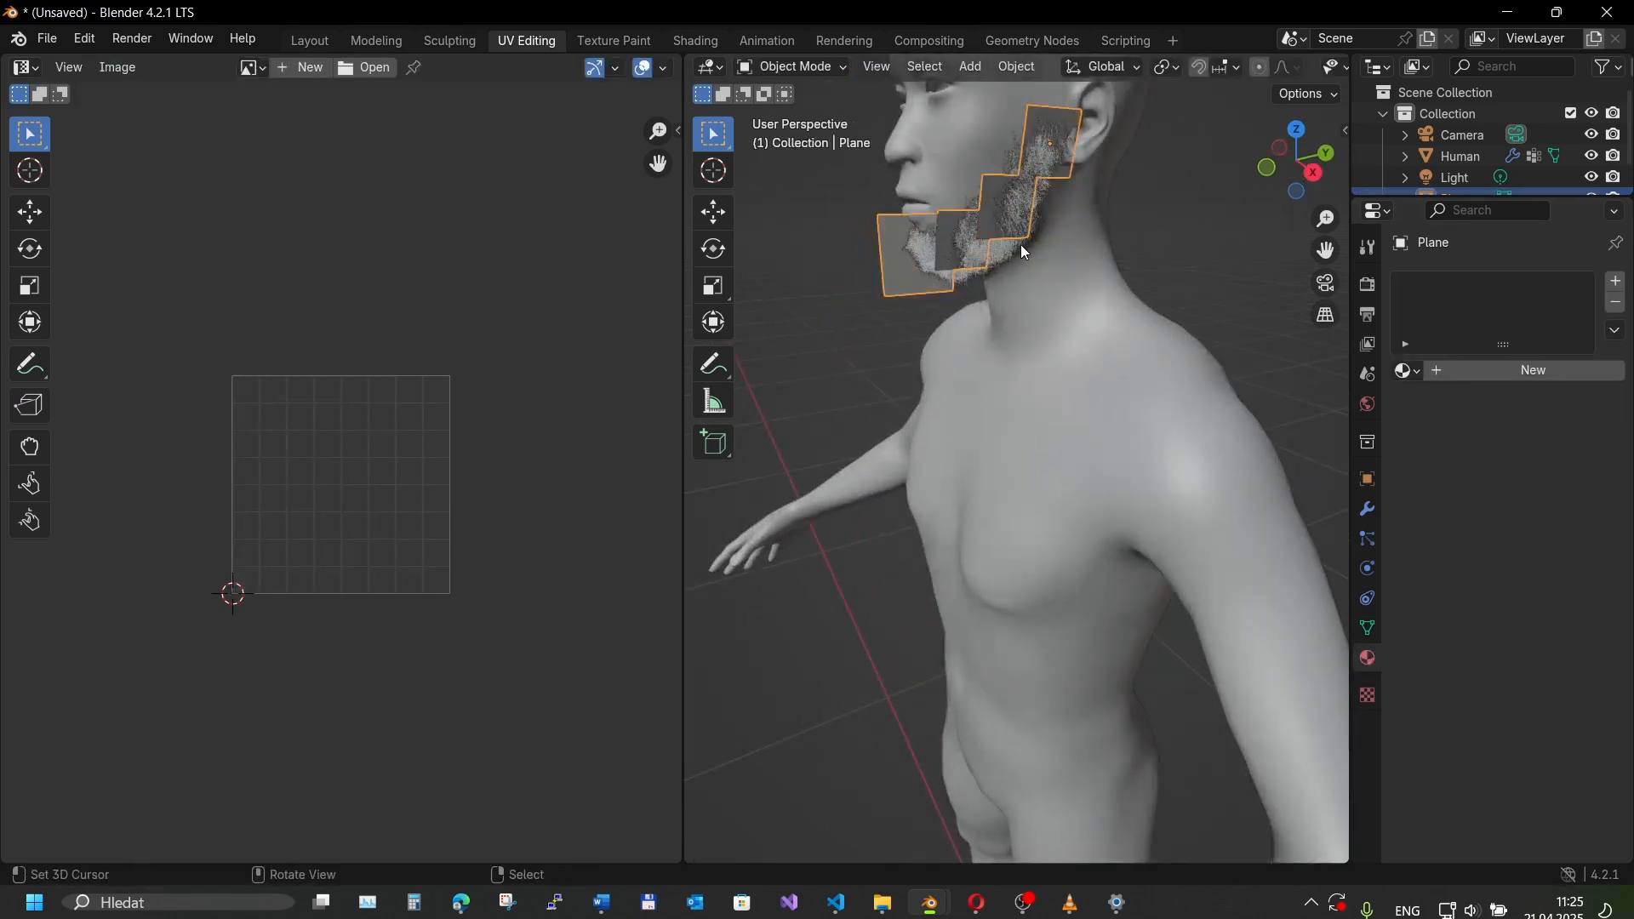
scroll(1148, 205, "down", 5)
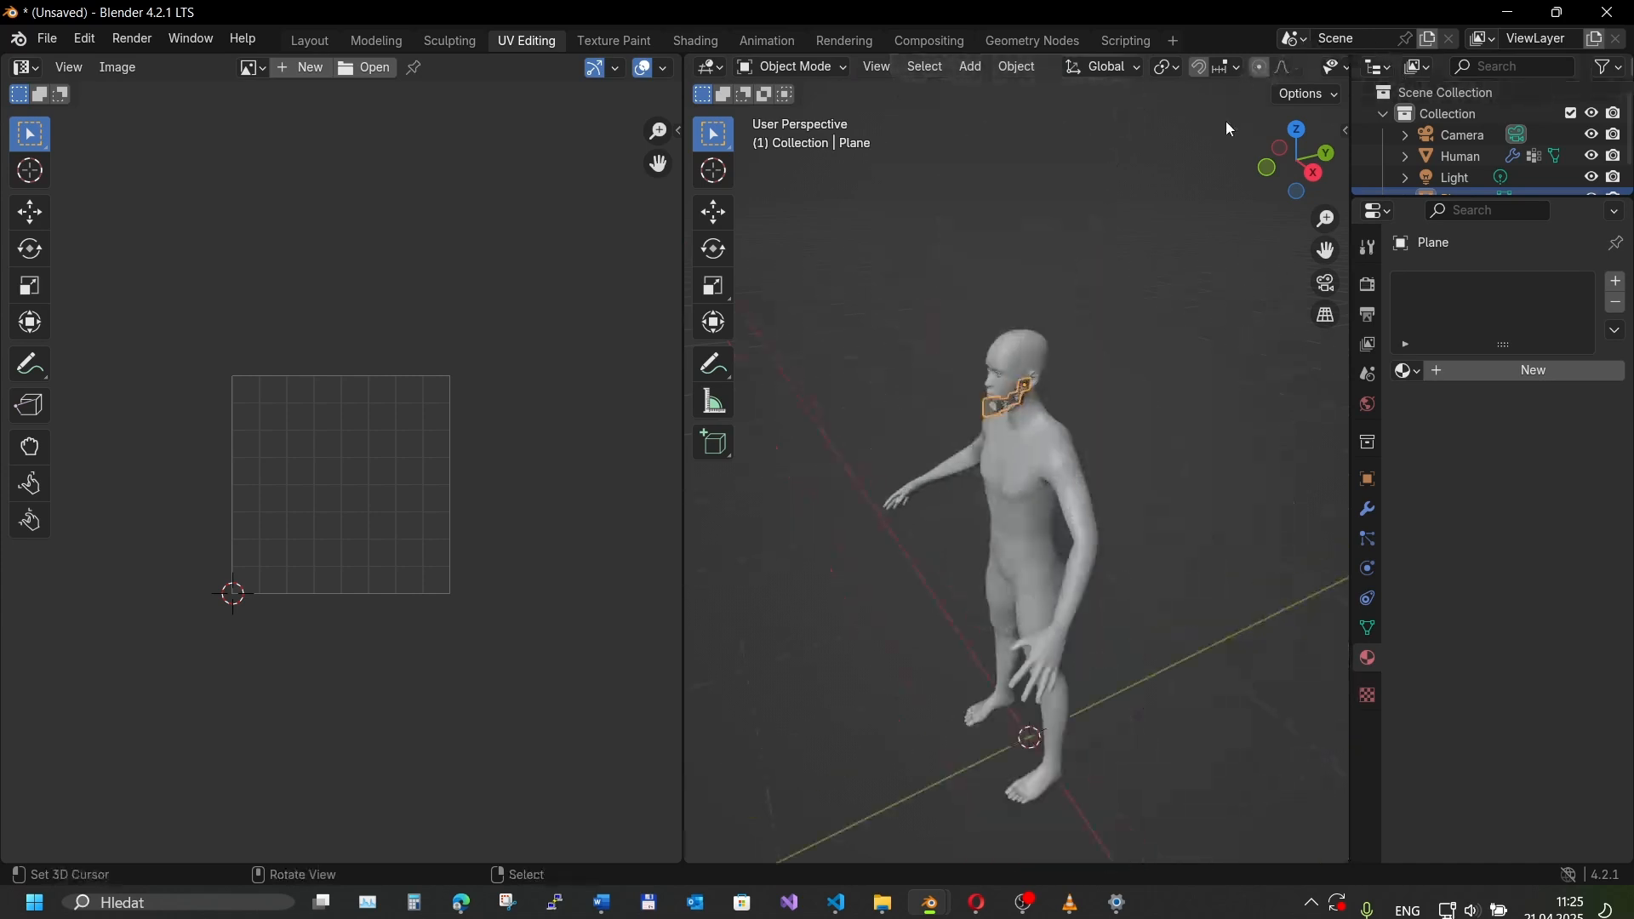
scroll(1248, 67, "down", 3)
scroll(1249, 64, "down", 2)
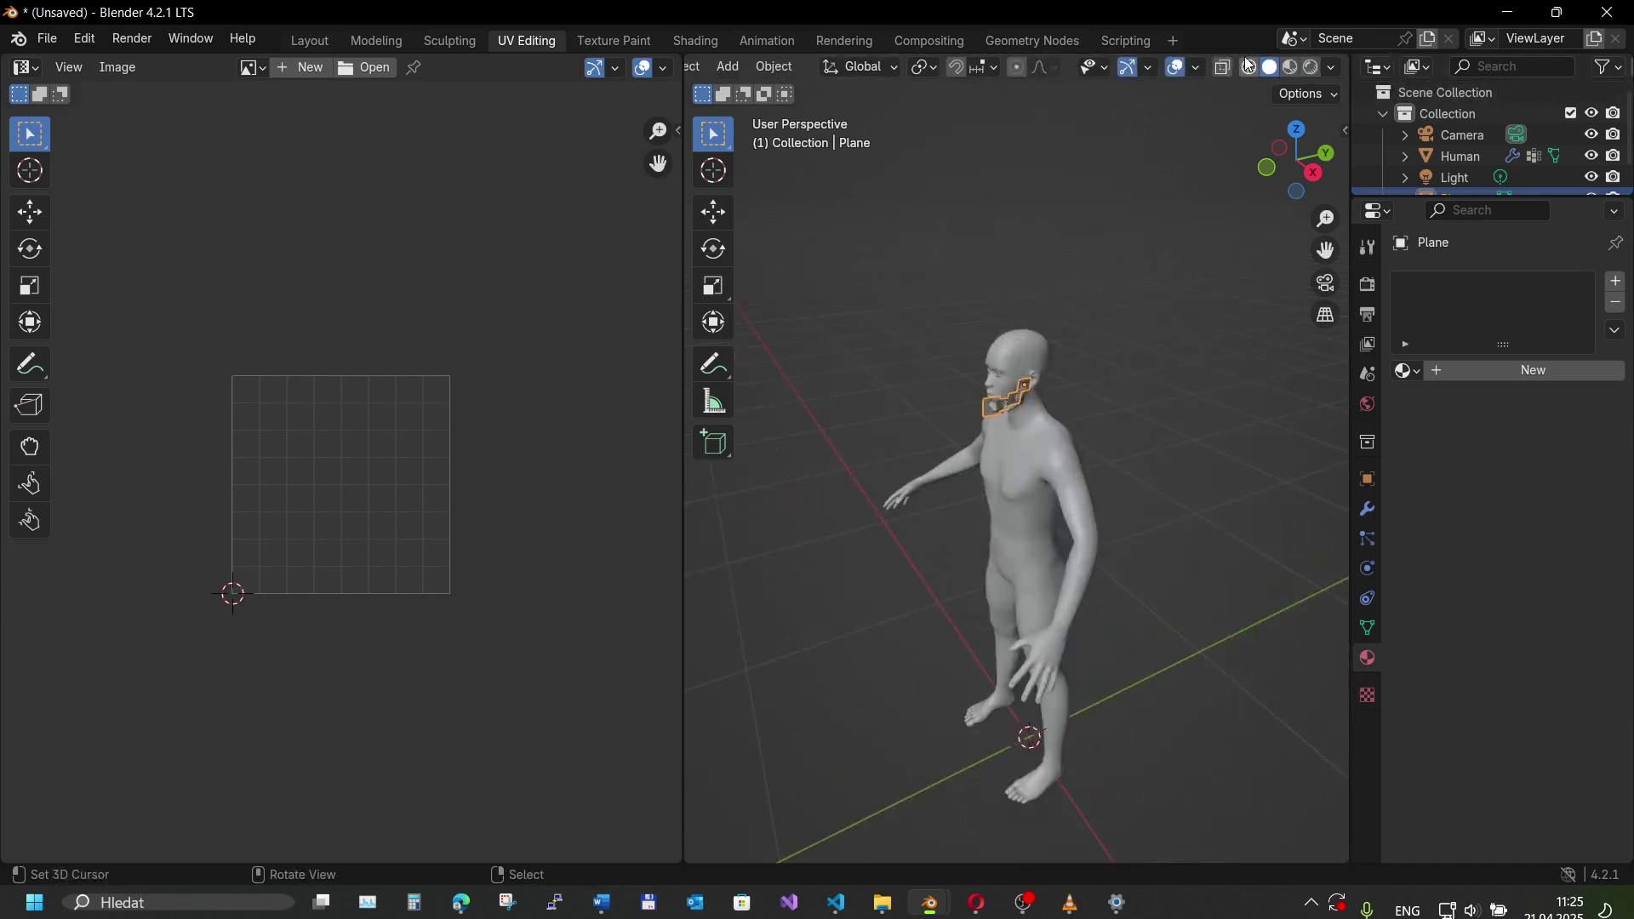
left_click(1288, 66)
scroll(1117, 292, "up", 5)
left_click(1438, 369)
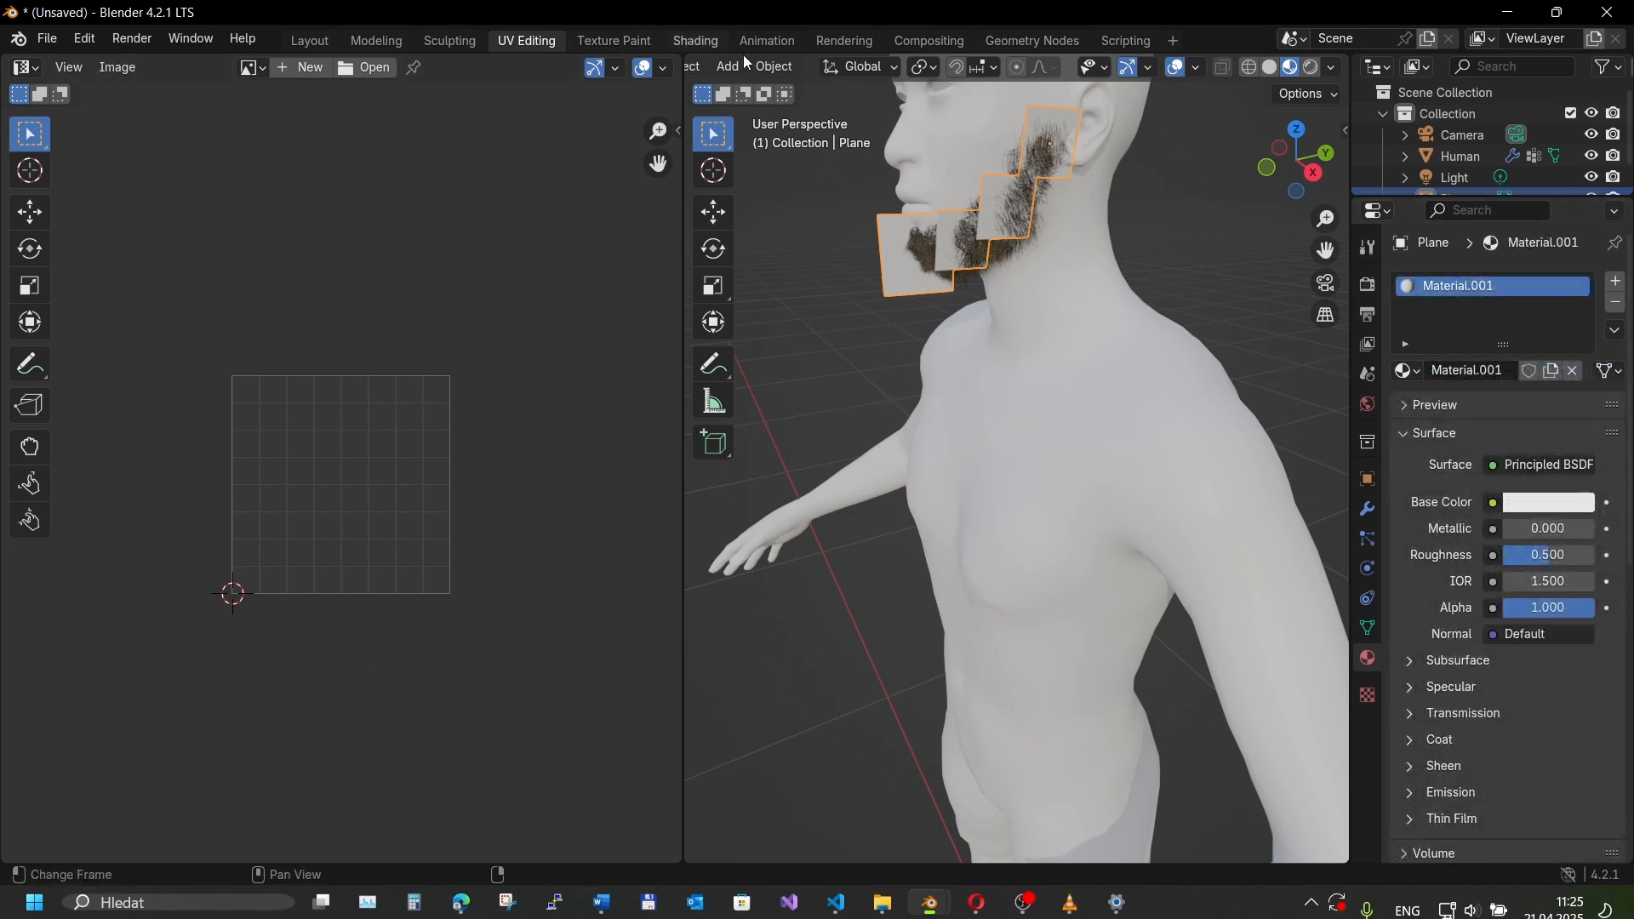
left_click(694, 40)
scroll(829, 264, "up", 3)
scroll(737, 110, "up", 2)
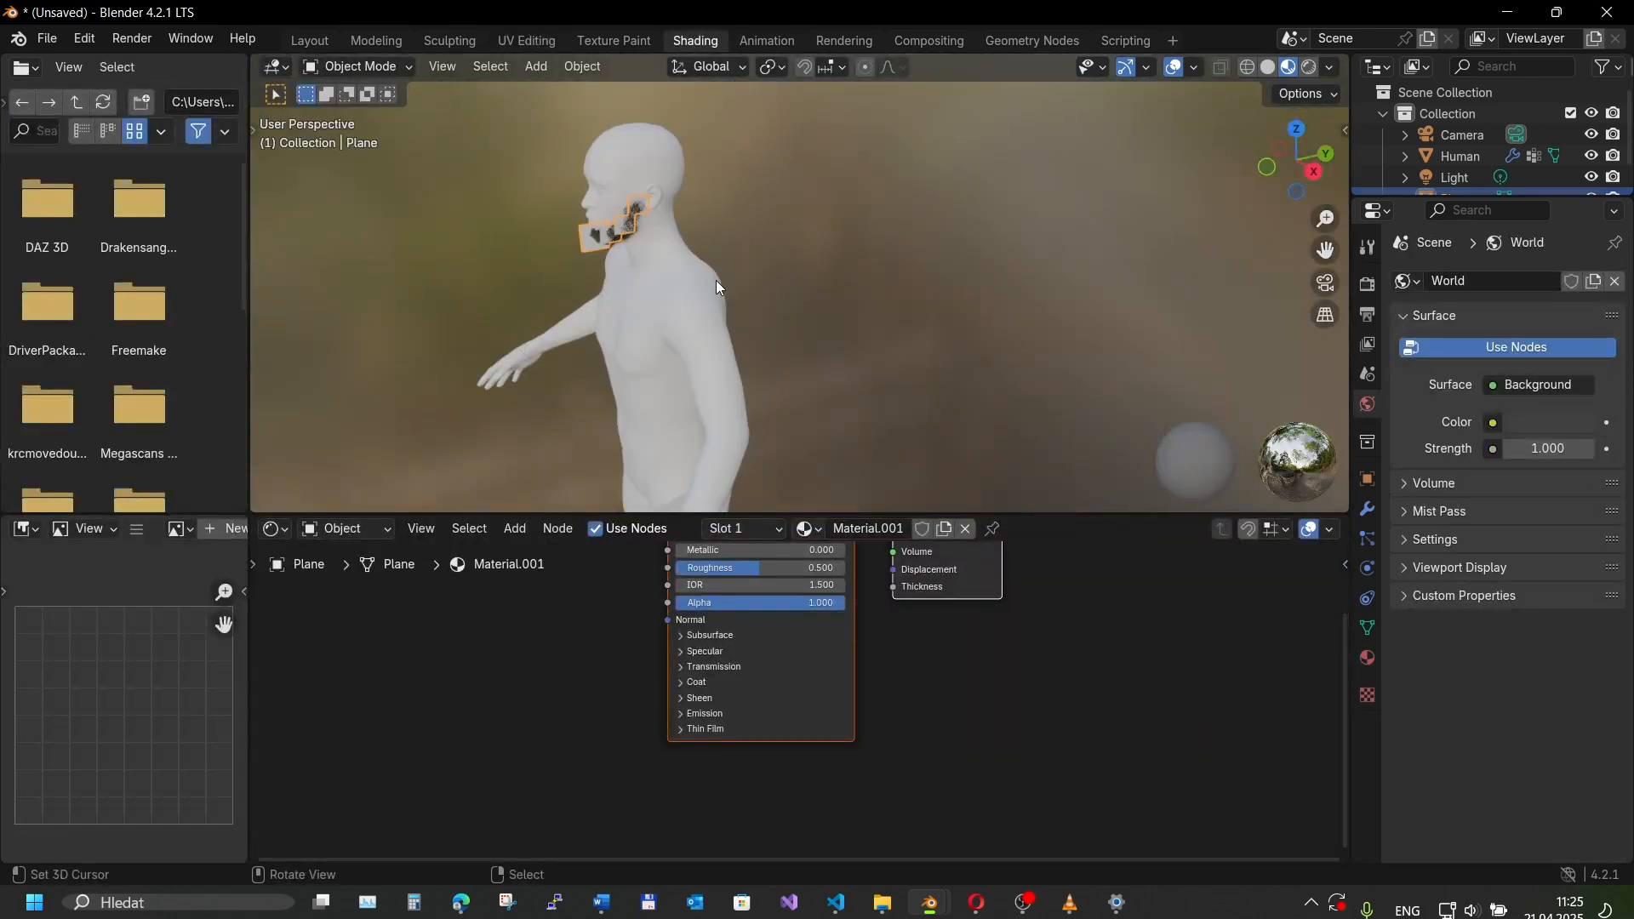
scroll(716, 280, "up", 2)
scroll(741, 243, "up", 2)
middle_click_drag(826, 585, 826, 693)
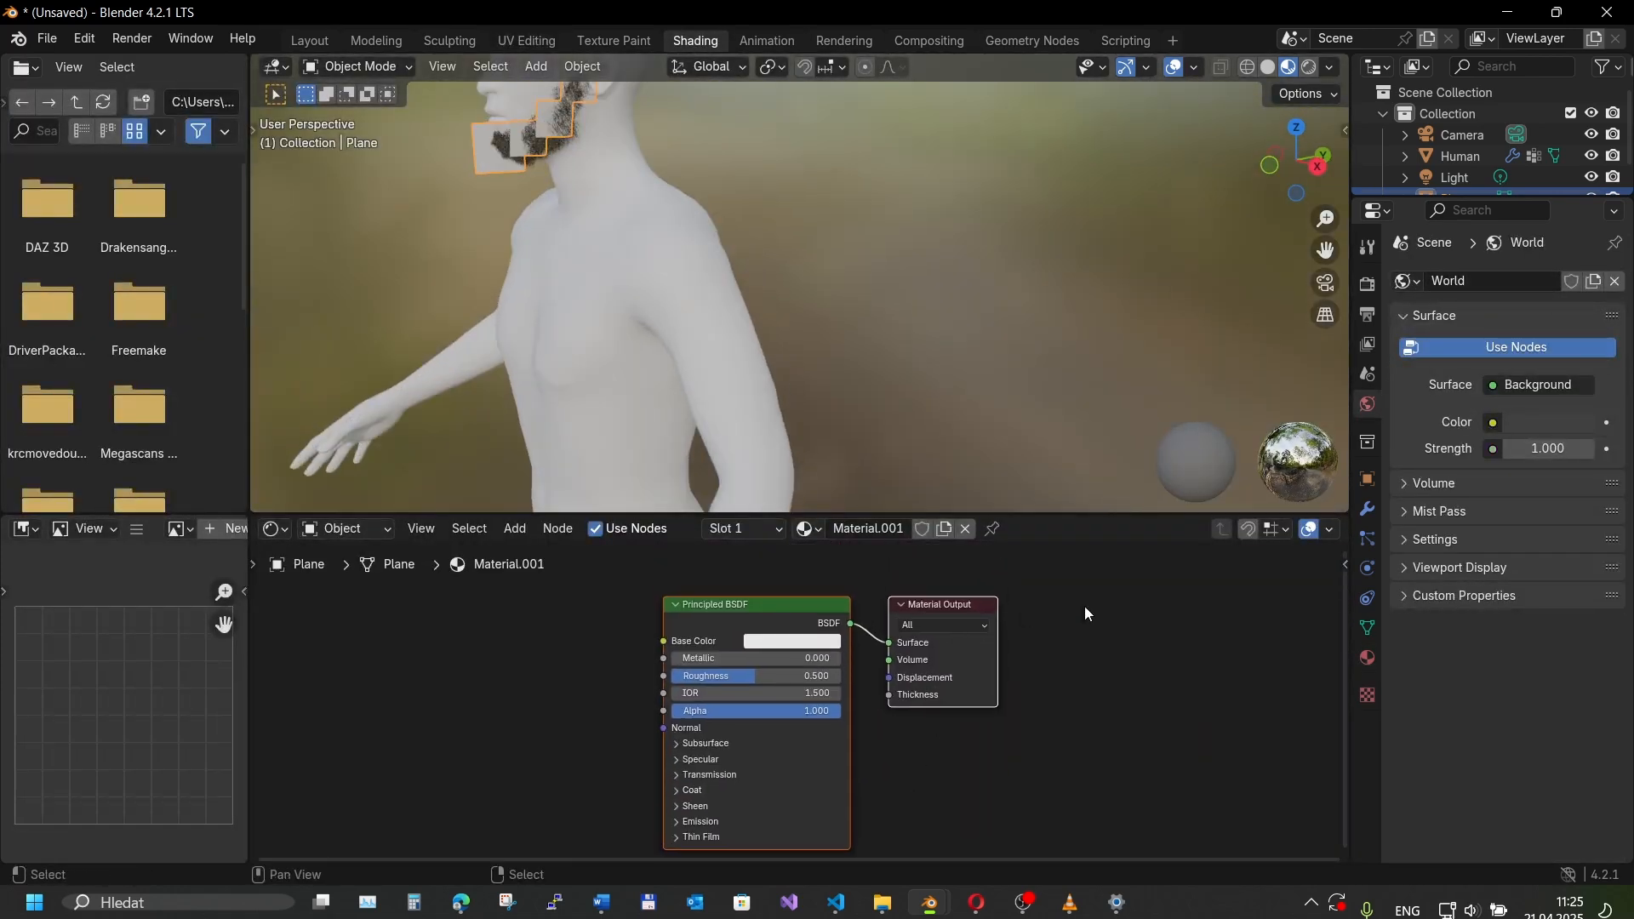
left_click_drag(997, 602, 1122, 636)
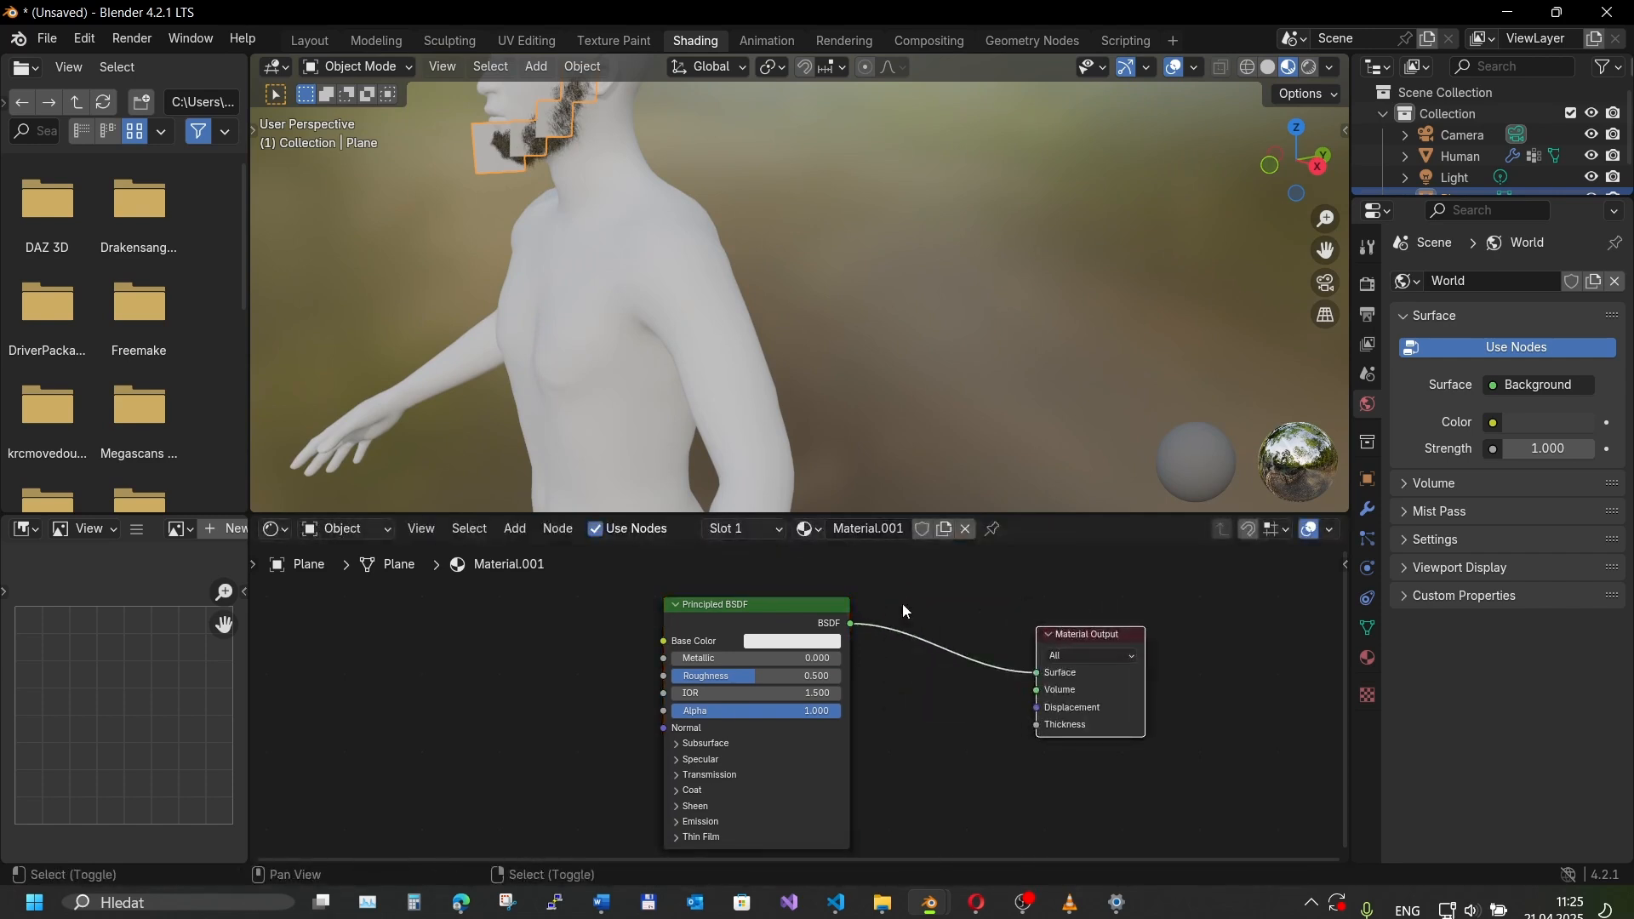
key("shift+a")
- Set the scene's render engine to Cycles in Render Properties
left_click(1367, 282)
left_click(1550, 273)
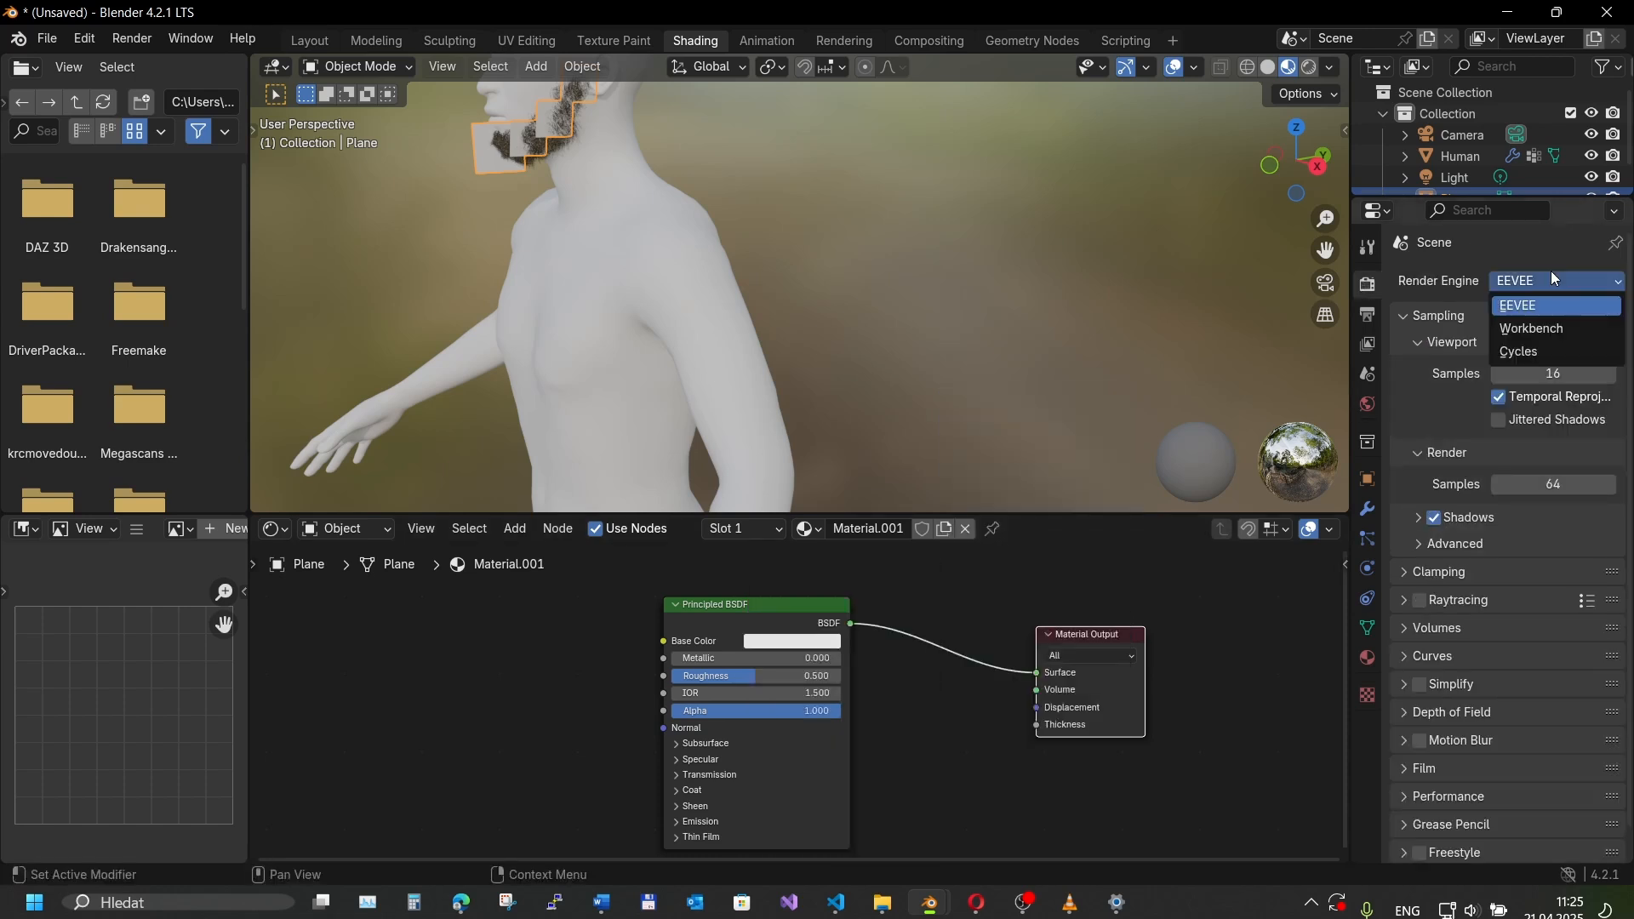
left_click(1516, 352)
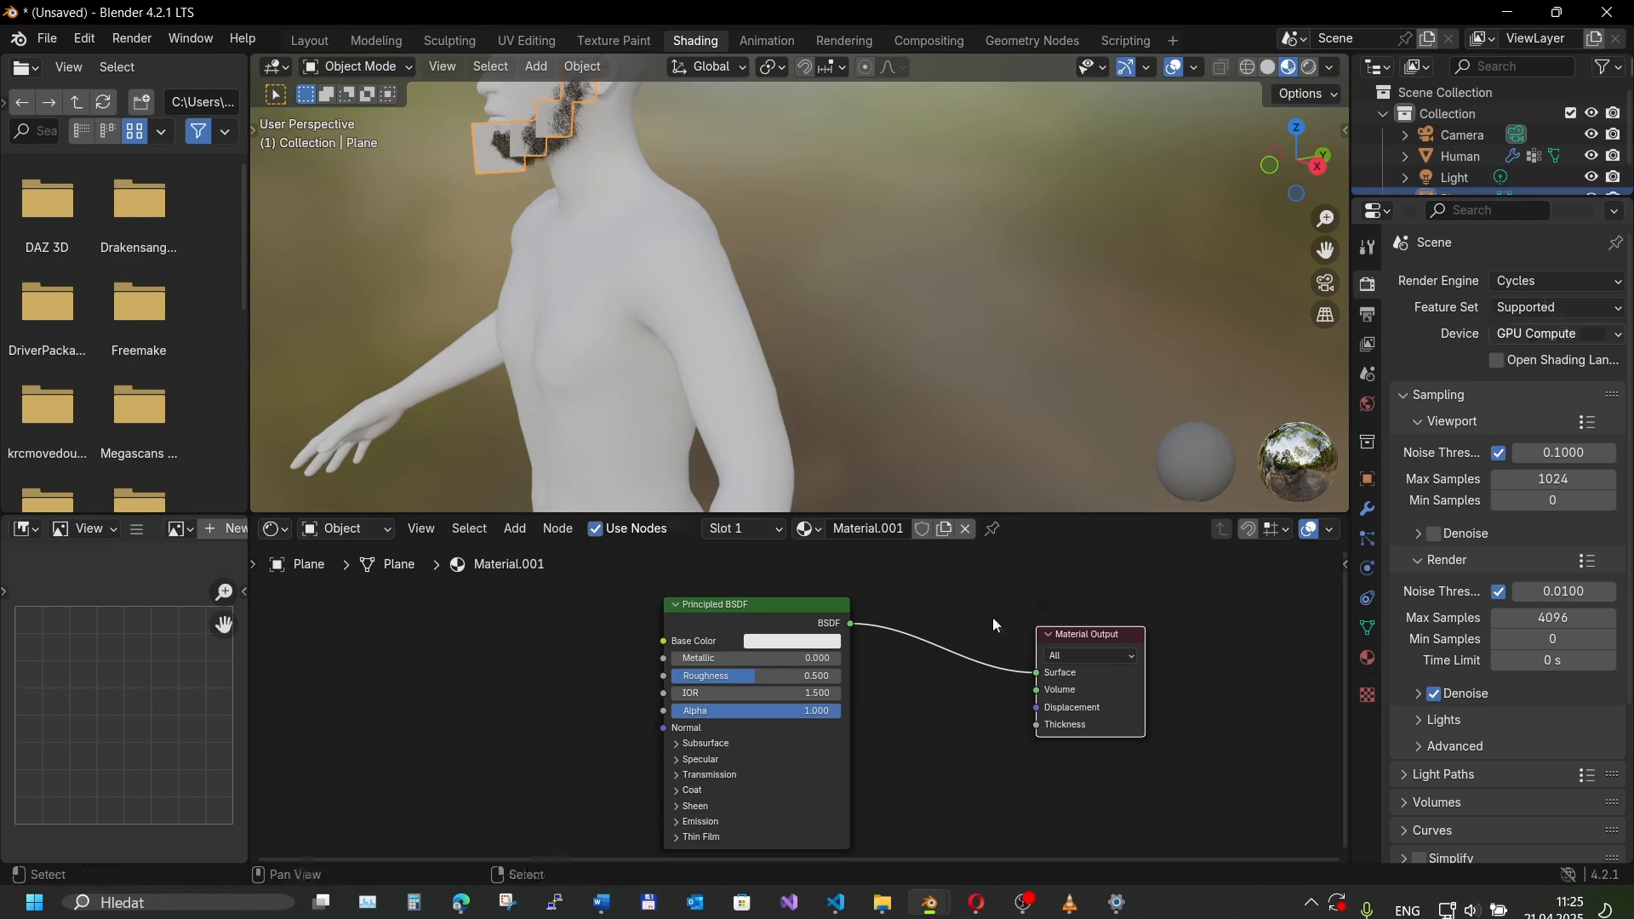
- Add a Ray Portal BSDF, wire it to Material Output Surface, and start a link from its Position input
key("shift+a")
mouse_move(892, 737)
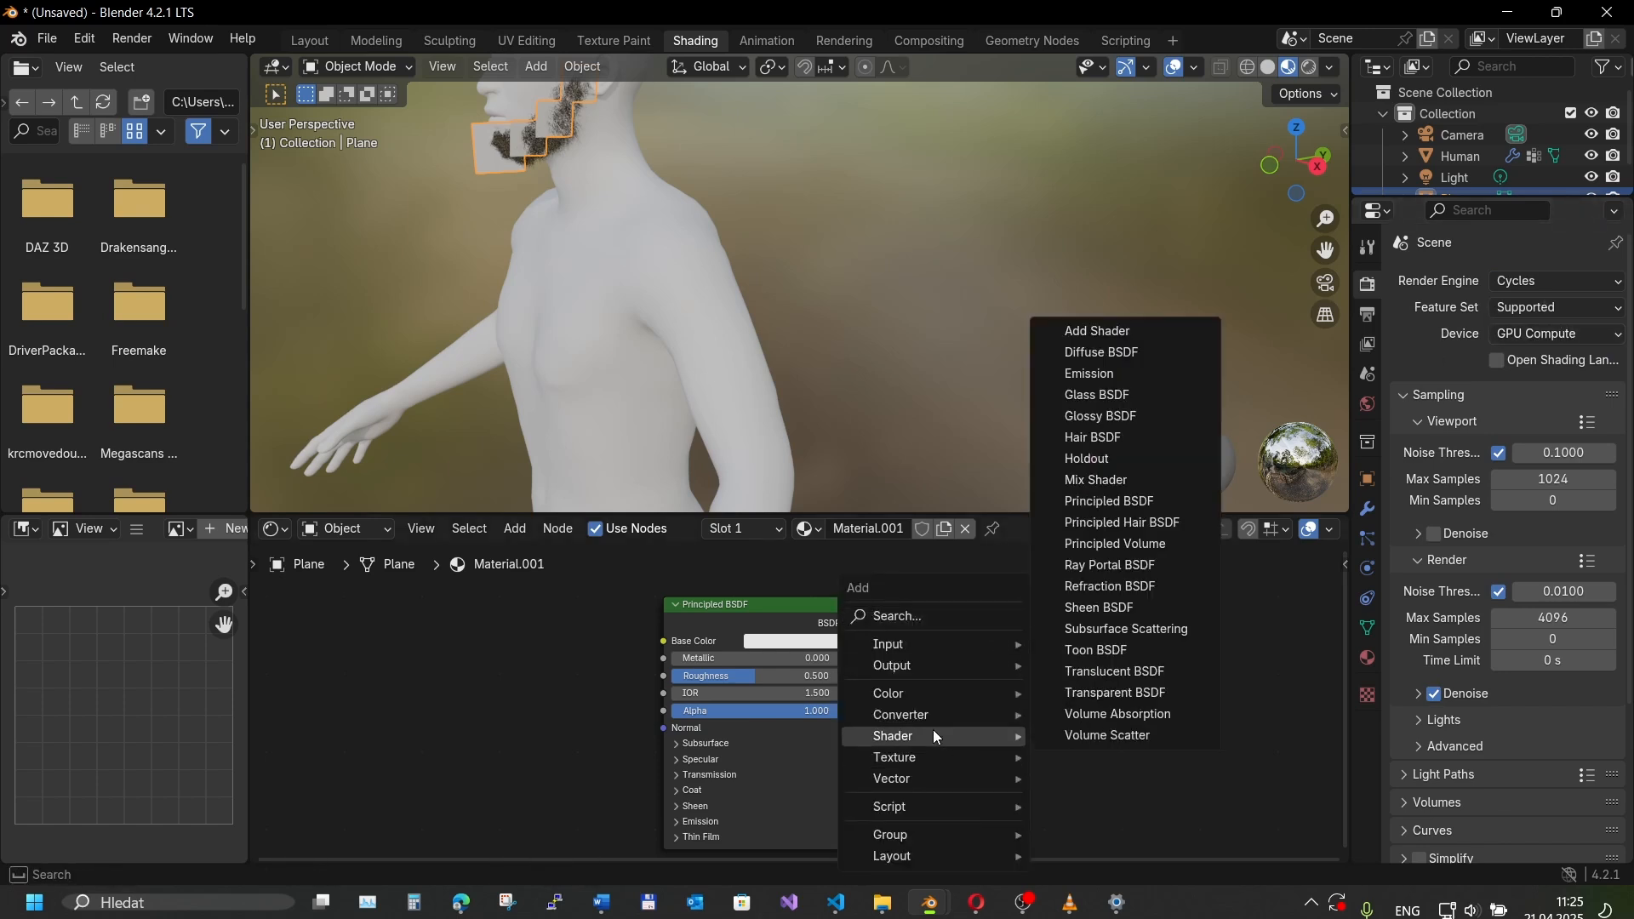
left_click(1145, 567)
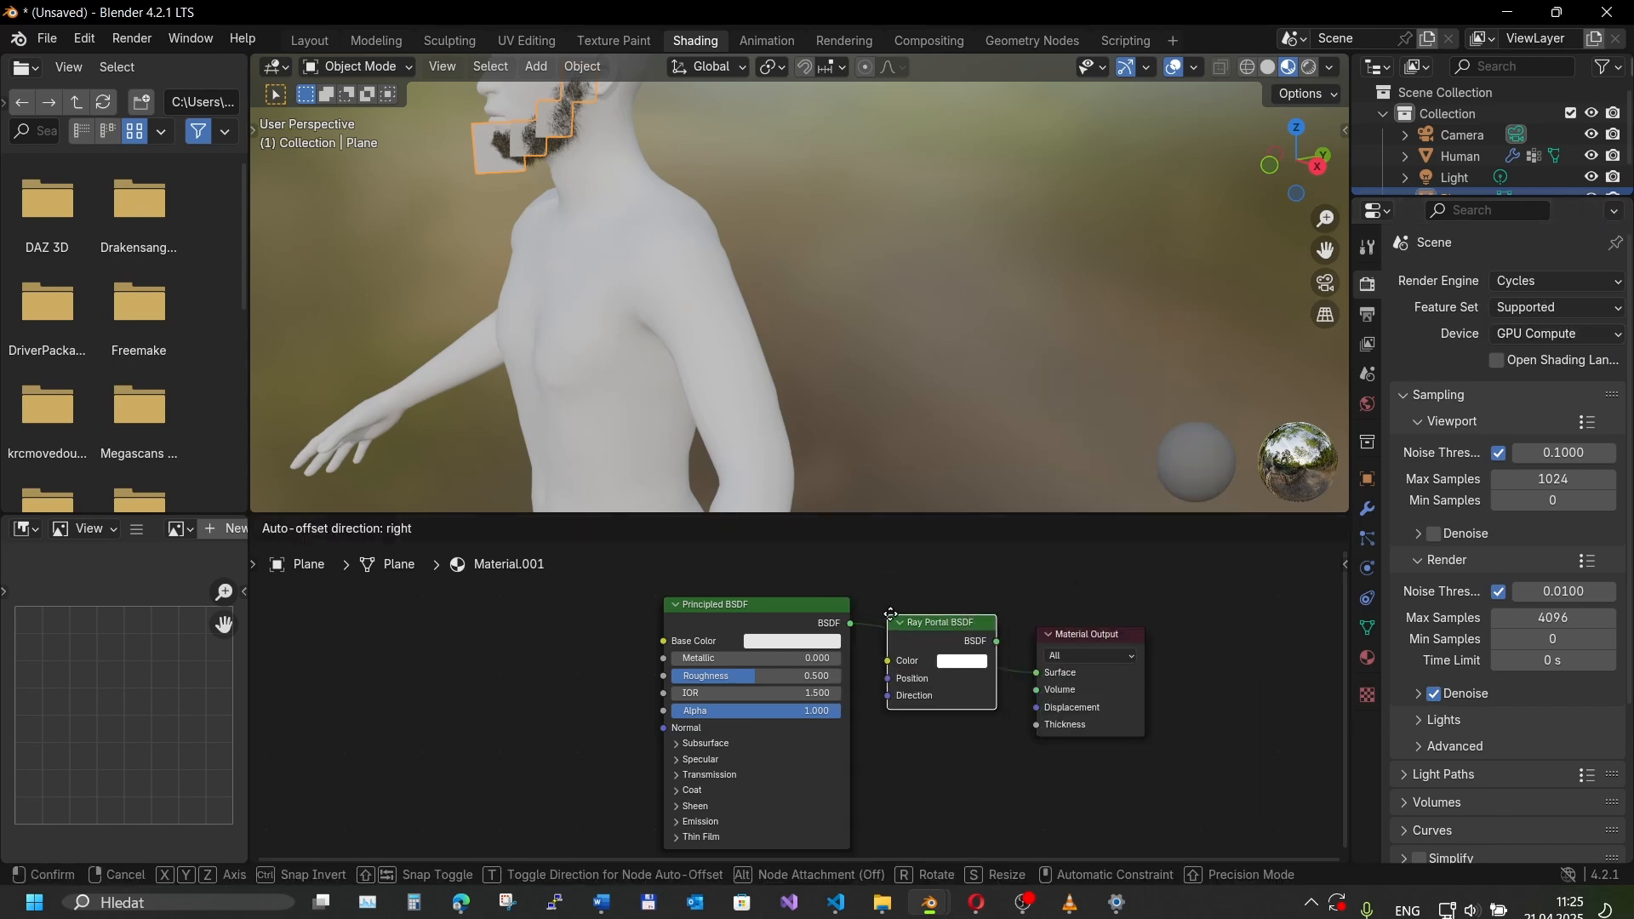
left_click(1000, 576)
left_click_drag(999, 573, 1034, 765)
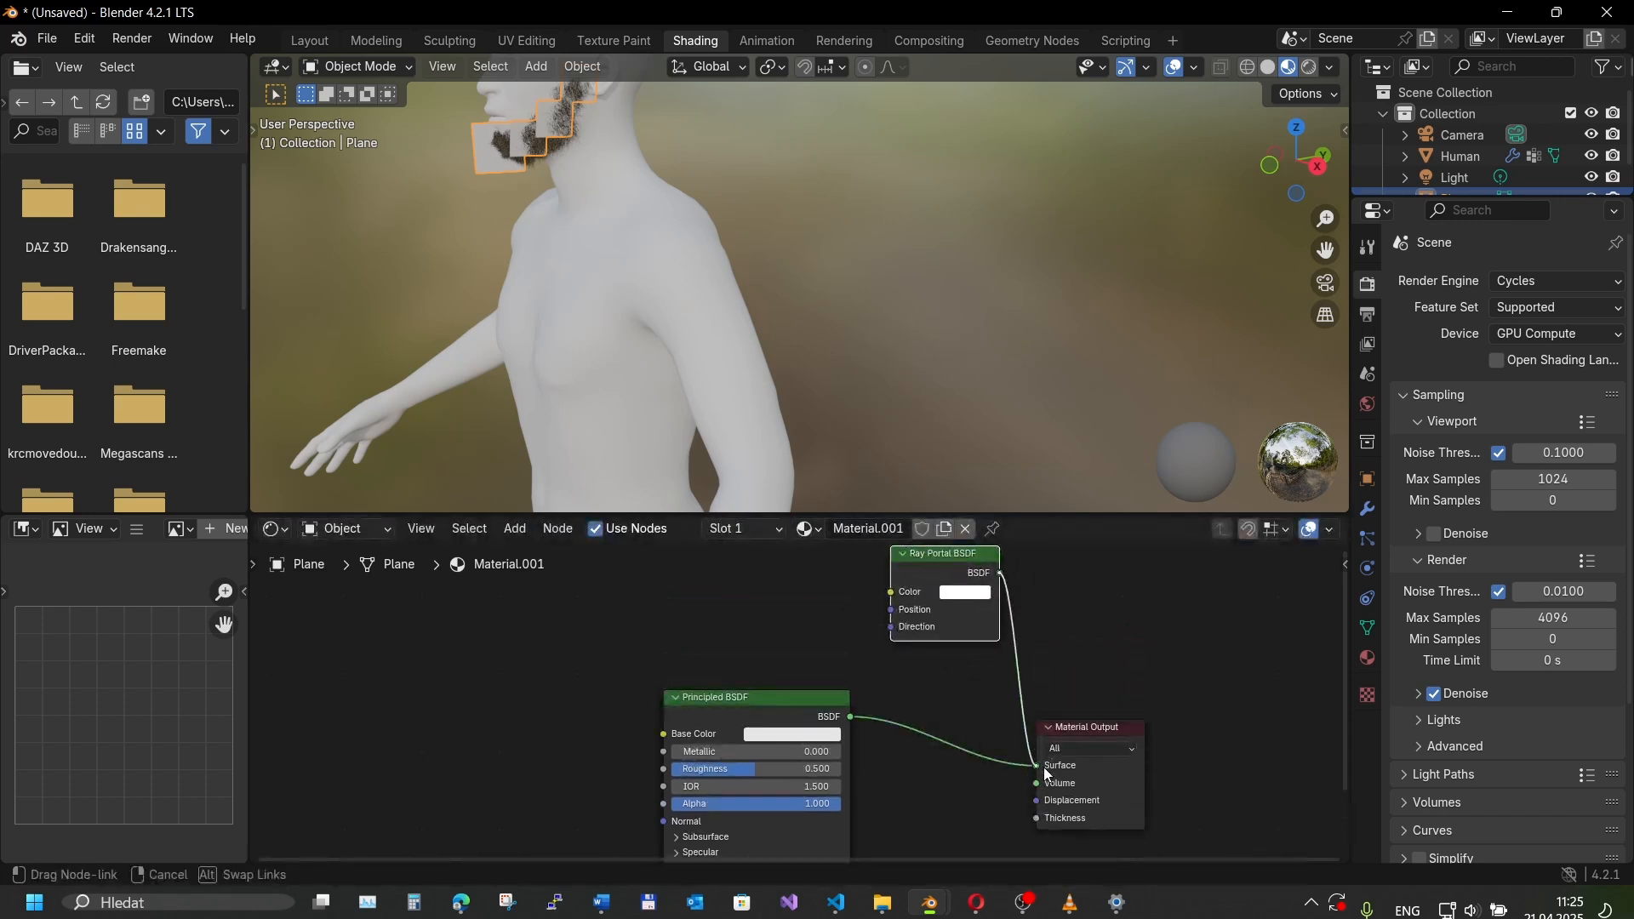
middle_click_drag(931, 615, 1004, 687)
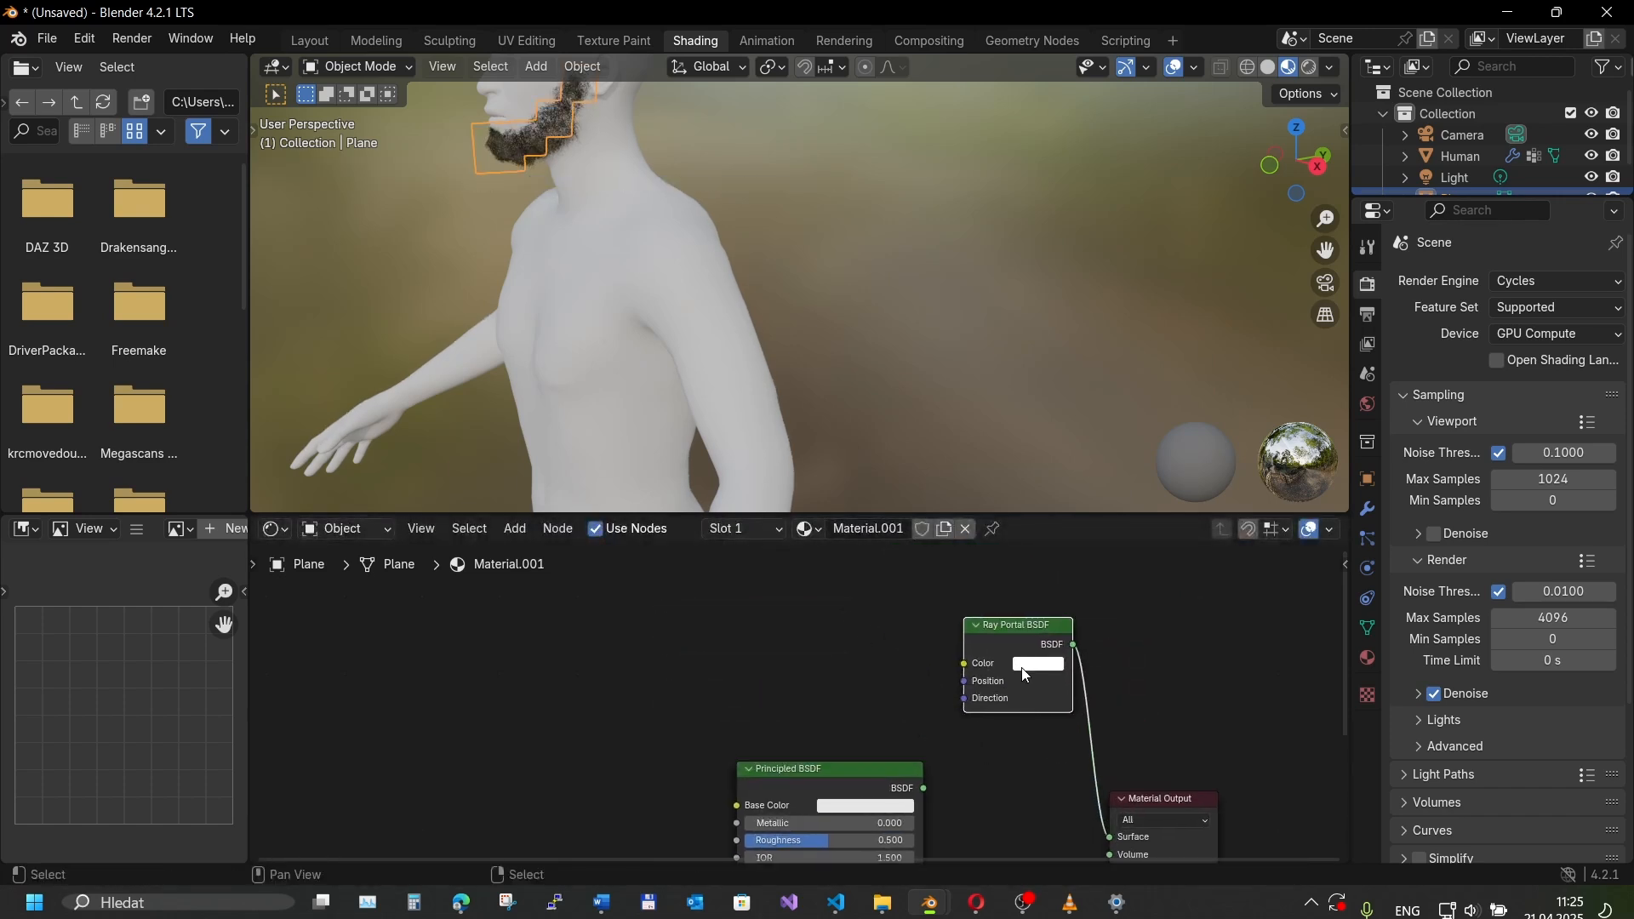
mouse_move(964, 680)
left_mouse_down()
mouse_move(868, 592)
mouse_move(860, 609)
left_mouse_up()
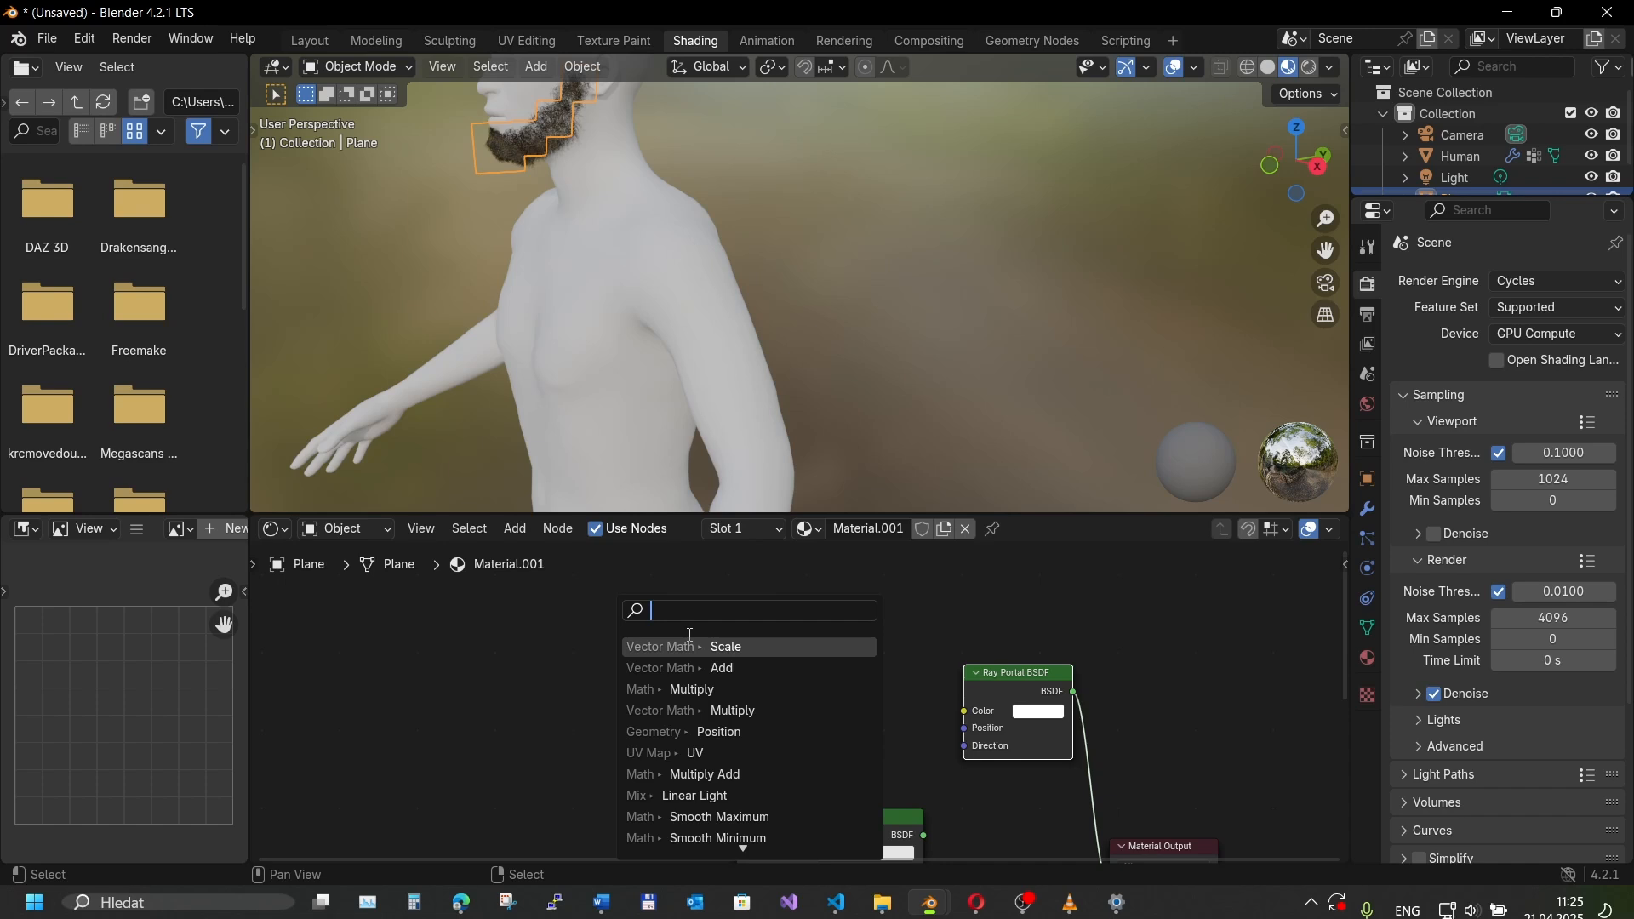
type("ge")
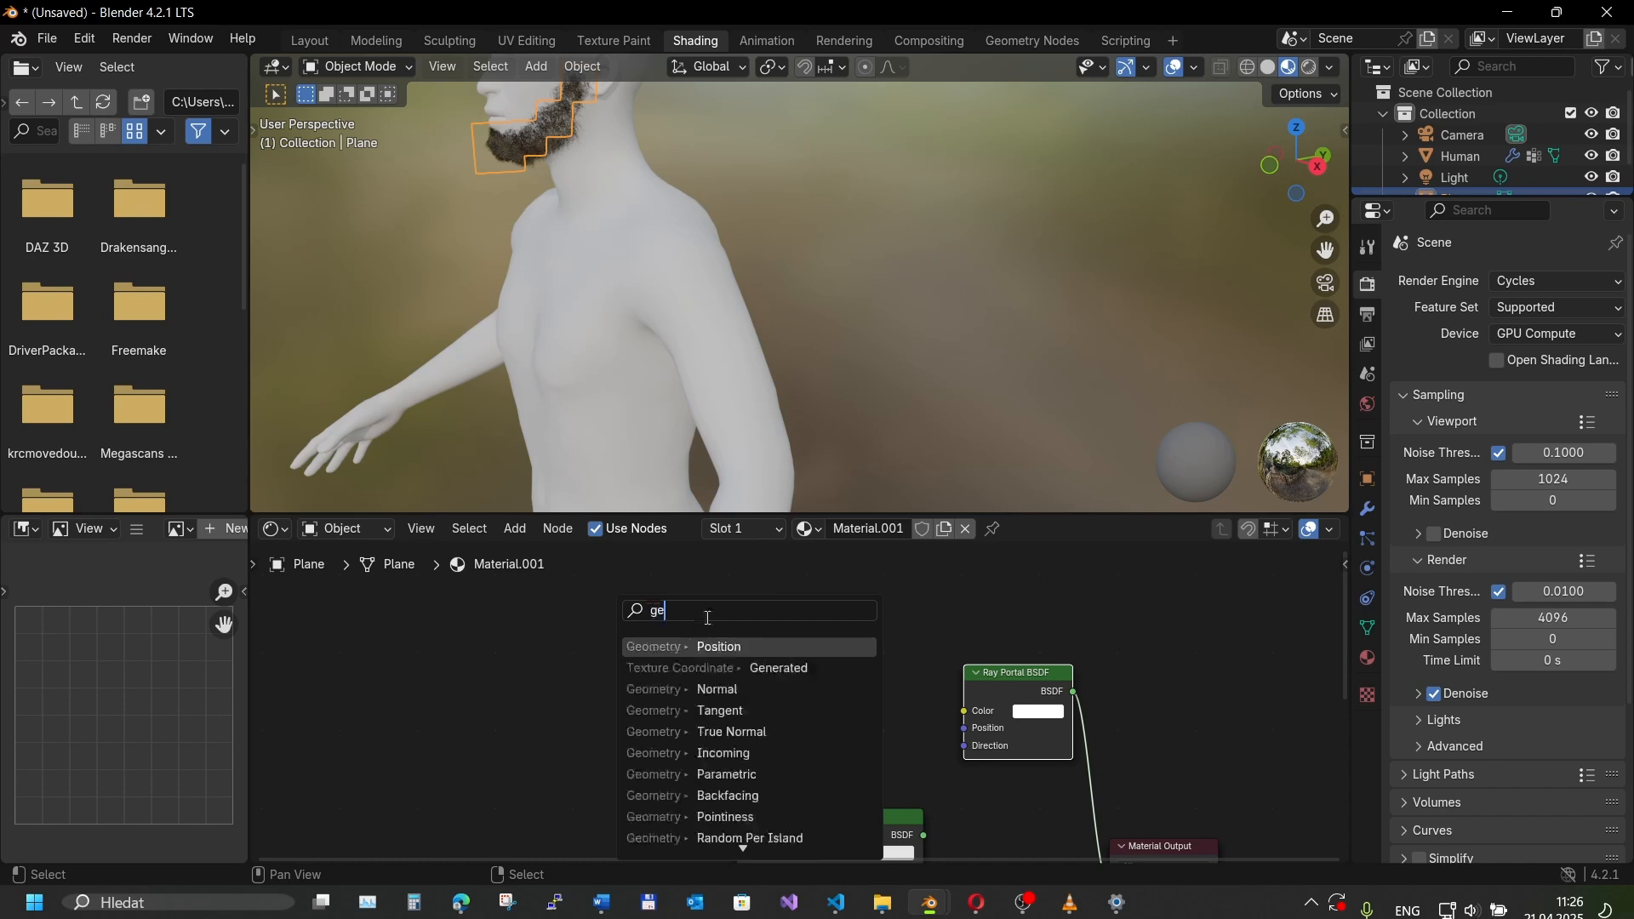
type("m")
- Feed a Geometry node's Position into the portal and its Normal into a Vector Math Scale of -1
left_click(702, 648)
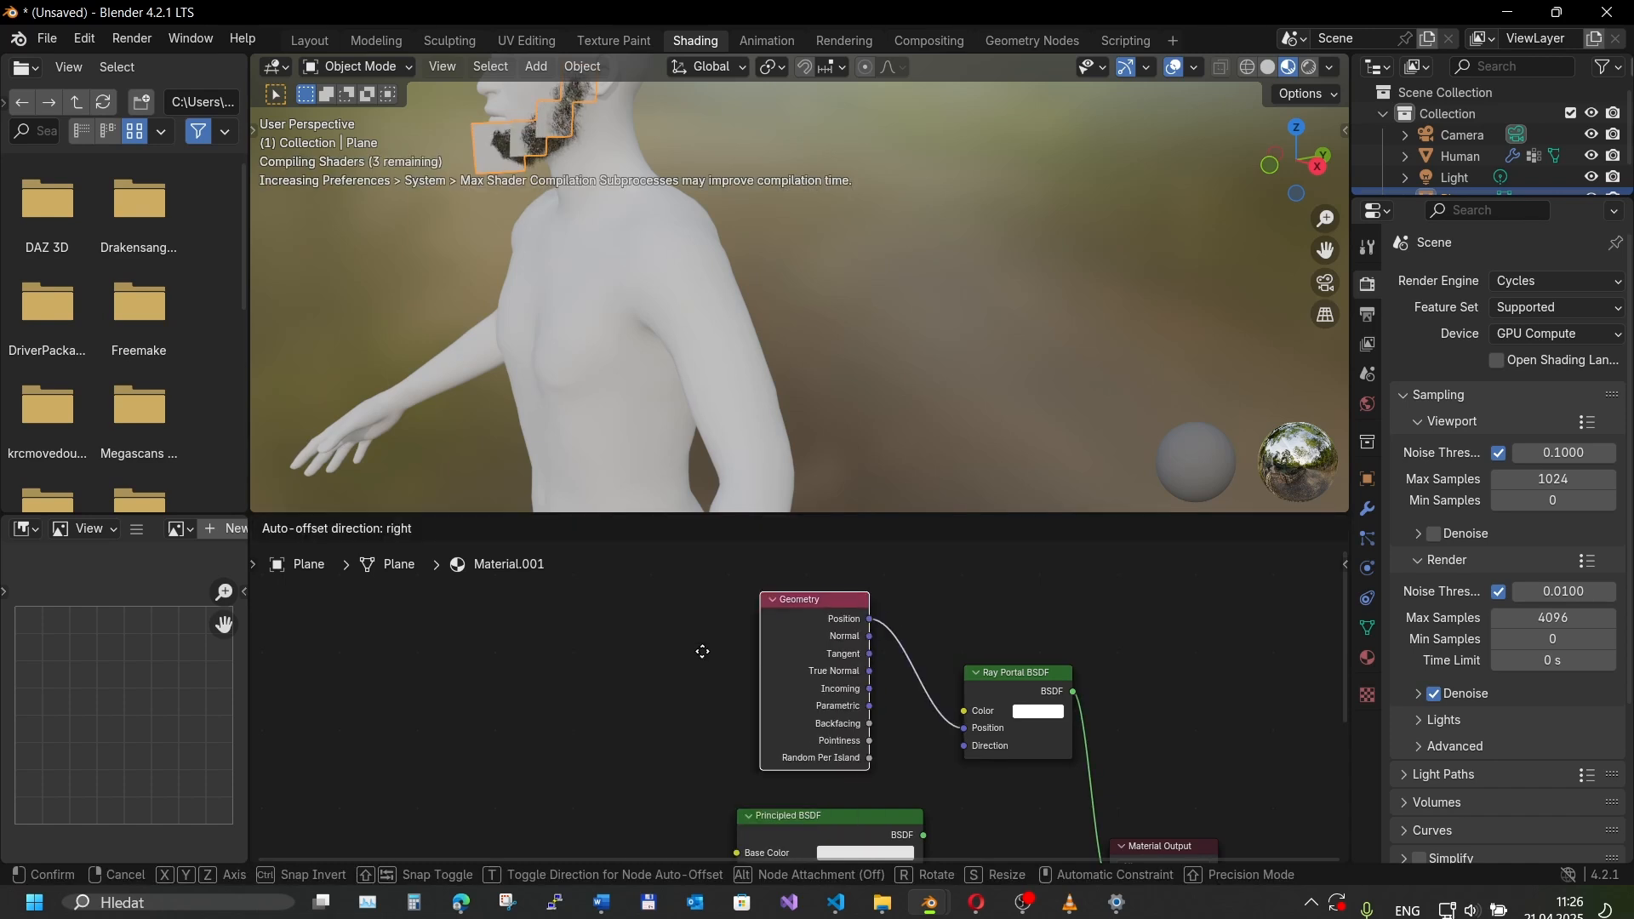
left_click(703, 652)
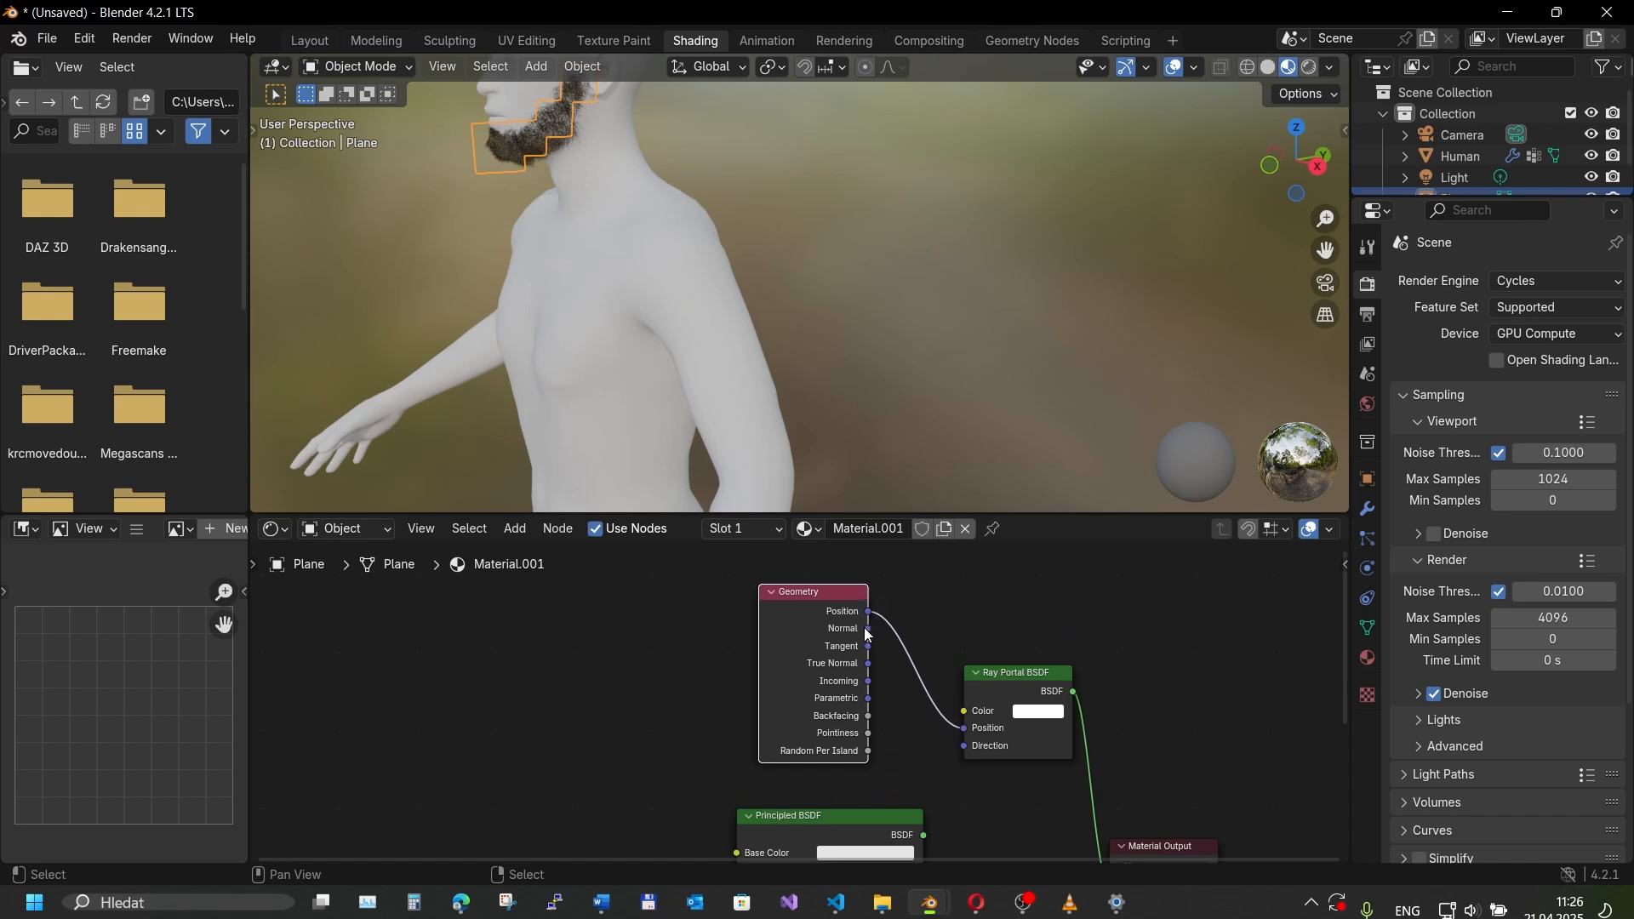
left_click_drag(866, 627, 904, 758)
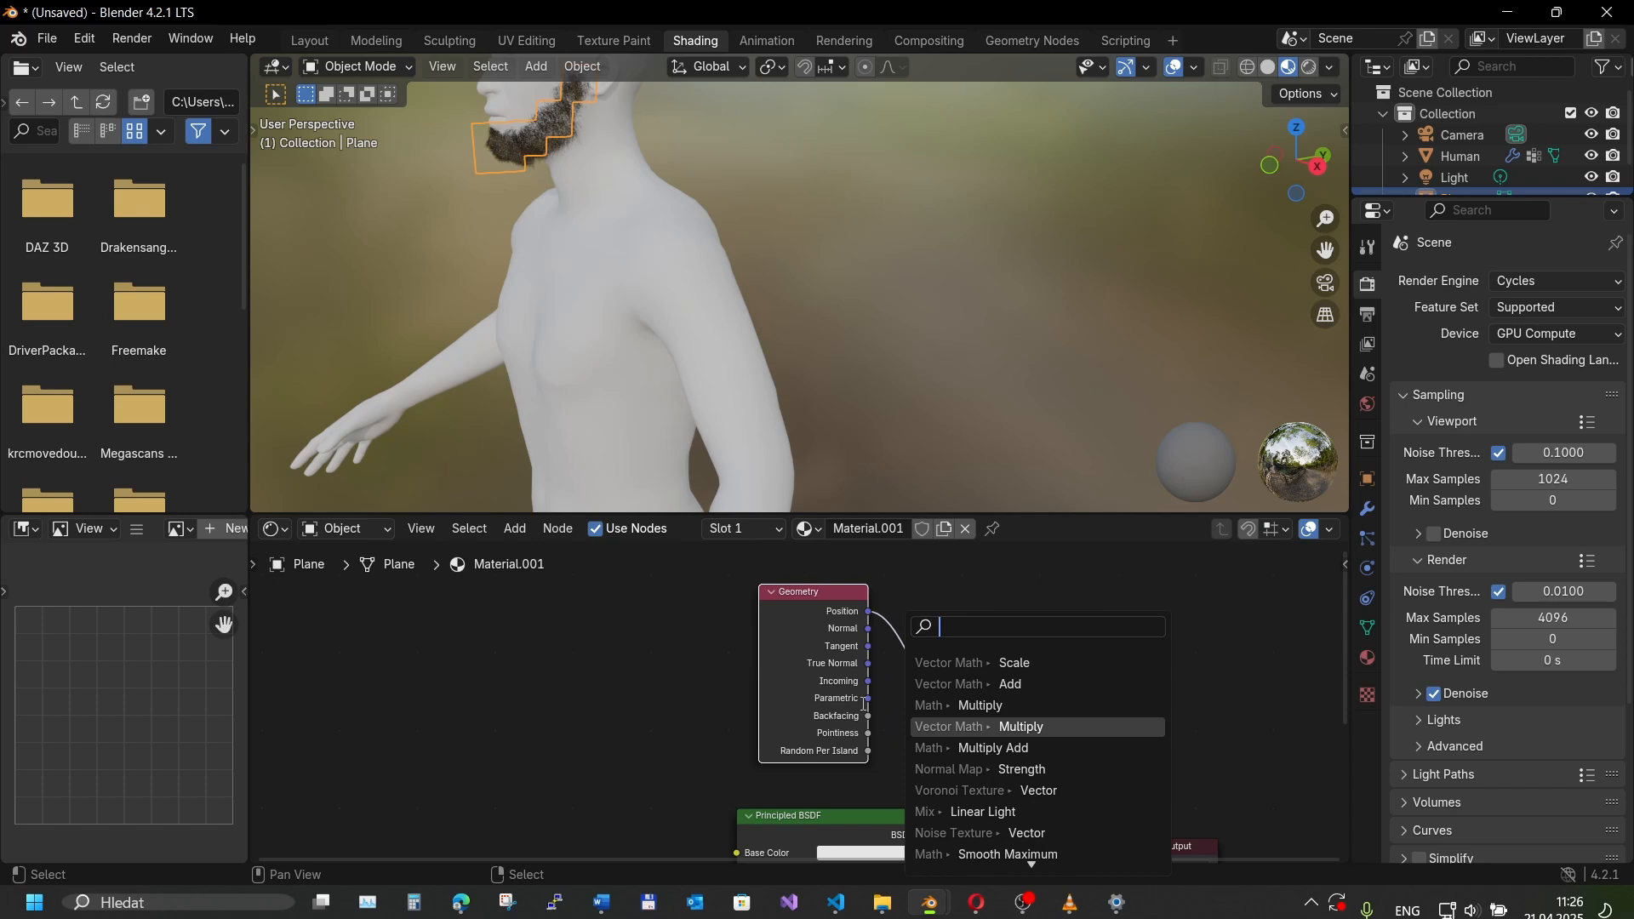
type("scale")
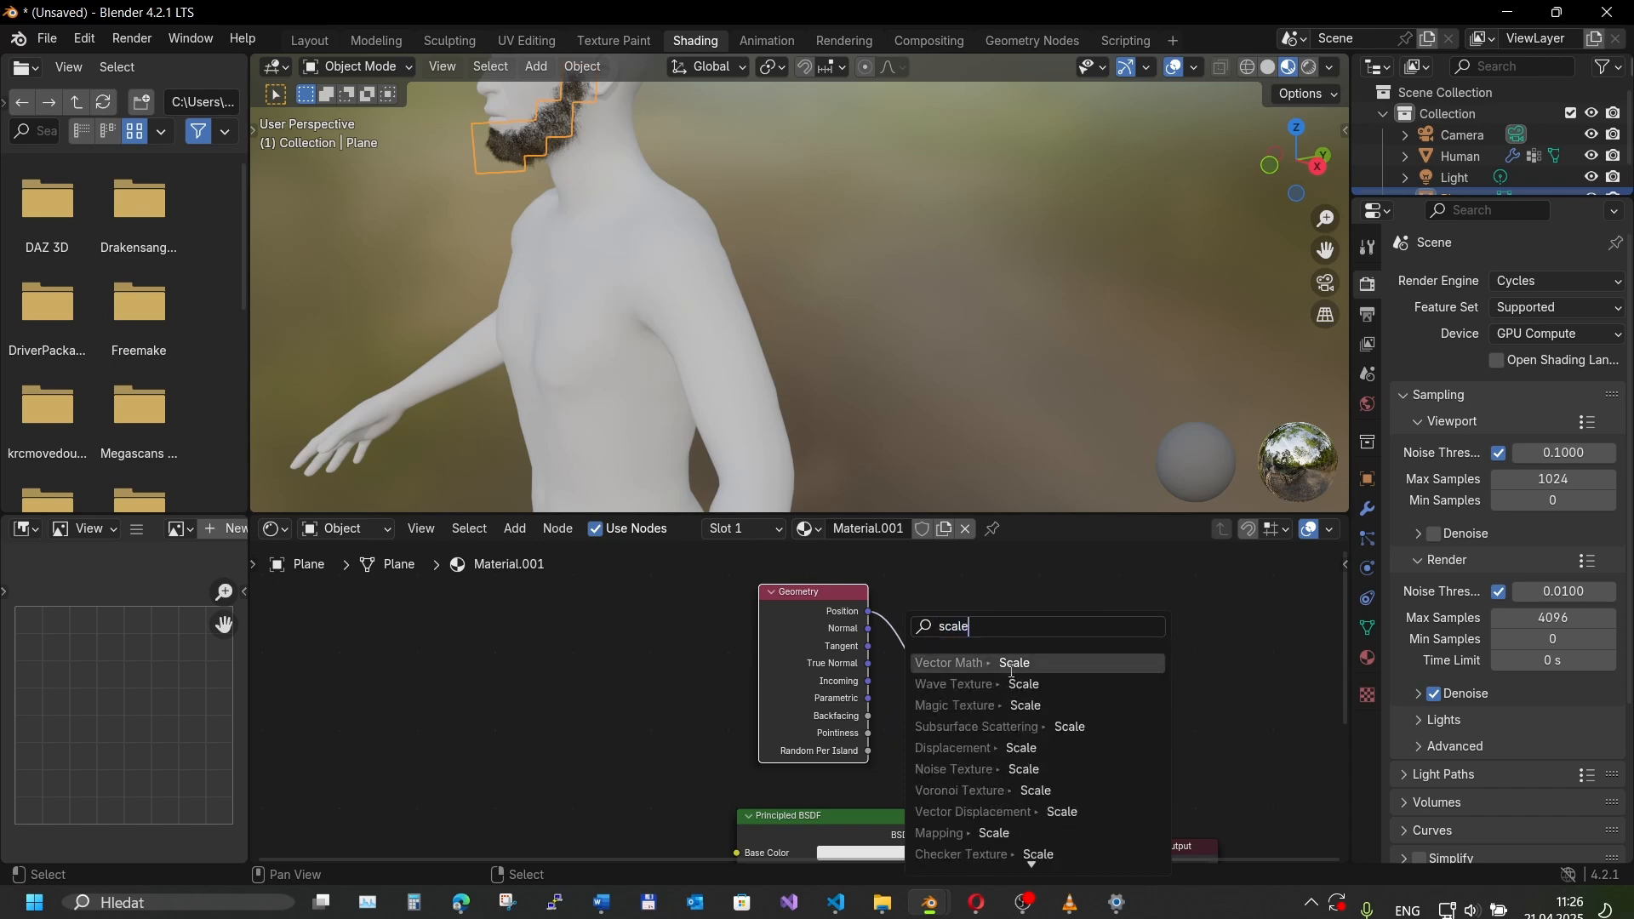
left_click(1011, 665)
left_click(953, 813)
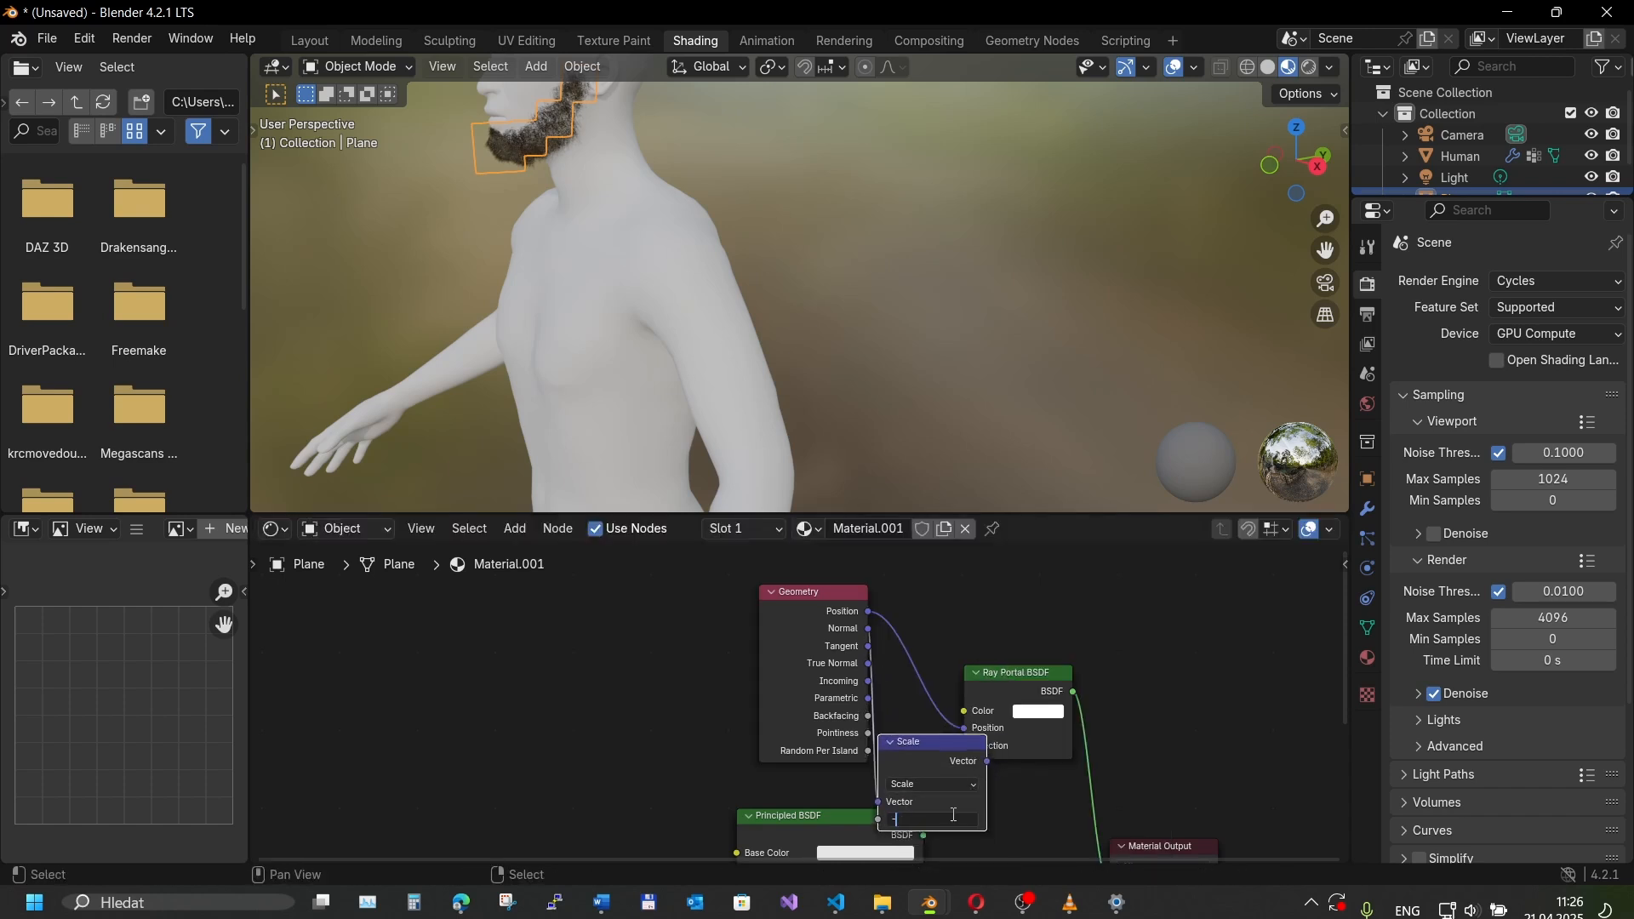
type("1")
key("Return")
- Wire the scaled normal into Ray Portal Direction and tidy the Geometry node to the left
mouse_move(970, 738)
left_mouse_down()
mouse_move(894, 753)
mouse_move(949, 766)
mouse_move(964, 746)
left_mouse_up()
left_click_drag(868, 628, 828, 809)
left_click_drag(813, 591, 630, 601)
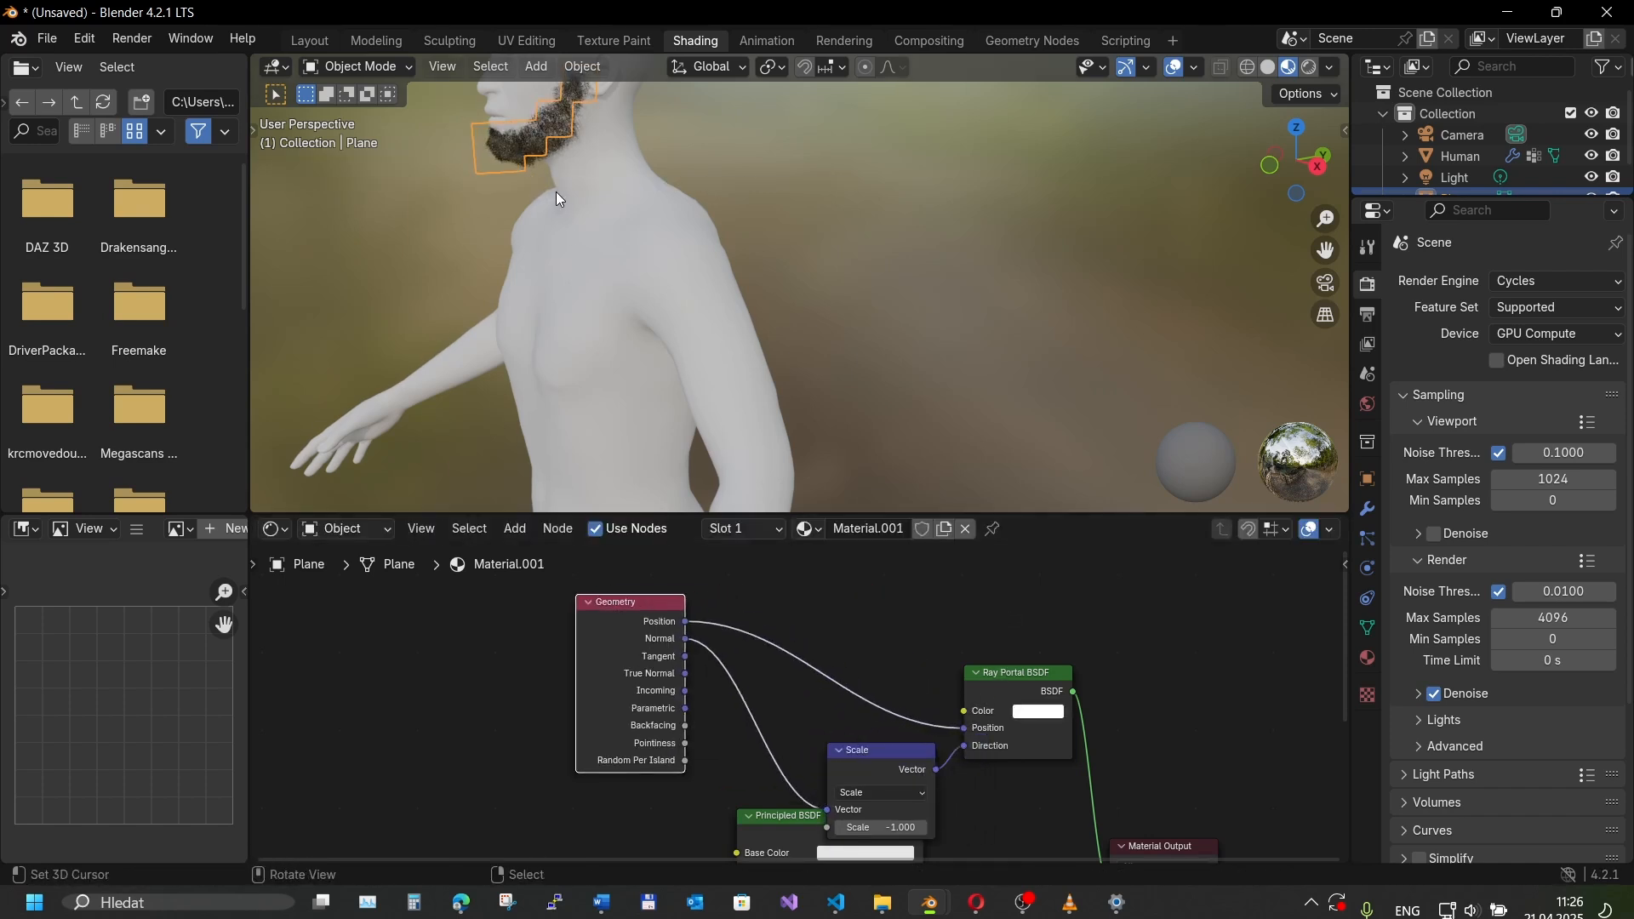
scroll(572, 178, "up", 3)
middle_click_drag(574, 183, 622, 220)
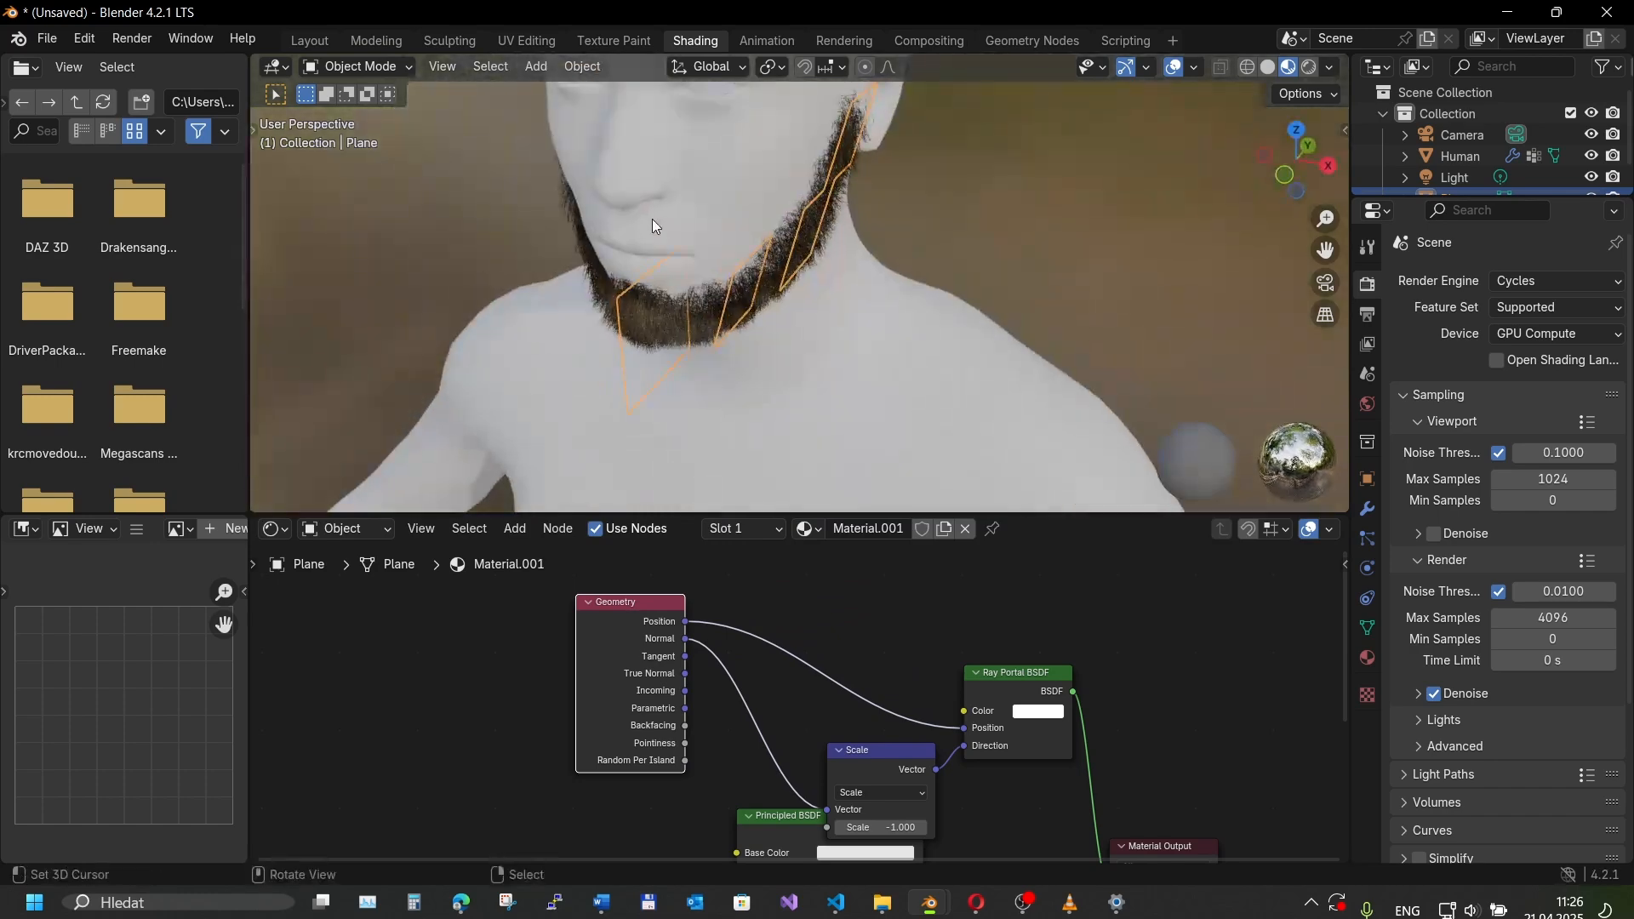
- Switch to Rendered shading and inspect the beard through the portal cards around the face
left_click(1305, 68)
mouse_move(672, 252)
middle_mouse_down()
mouse_move(624, 239)
mouse_move(664, 245)
mouse_move(683, 290)
middle_mouse_up()
scroll(624, 239, "down", 2)
scroll(623, 223, "down", 2)
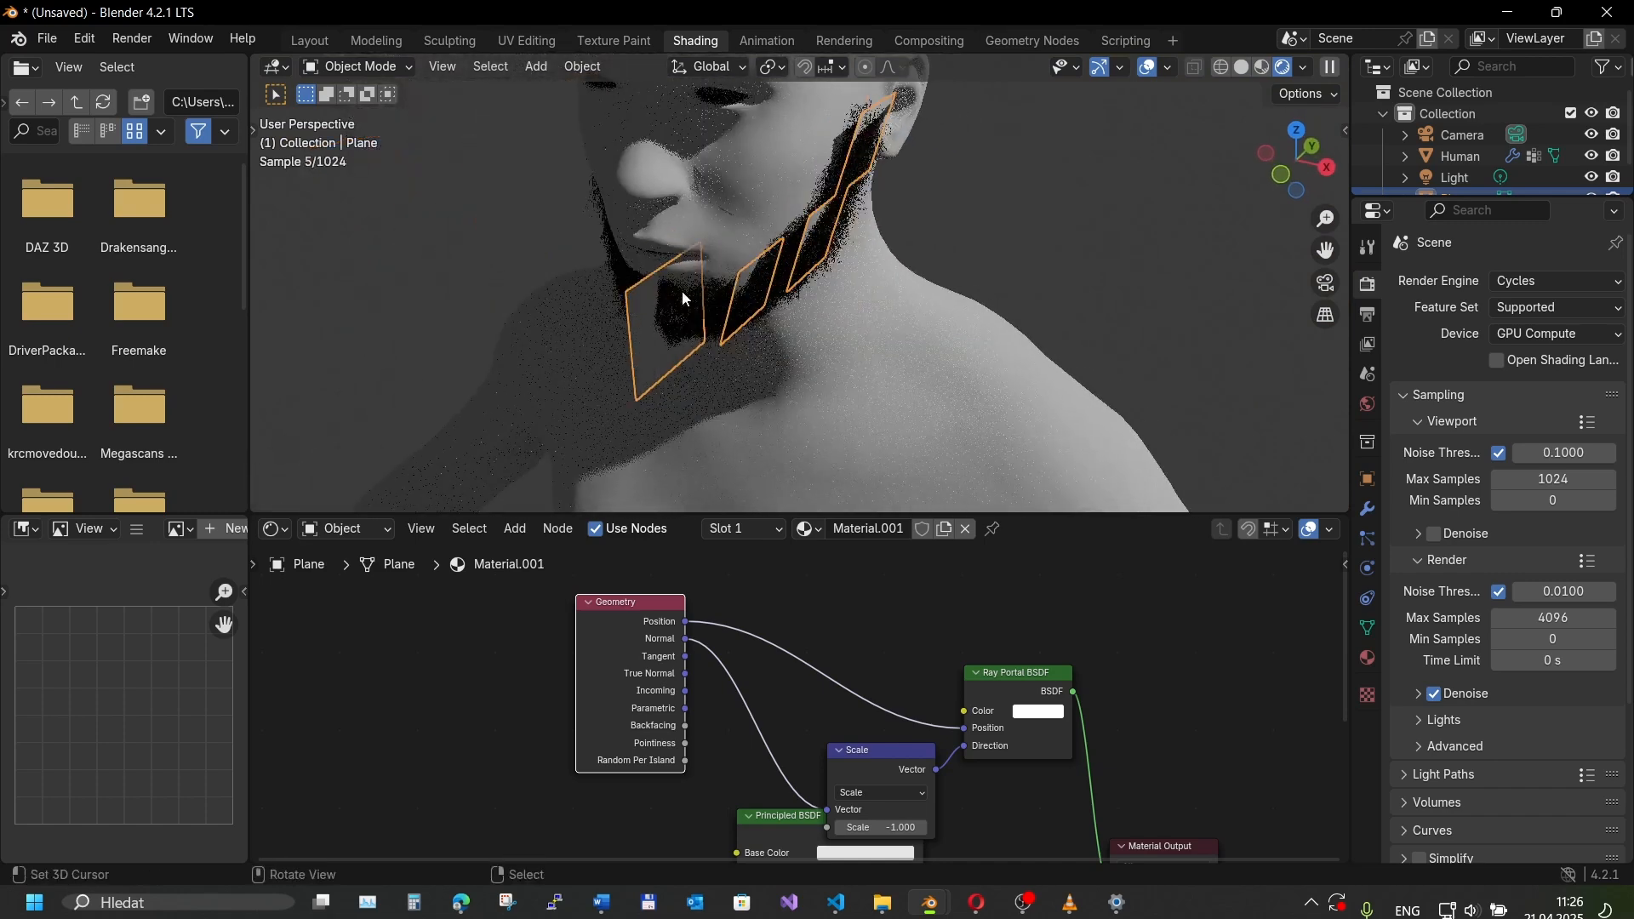
key("Tab")
left_click(744, 302)
key("ctrl+z")
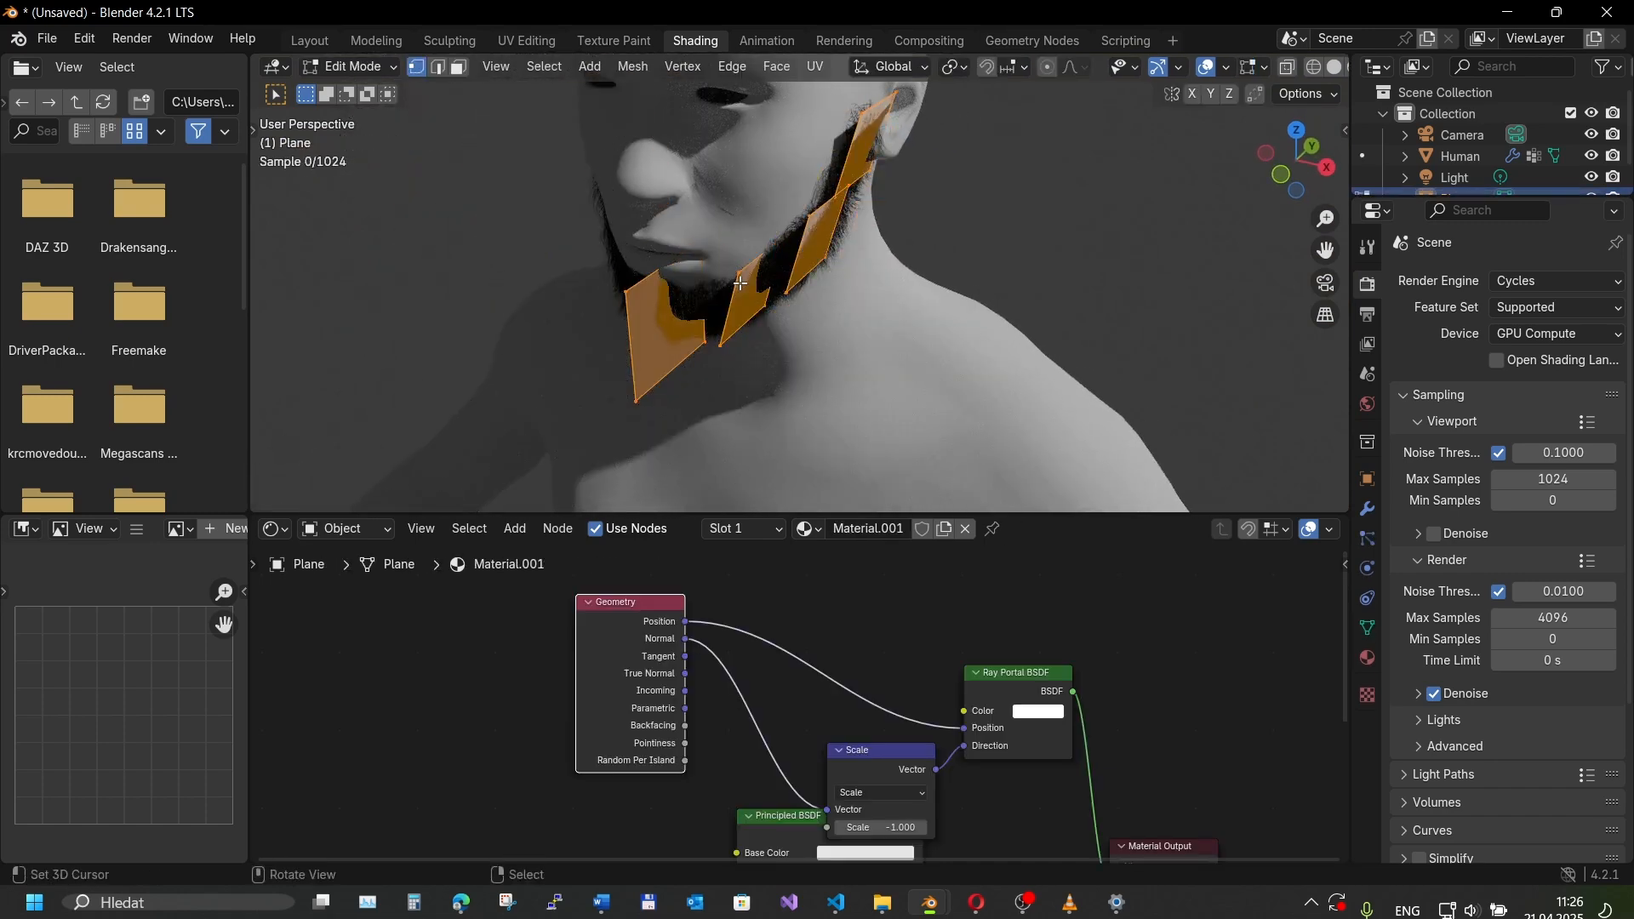
key("Tab")
middle_click_drag(740, 333, 668, 283)
scroll(653, 278, "up", 2)
scroll(592, 311, "up", 1)
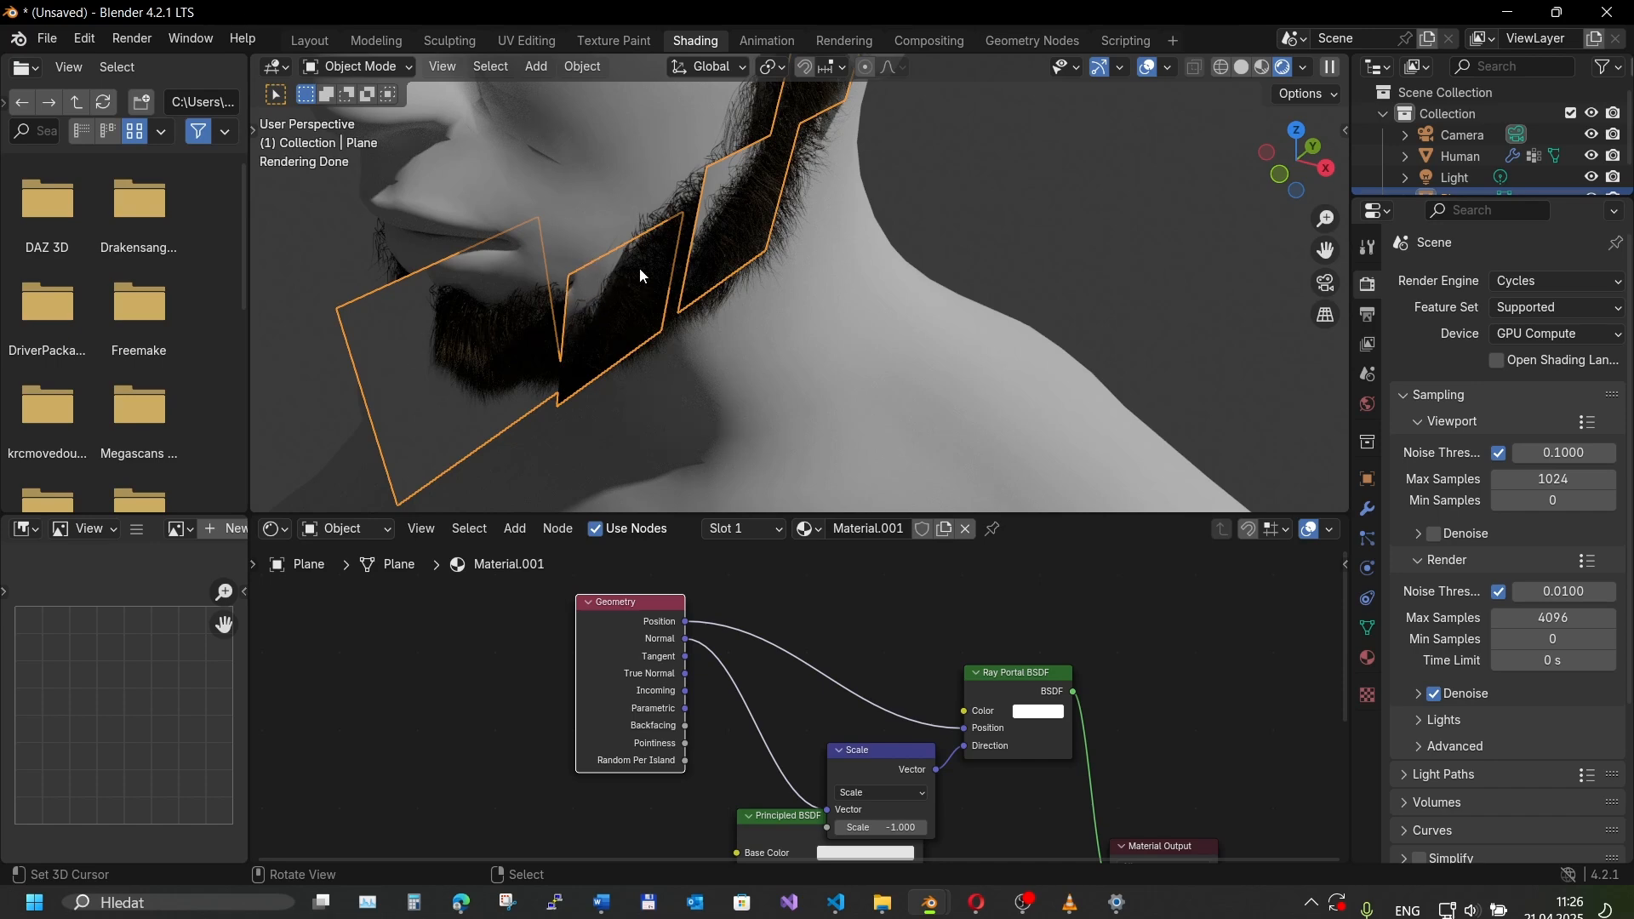
scroll(1456, 141, "down", 1)
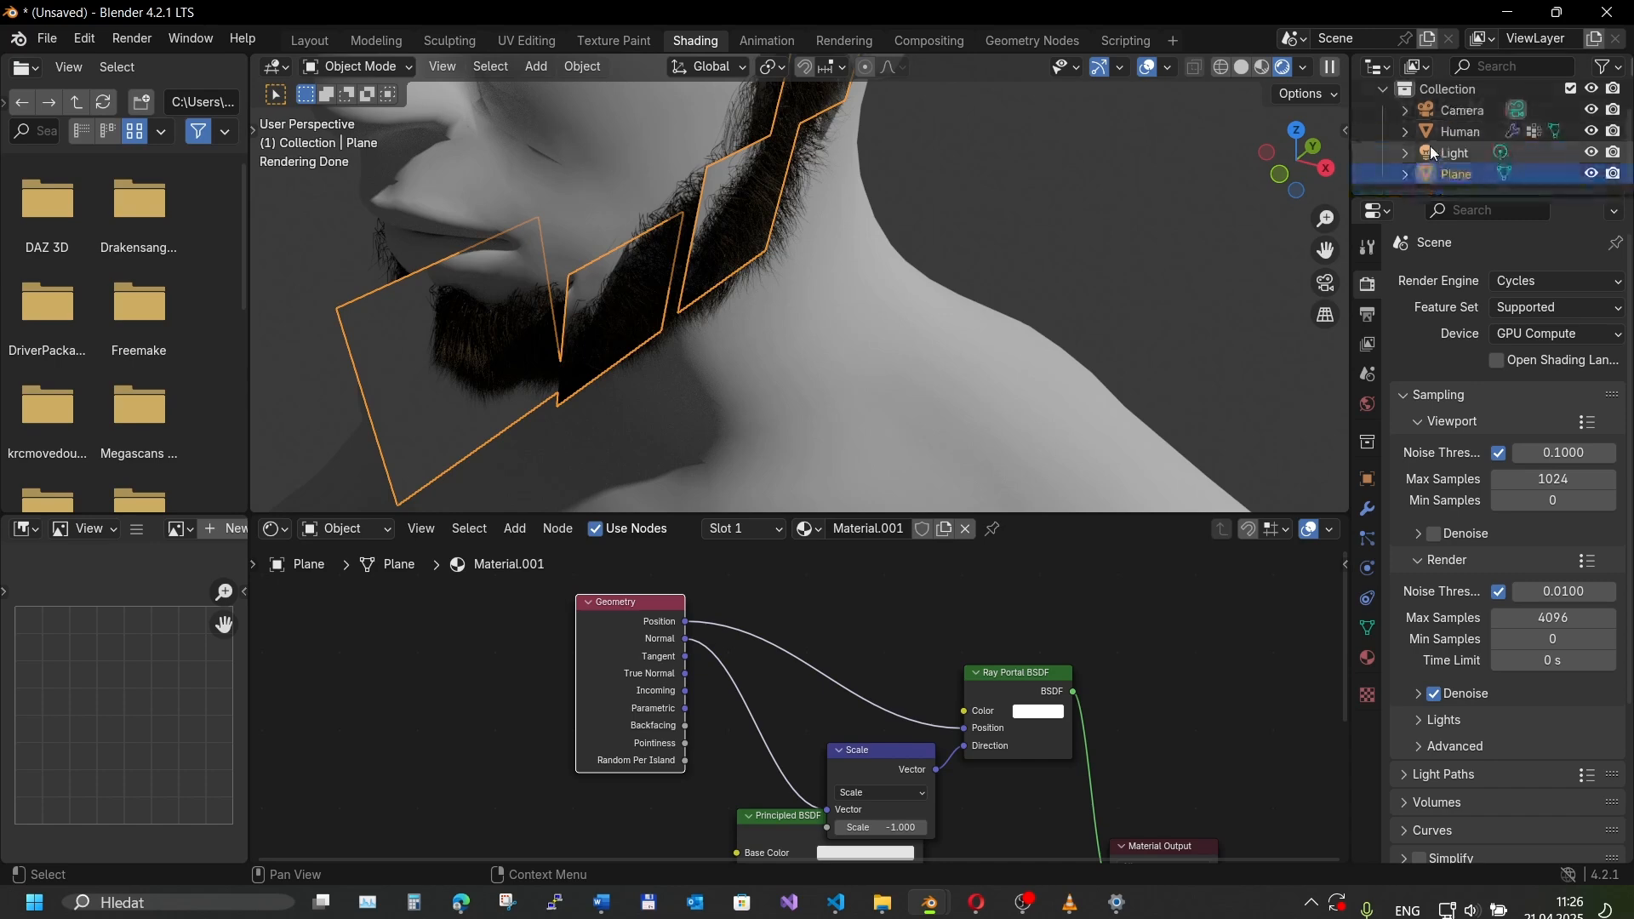
- Hide the Human mesh from viewport and renders, and make the world colour fully transparent
left_click(1591, 131)
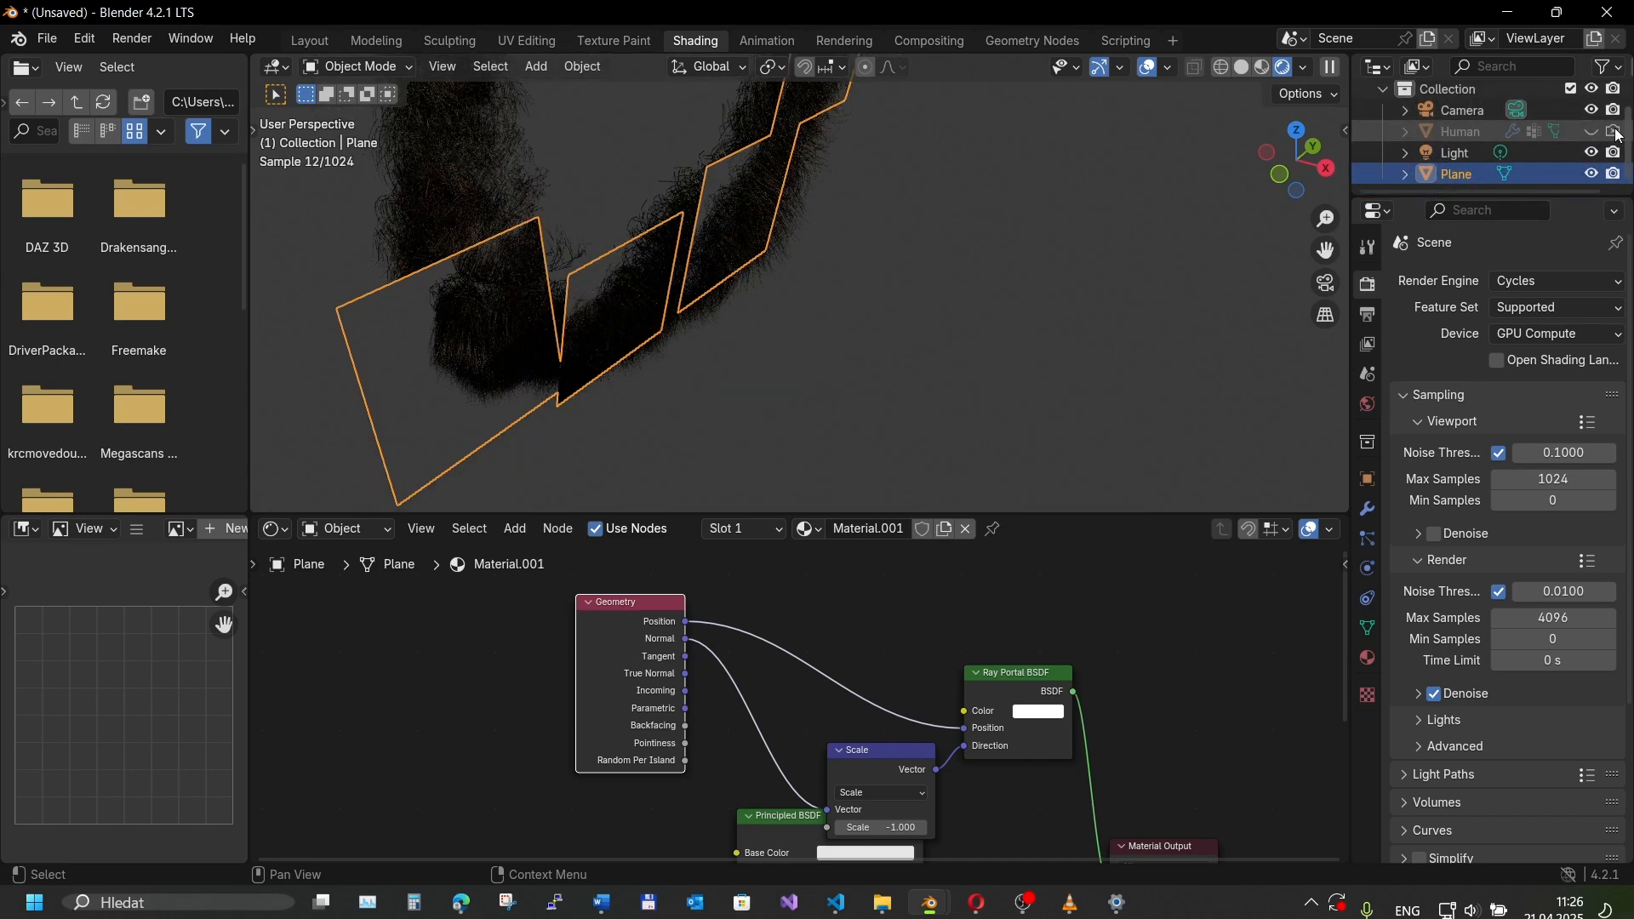
left_click(1614, 131)
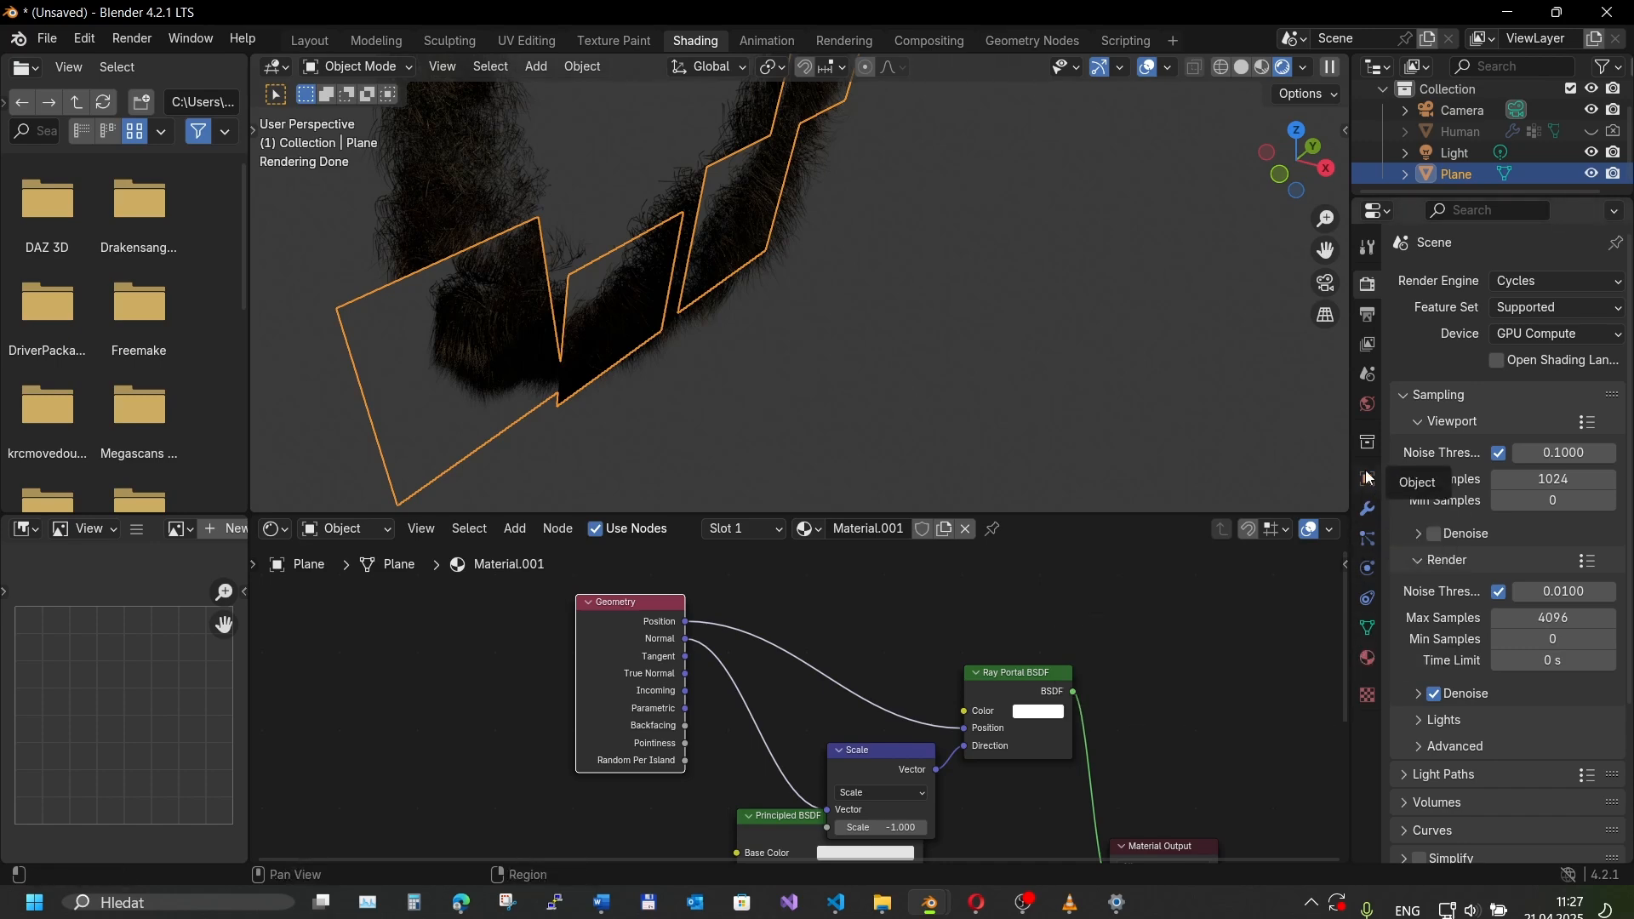
left_click(1368, 410)
left_click(1554, 411)
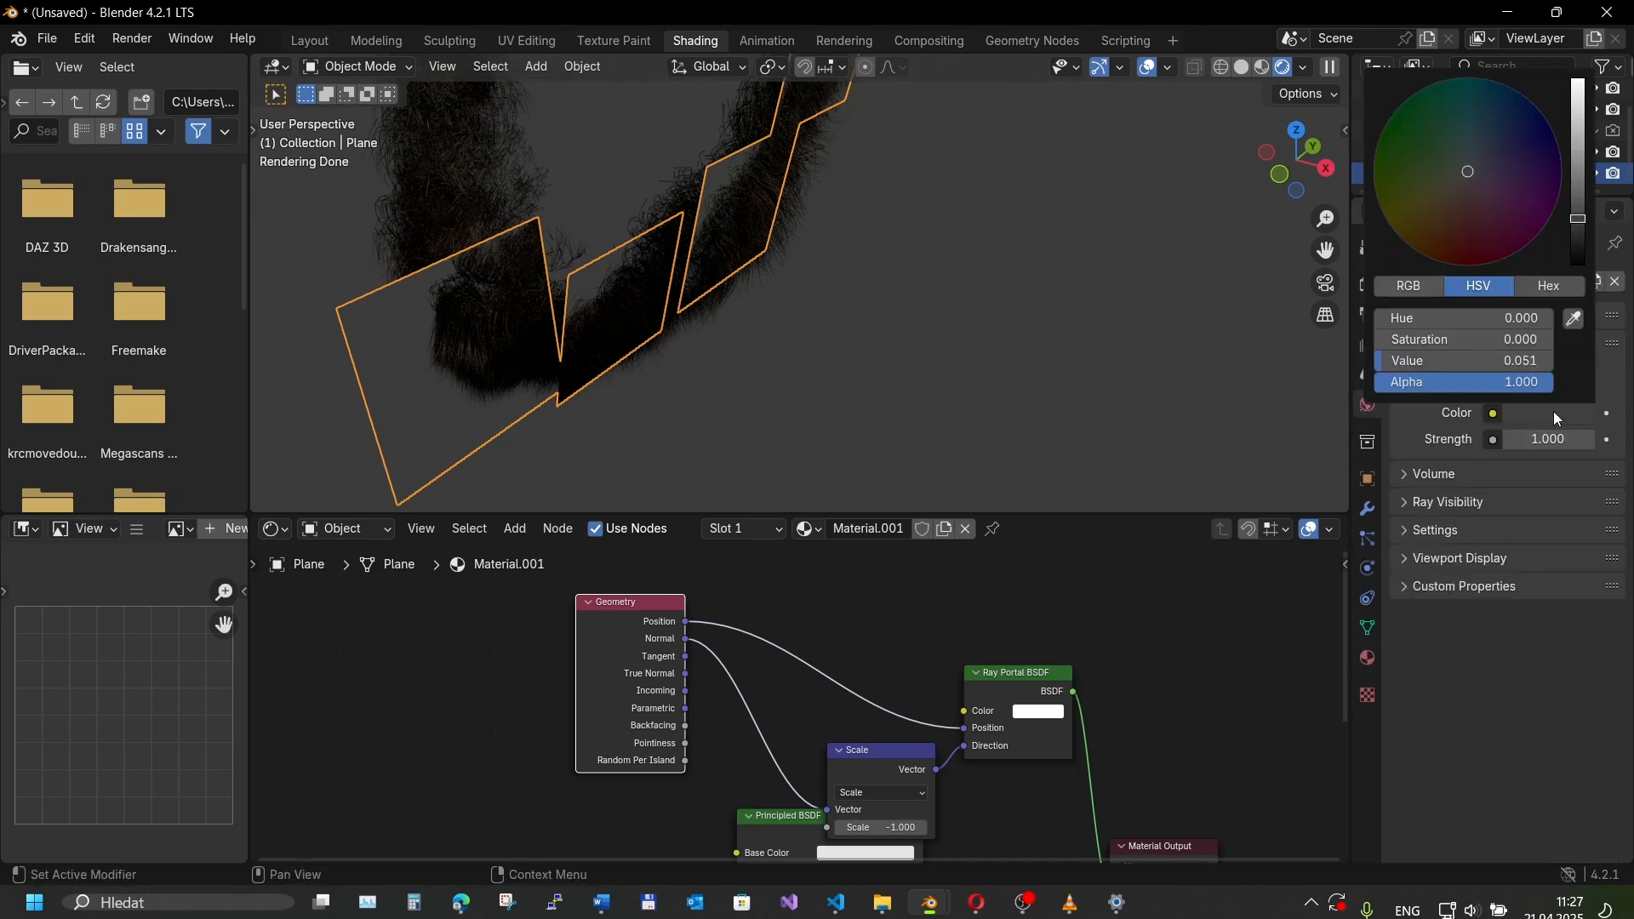
left_click_drag(1468, 381, 1379, 382)
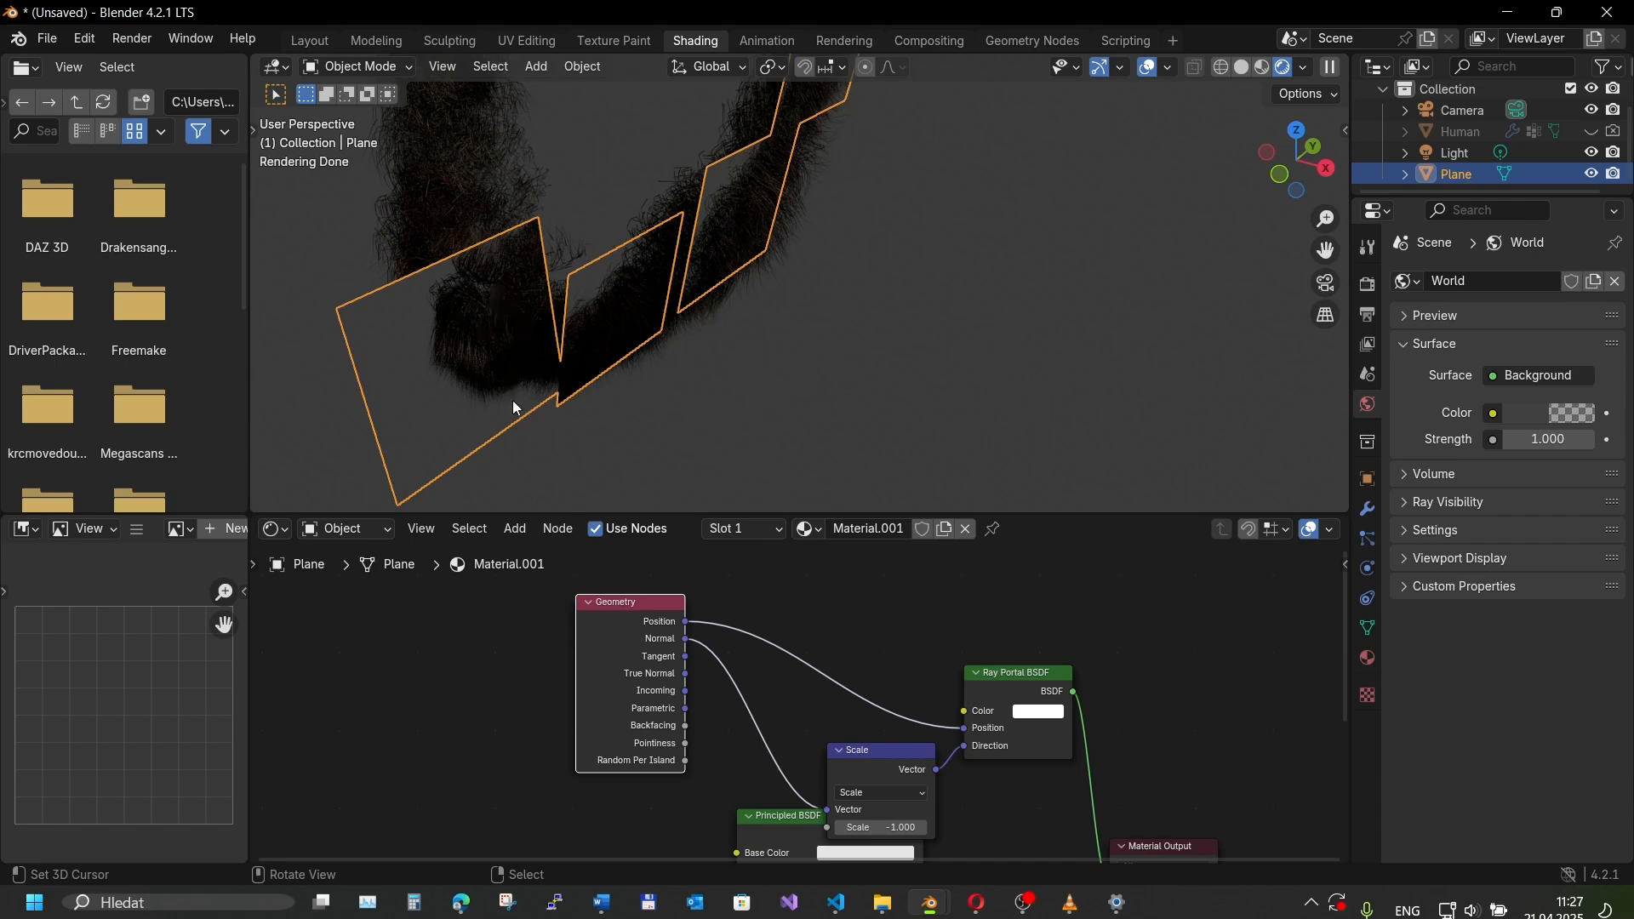
- Move the Principled BSDF node to the left to make room in the card material's node tree
middle_click_drag(623, 377, 526, 255)
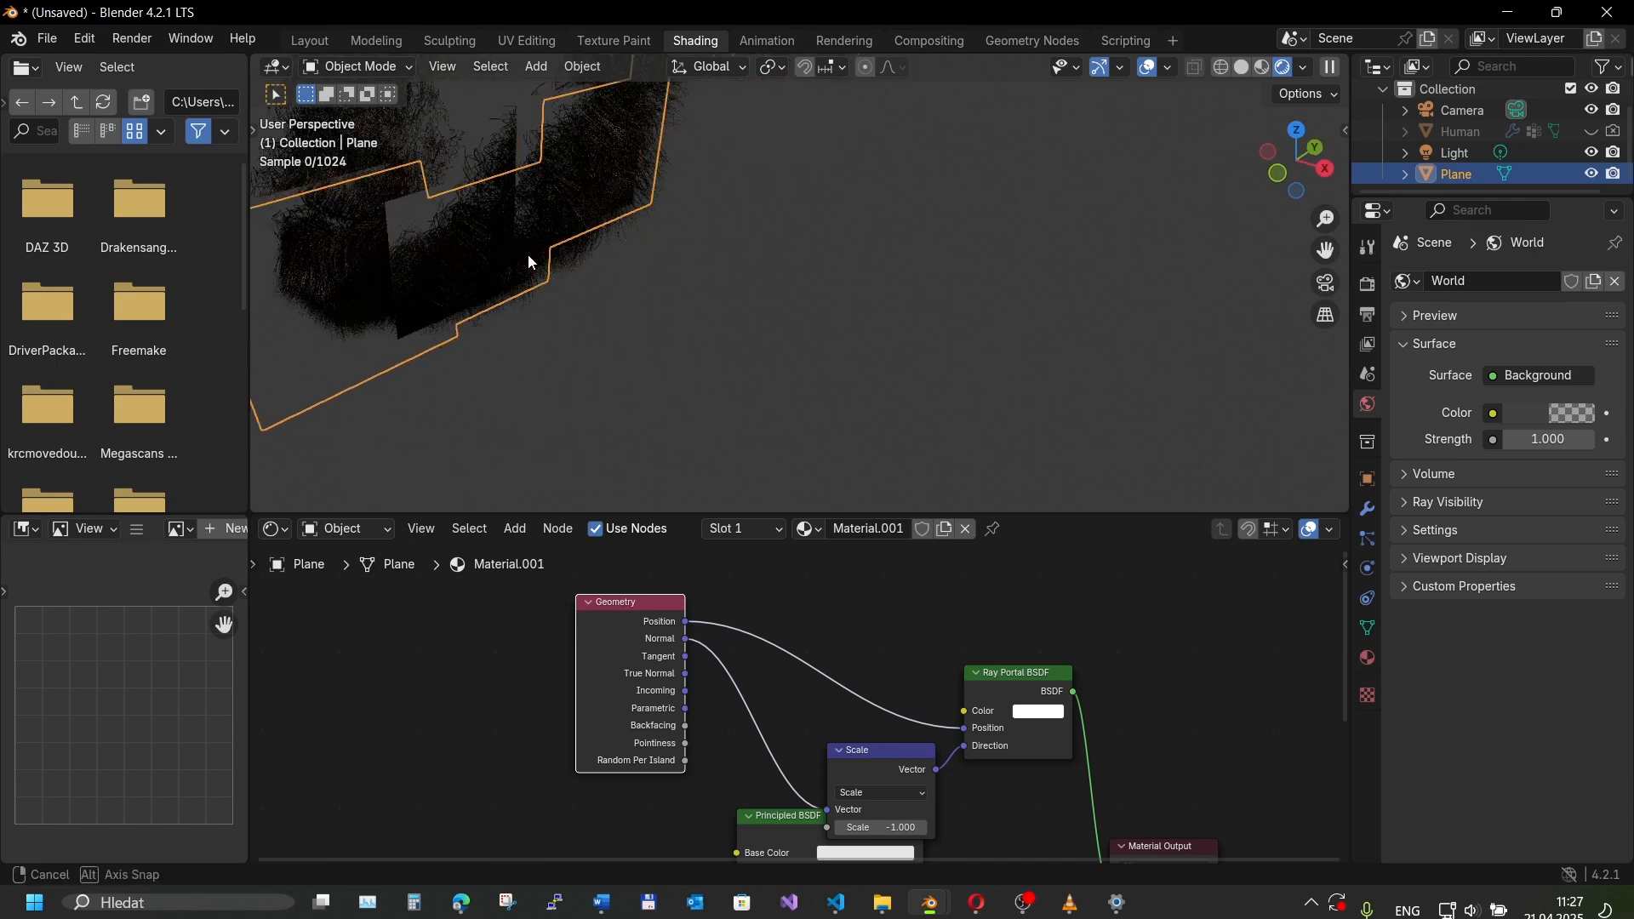
middle_click_drag(442, 222, 408, 267)
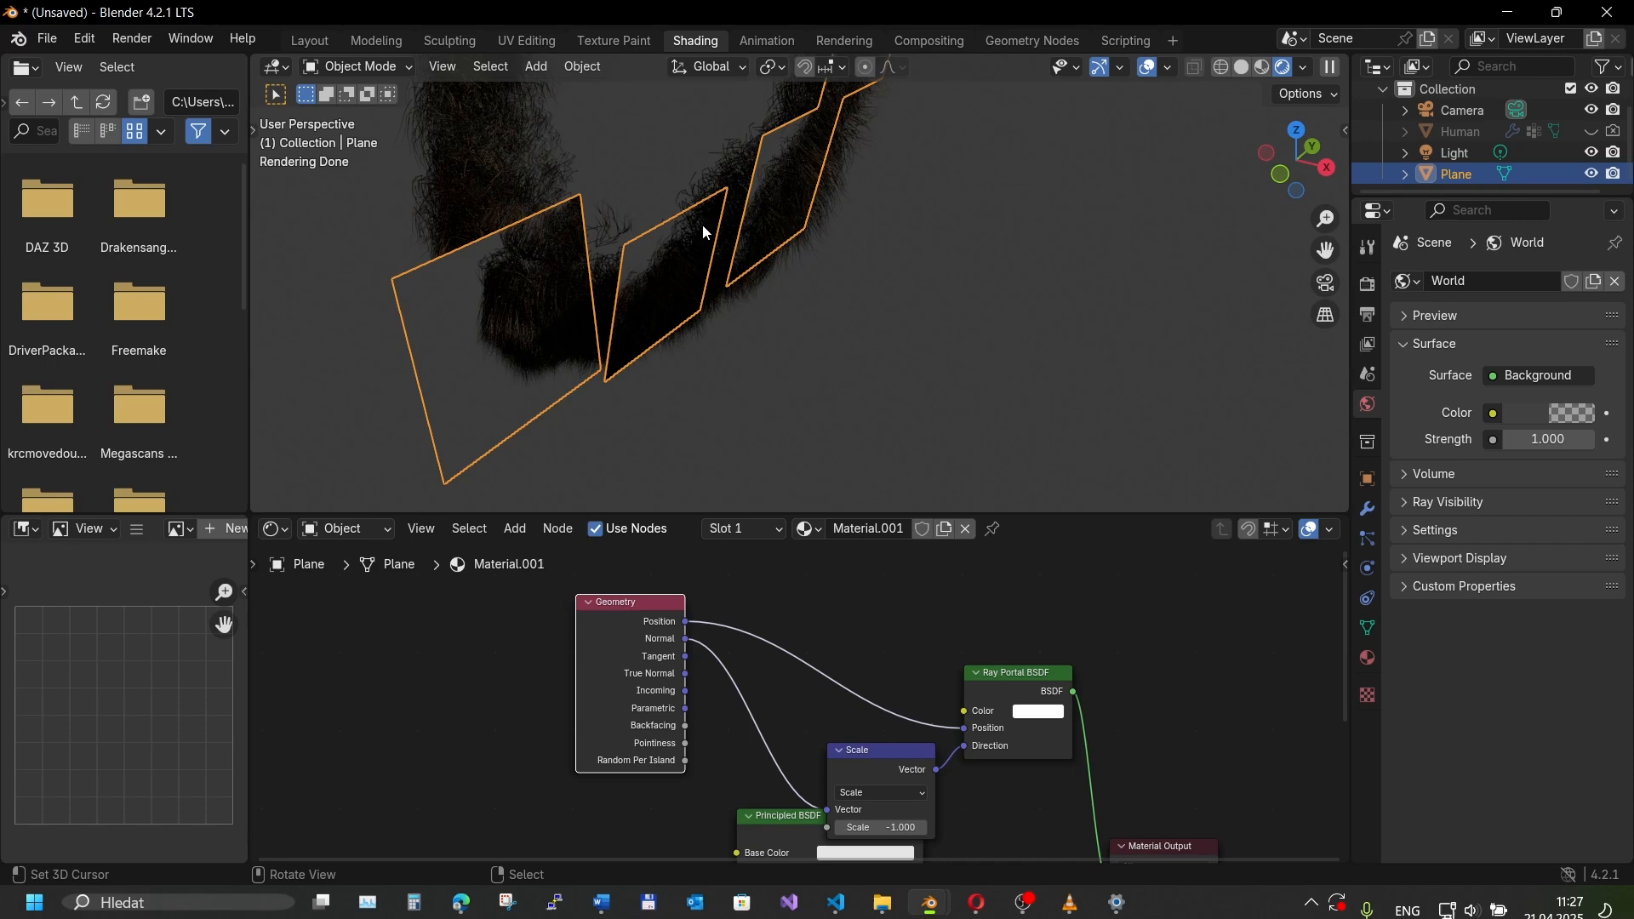
scroll(837, 675, "down", 1)
middle_click_drag(836, 675, 808, 653)
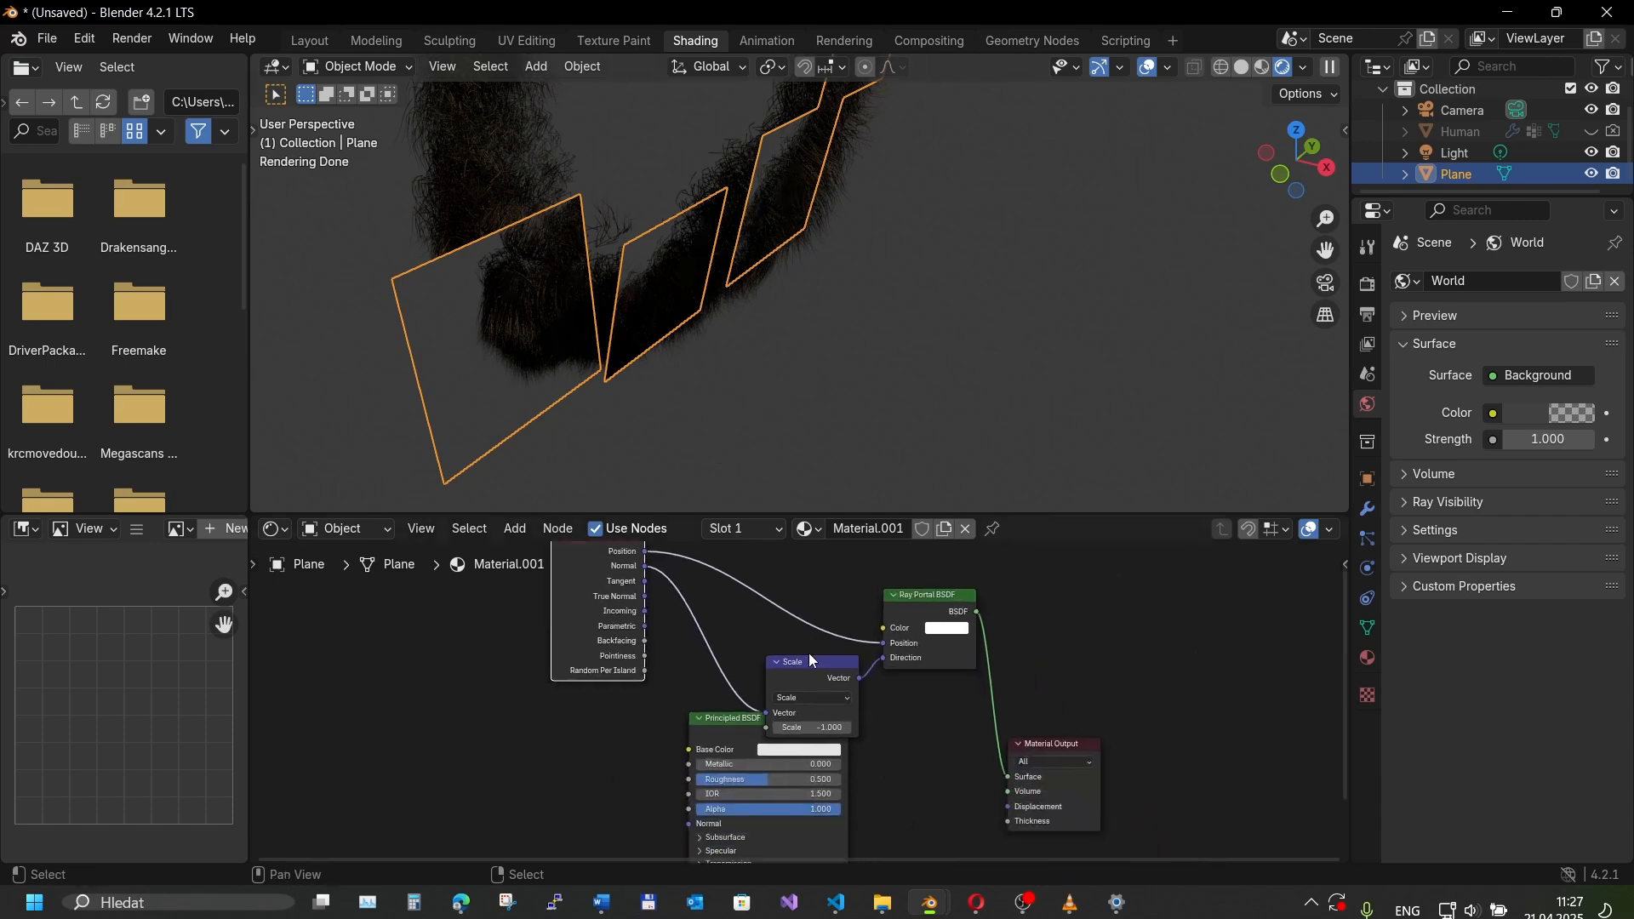
left_click_drag(708, 714, 452, 736)
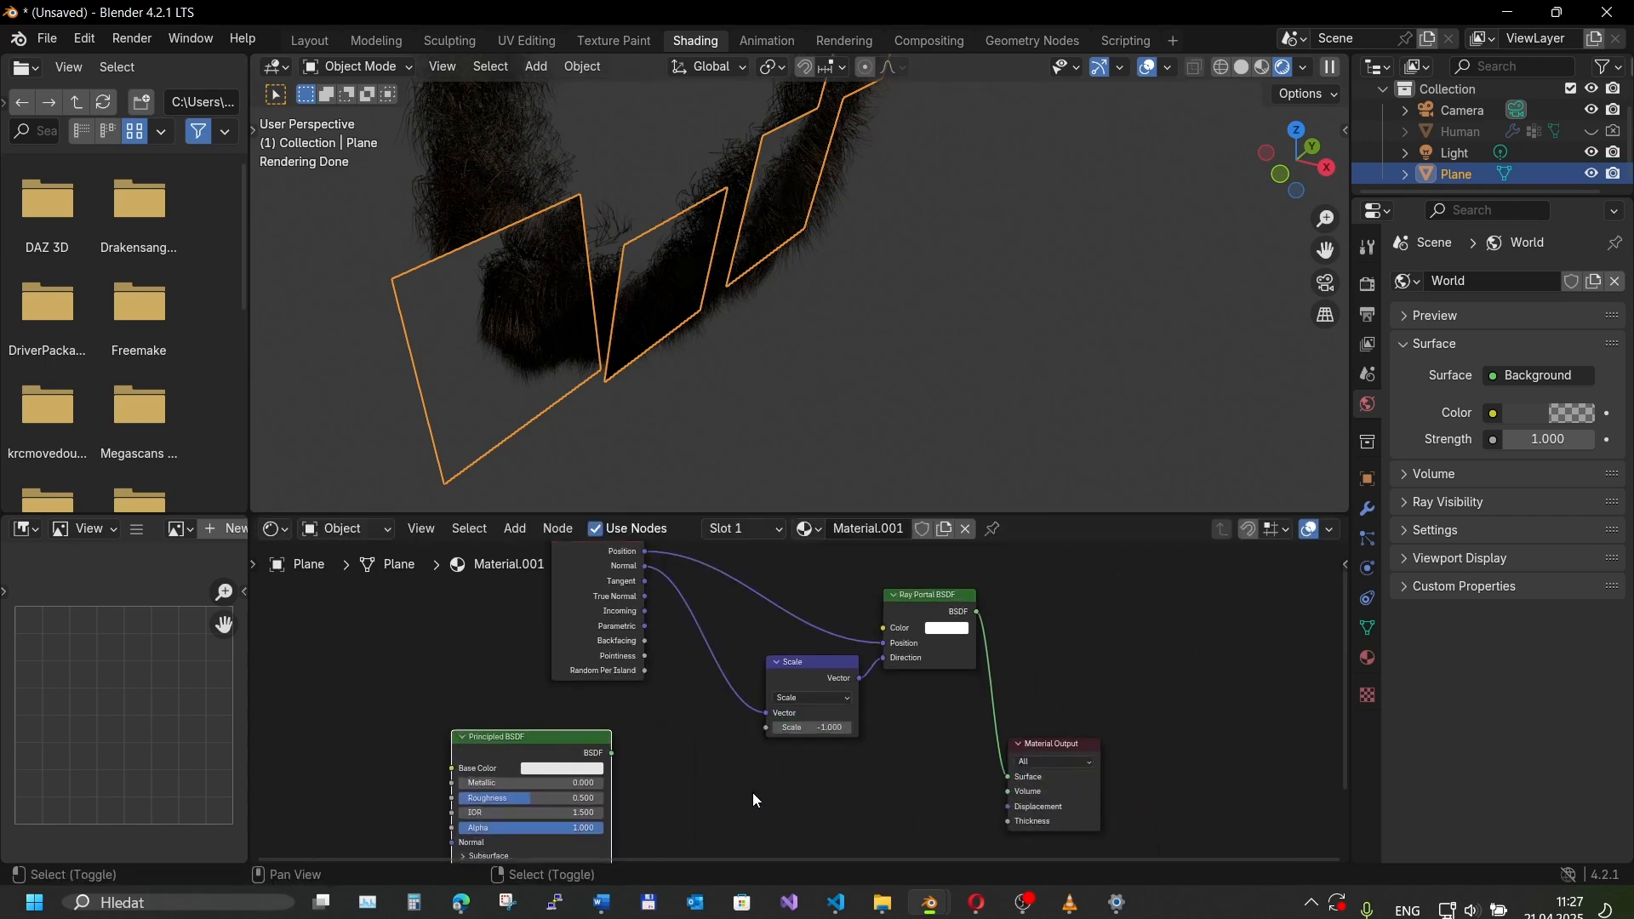
- Add an Image Texture node holding a new blank 1024×1024 image named Untitled
key("shift+a")
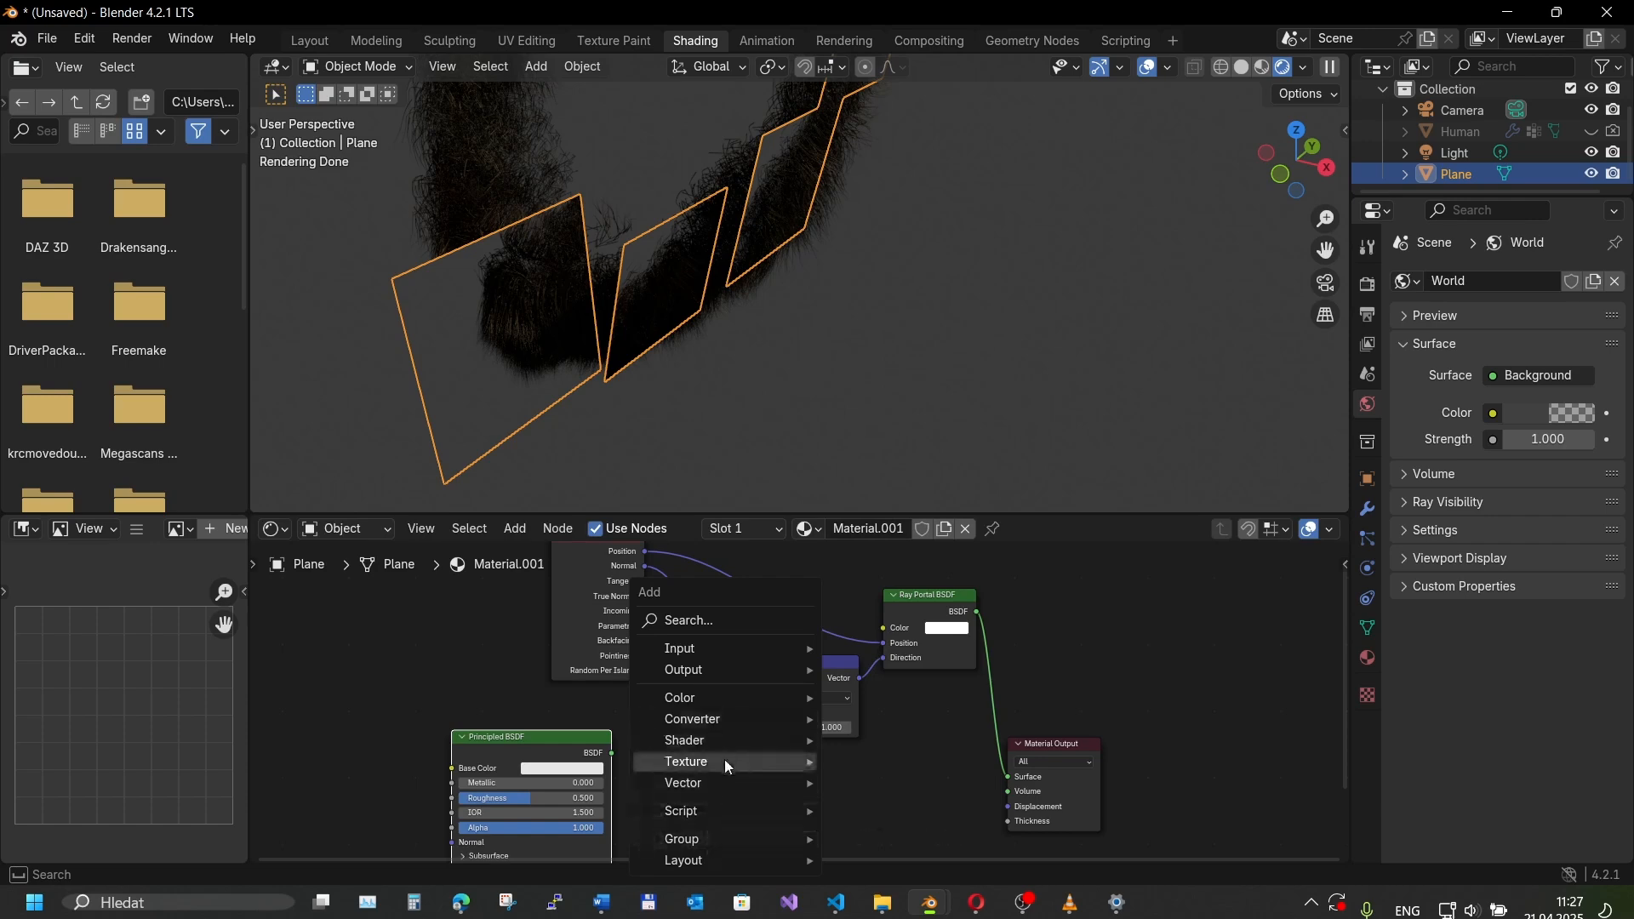
mouse_move(685, 760)
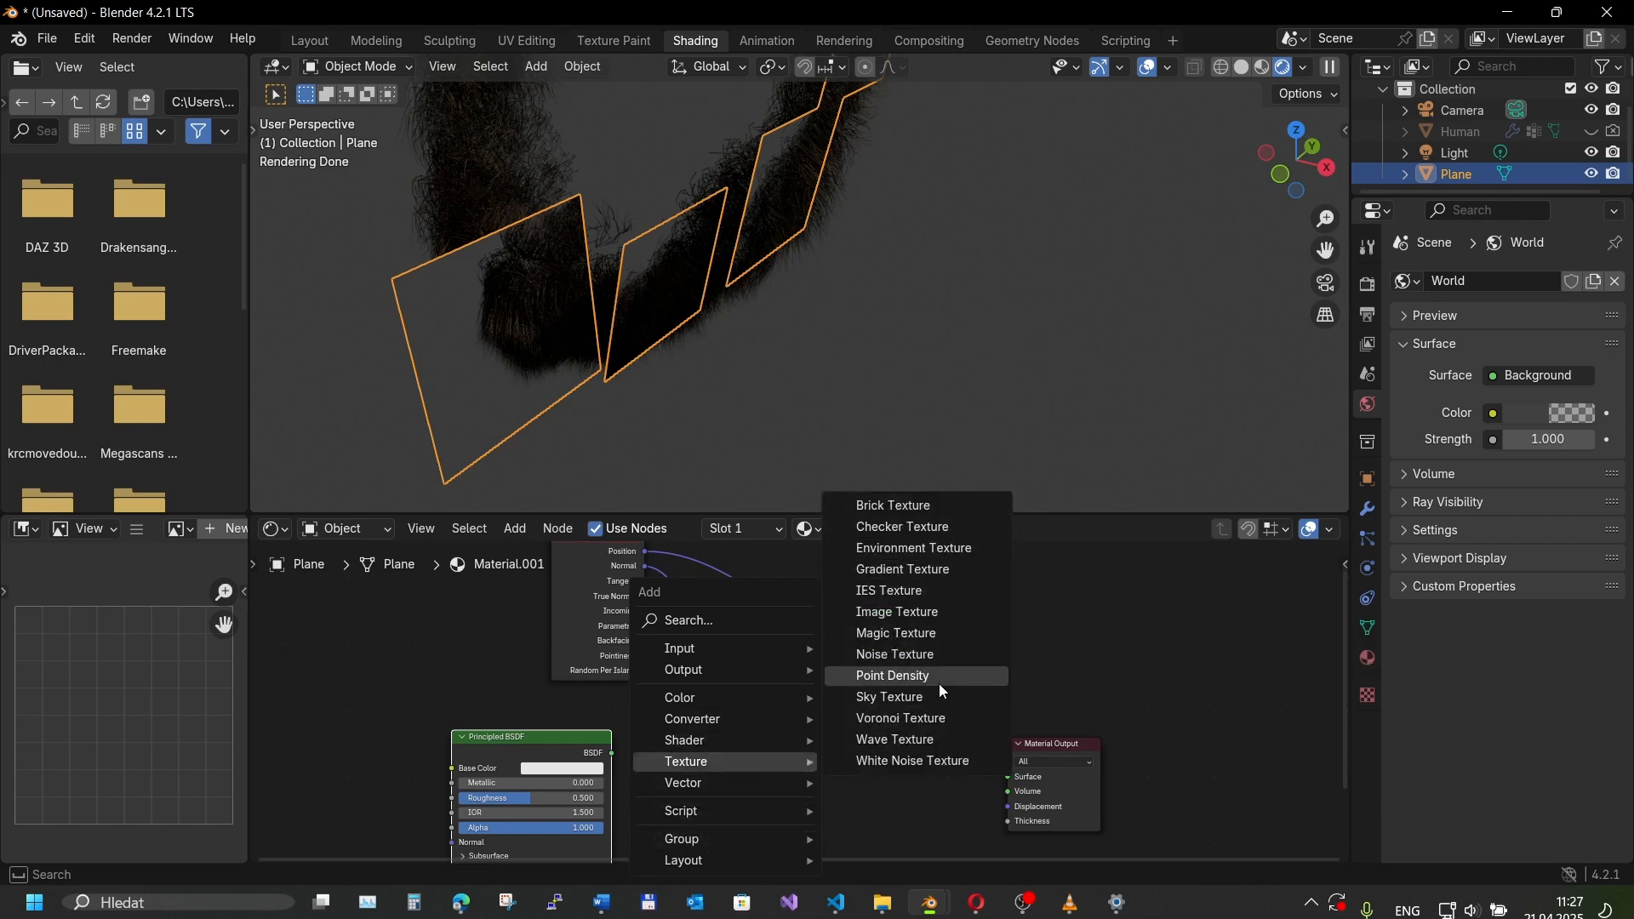
left_click(906, 611)
left_click(757, 761)
scroll(715, 725, "down", 5)
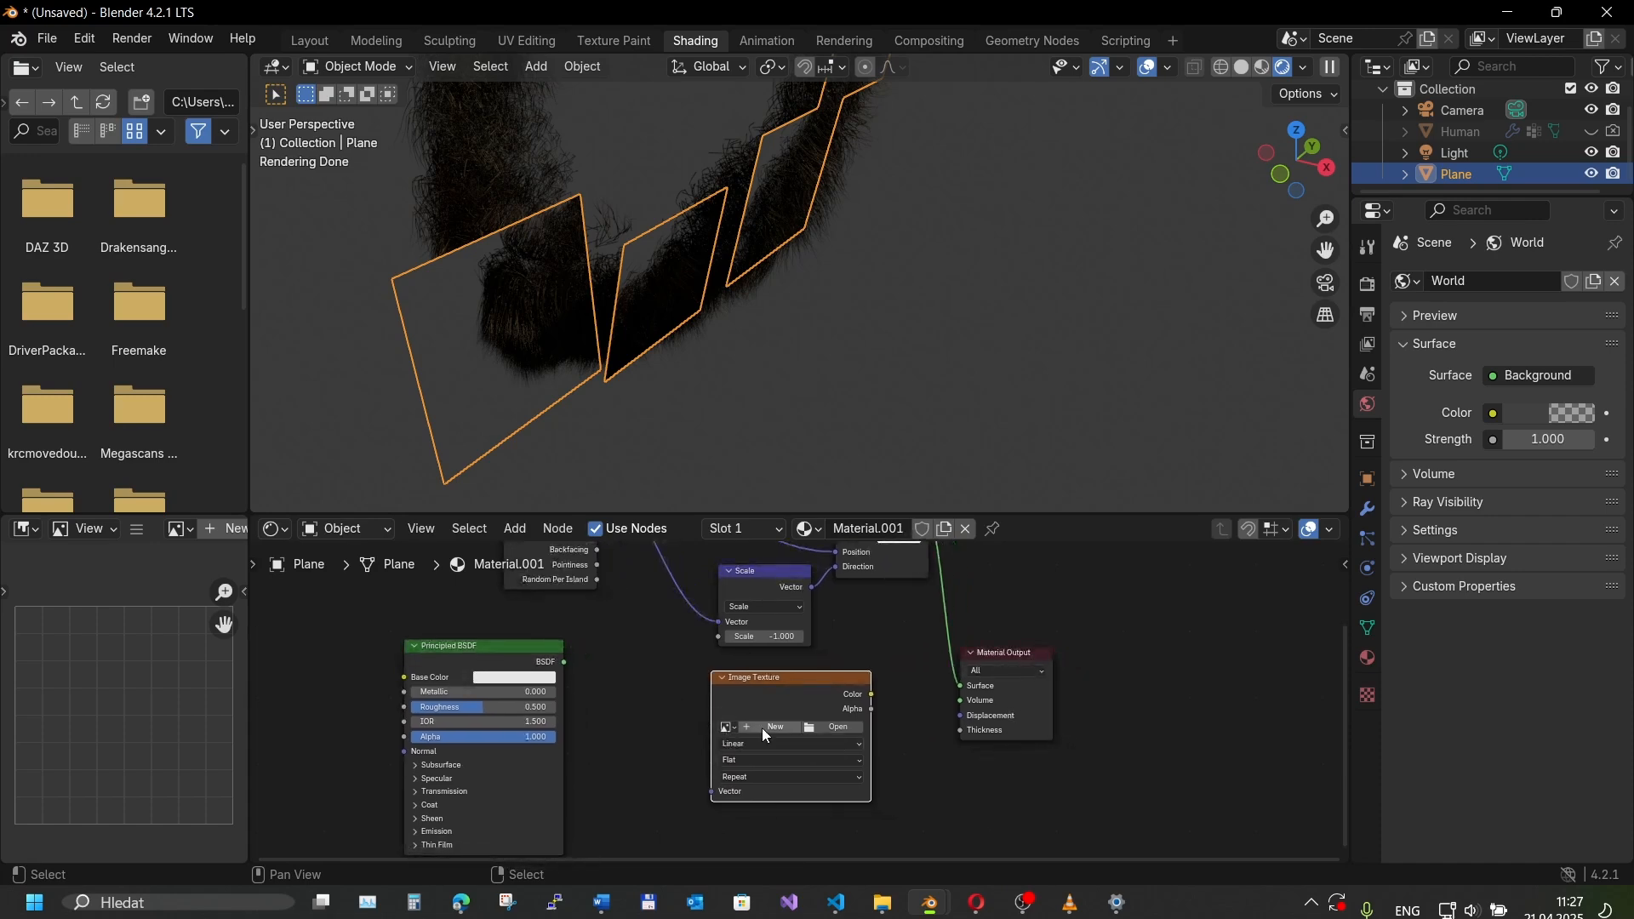
left_click(766, 727)
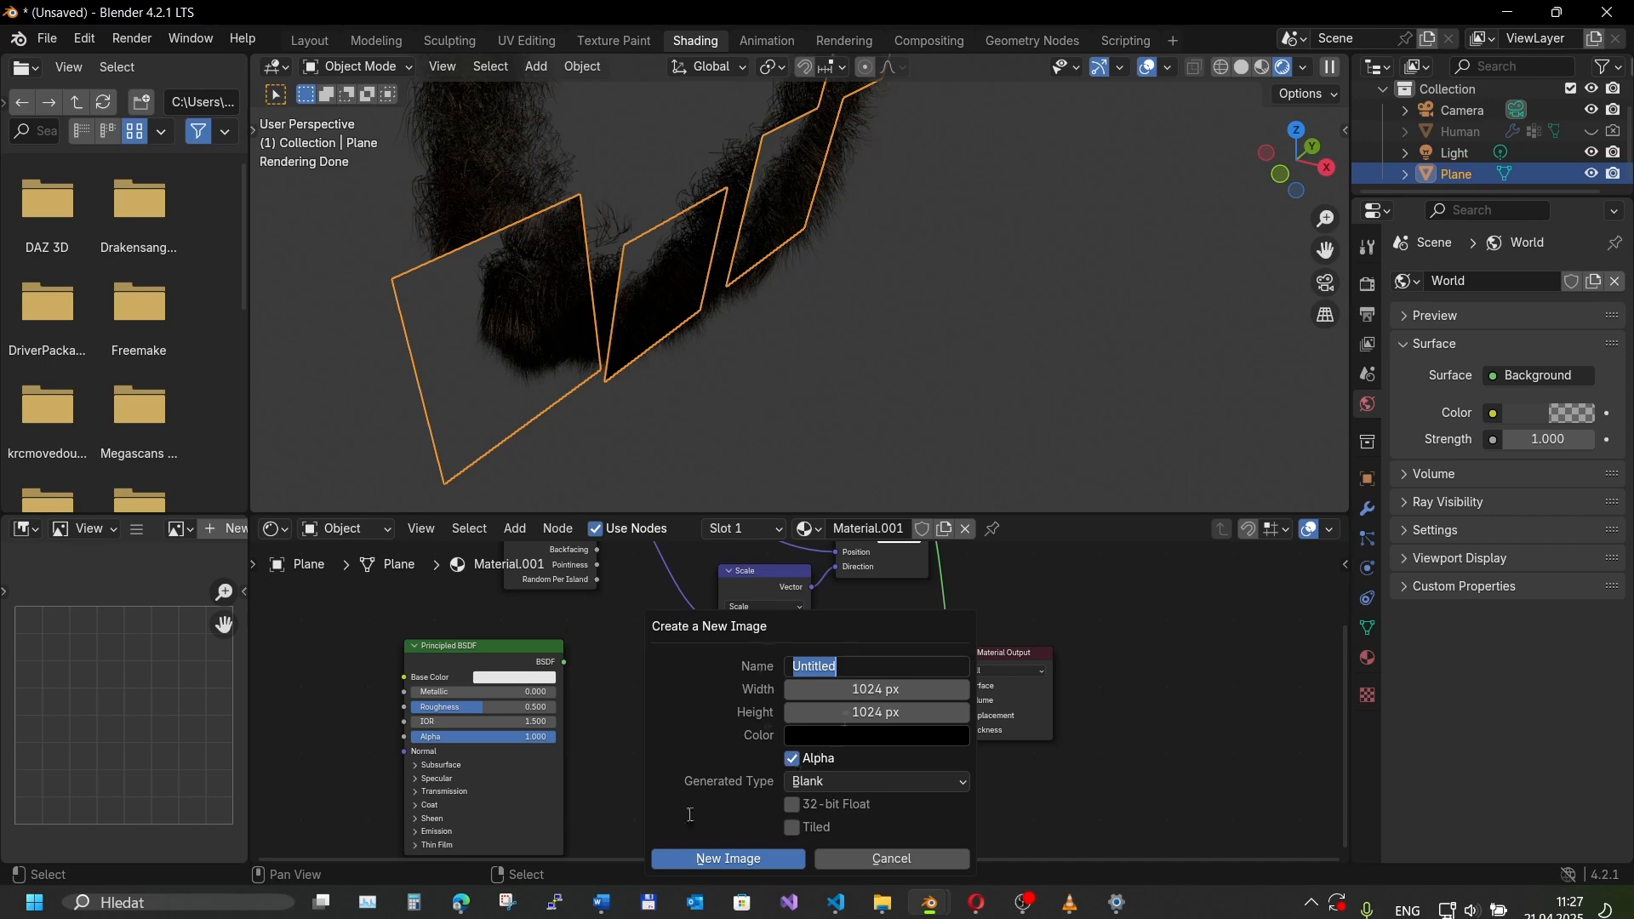
left_click(697, 857)
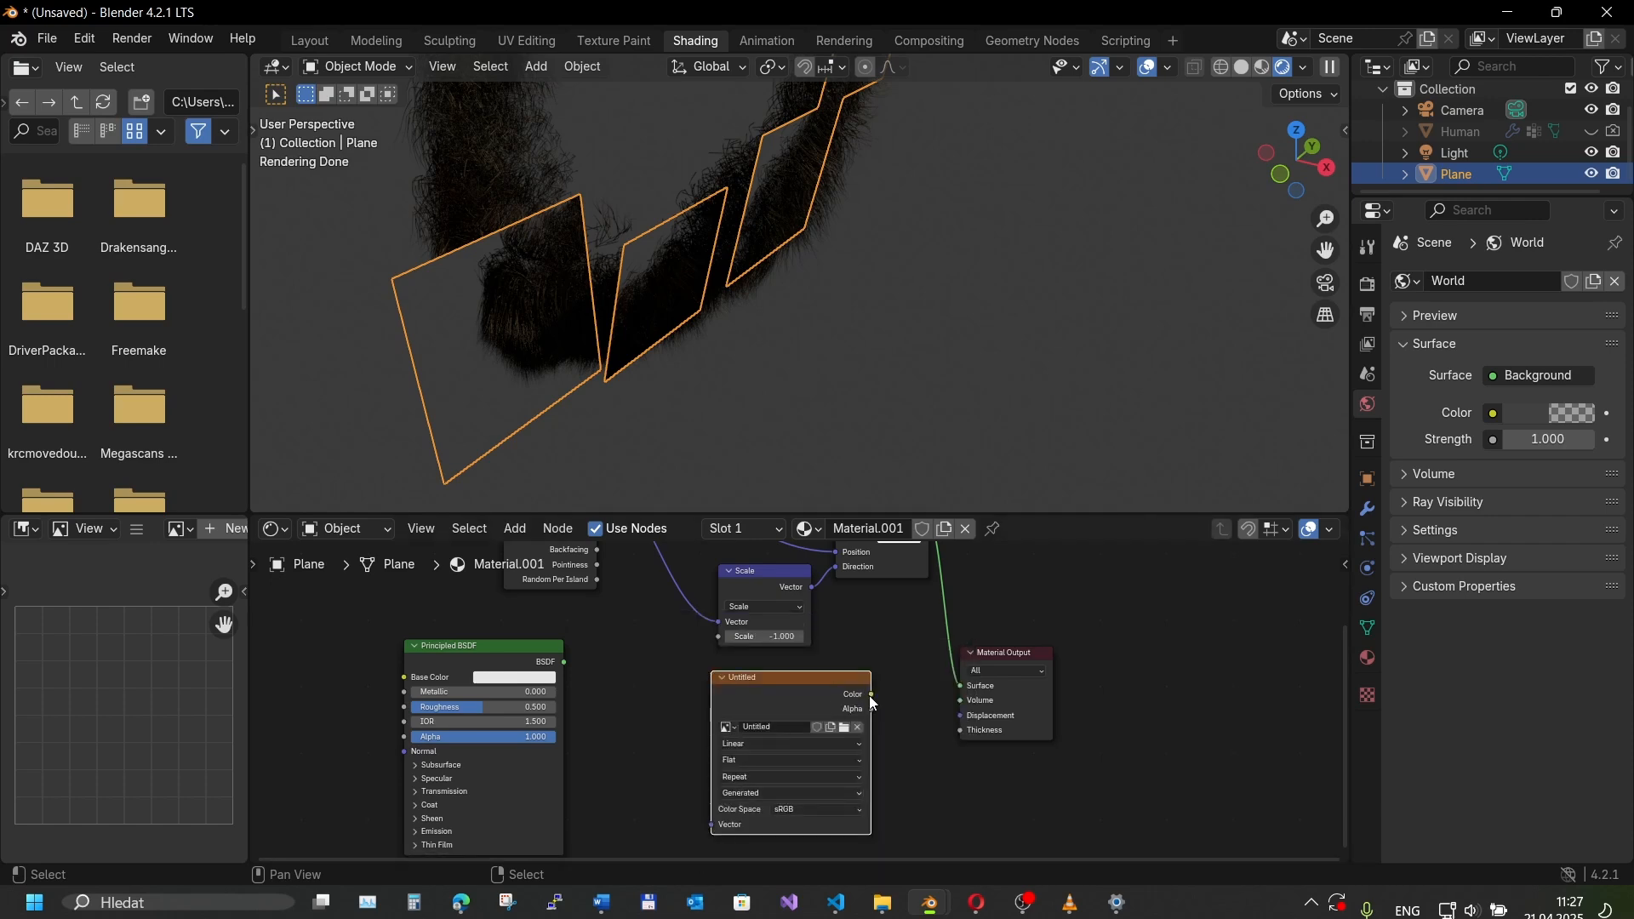
left_click_drag(870, 696, 881, 621)
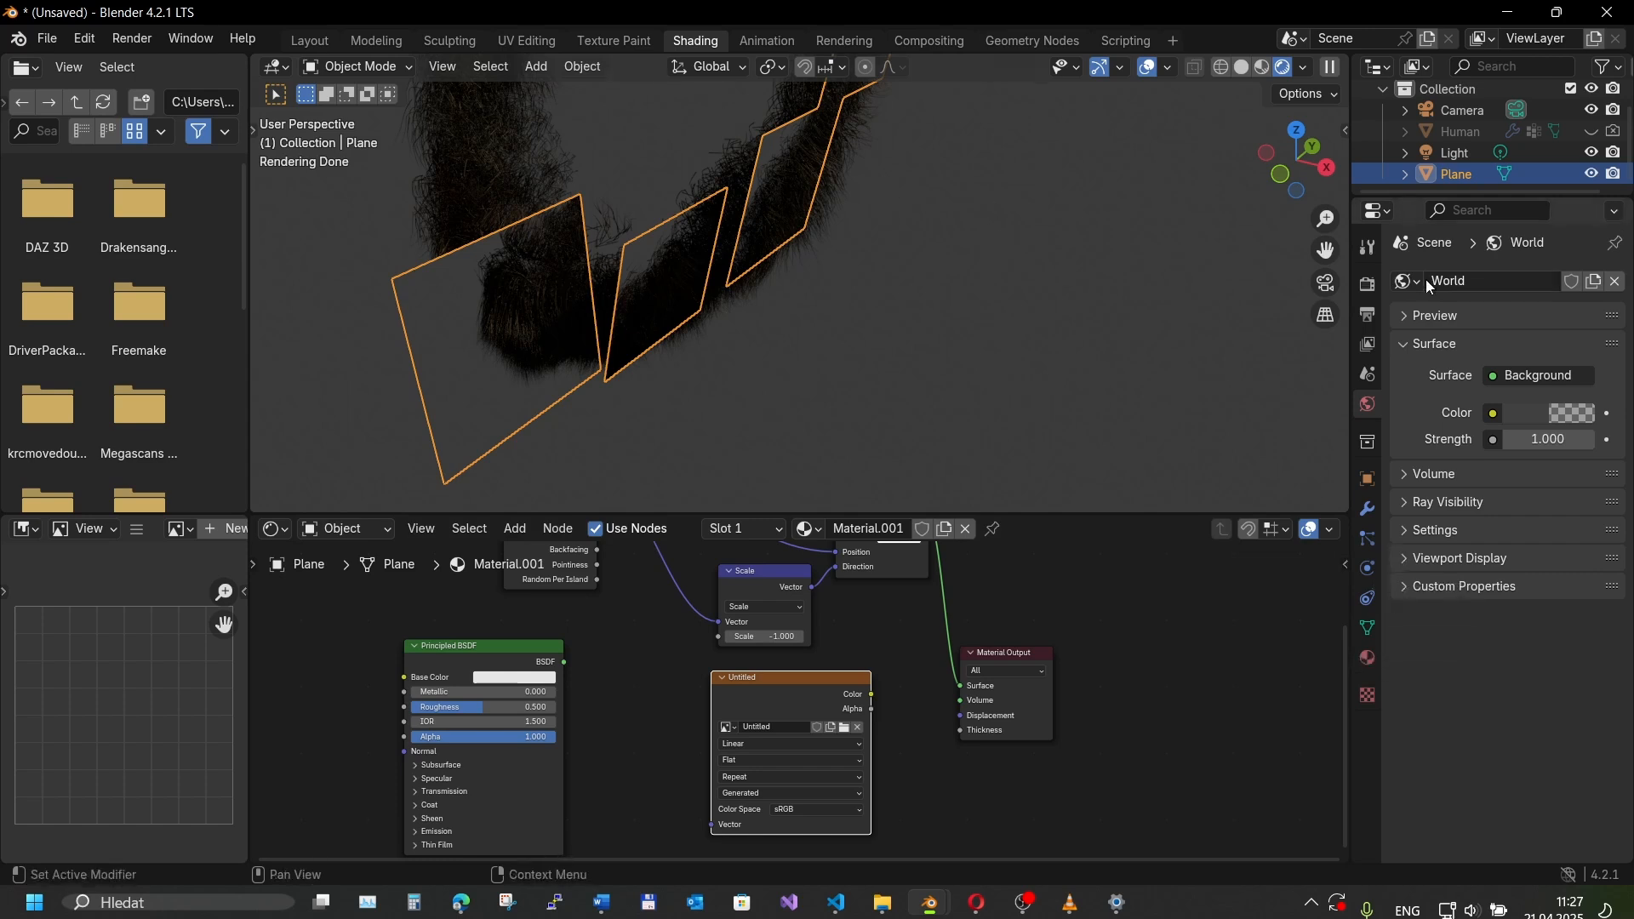
- Set the Cycles bake type to Glossy with Direct, Indirect and Color contributions enabled
left_click(1367, 281)
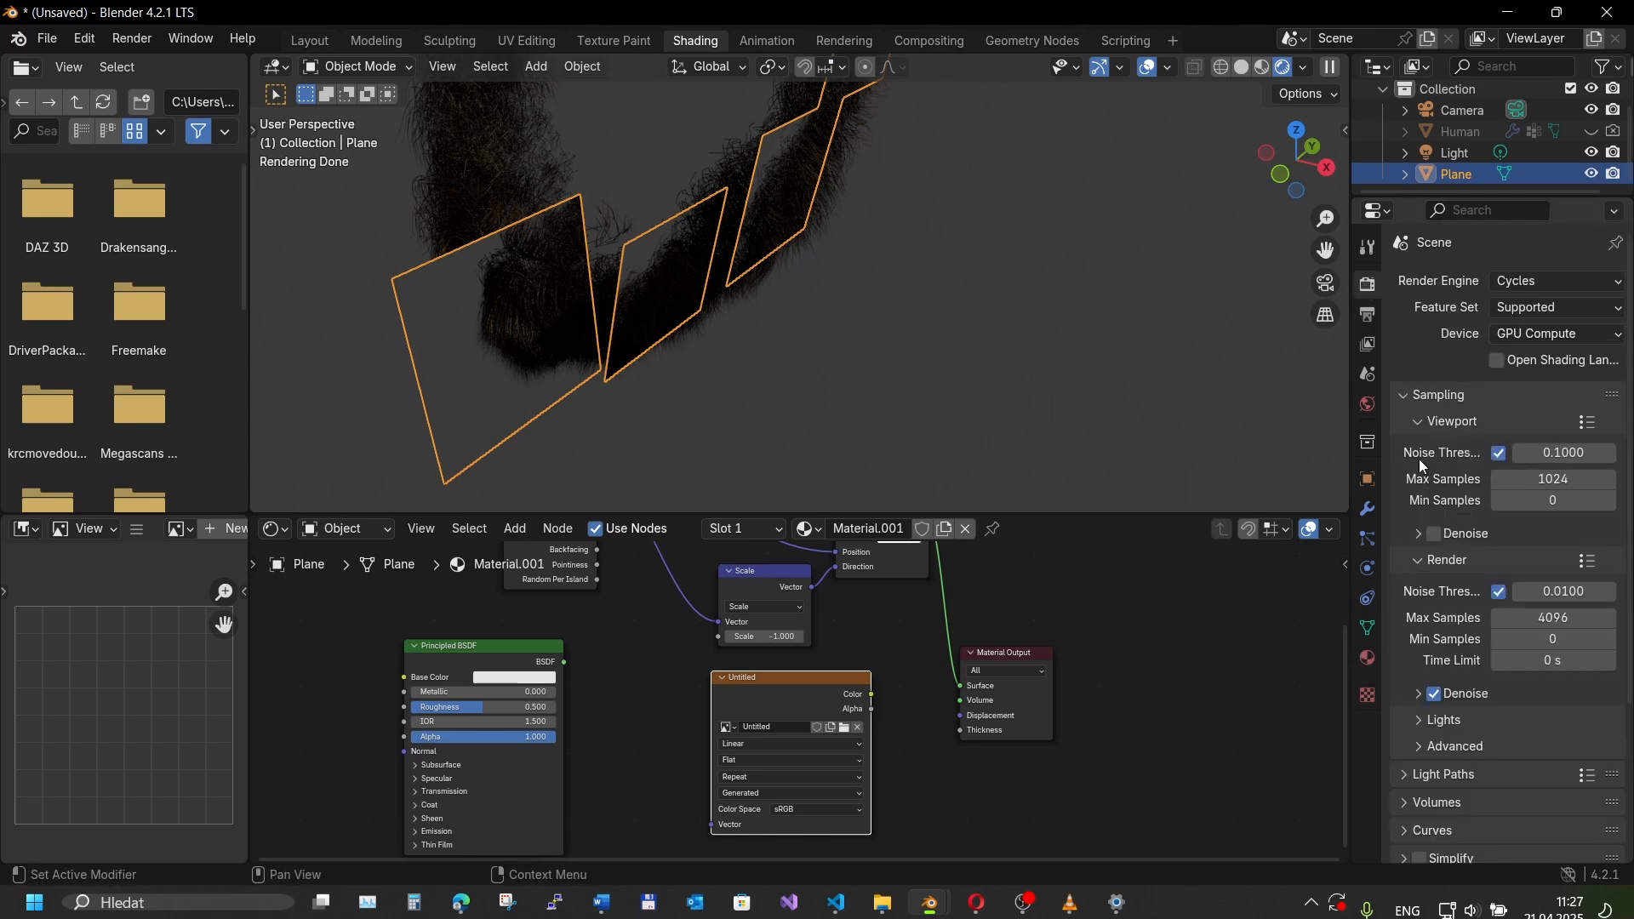
scroll(1428, 511, "down", 5)
left_click(1427, 786)
scroll(1432, 785, "down", 3)
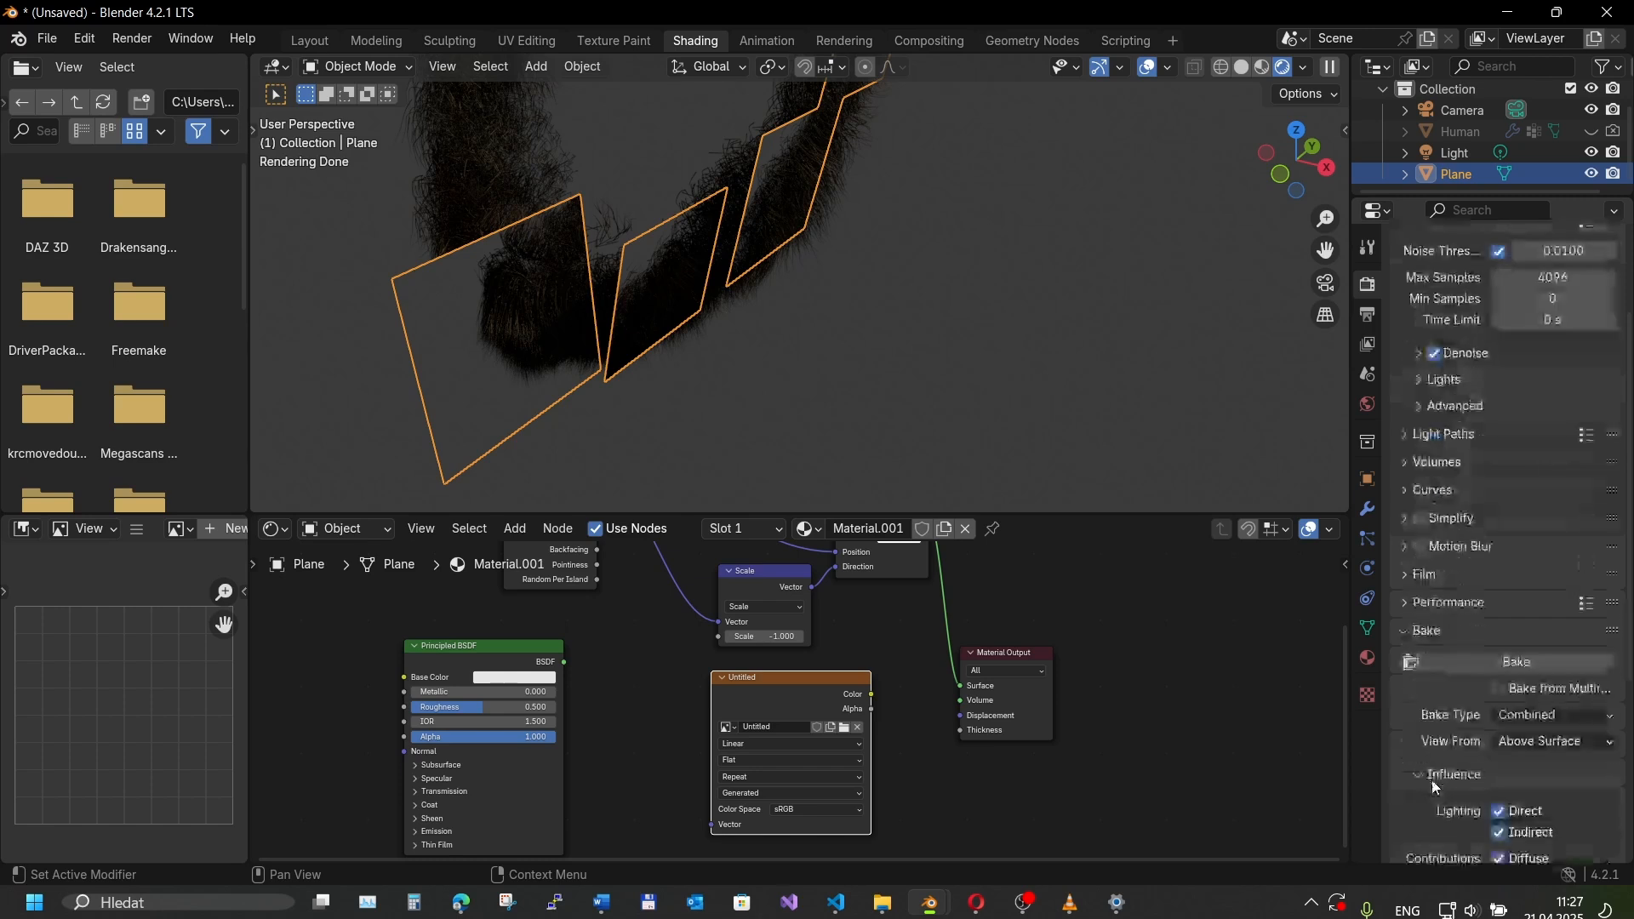
scroll(1432, 782, "down", 2)
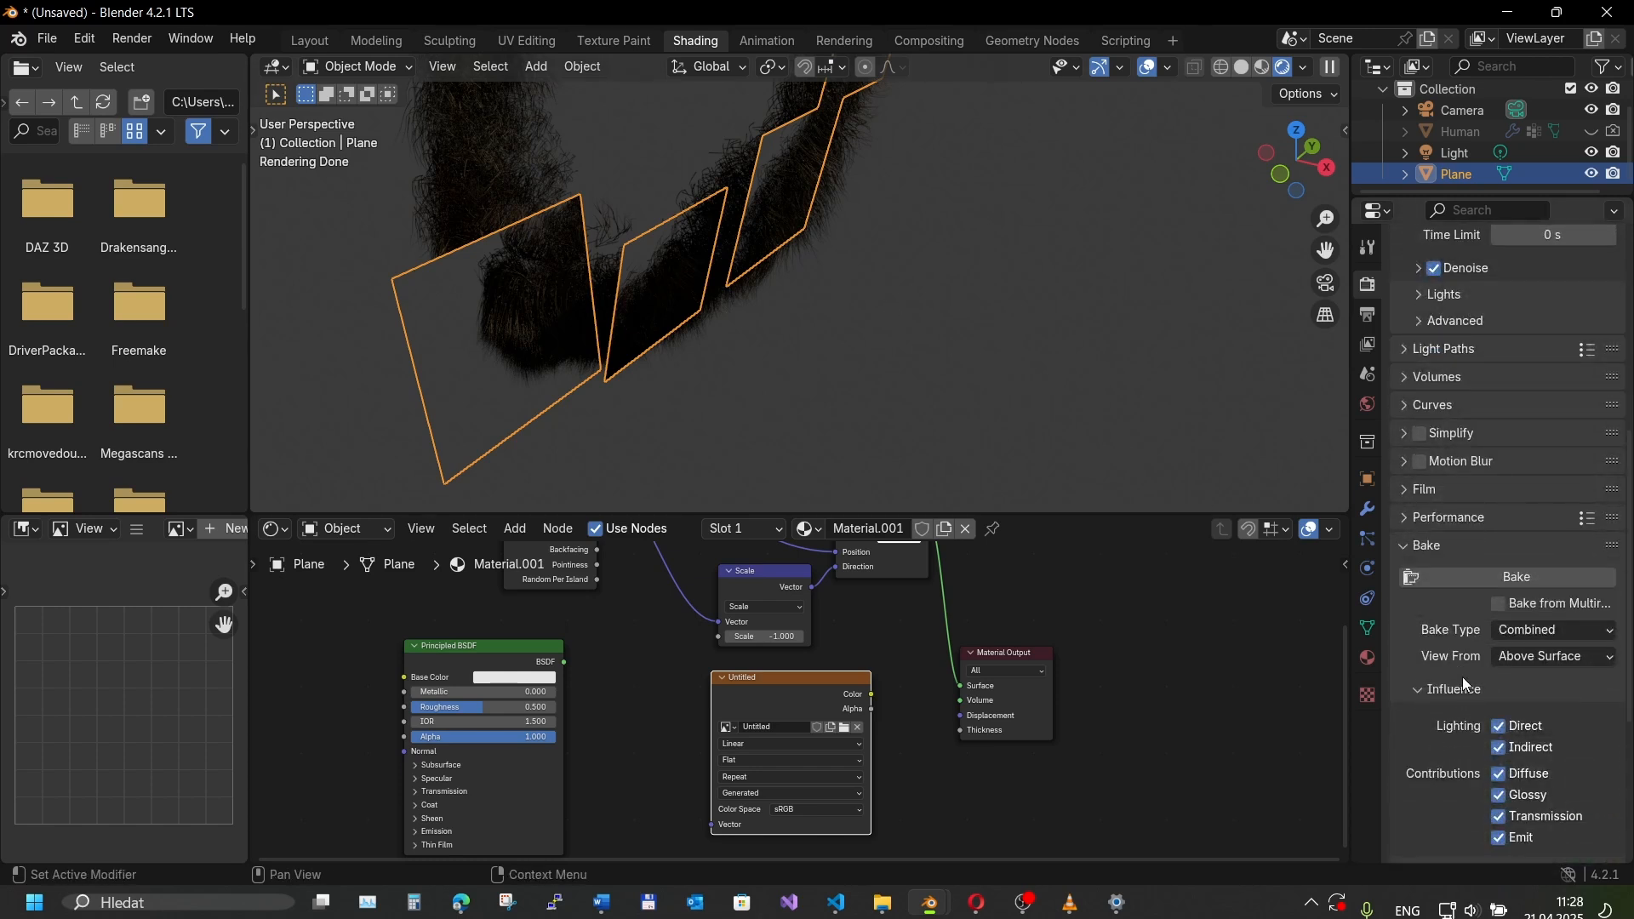
scroll(1454, 683, "down", 1)
left_click(1516, 587)
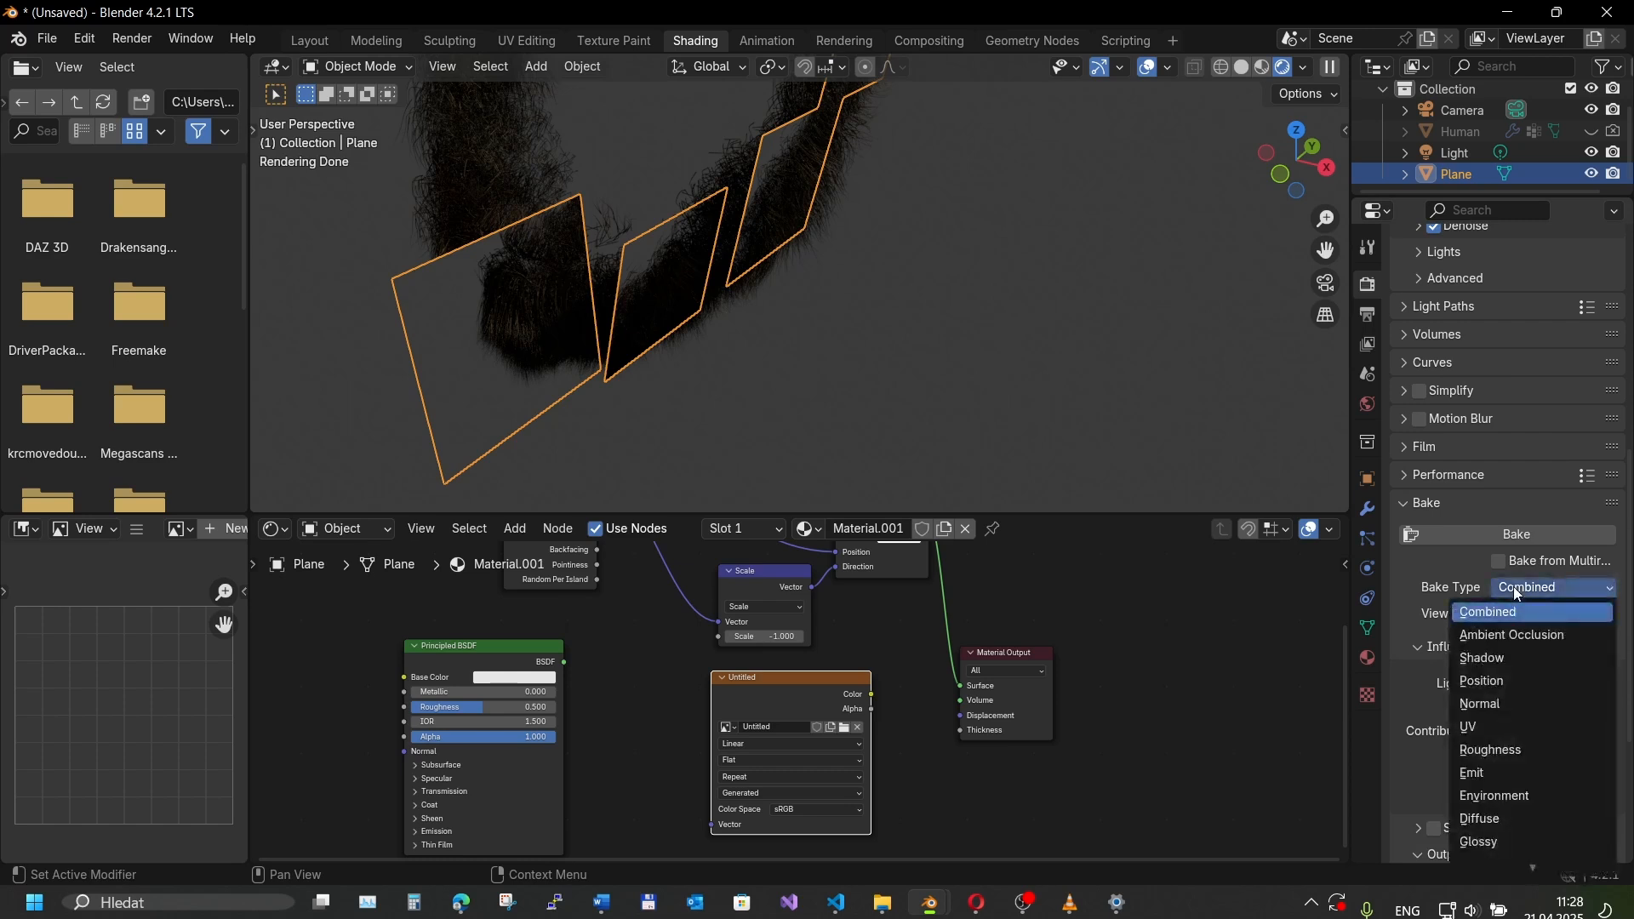
left_click(1498, 819)
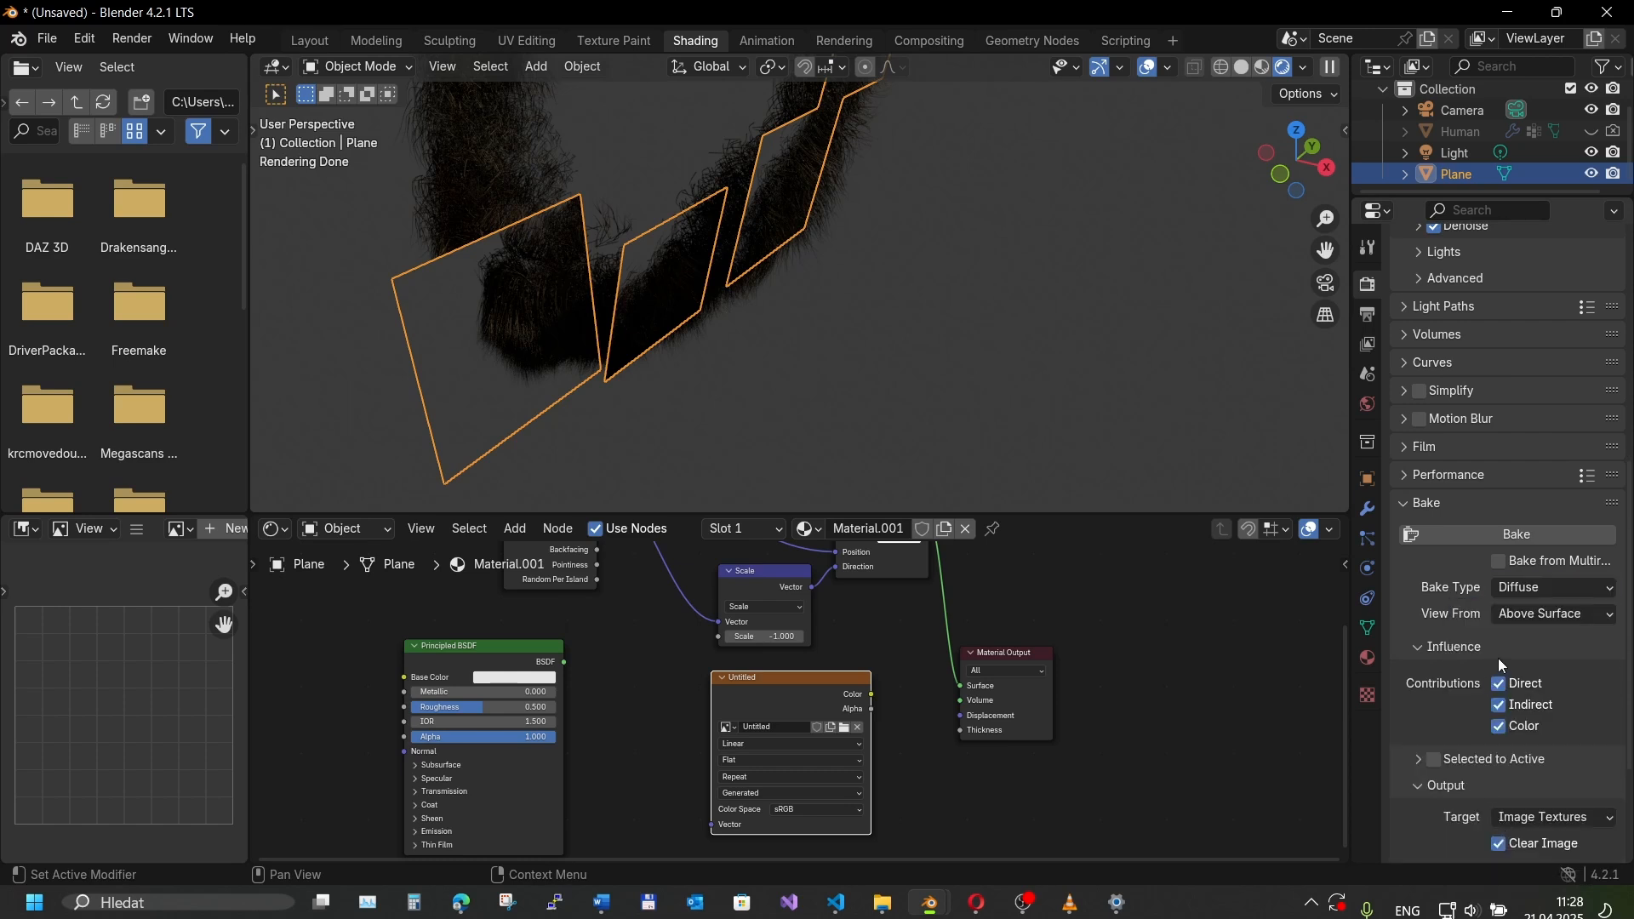
left_click(1499, 704)
left_click(1541, 586)
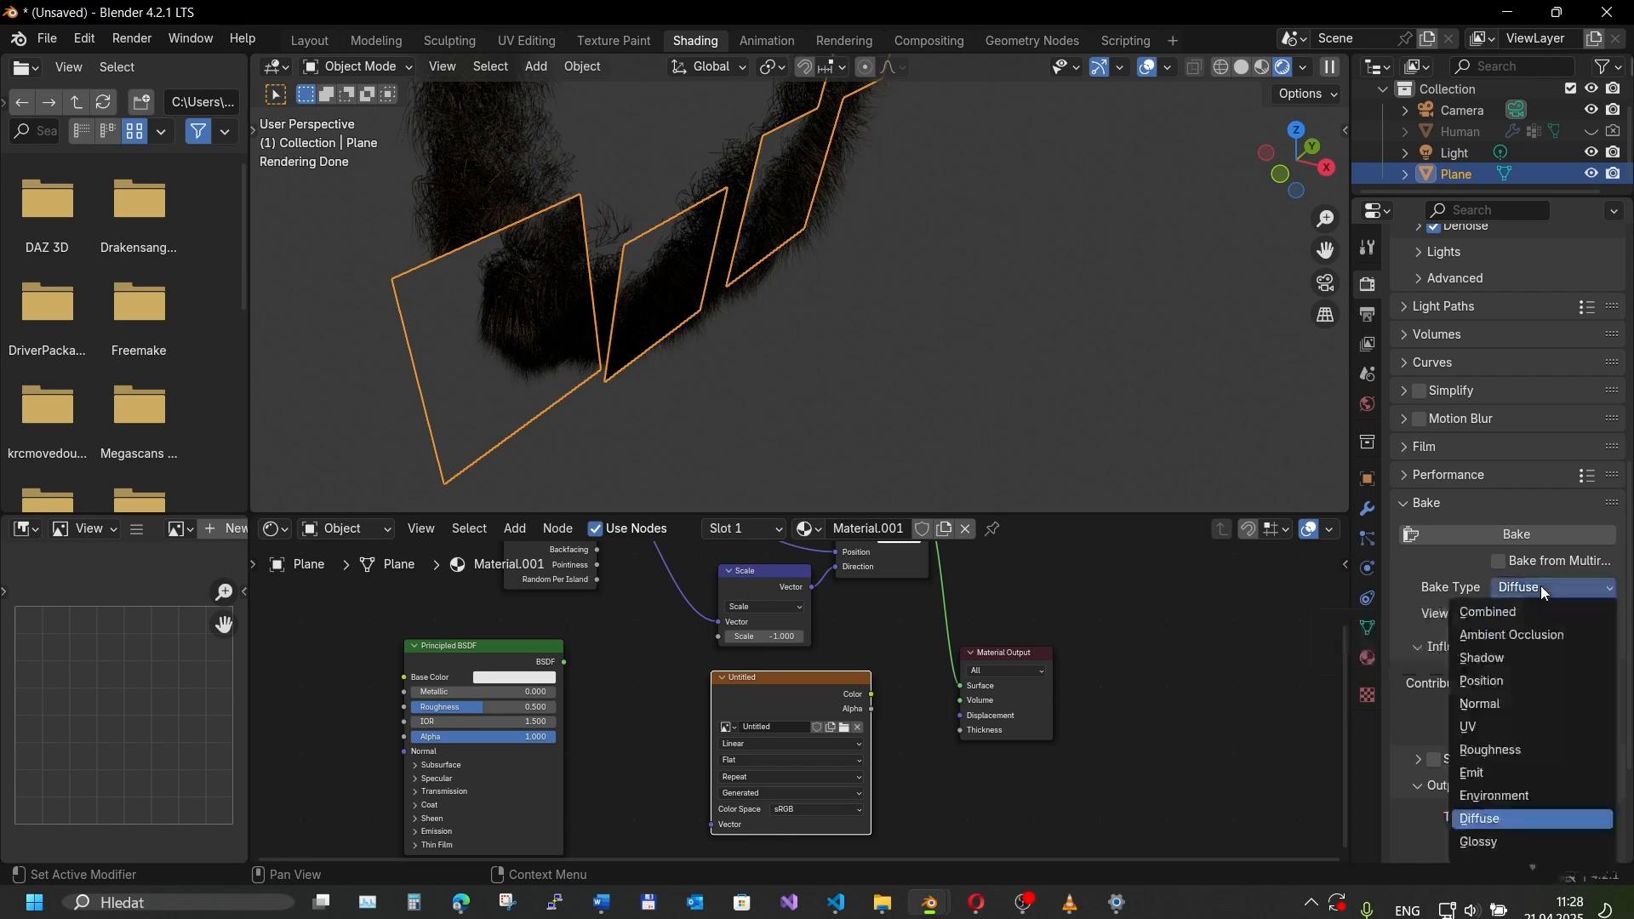
left_click(1480, 842)
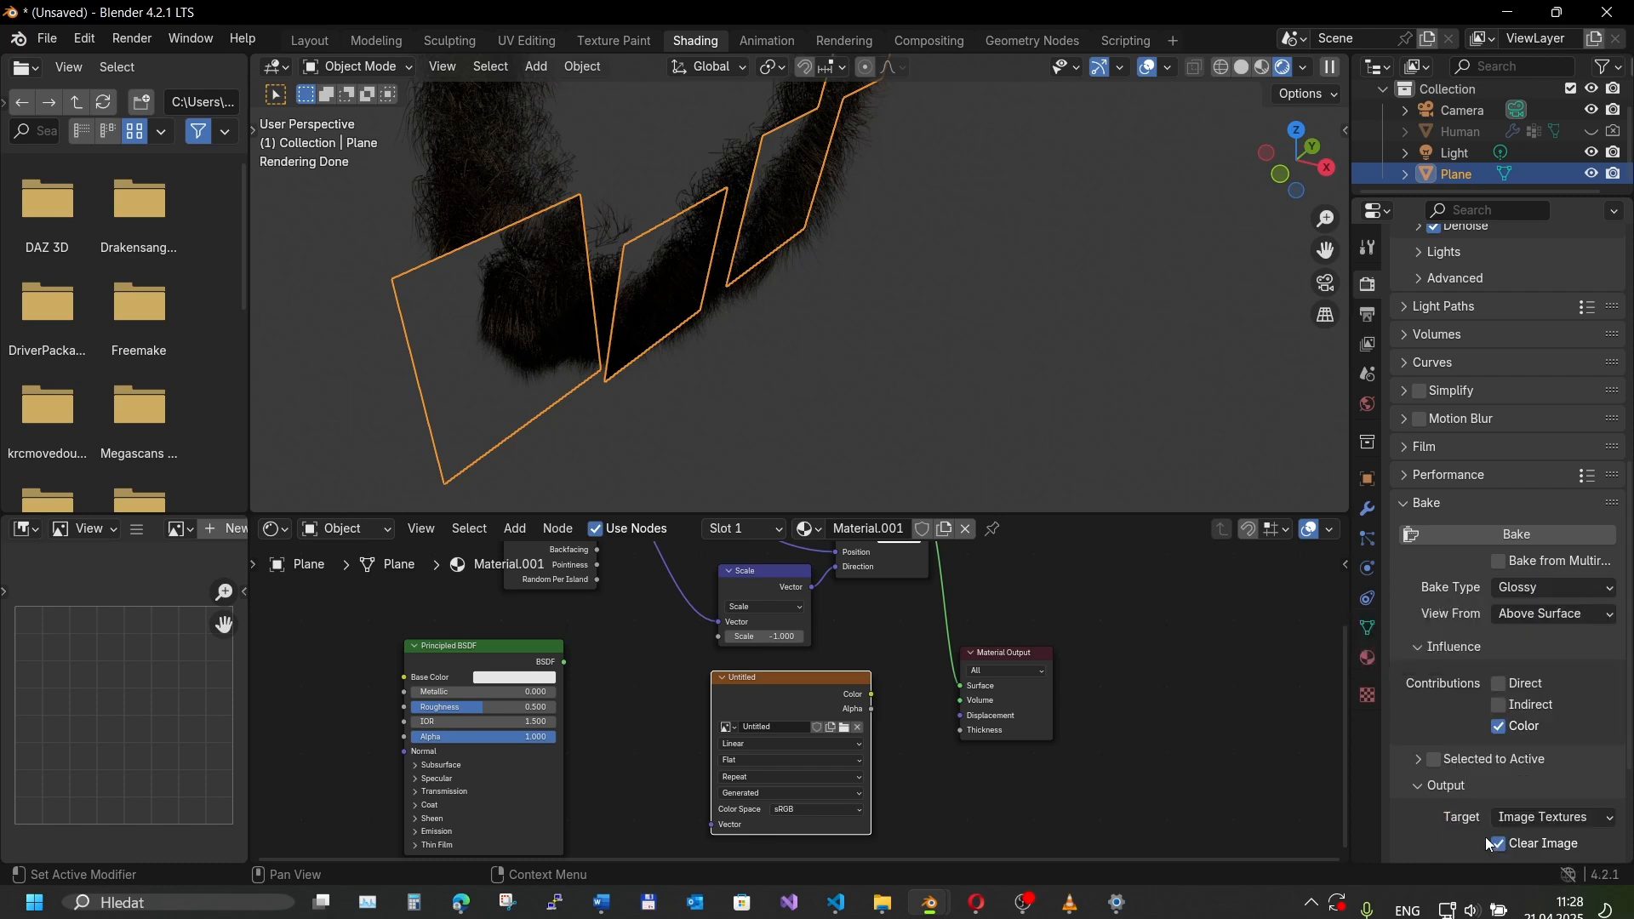
left_click(1499, 704)
scroll(970, 364, "down", 5)
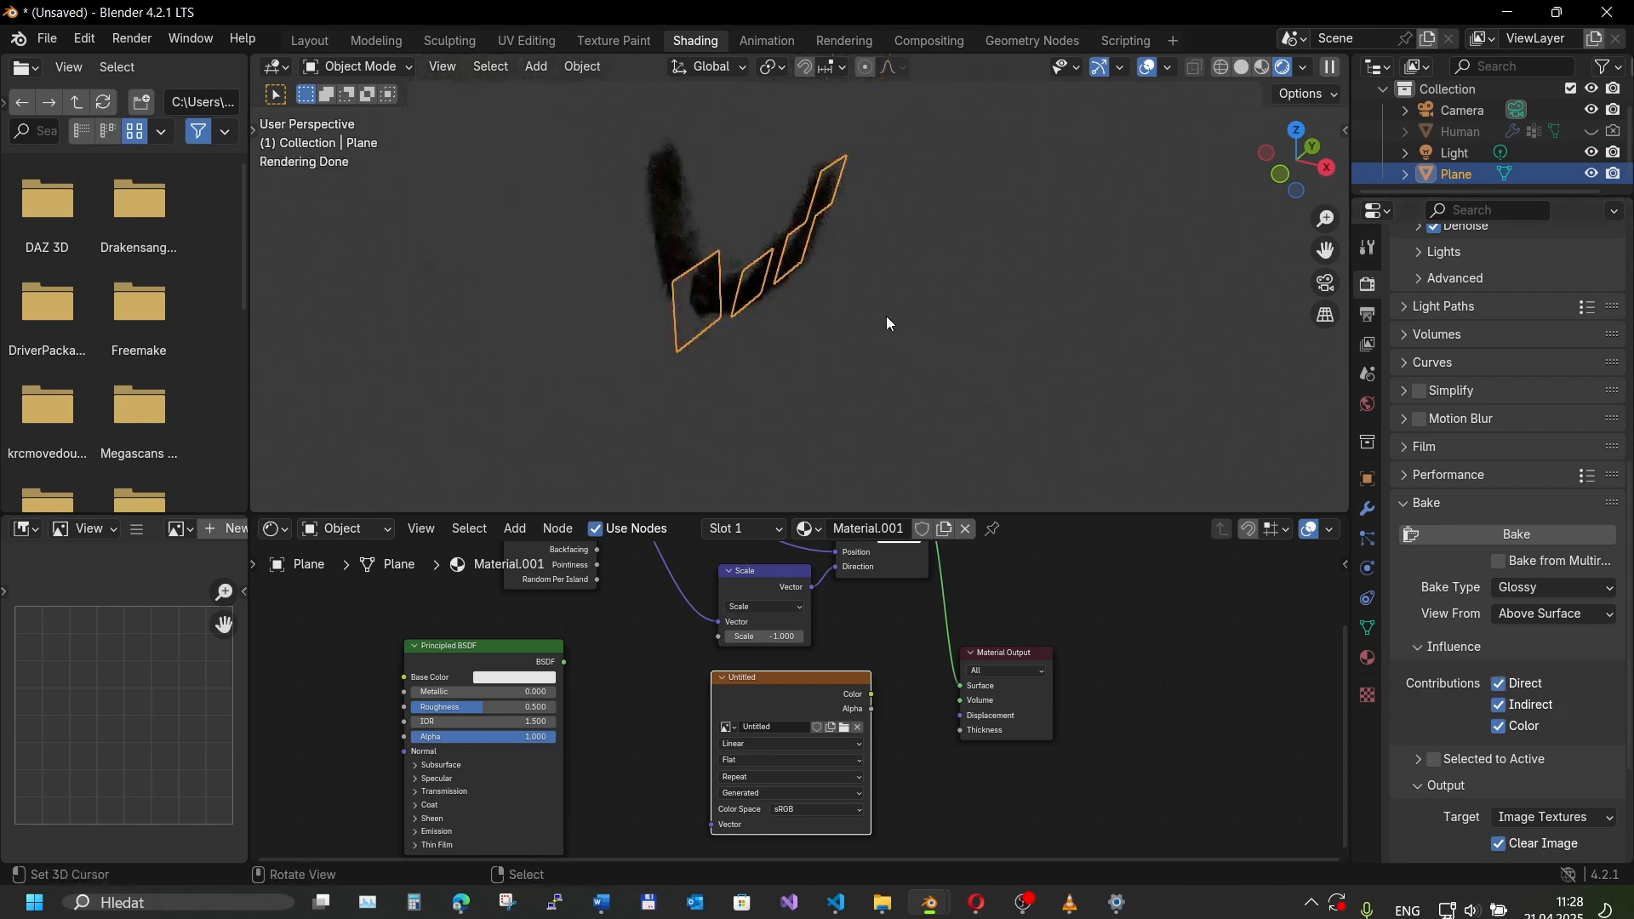
- Add a point light and raise it vertically above the scene origin
key("shift+a")
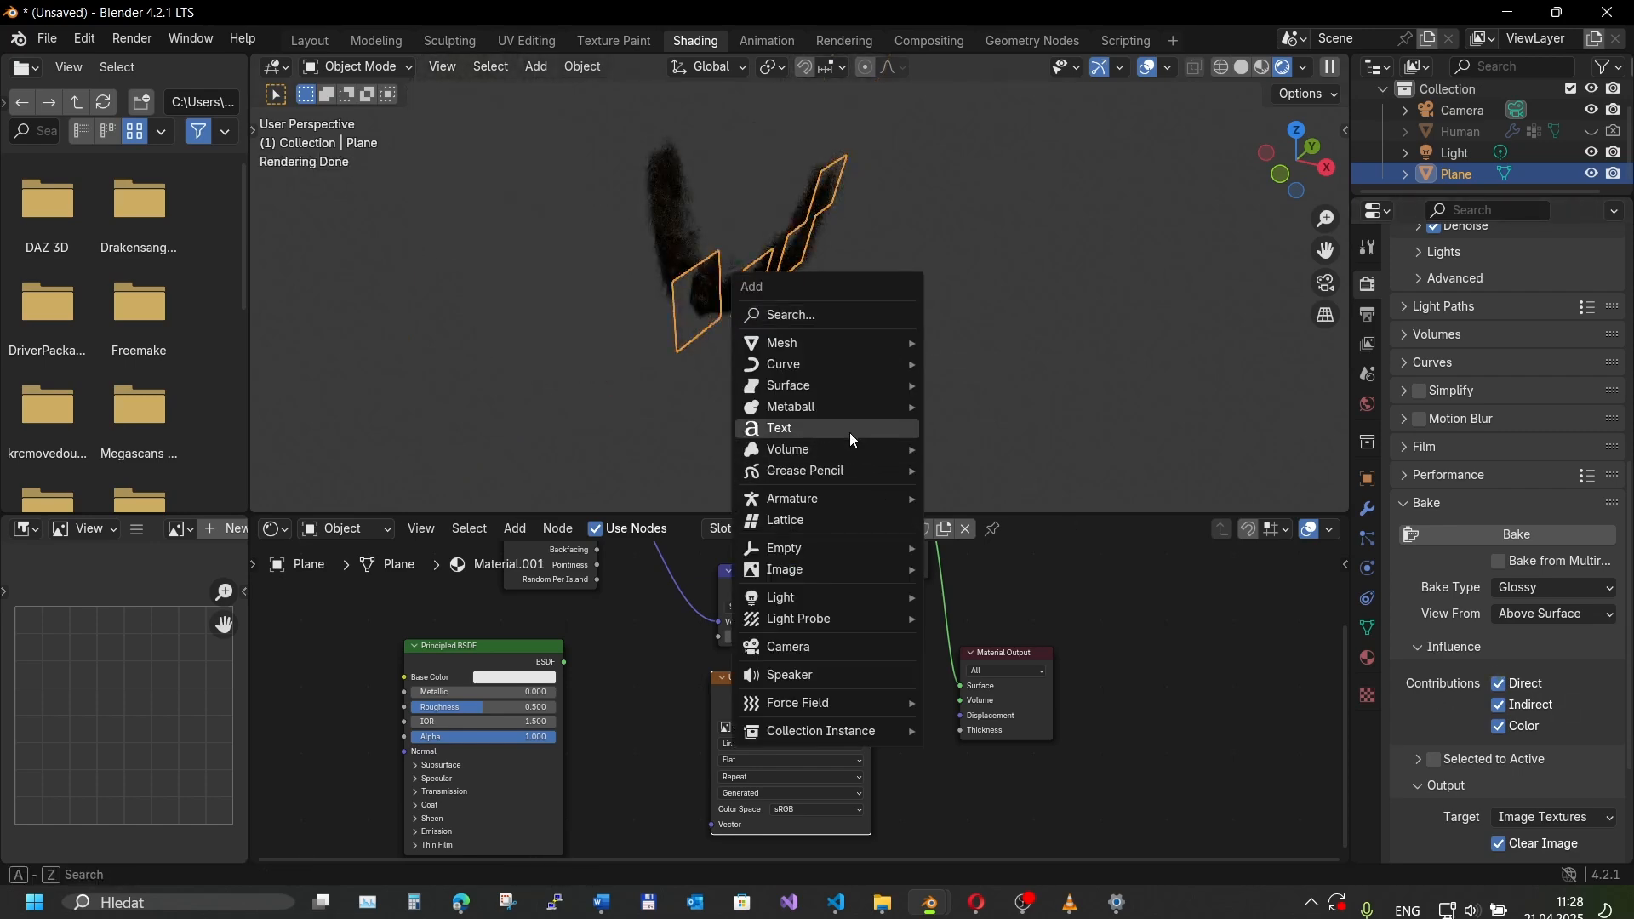
mouse_move(780, 597)
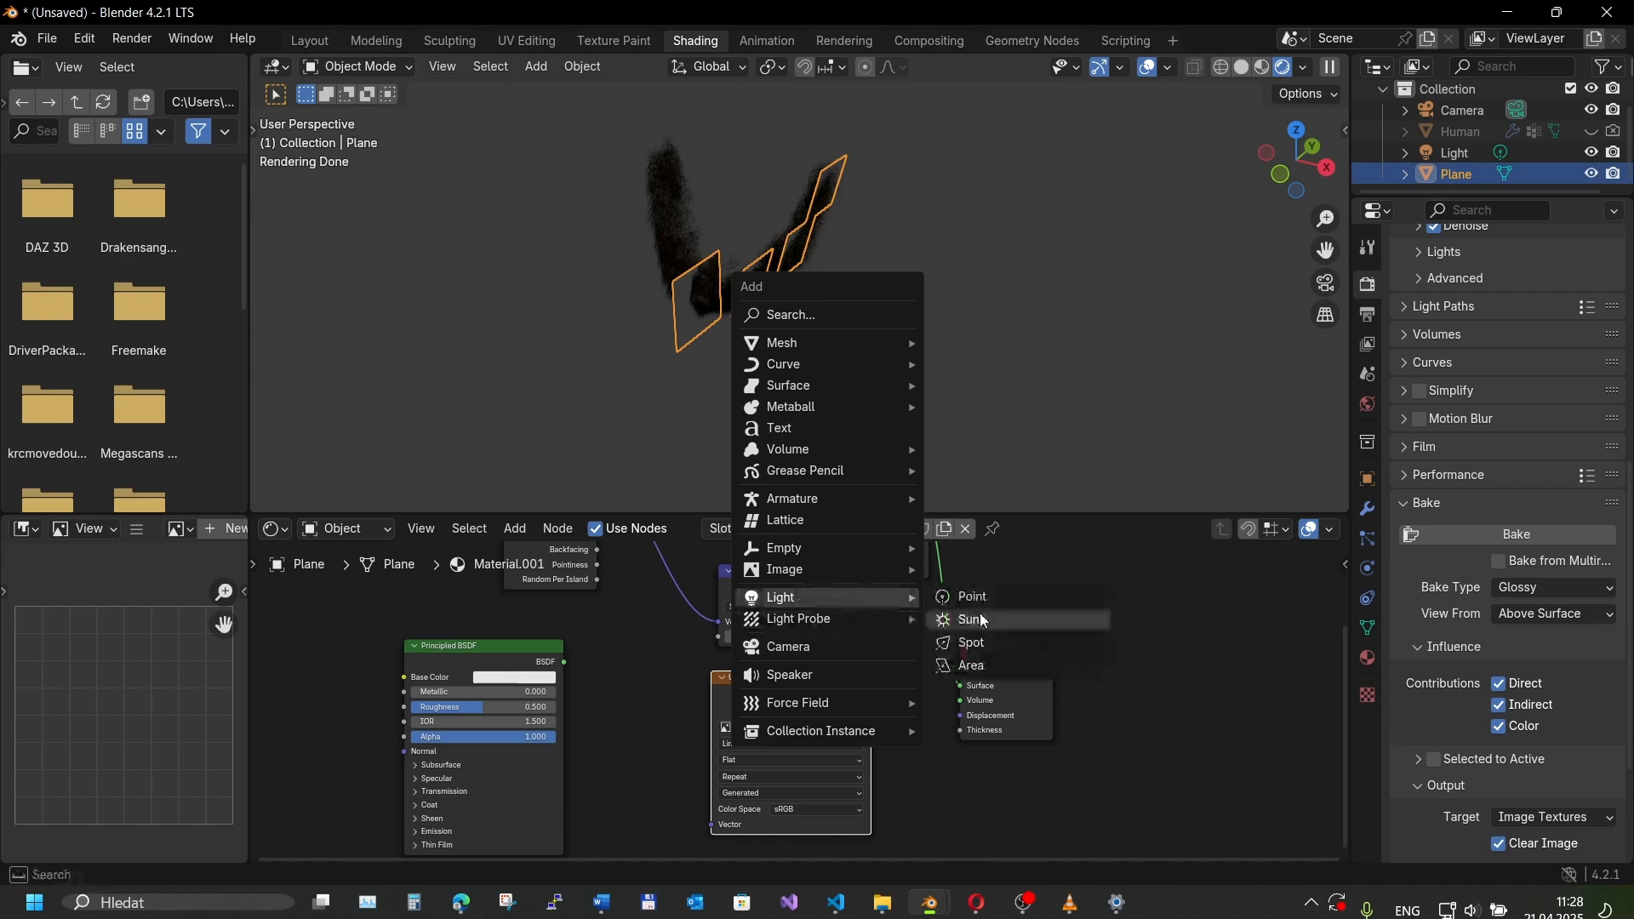
left_click(997, 599)
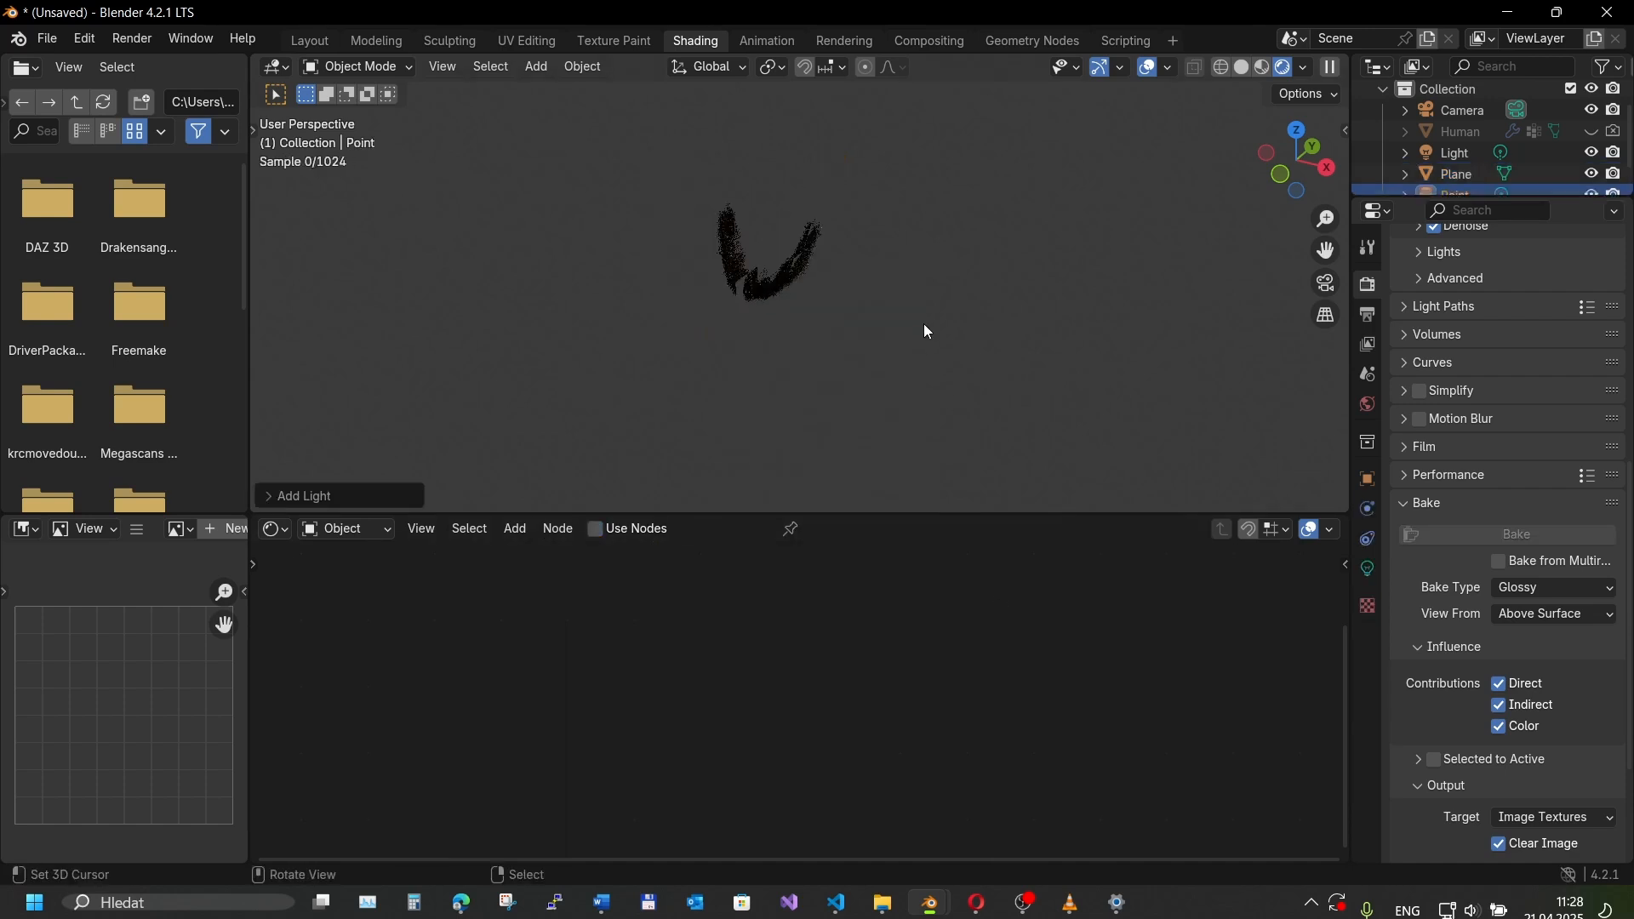
key("g")
key("z")
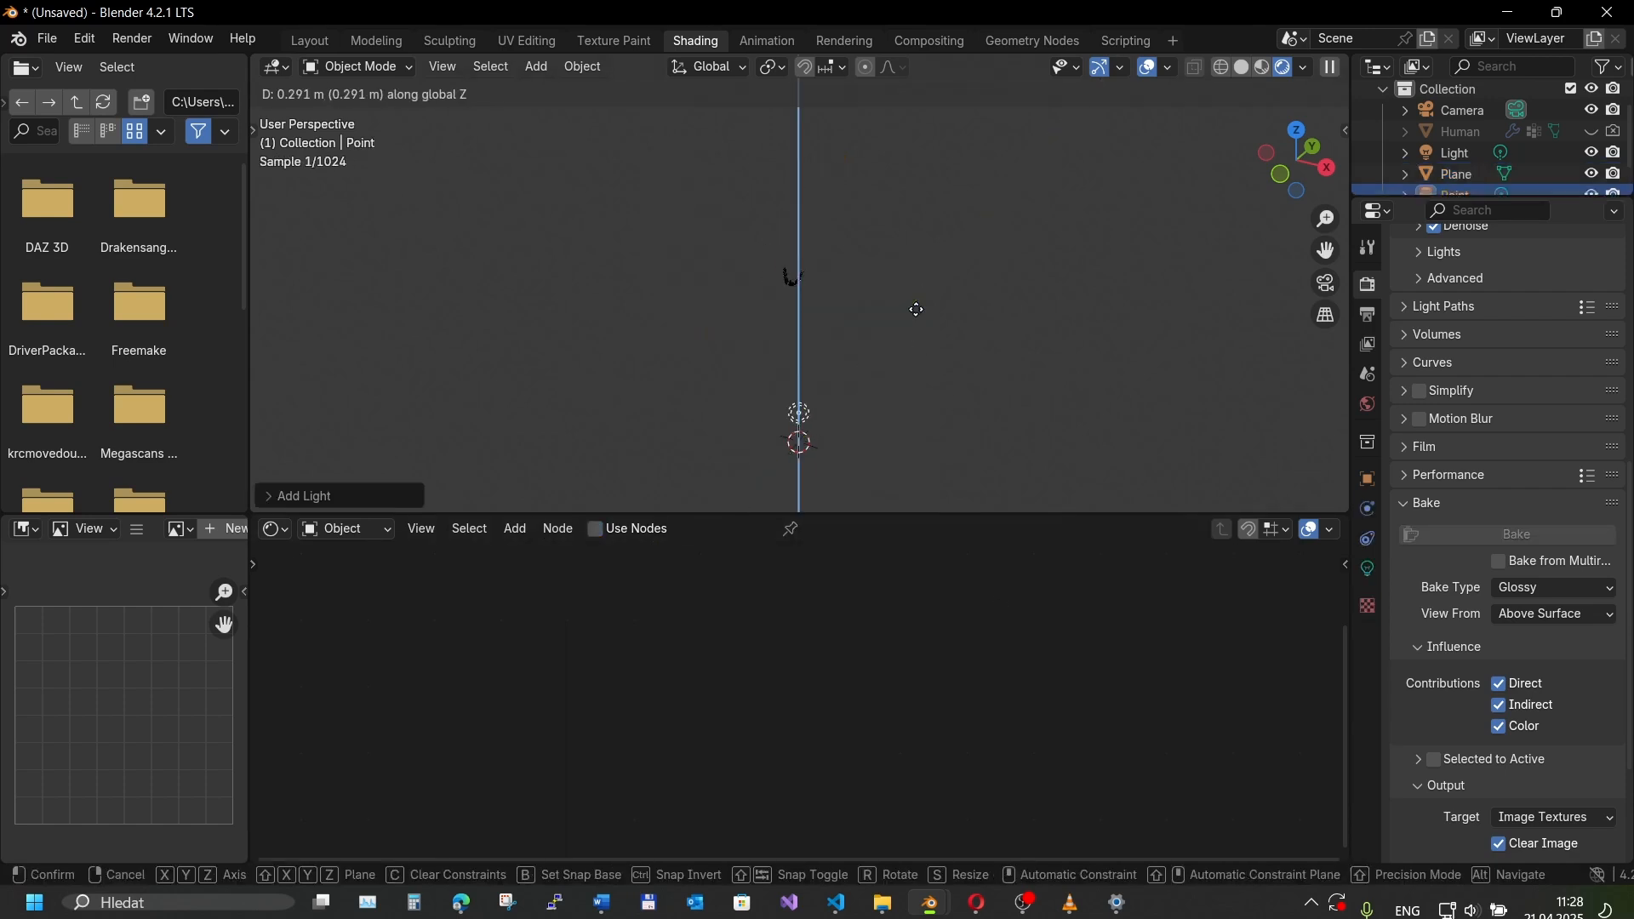
left_click(880, 180)
- Nudge the light along Y and X toward the beard cards
key("g")
key("x")
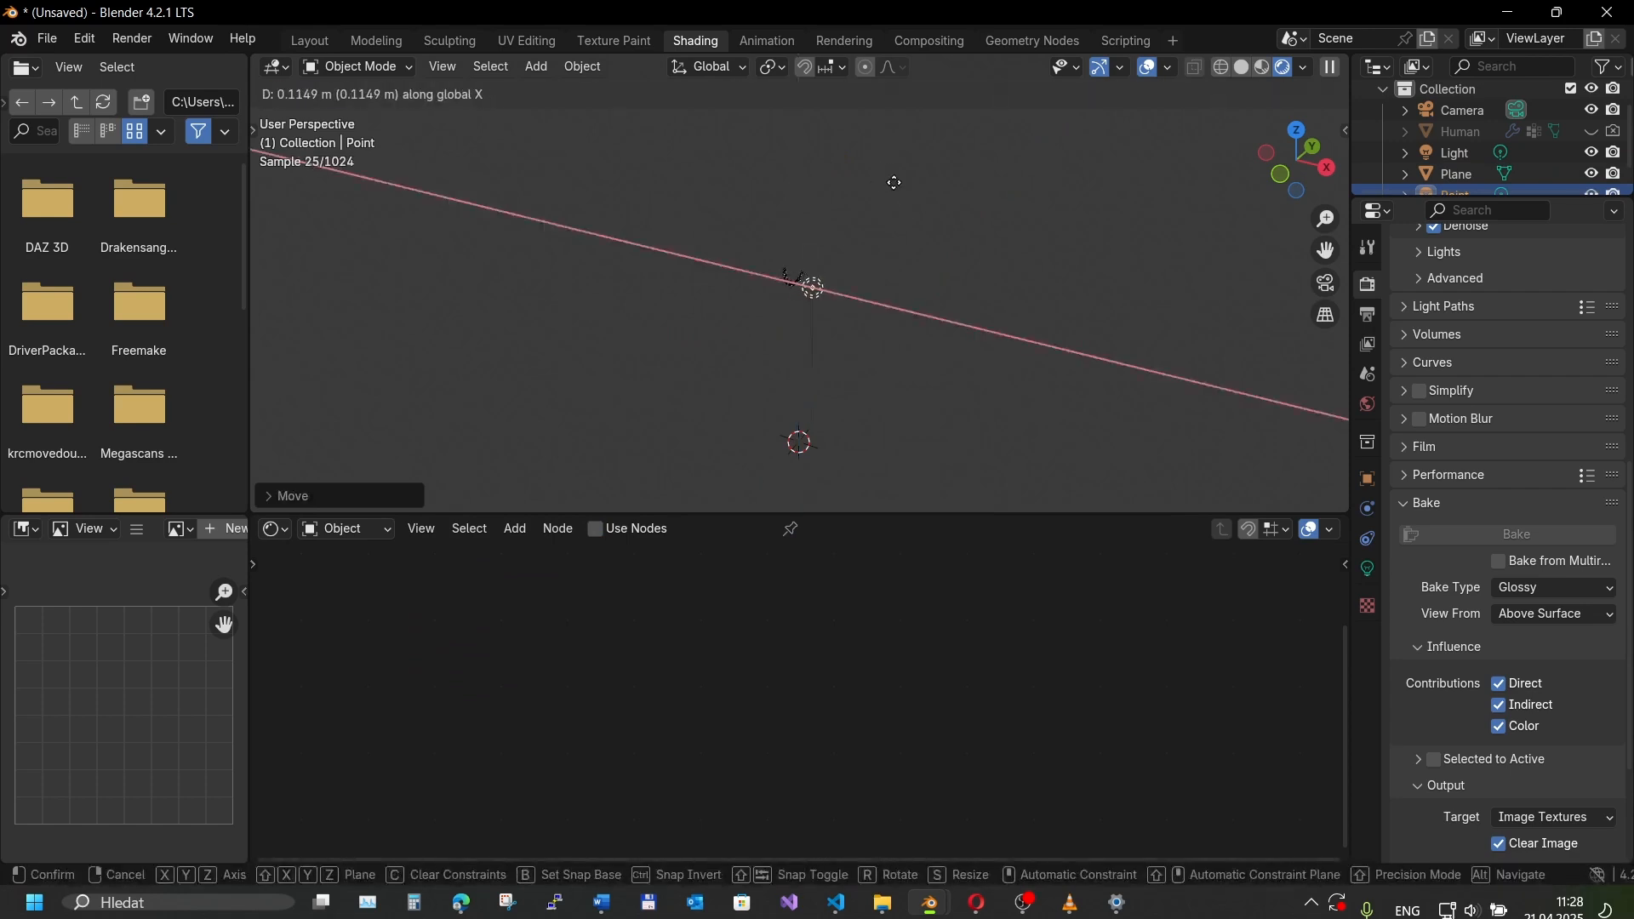
right_click(894, 183)
middle_click_drag(859, 239, 798, 246)
key("g")
key("x")
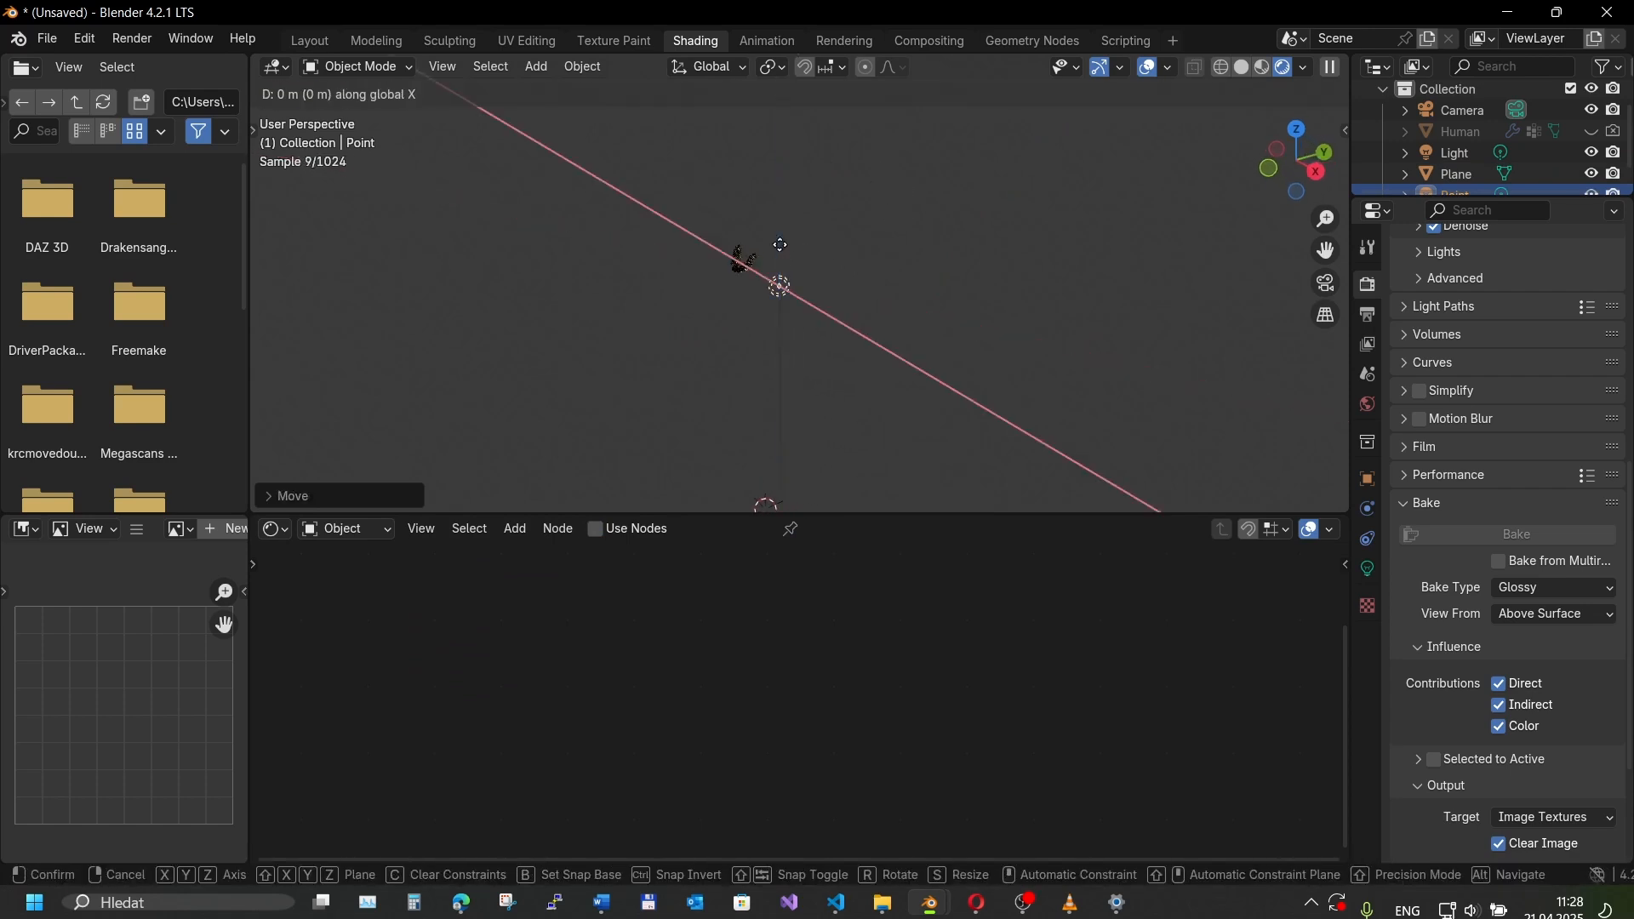
key("y")
left_click(747, 273)
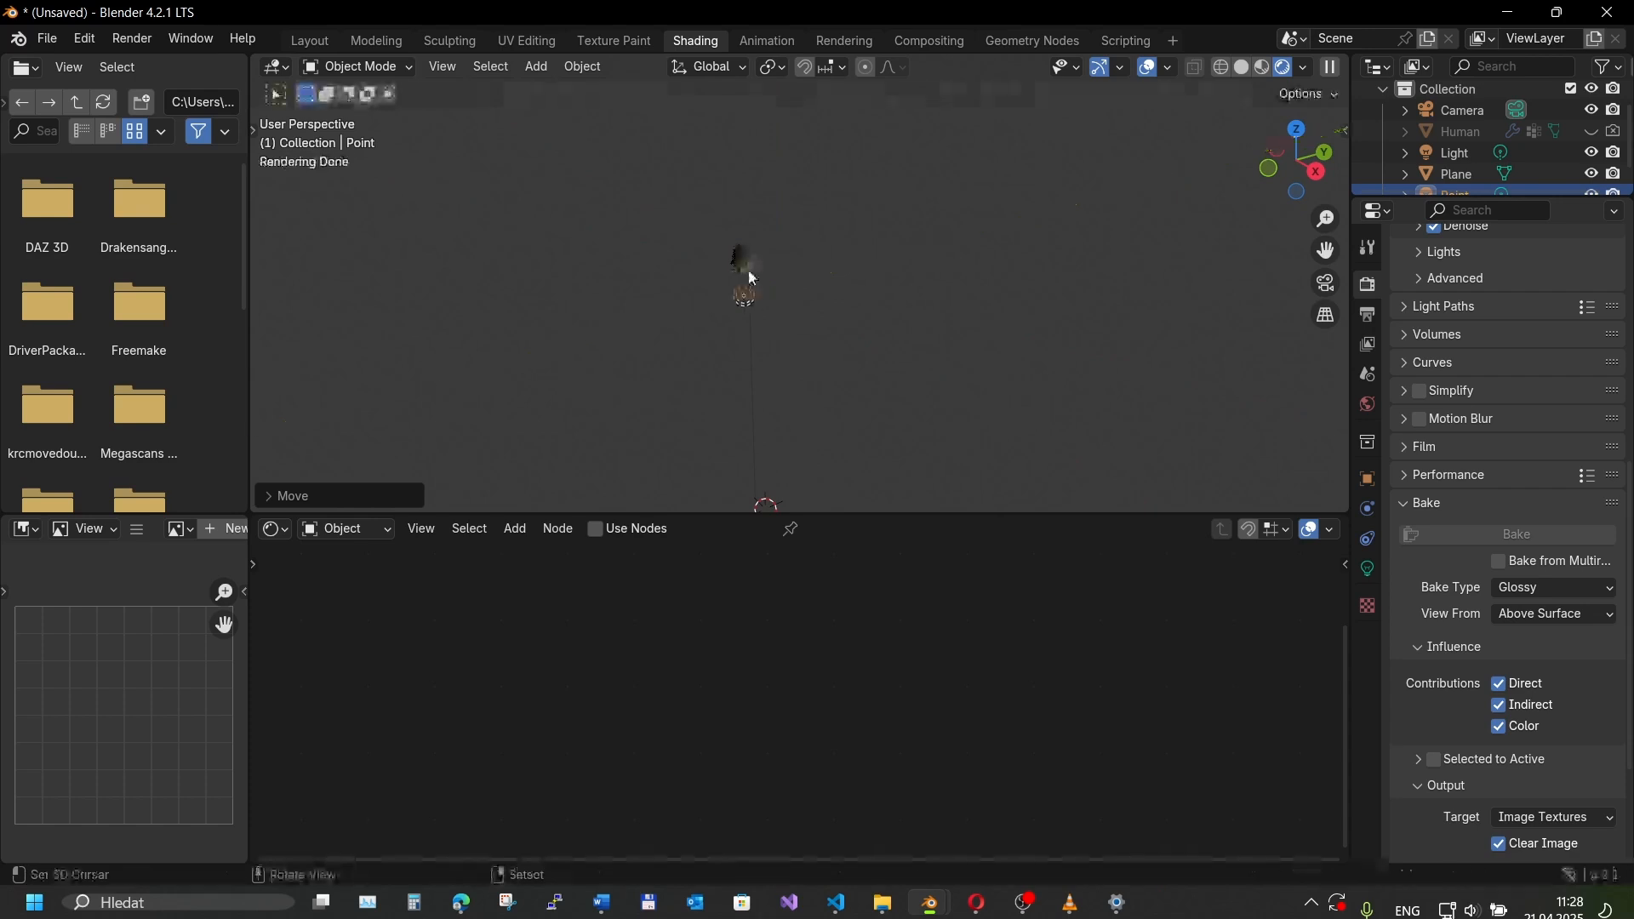
key("g")
key("x")
left_click(768, 291)
- Lower the light into its final spot near the beard and reselect the card planes
key("g")
key("y")
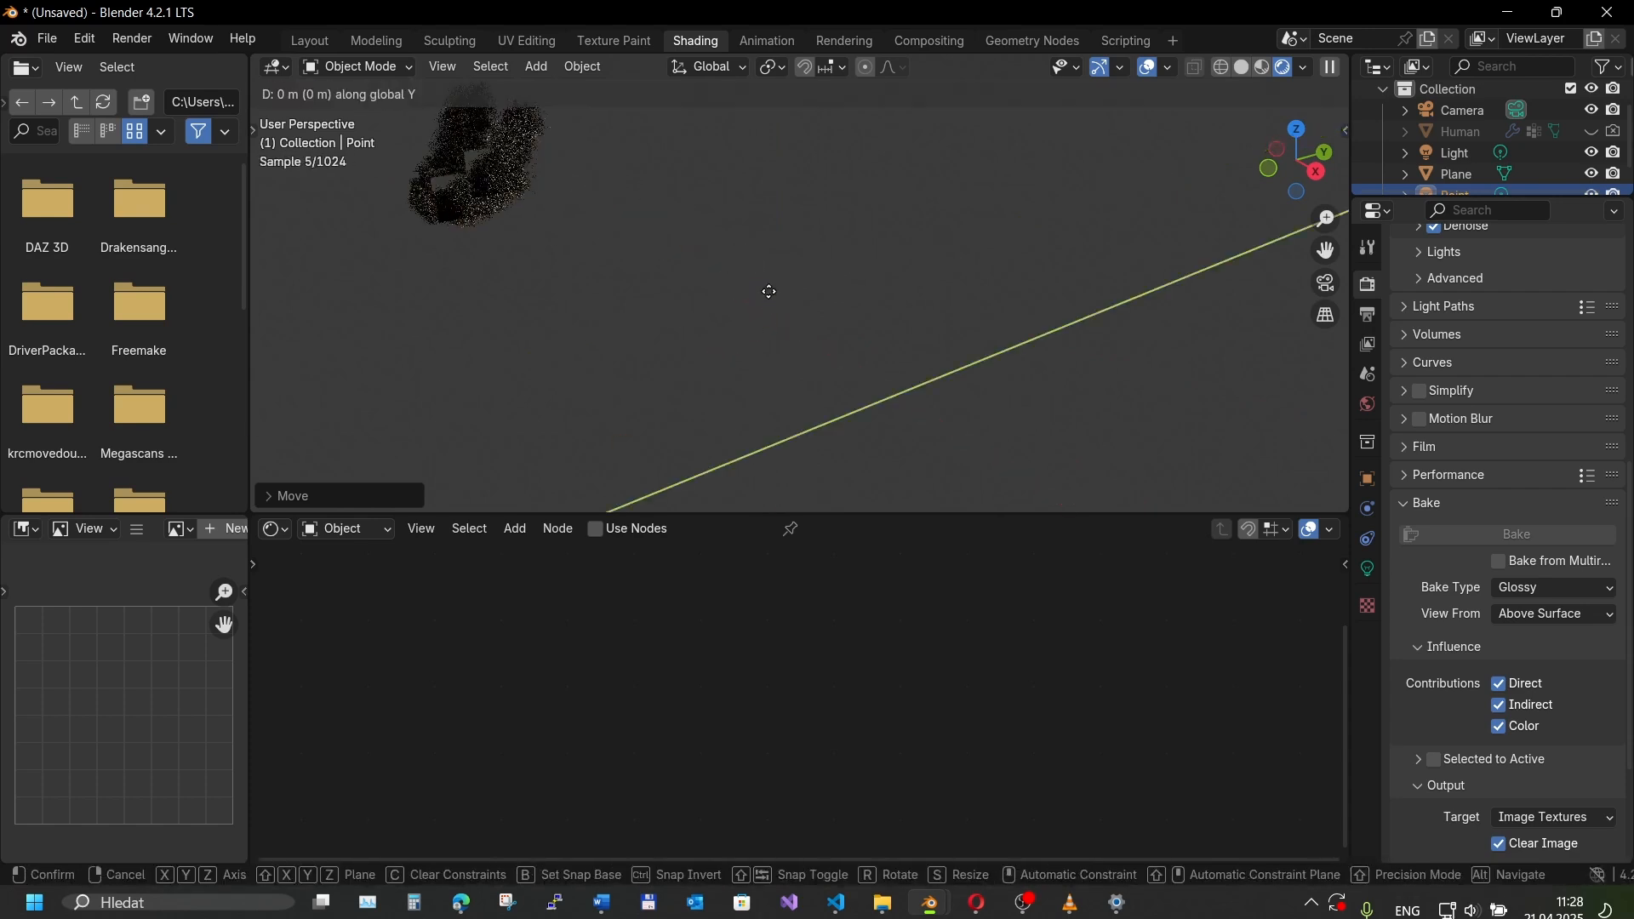
key("z")
left_click(510, 333)
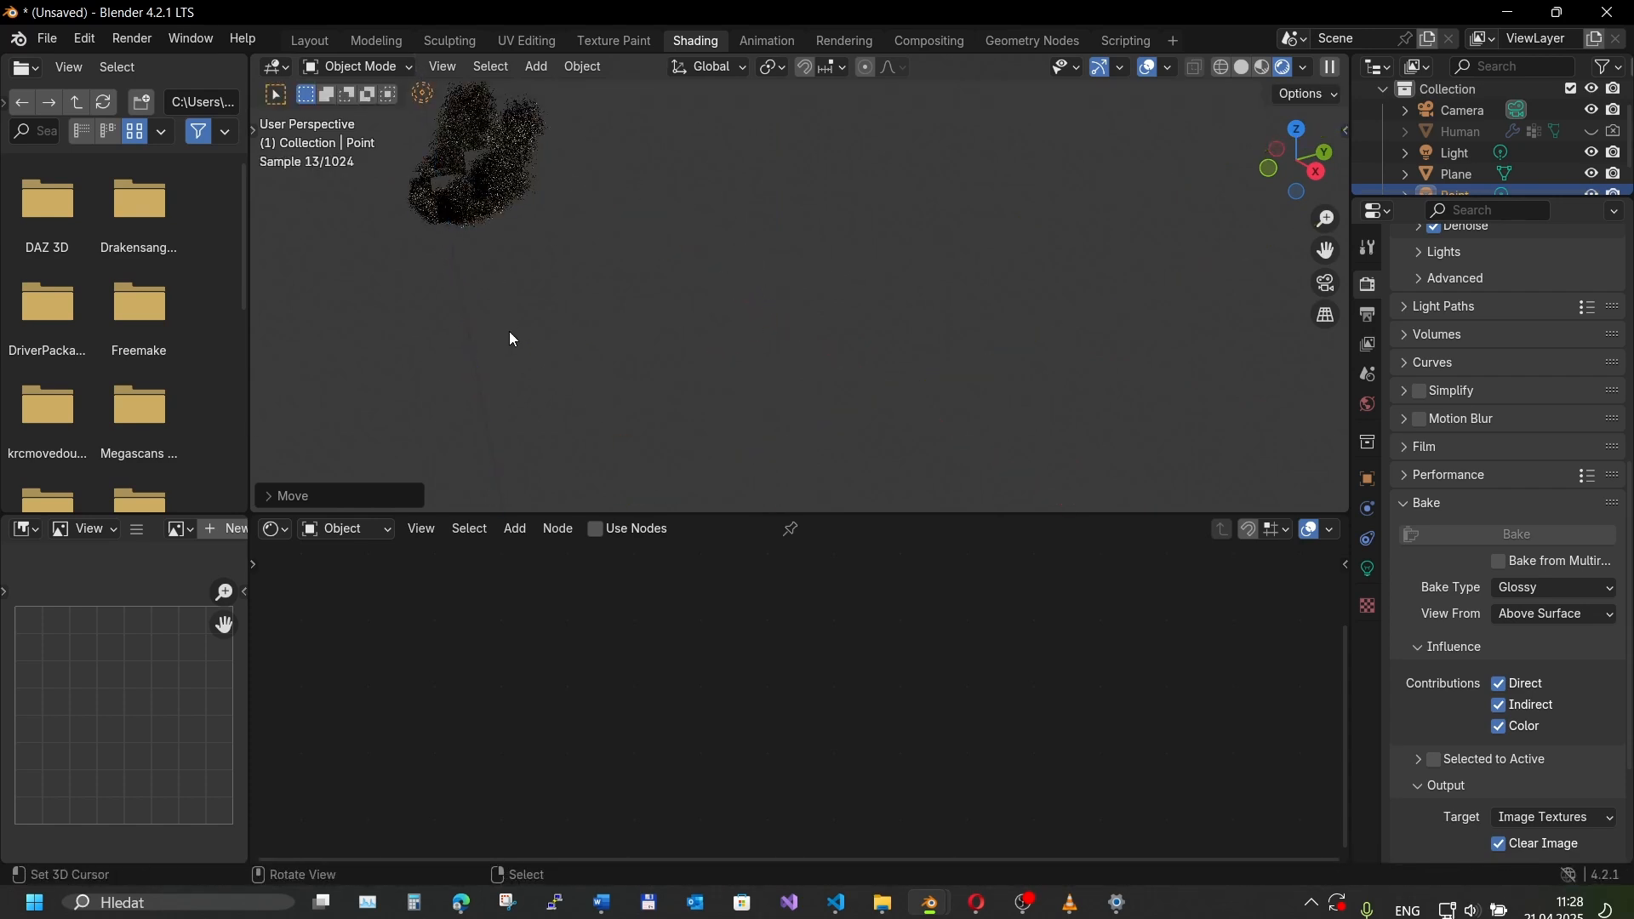
mouse_move(509, 339)
middle_mouse_down()
mouse_move(584, 333)
mouse_move(573, 347)
mouse_move(603, 260)
middle_mouse_up()
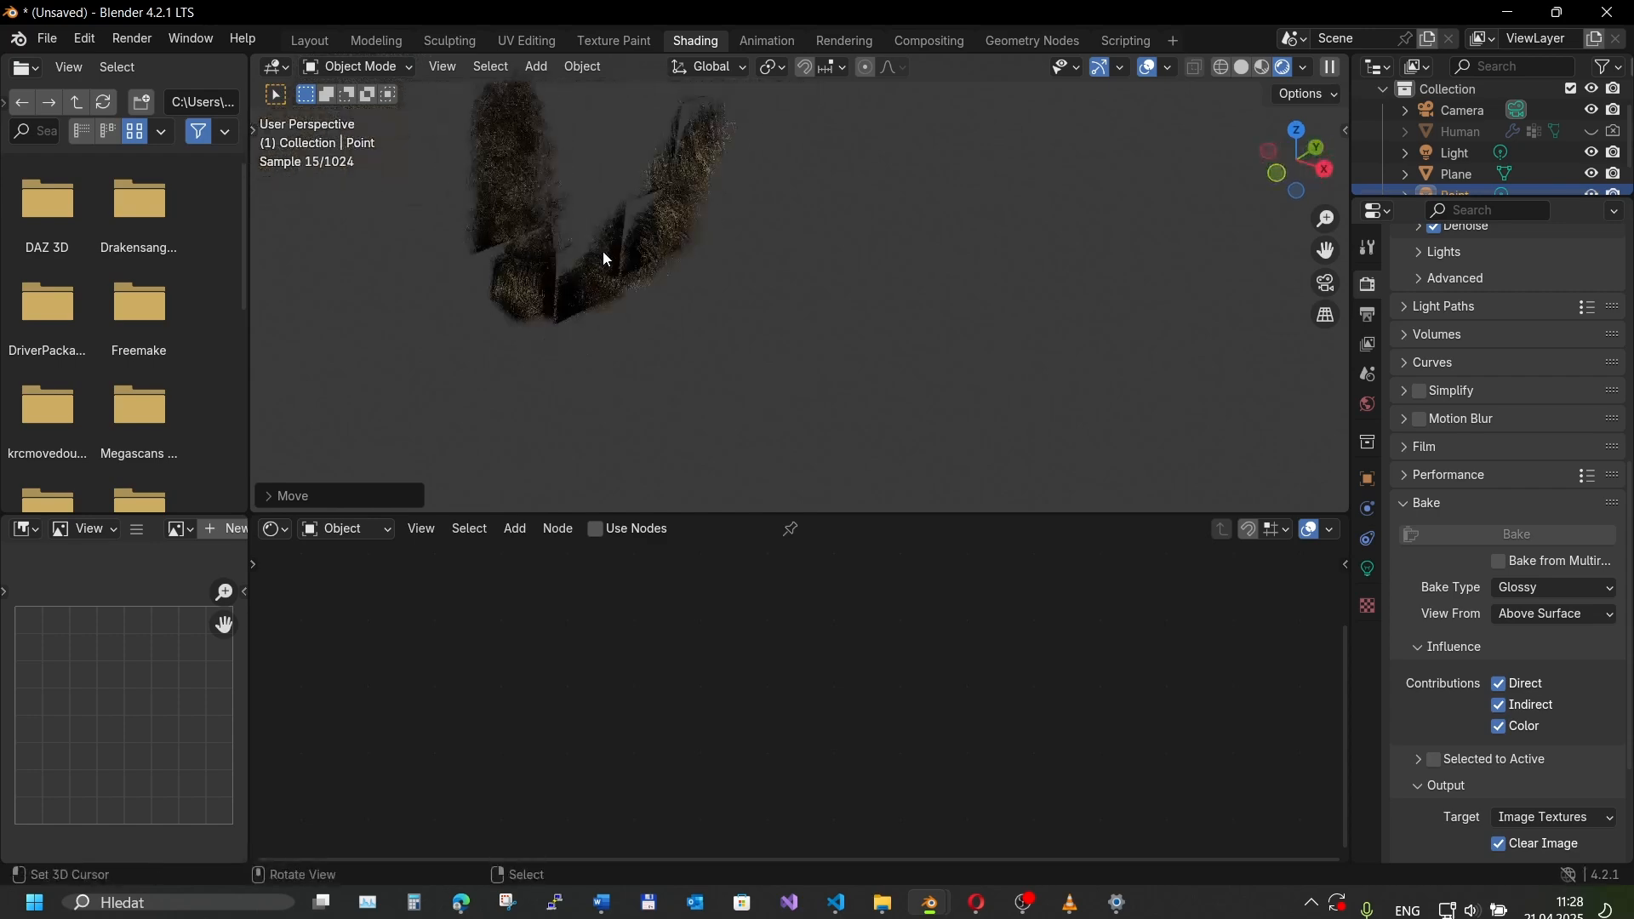
left_click(603, 251)
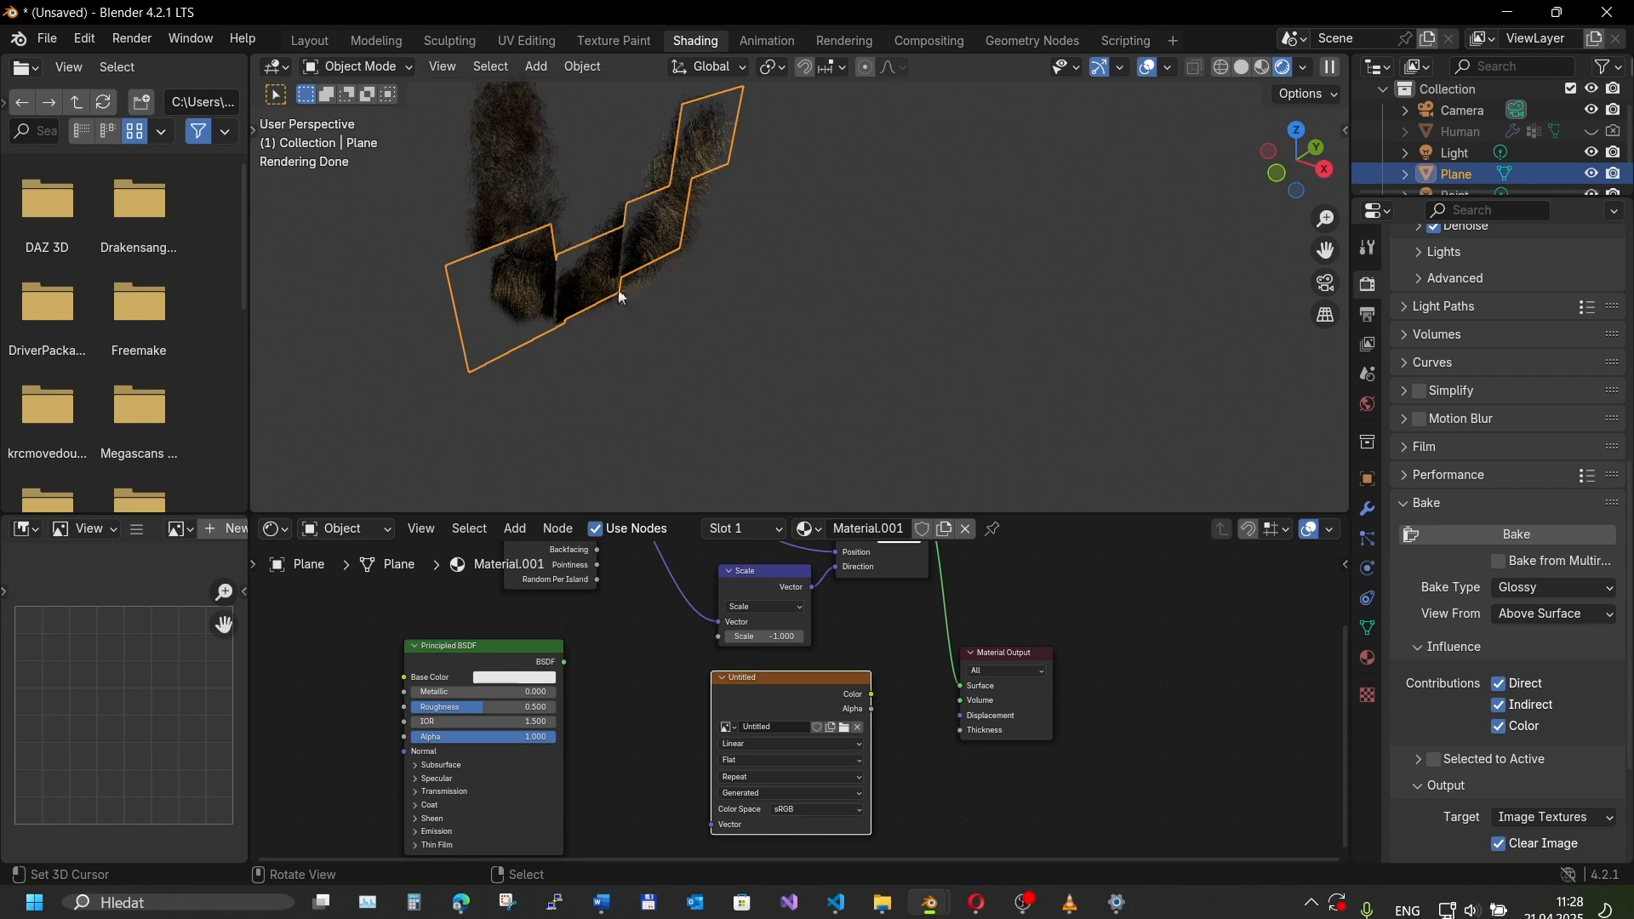
scroll(618, 290, "up", 4)
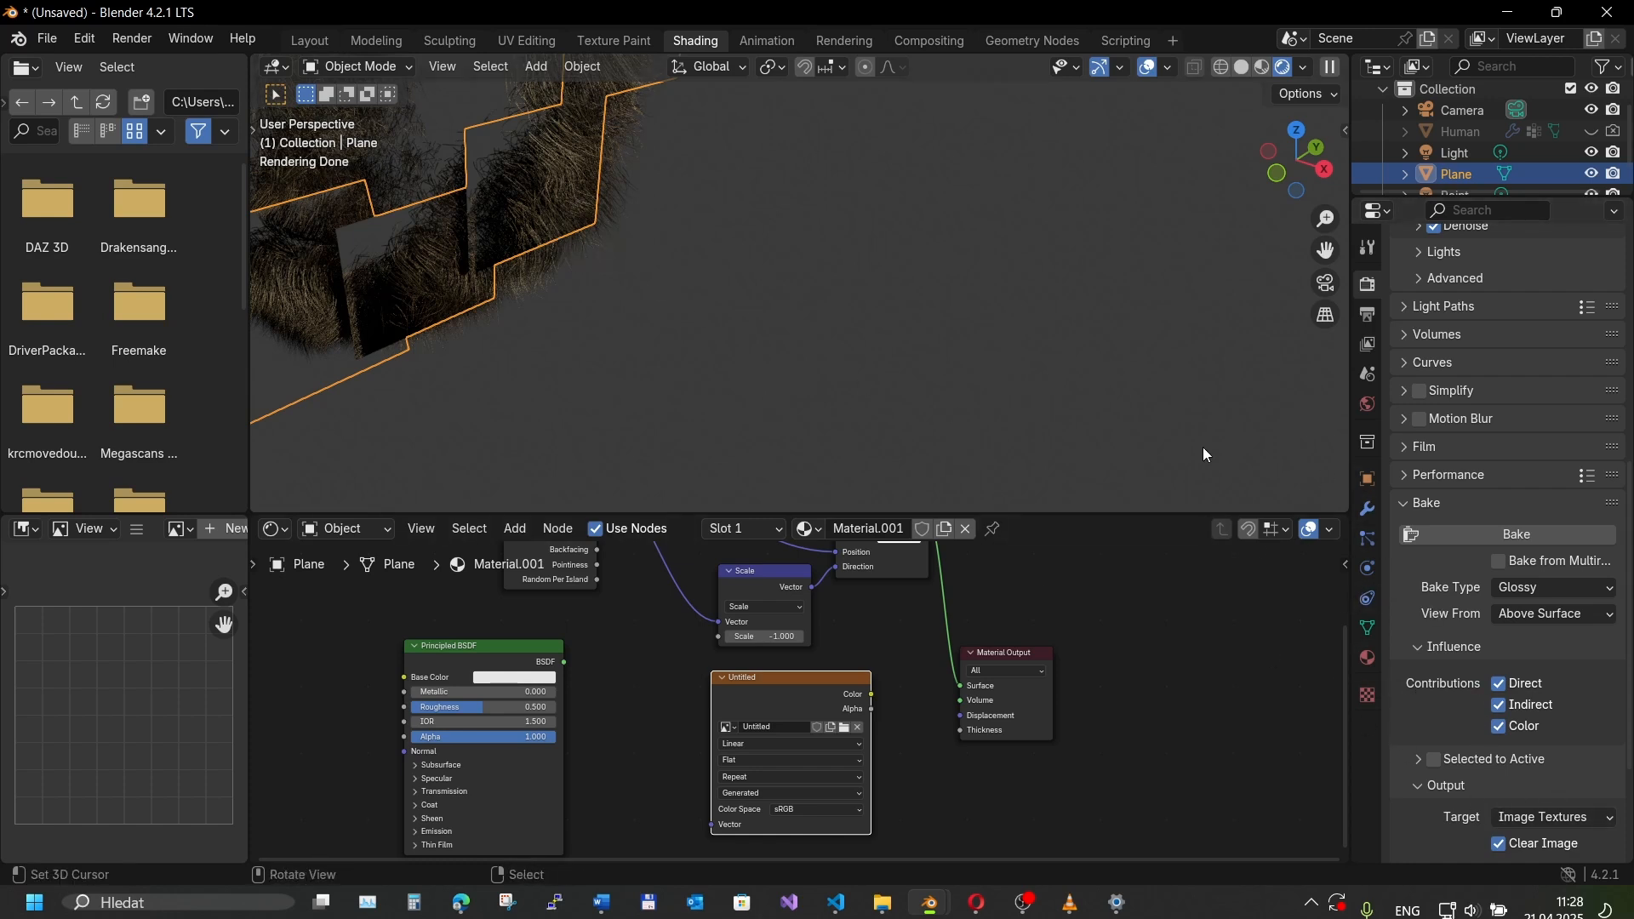
- Turn off Diffuse, Glossy, Transmission, Volume Scatter and Shadow ray visibility on the planes, keeping Camera
left_click(1365, 477)
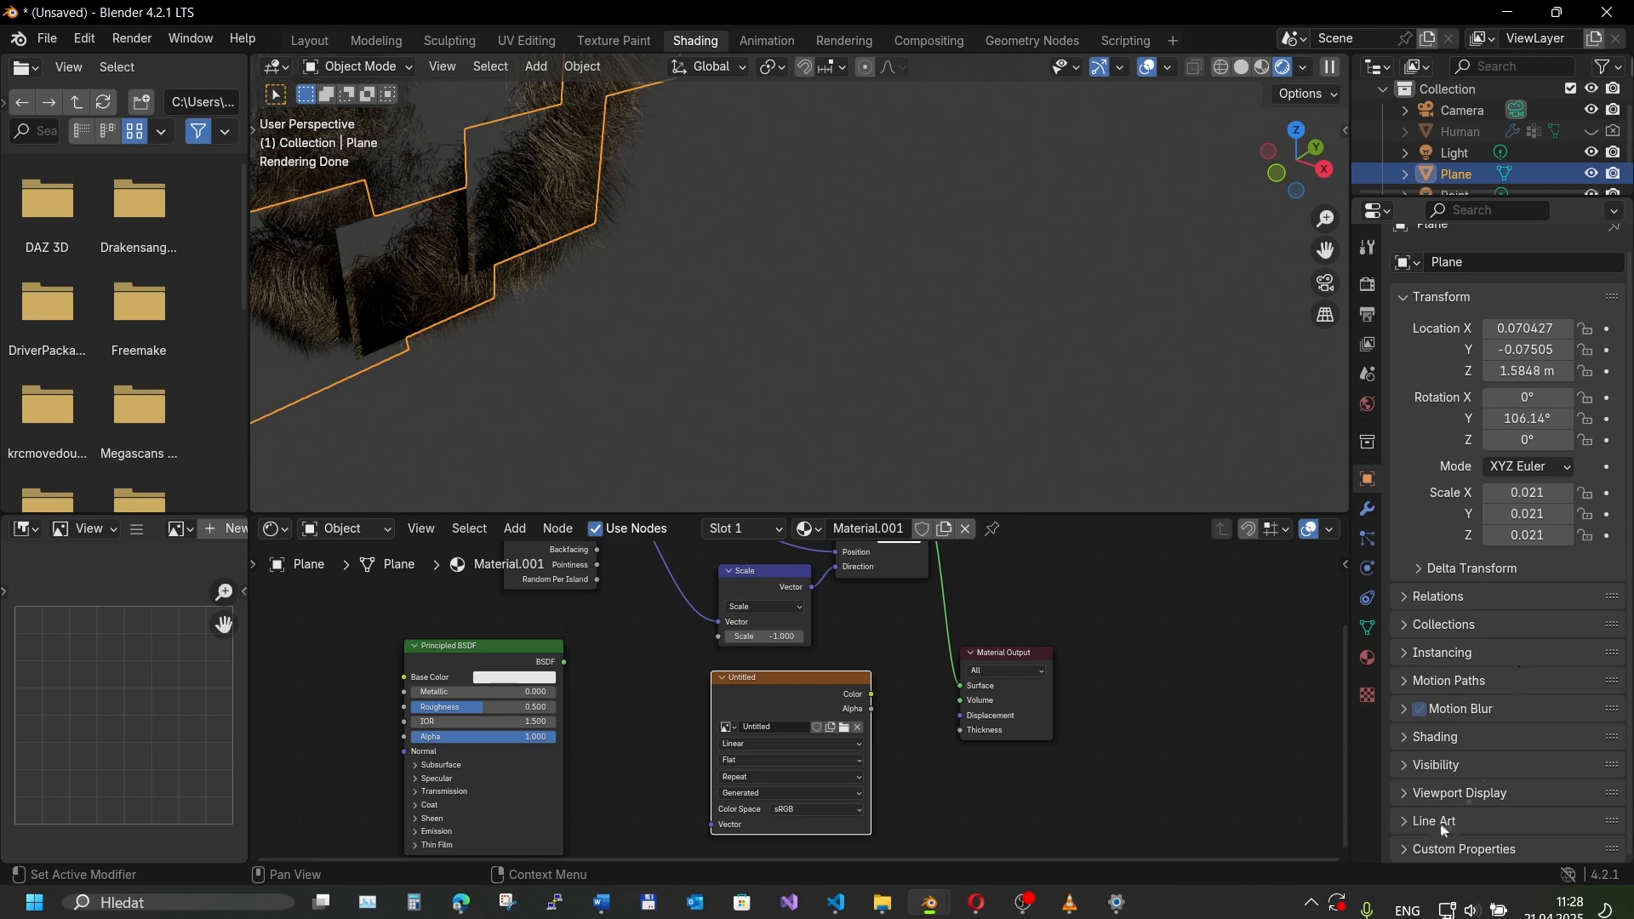
left_click(1434, 761)
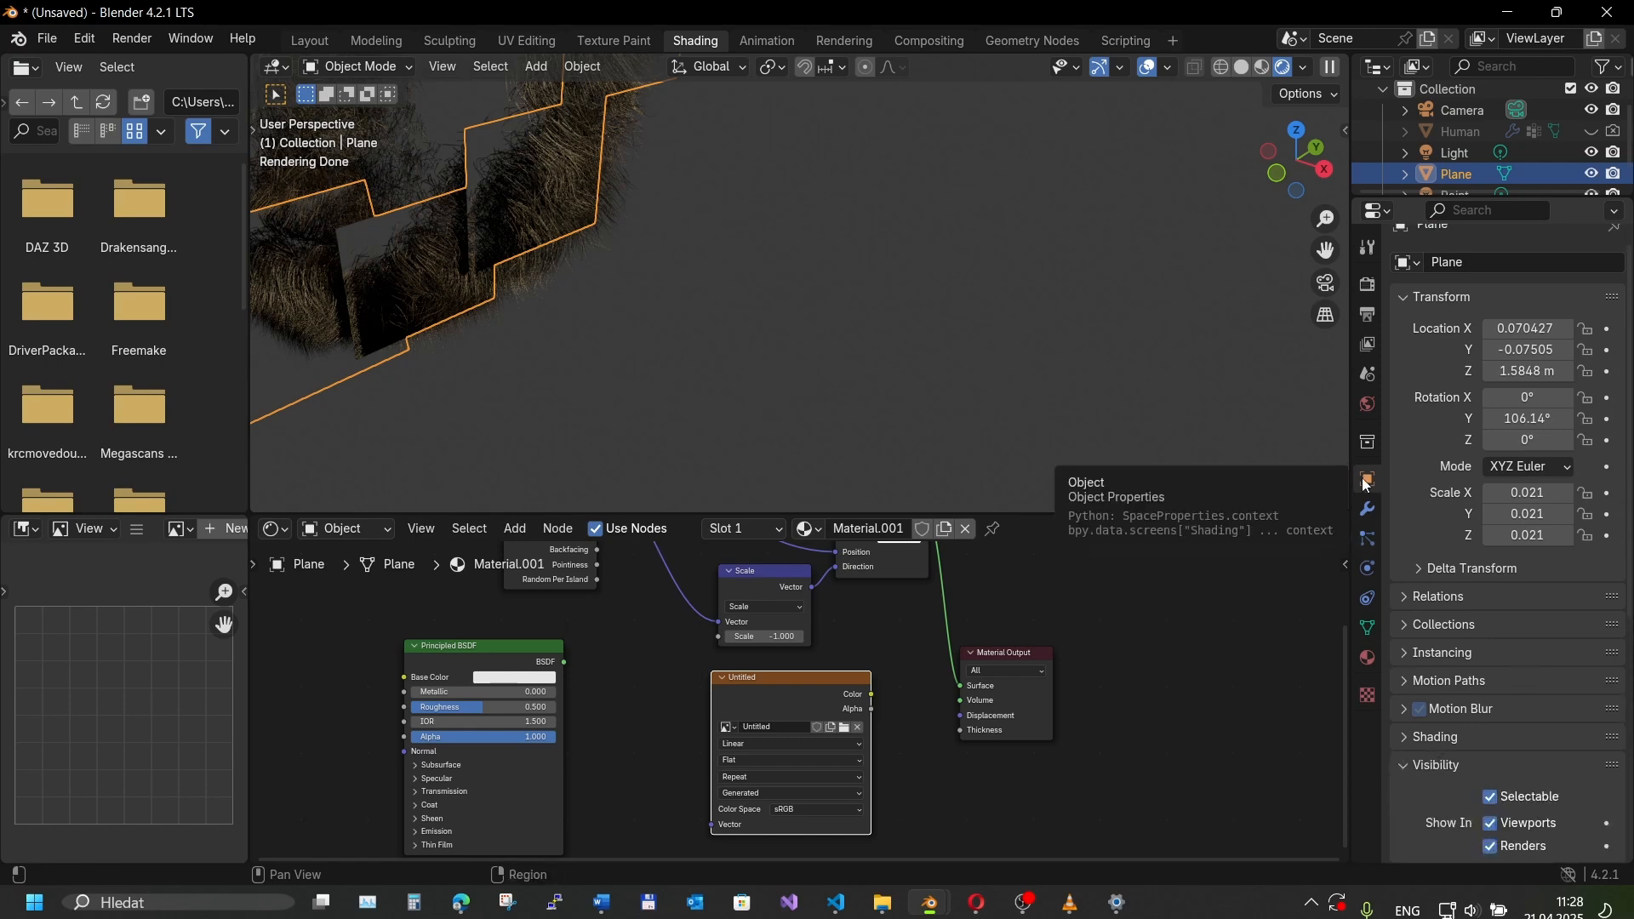
scroll(1457, 588, "down", 2)
scroll(1460, 664, "down", 4)
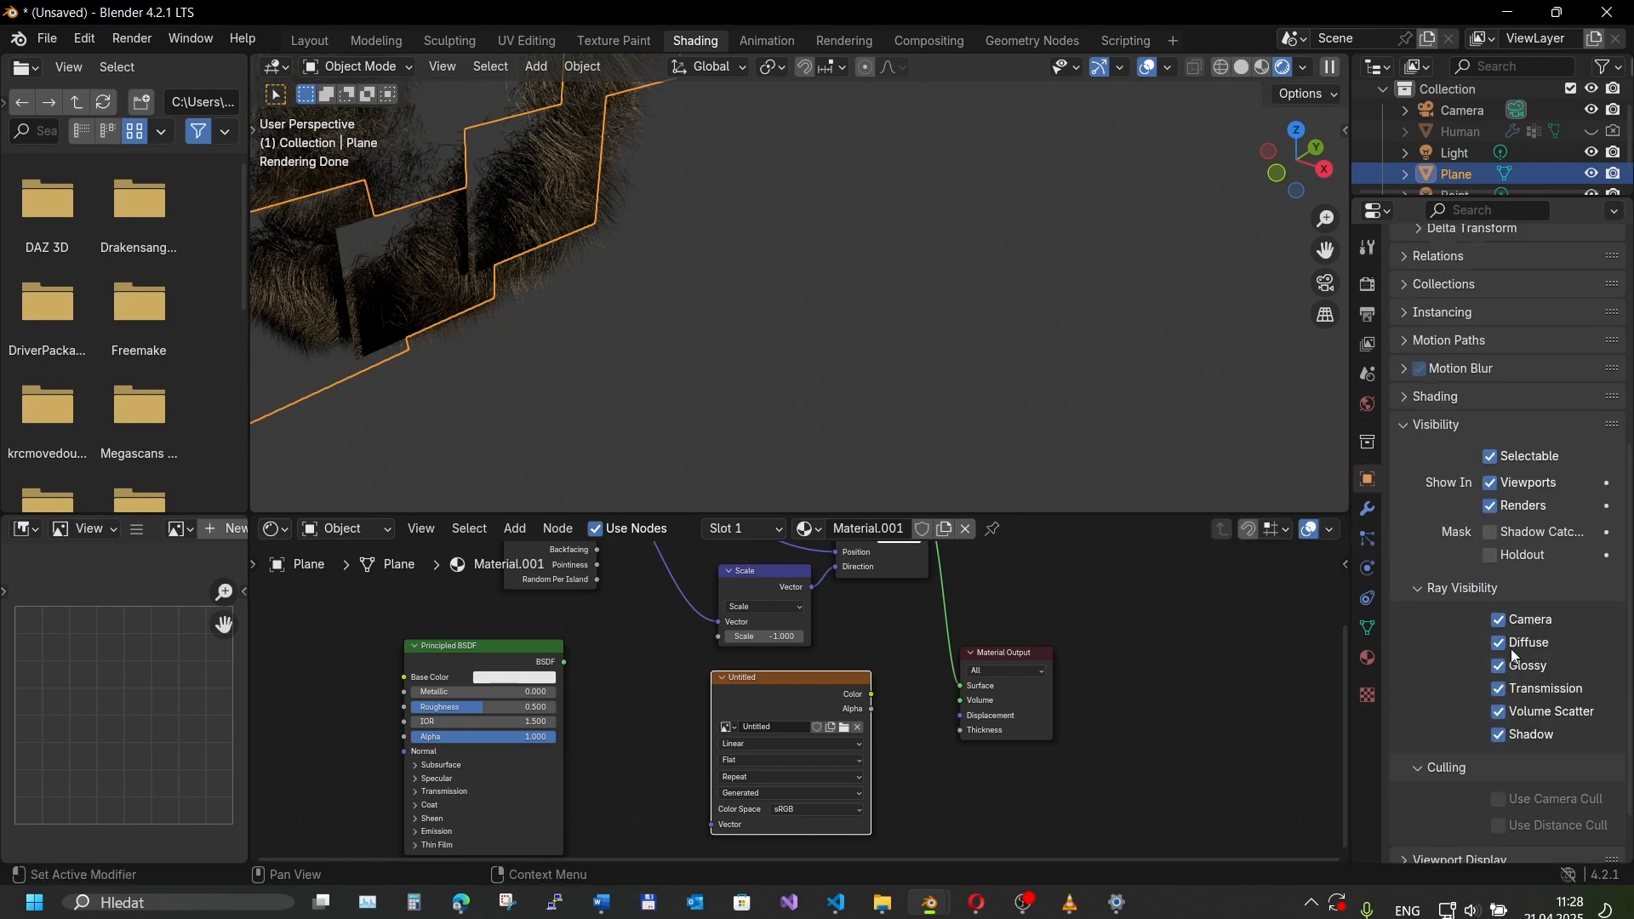
left_click_drag(1509, 649, 1501, 711)
left_click(1495, 761)
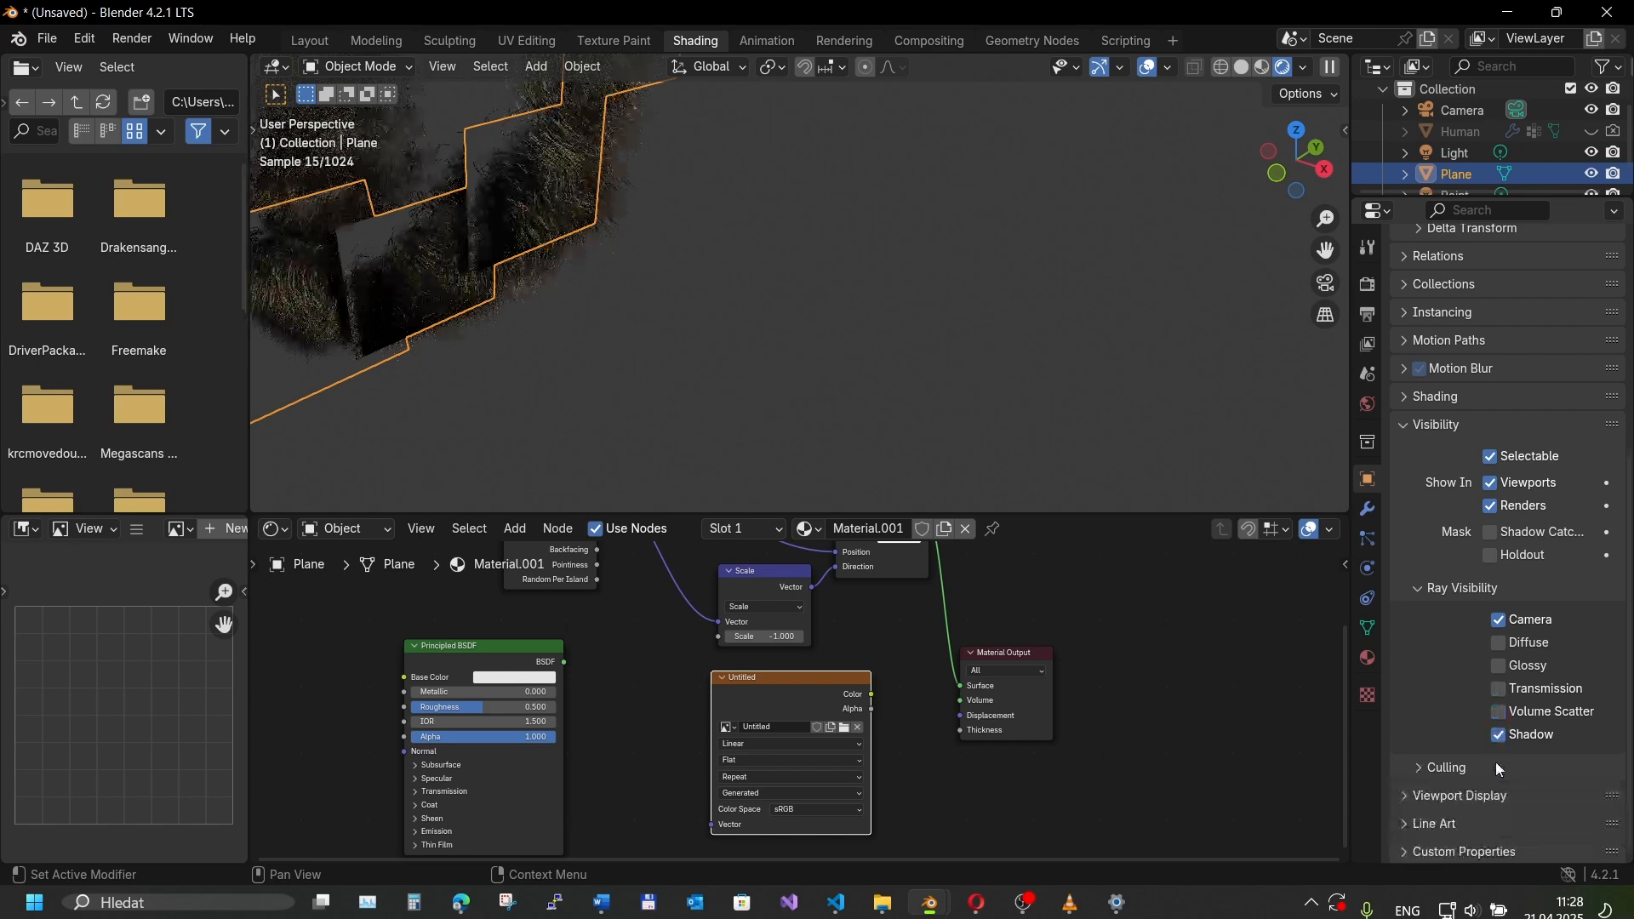
left_click(1490, 737)
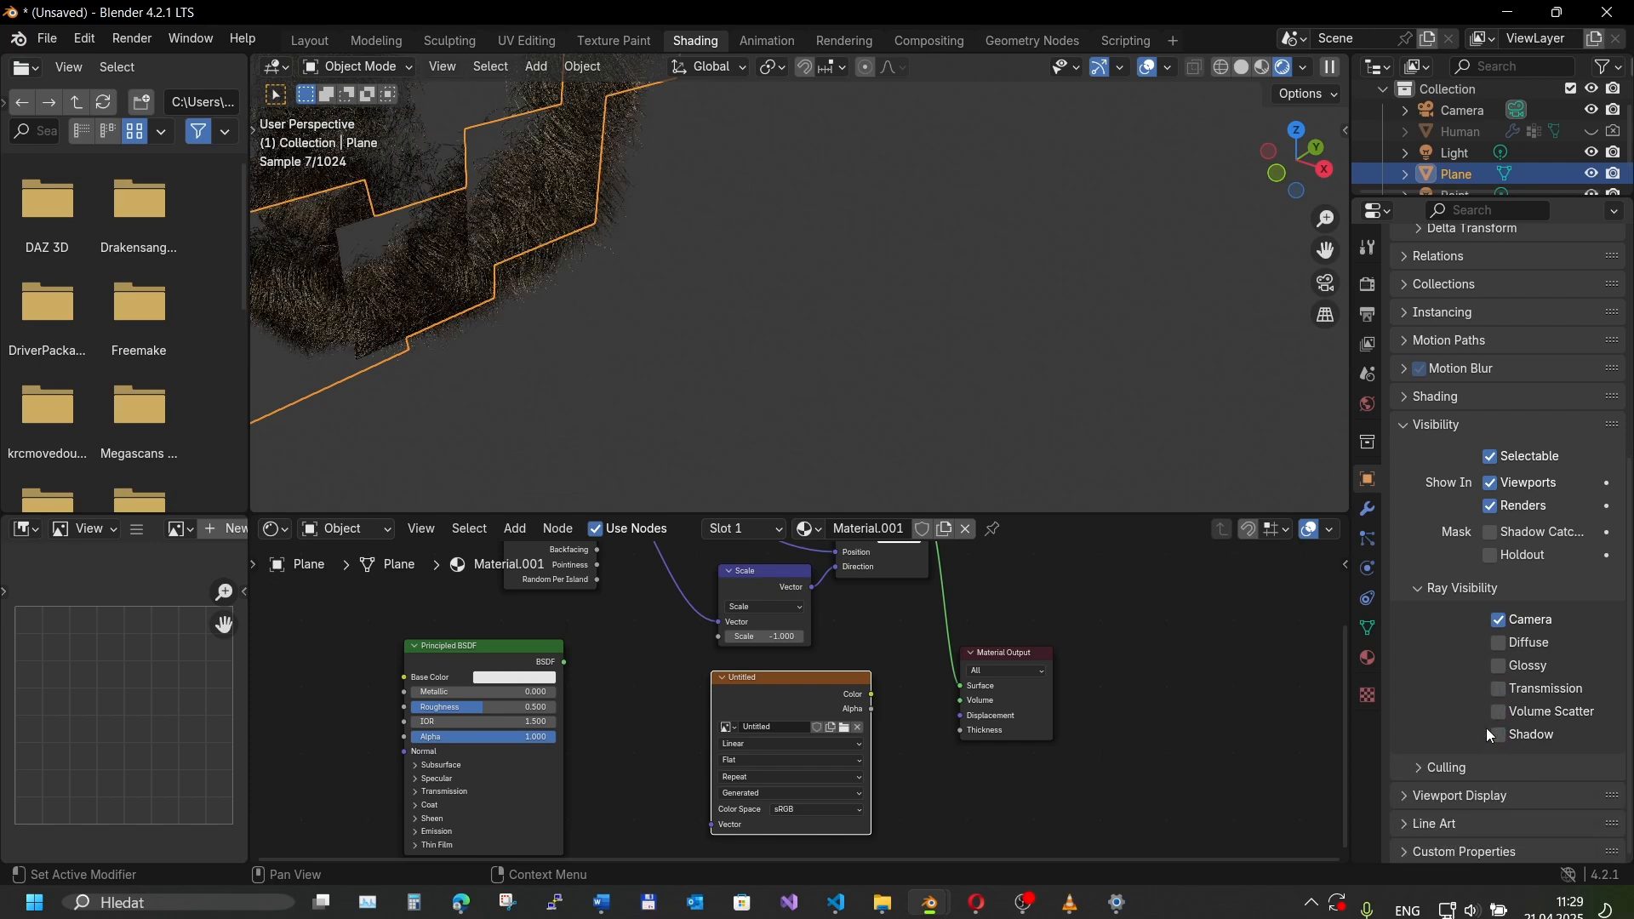
middle_click_drag(691, 361, 721, 355)
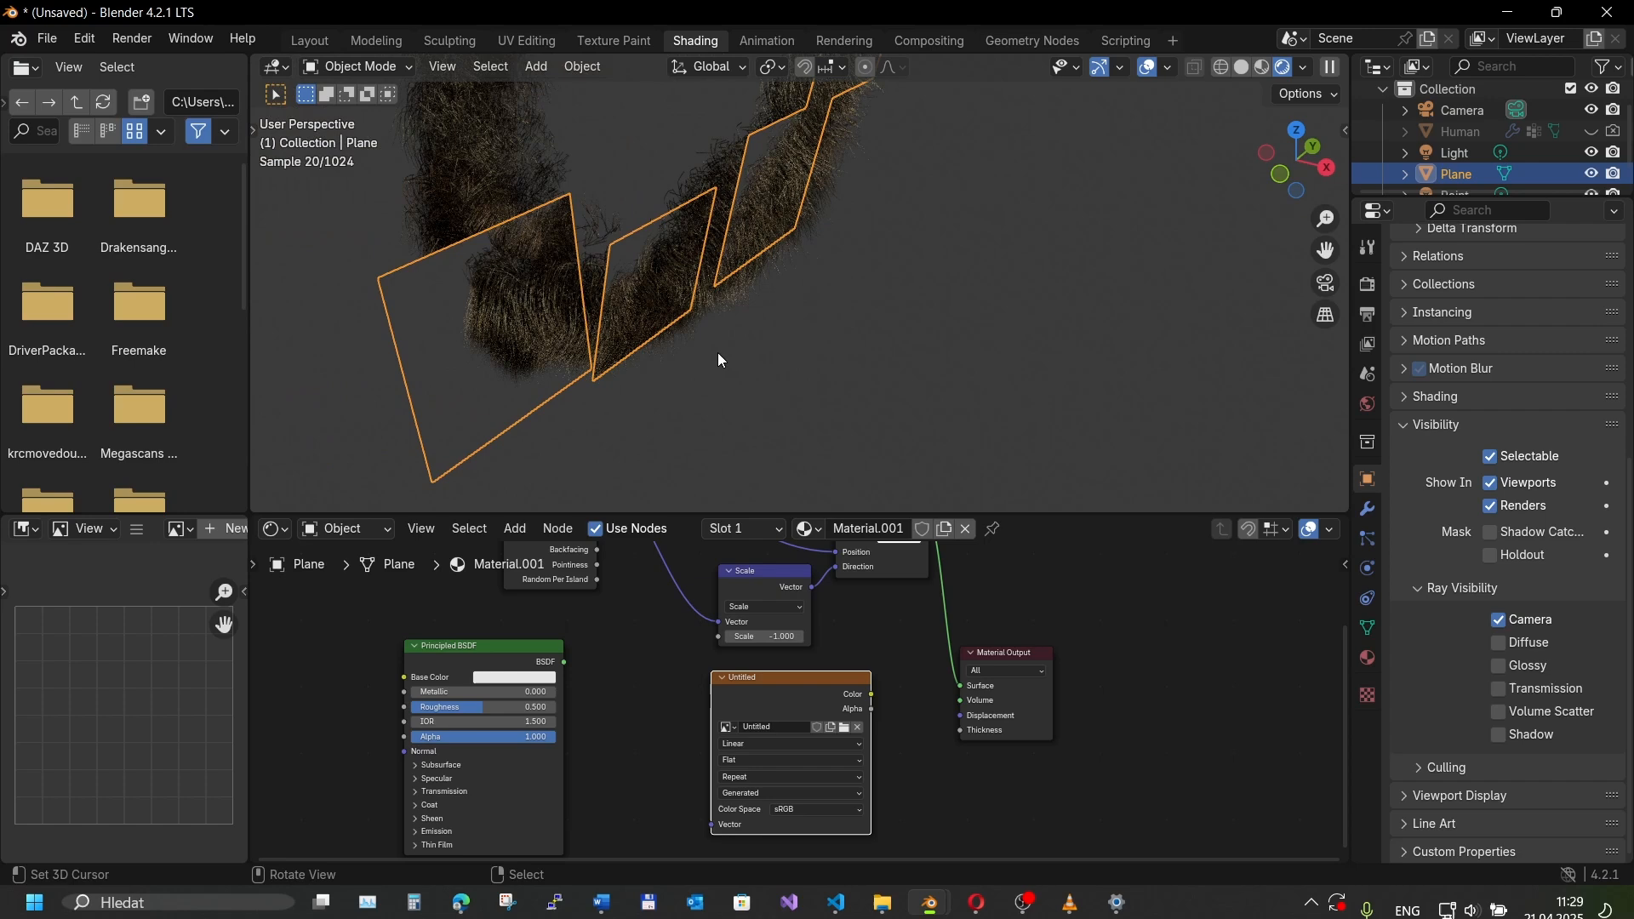
left_click(1367, 626)
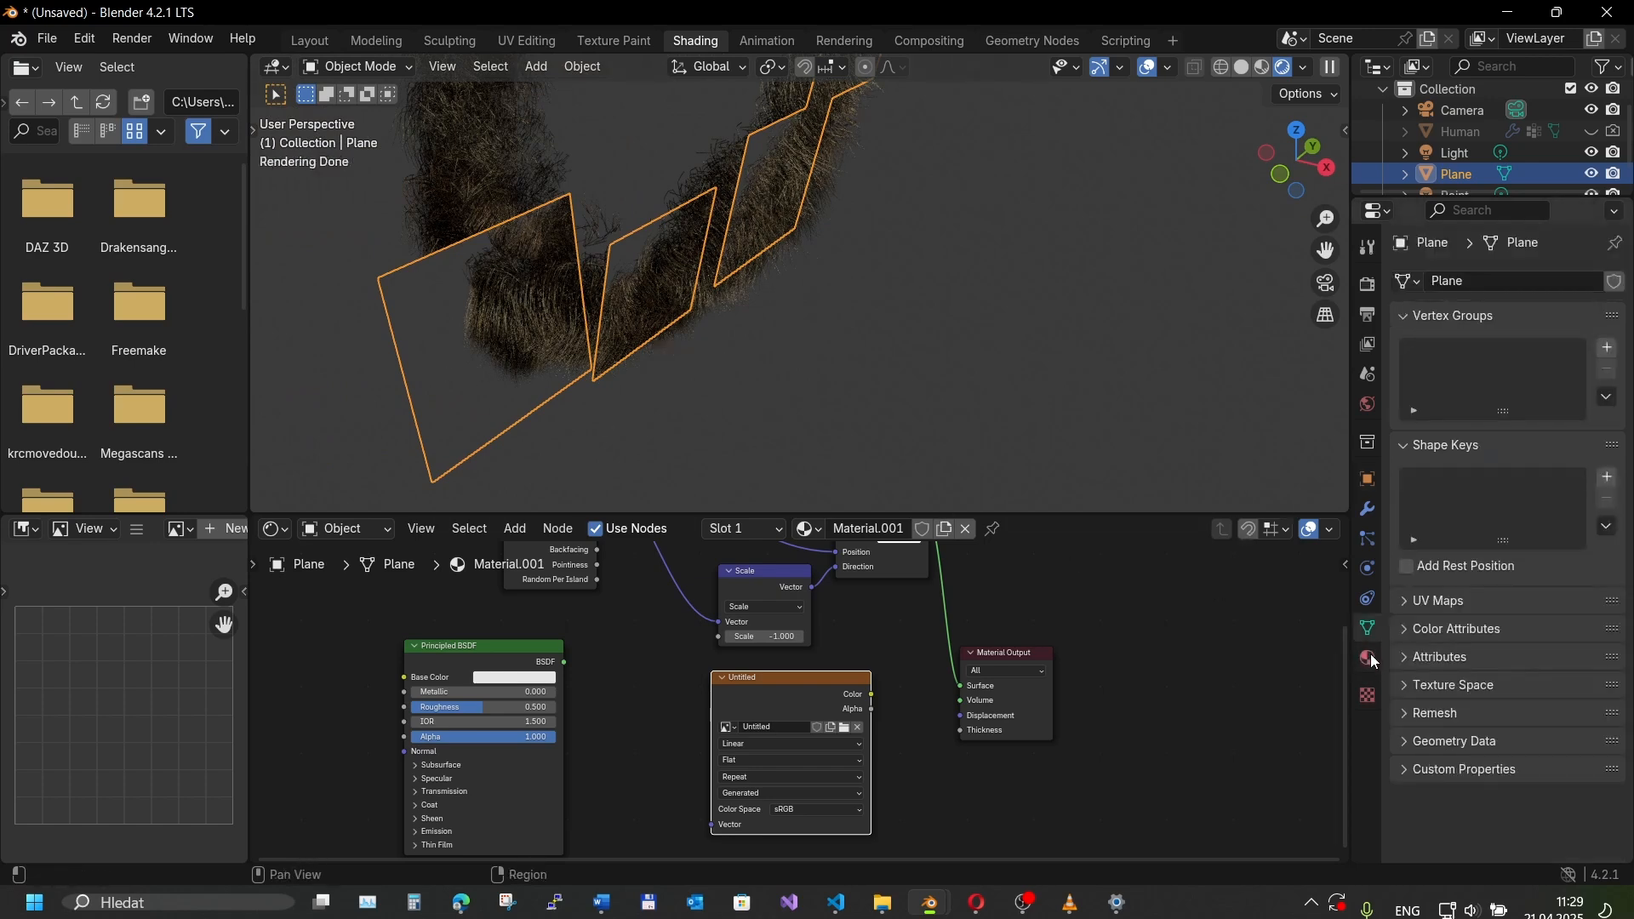
- Bake the Glossy pass of the beard into the Untitled image on the card planes
left_click(1366, 282)
scroll(1459, 583, "down", 5)
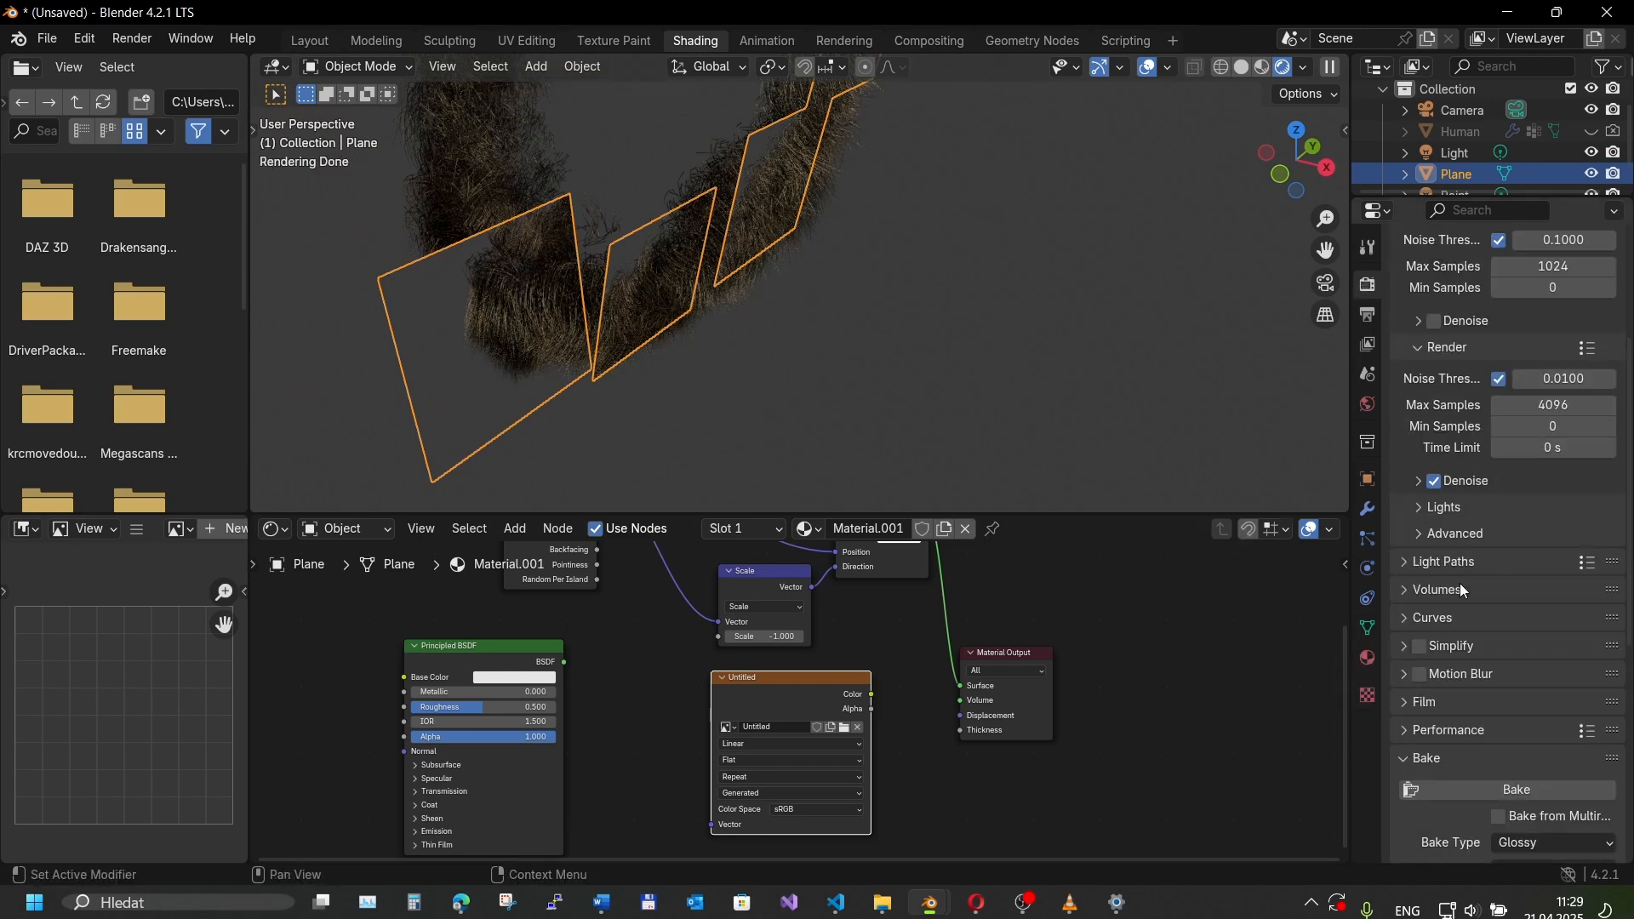
scroll(1460, 584, "down", 5)
scroll(1573, 434, "down", 1)
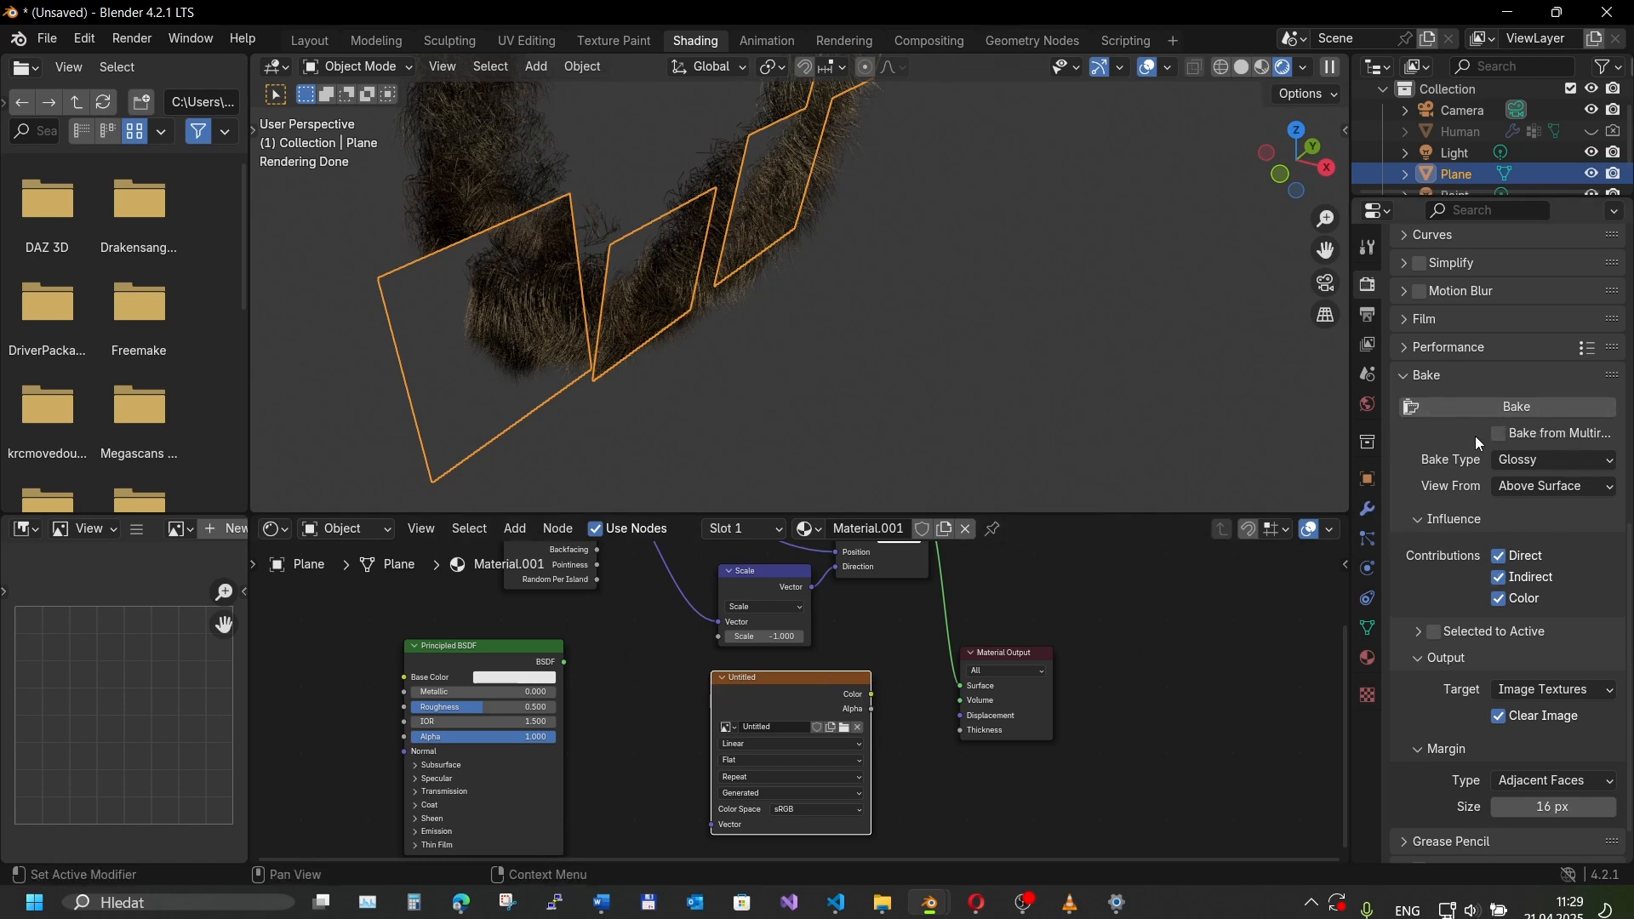
left_click(1481, 401)
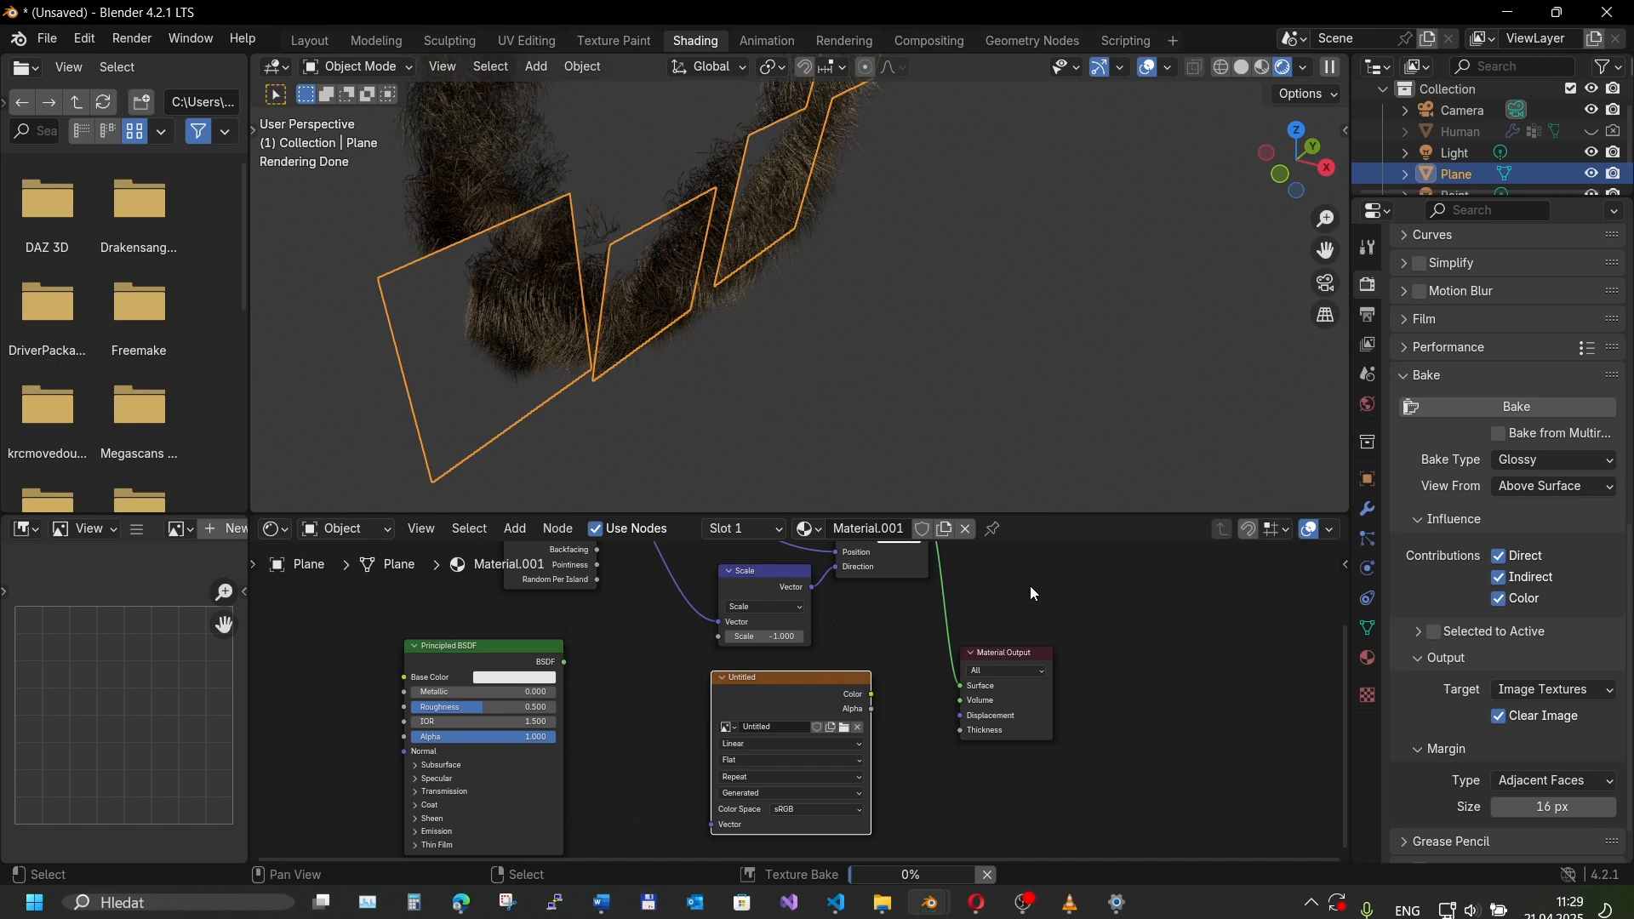
scroll(535, 425, "up", 3)
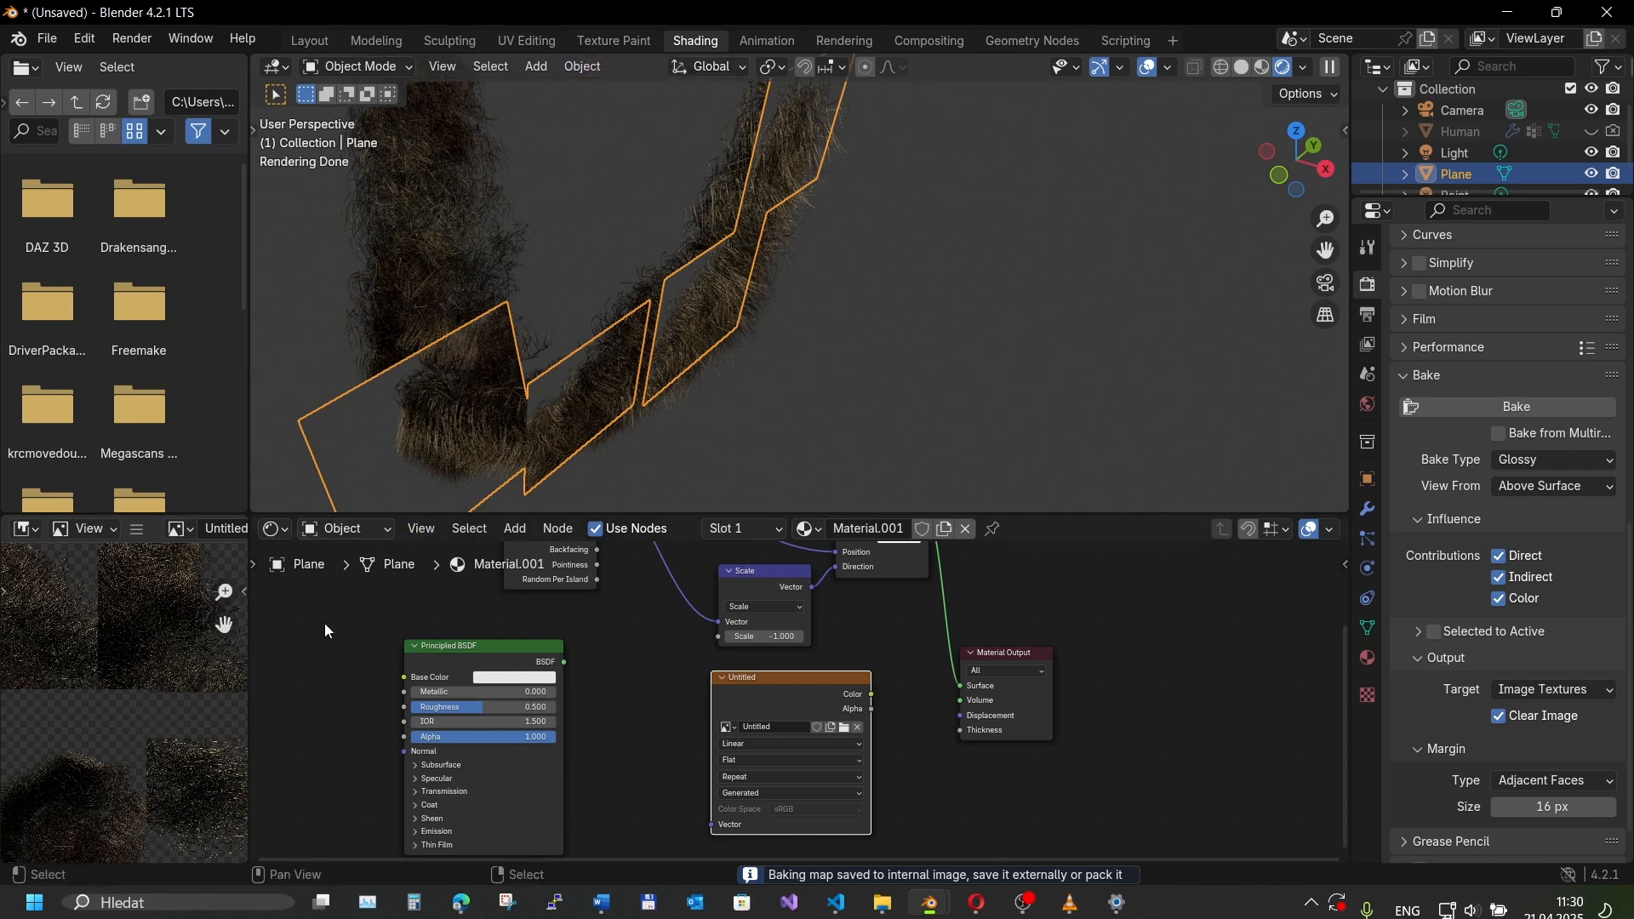
- Widen the Image Editor and pan over the baked beard texture to inspect it
left_click_drag(252, 562, 669, 573)
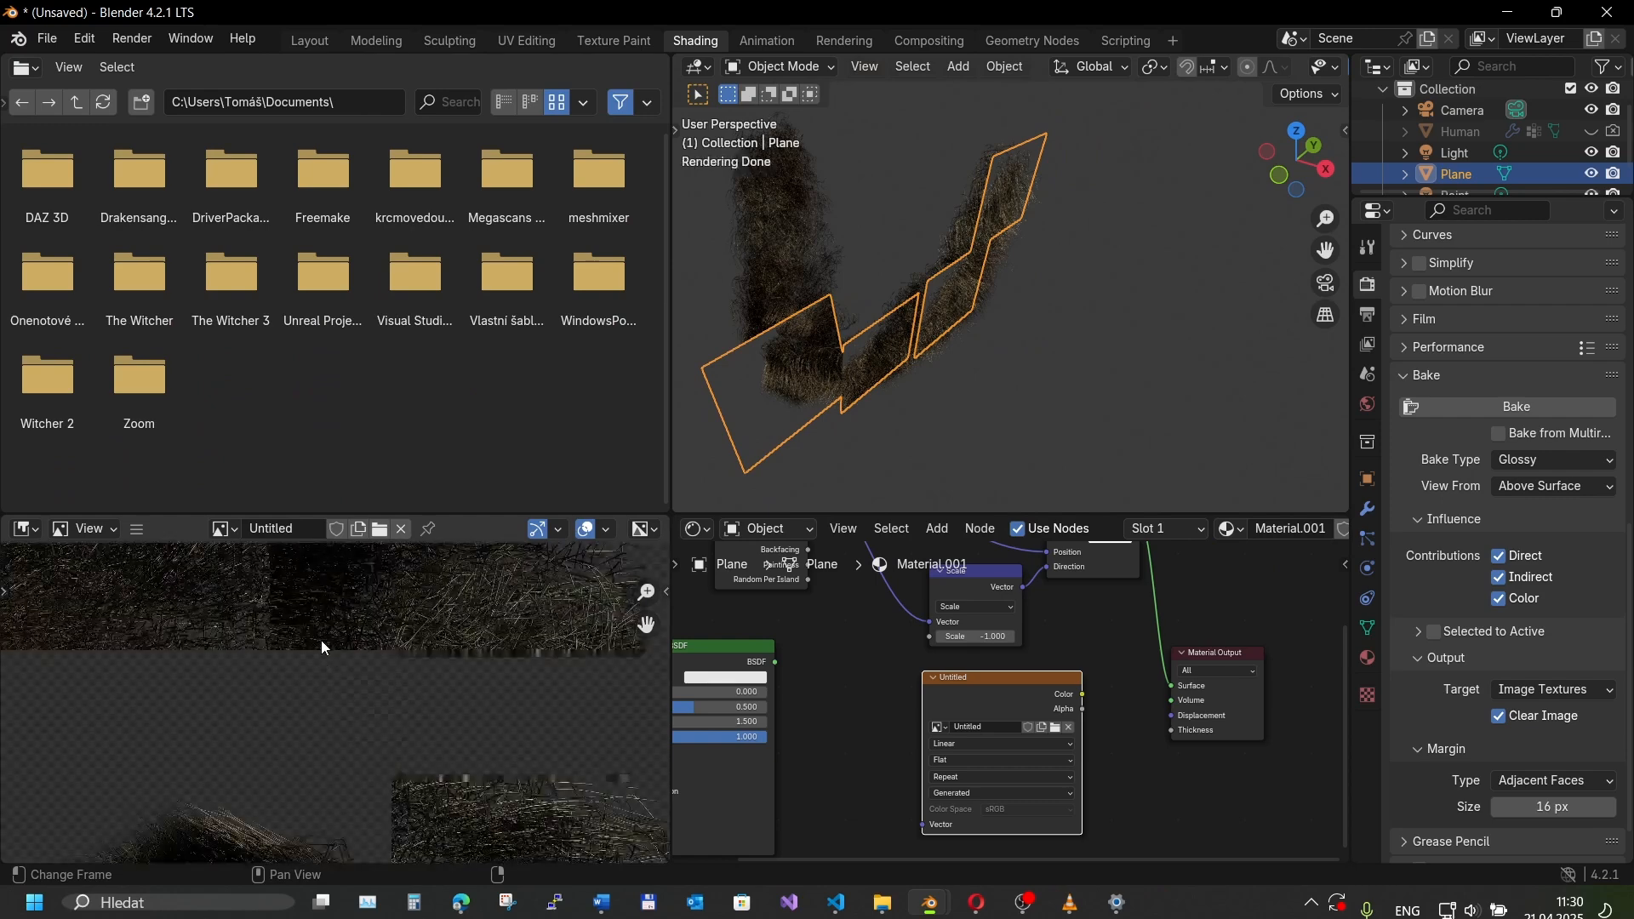
middle_click_drag(321, 639, 325, 741)
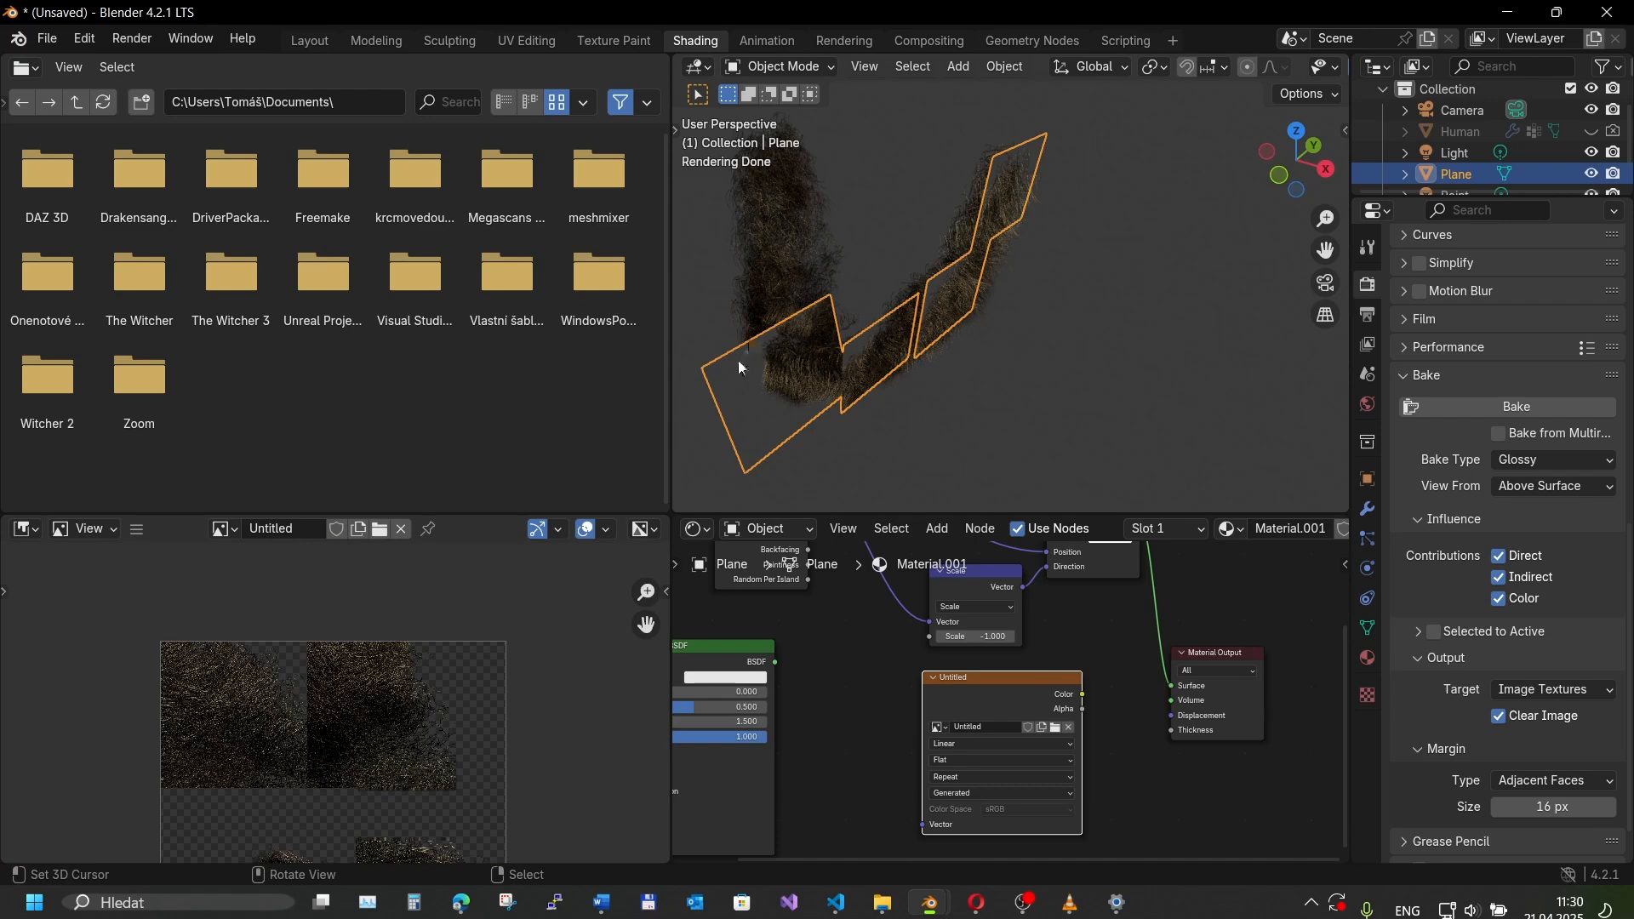
scroll(738, 360, "up", 5)
scroll(321, 718, "down", 1)
middle_click_drag(320, 717, 347, 672)
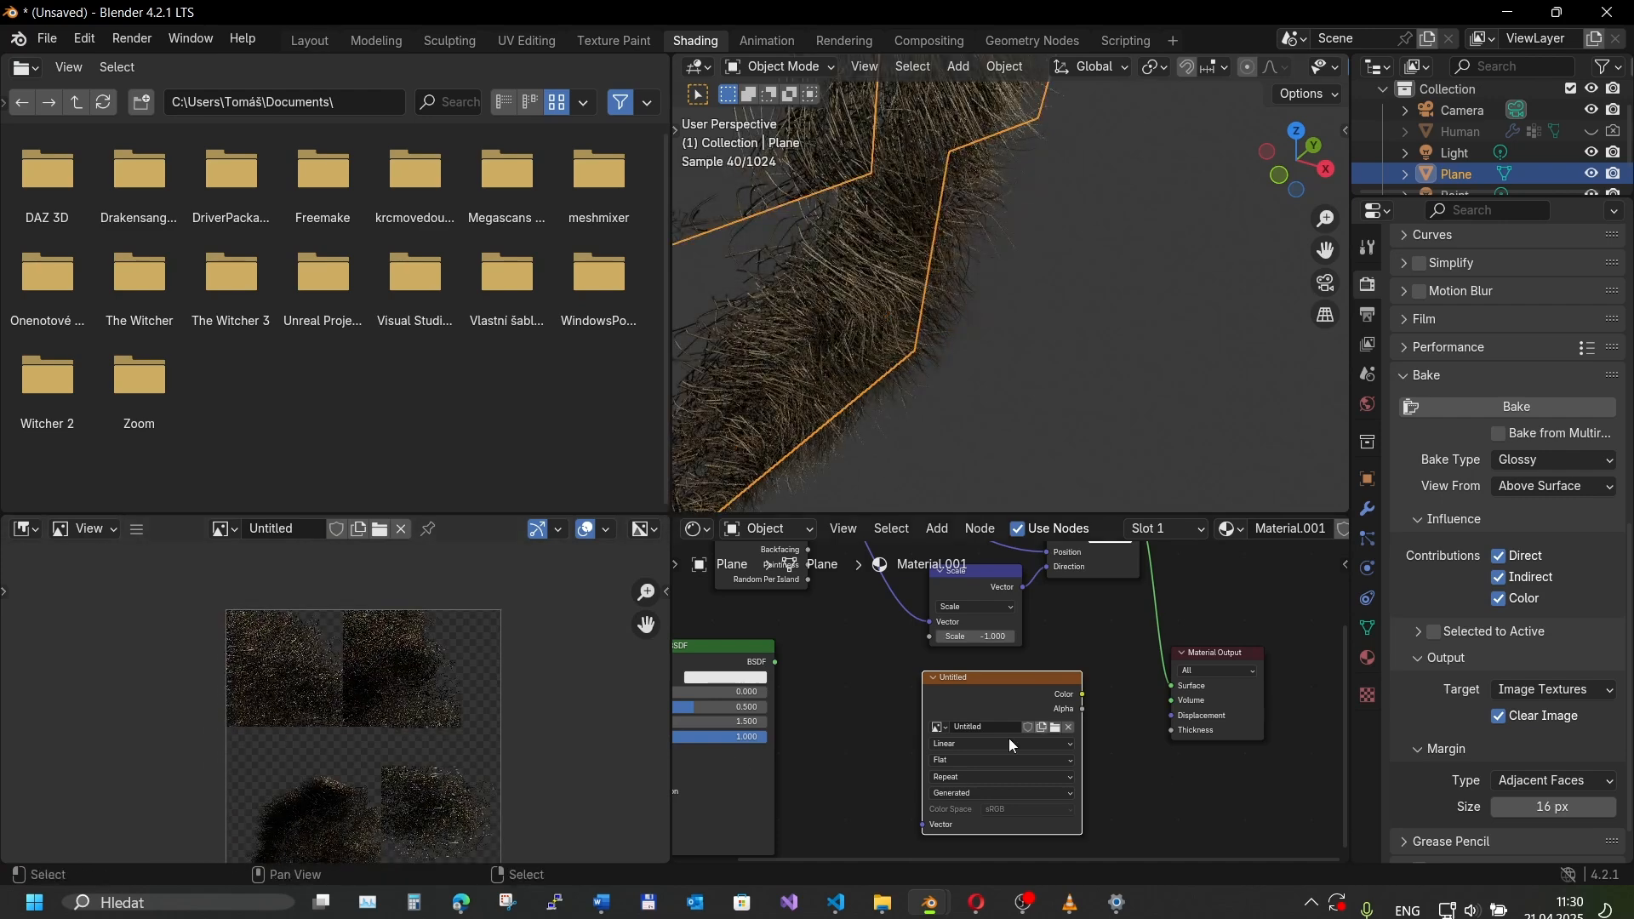
- Save the baked Untitled image out as an image file
left_click(136, 529)
mouse_move(178, 574)
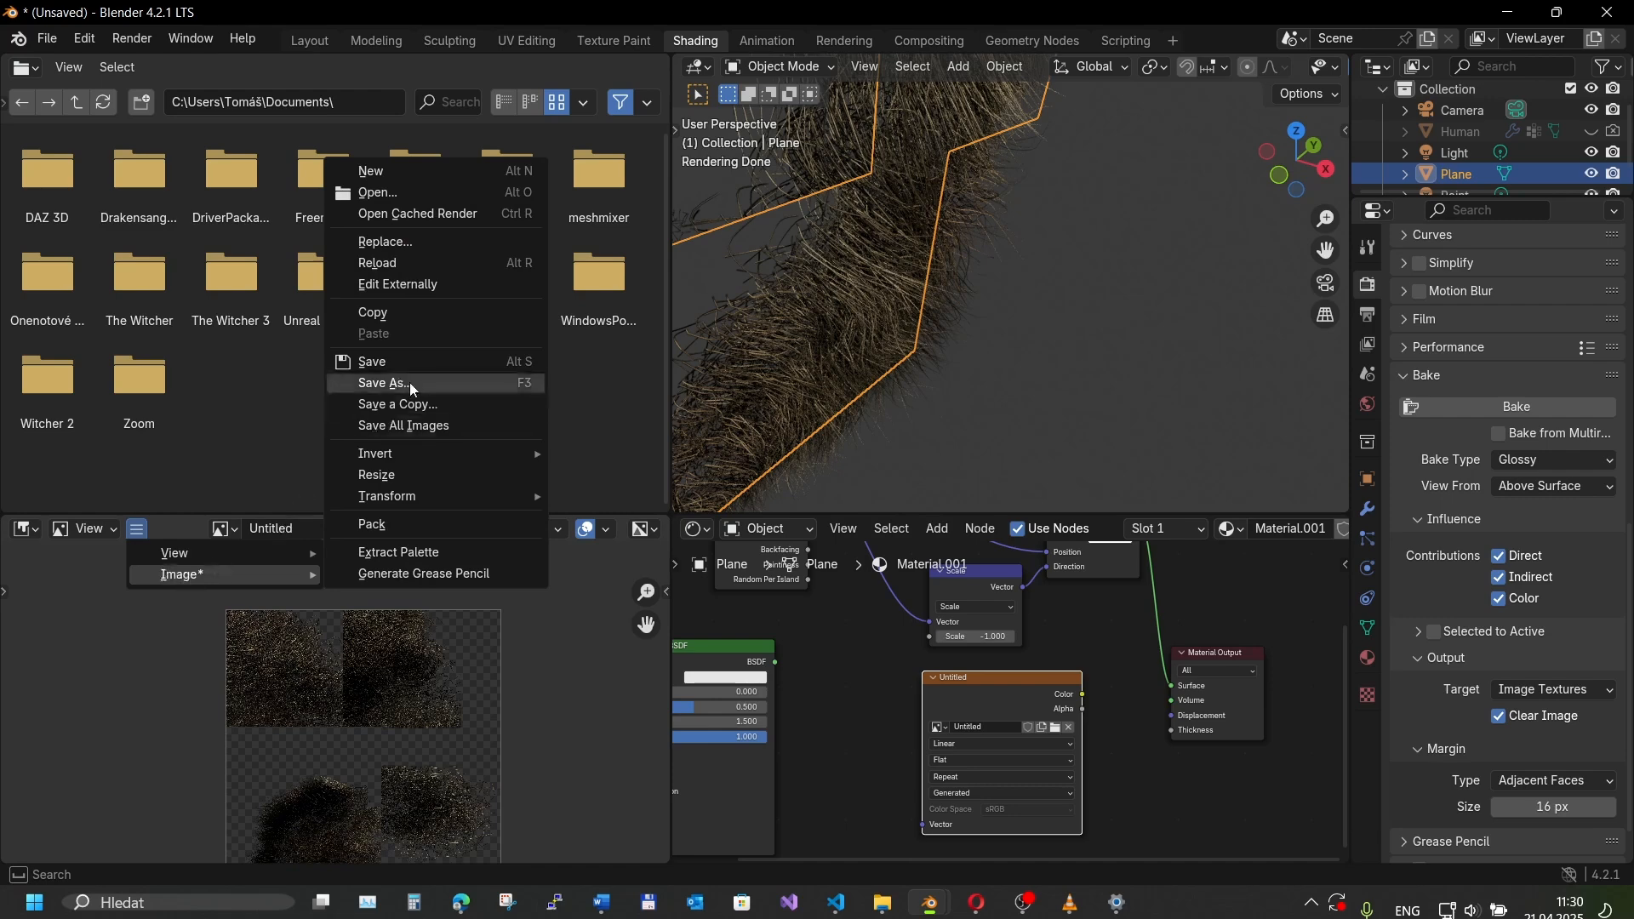
left_click(410, 381)
left_click(1175, 723)
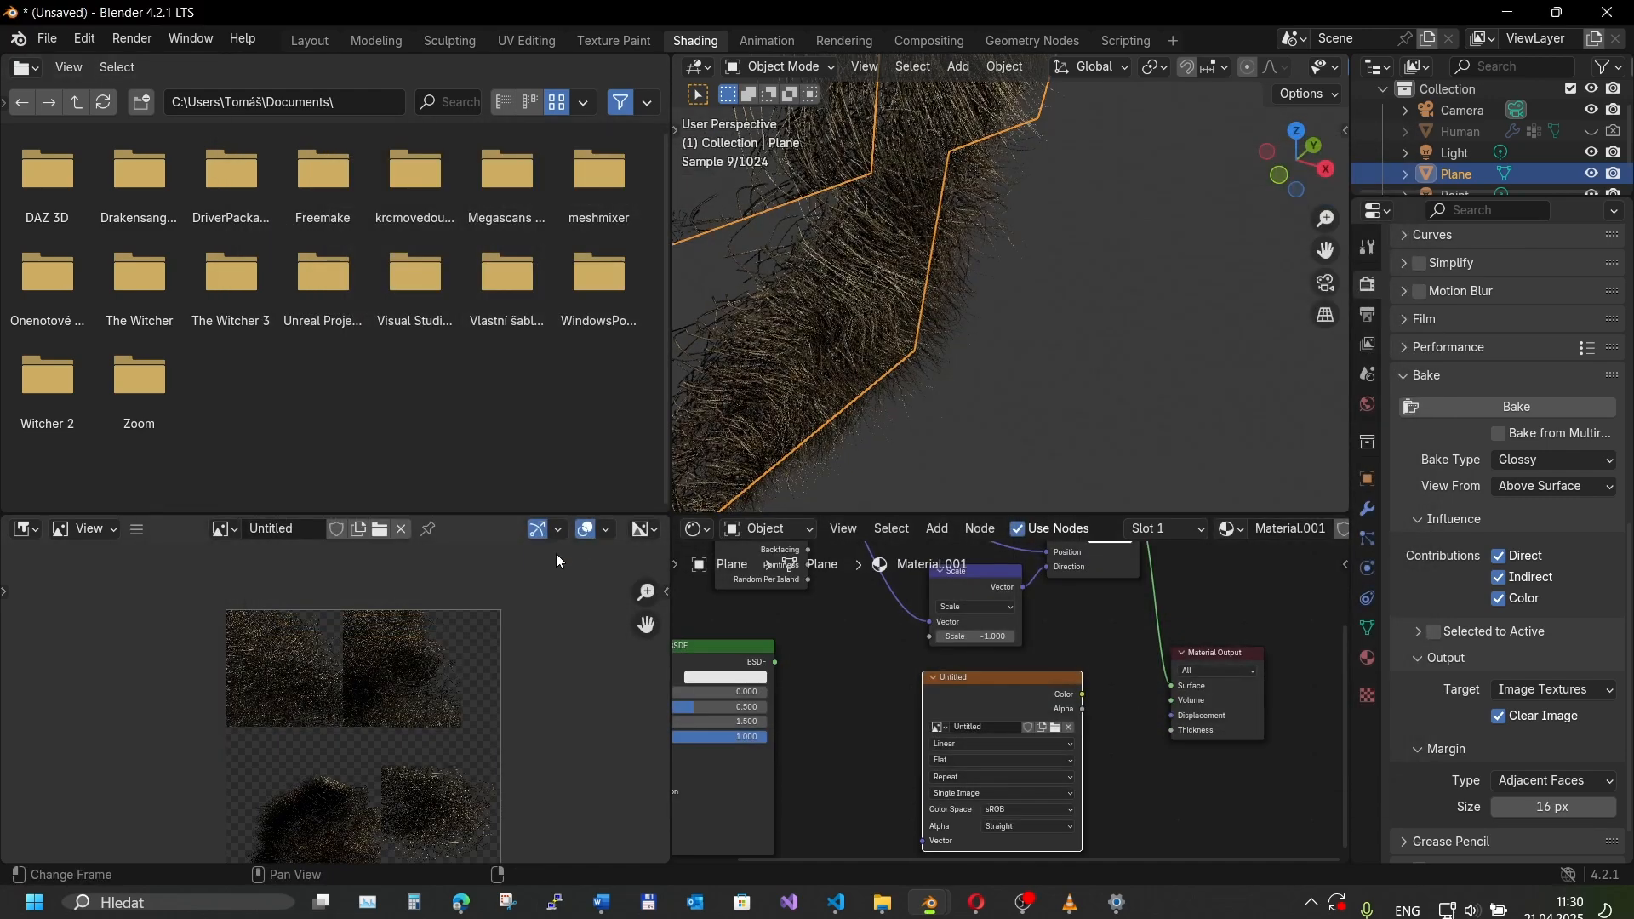
scroll(416, 698, "down", 1)
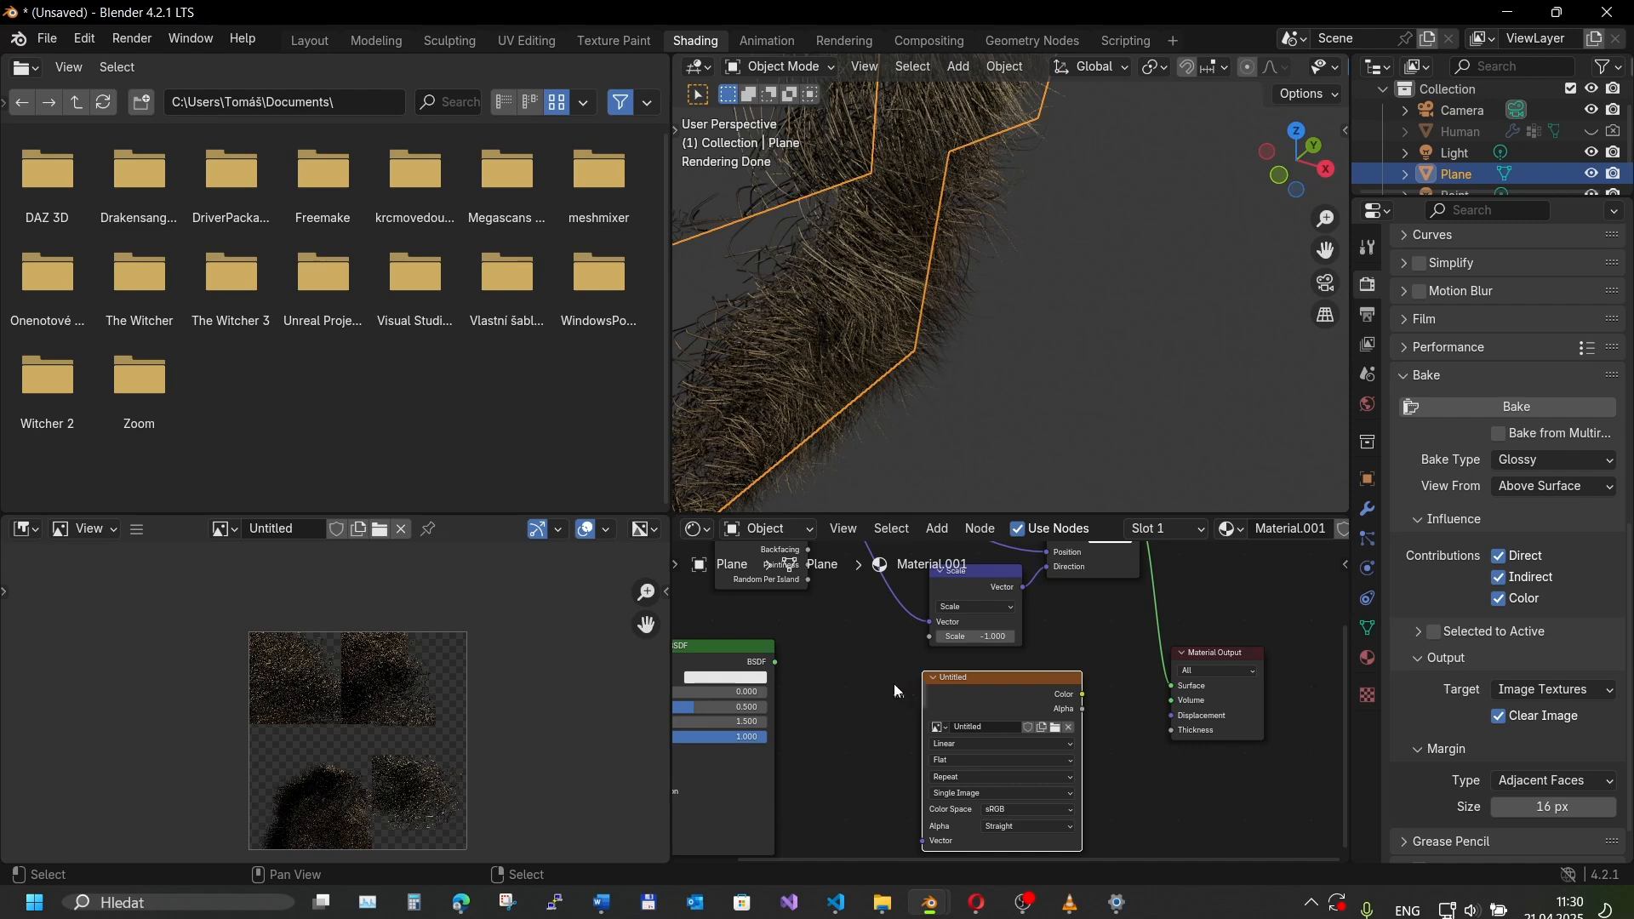
- Wire the Principled BSDF to the Material Output and the baked image Color into Base Color
middle_click_drag(893, 683, 818, 728)
left_click_drag(901, 723, 898, 726)
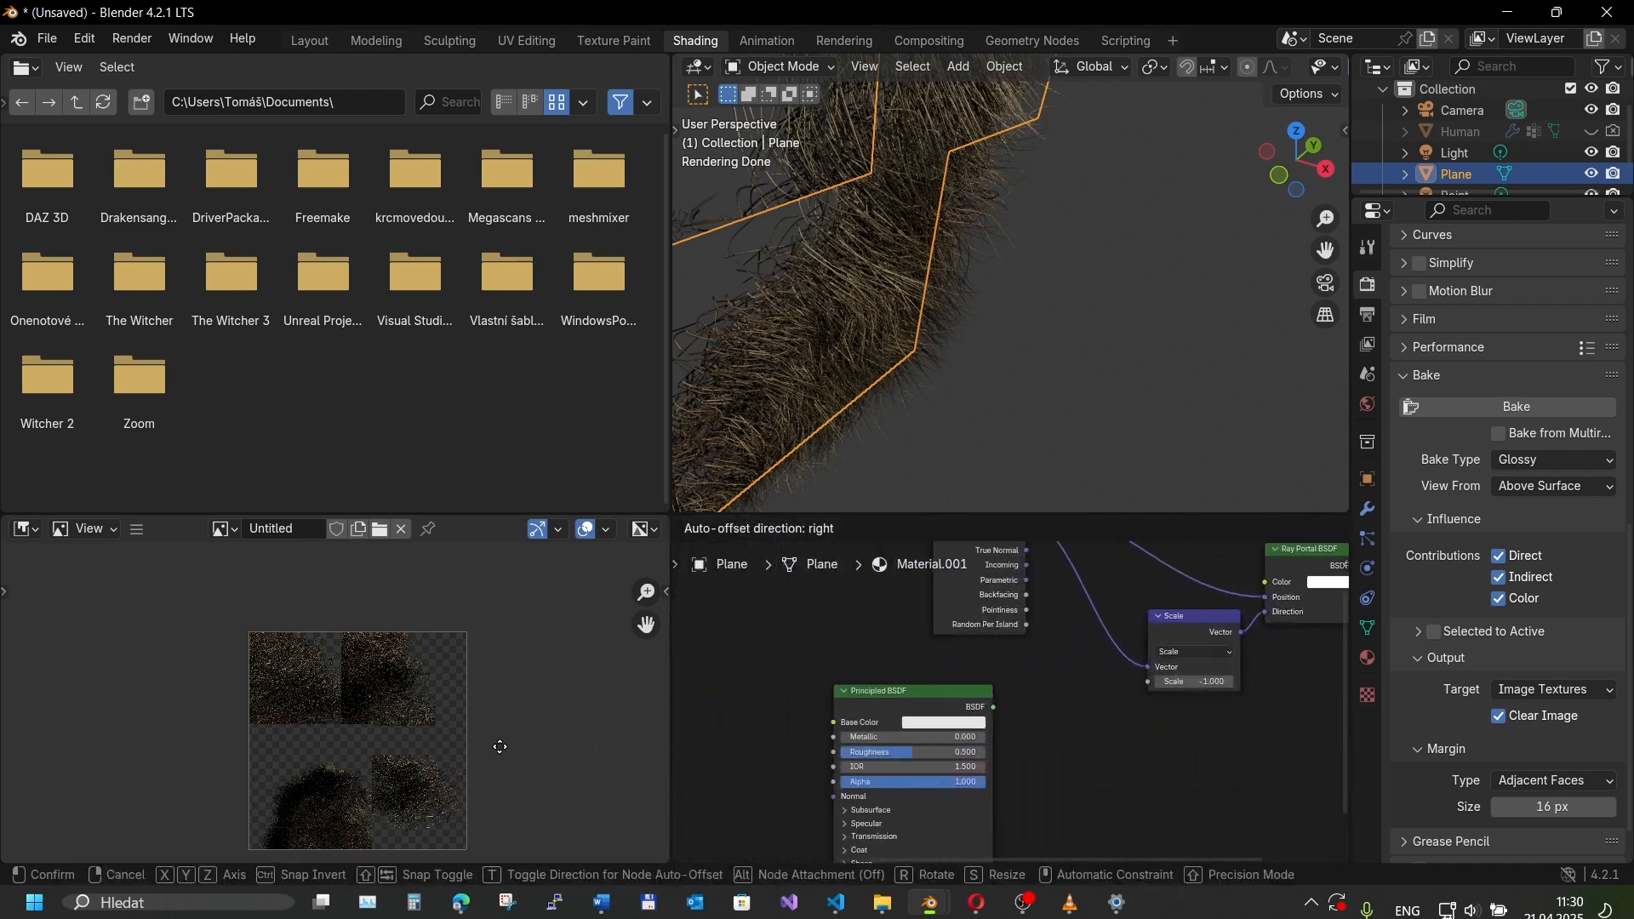
left_click(764, 699)
left_click_drag(1114, 706, 1178, 746)
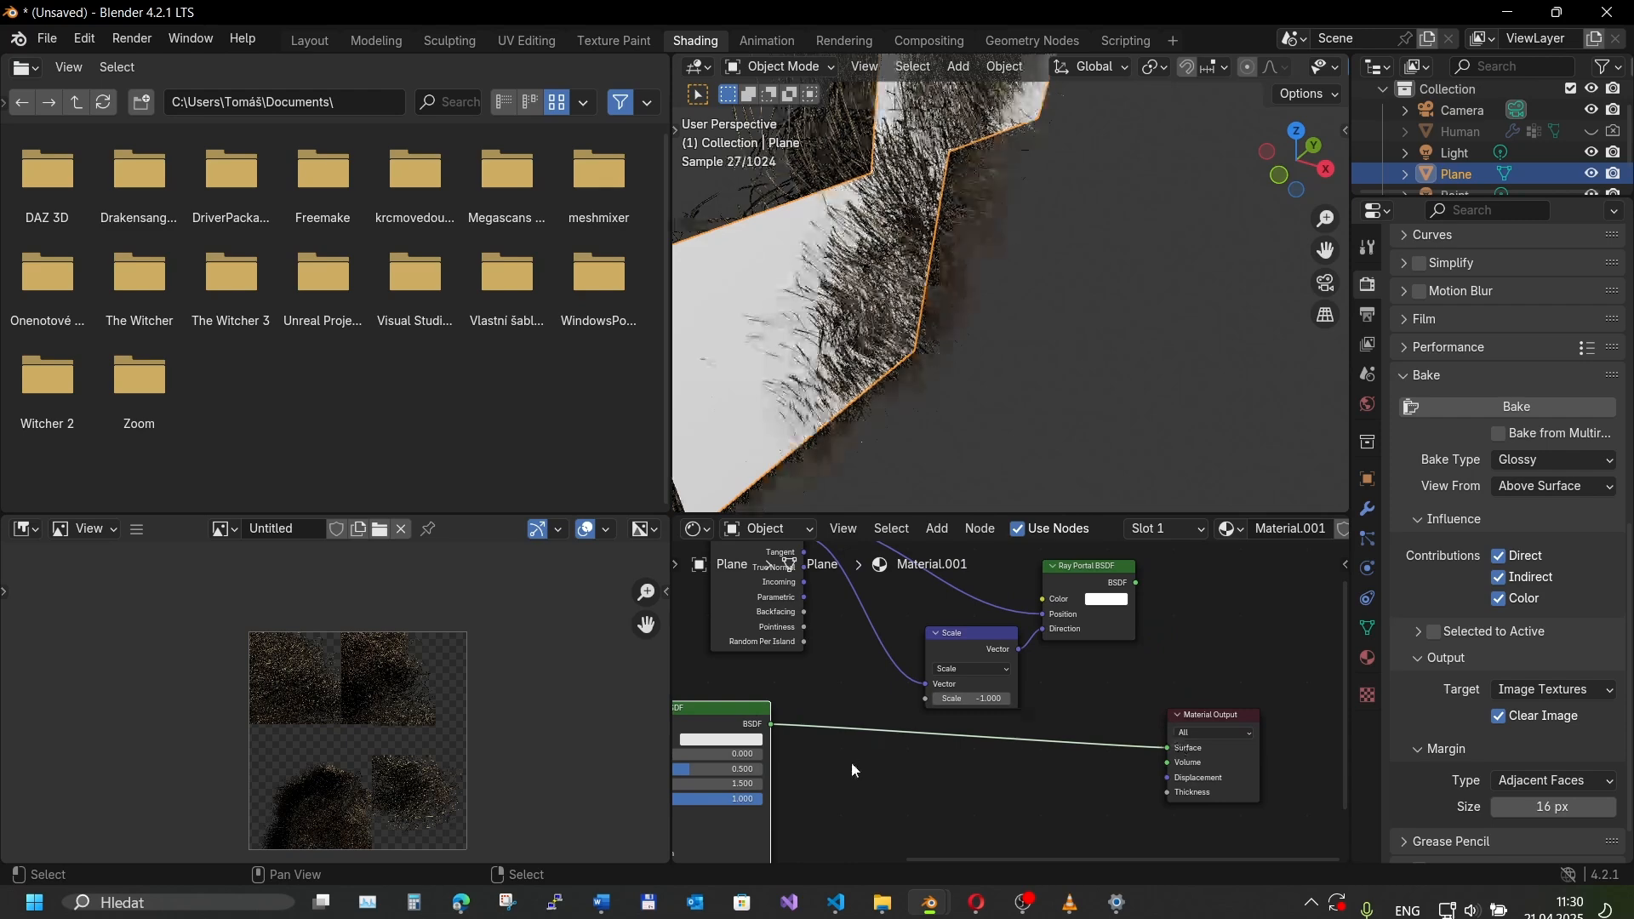
middle_click_drag(852, 763, 1057, 740)
left_click_drag(735, 711, 830, 718)
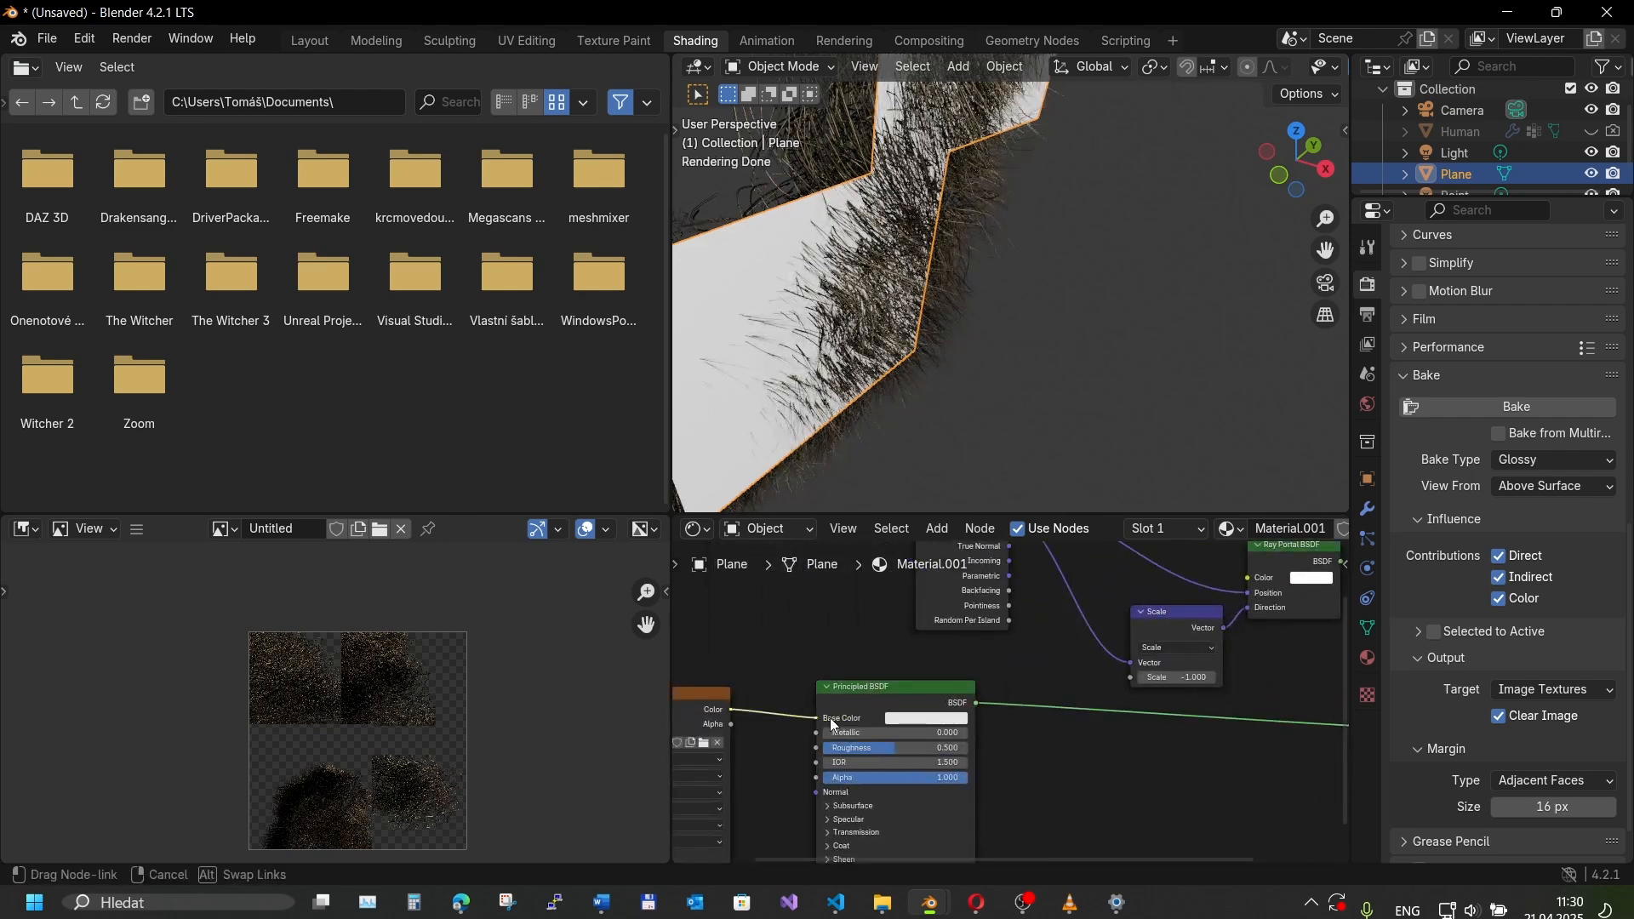
scroll(823, 421, "down", 5)
scroll(784, 353, "up", 2)
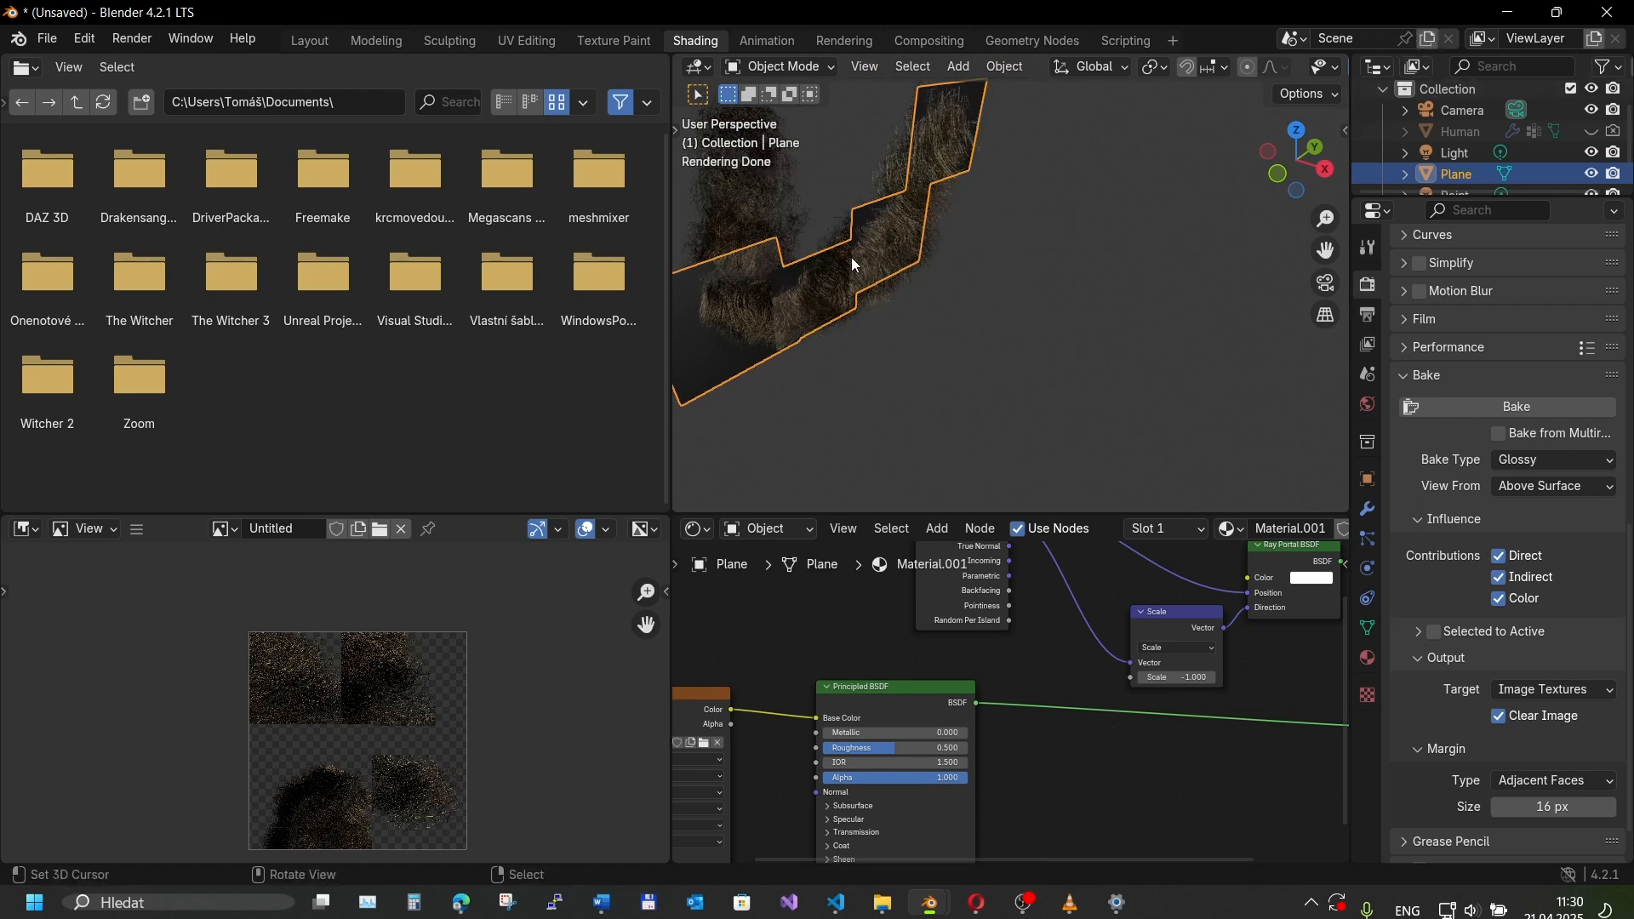
- Hide the wild_thick_beard curves and make the Human body visible
left_click(736, 159)
left_click(773, 159)
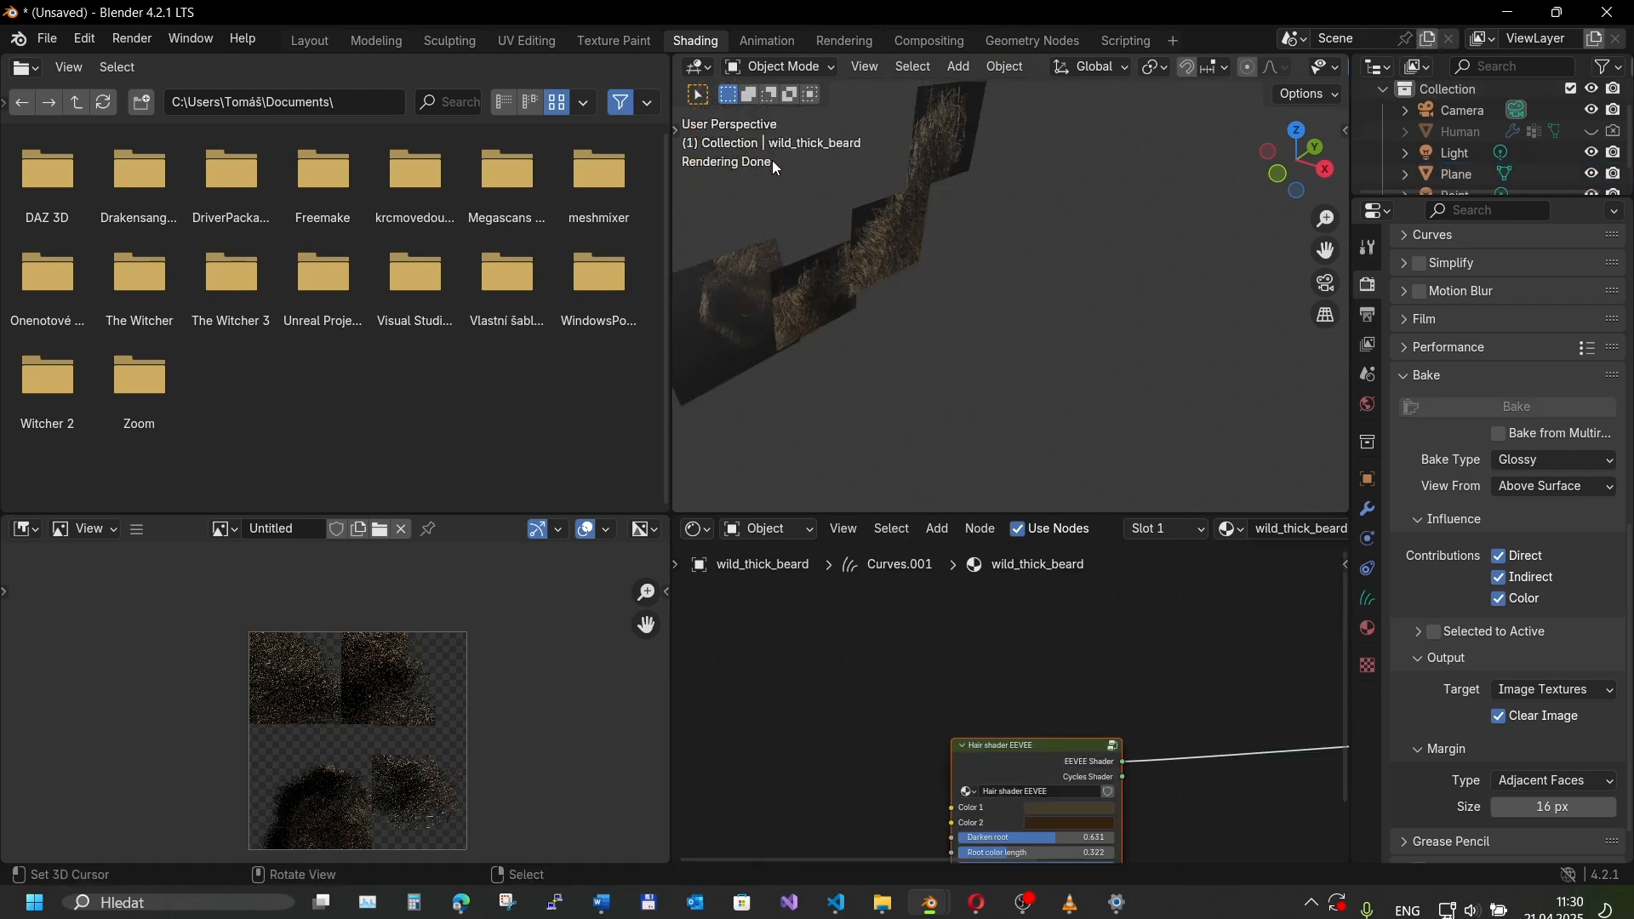
left_click(1590, 132)
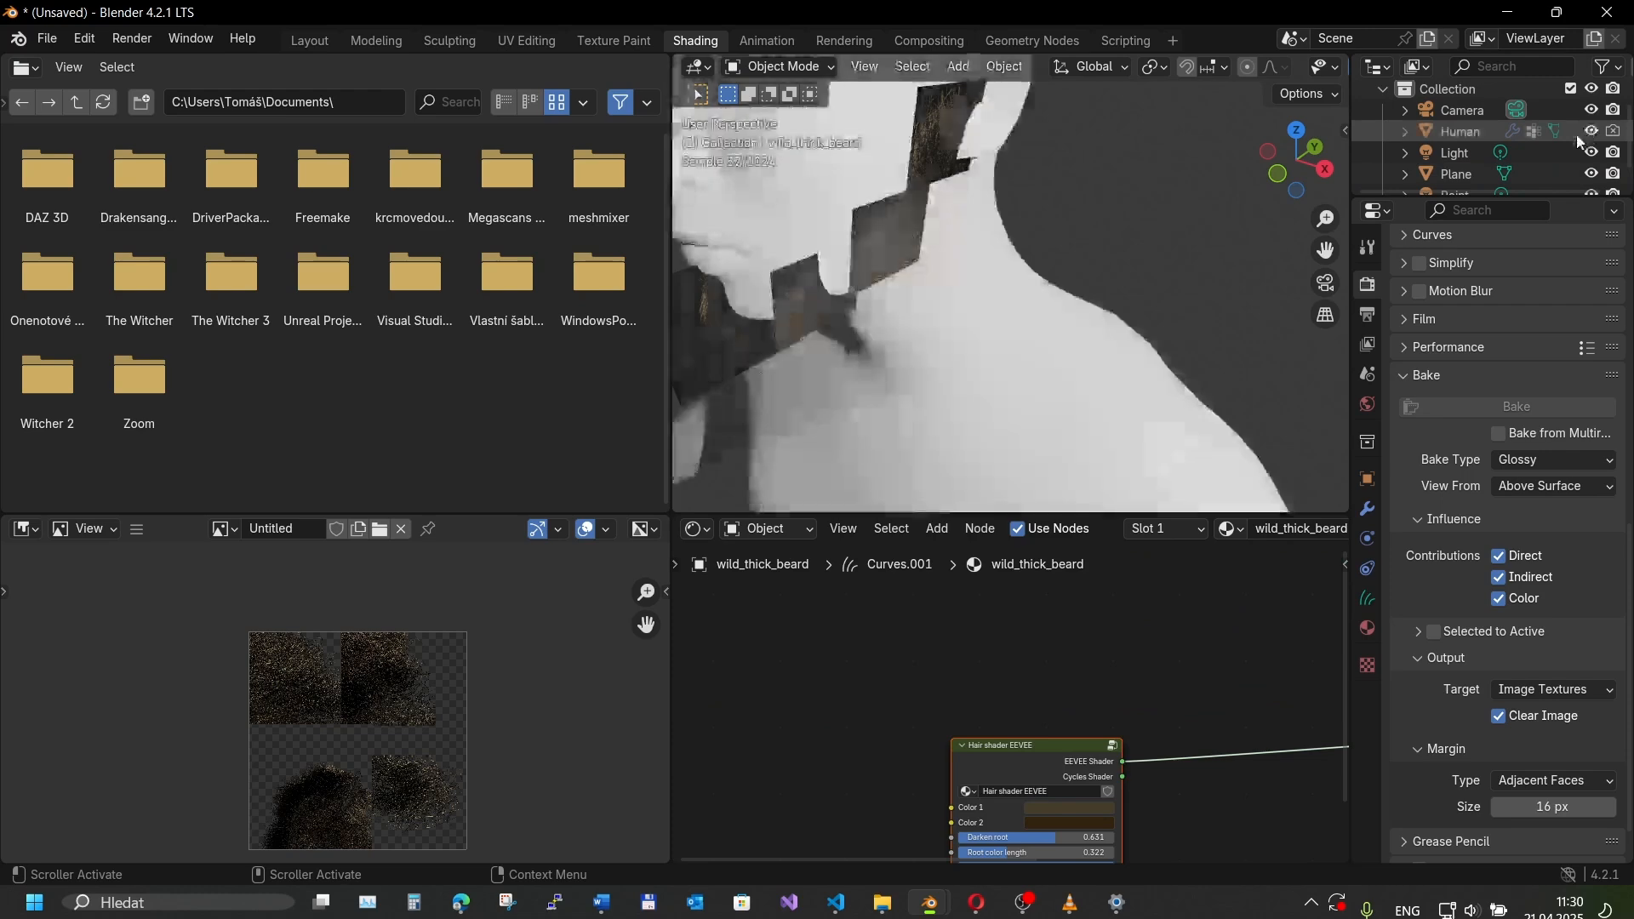
scroll(861, 285, "up", 3)
scroll(847, 284, "down", 3)
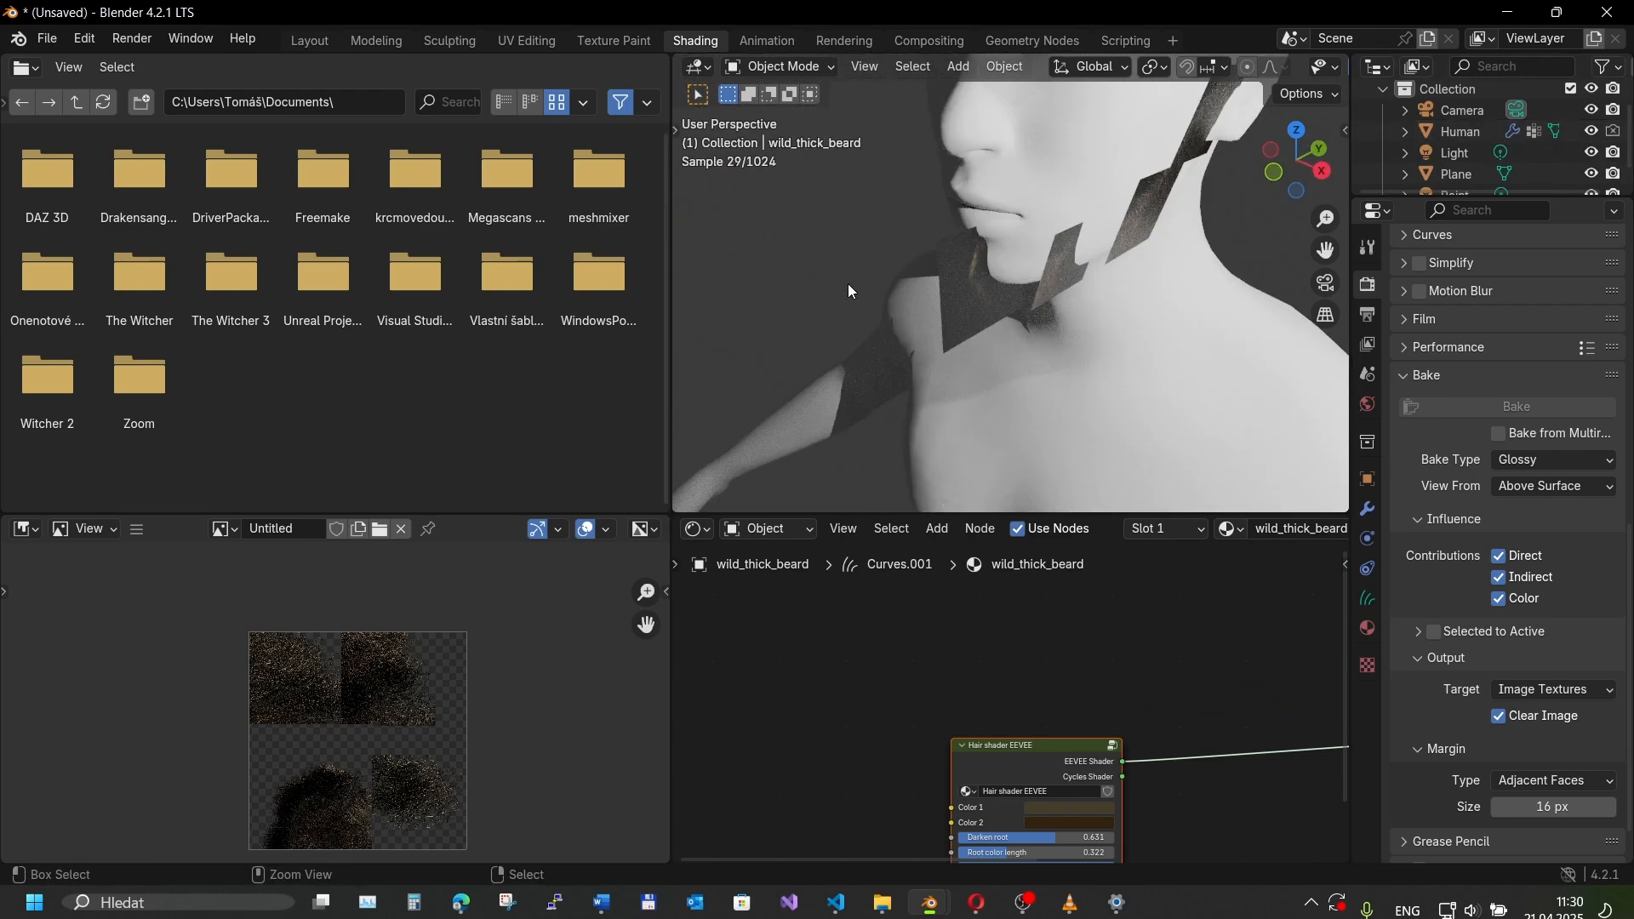
scroll(848, 284, "down", 2)
- Feed the baked image Alpha into the shader's Alpha and raise Roughness to 1.000
left_click(781, 239)
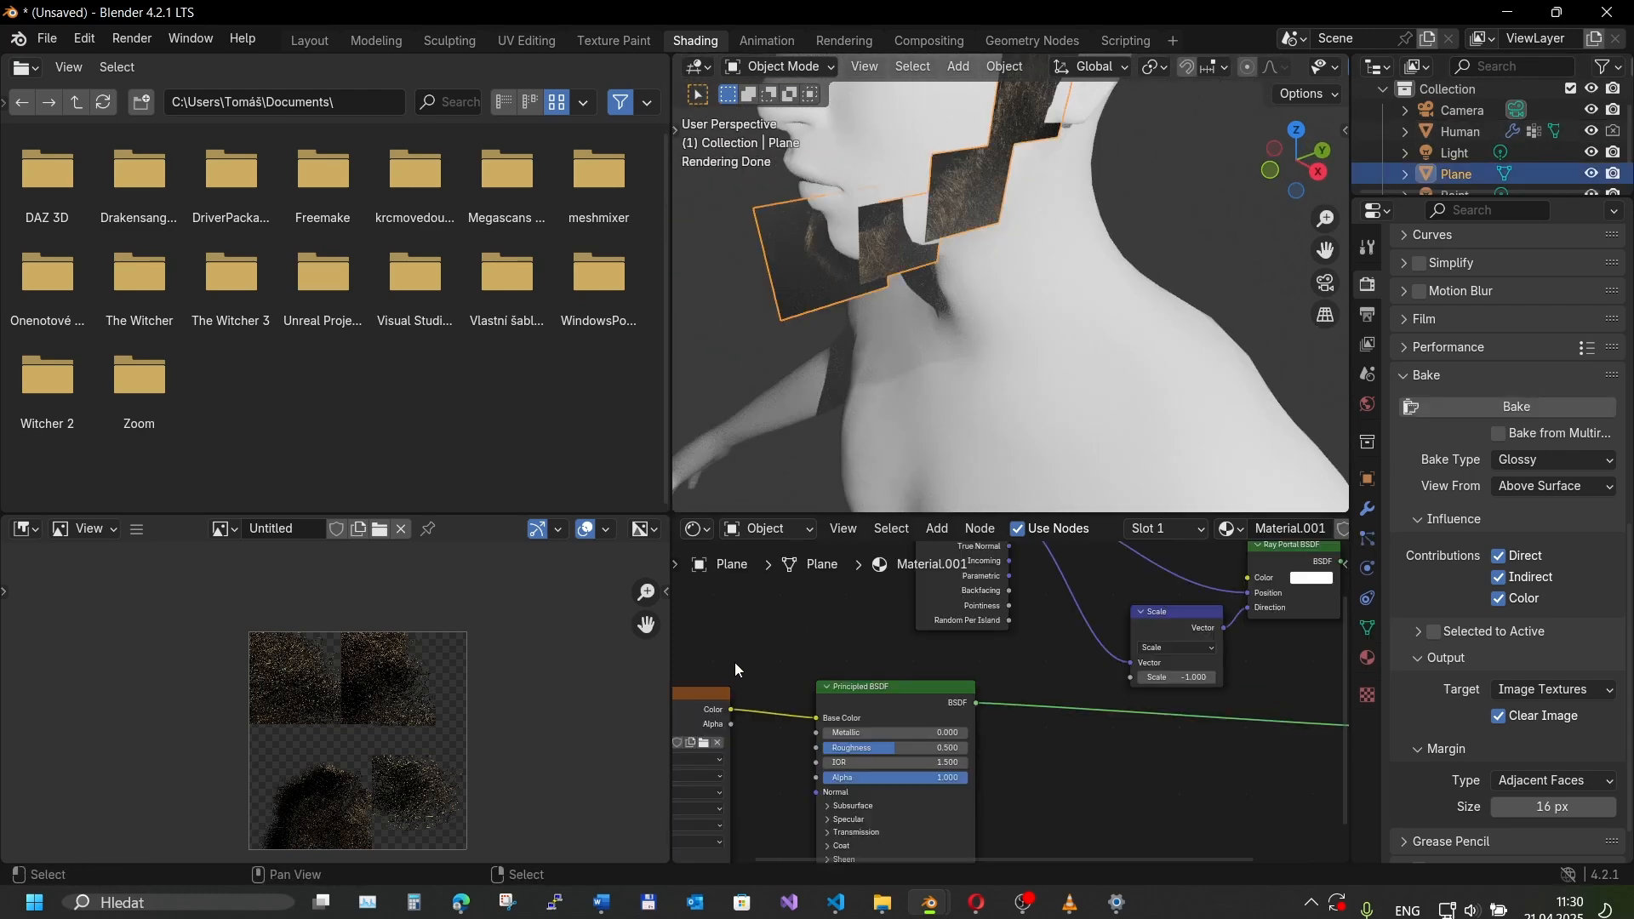
middle_click_drag(735, 662, 751, 652)
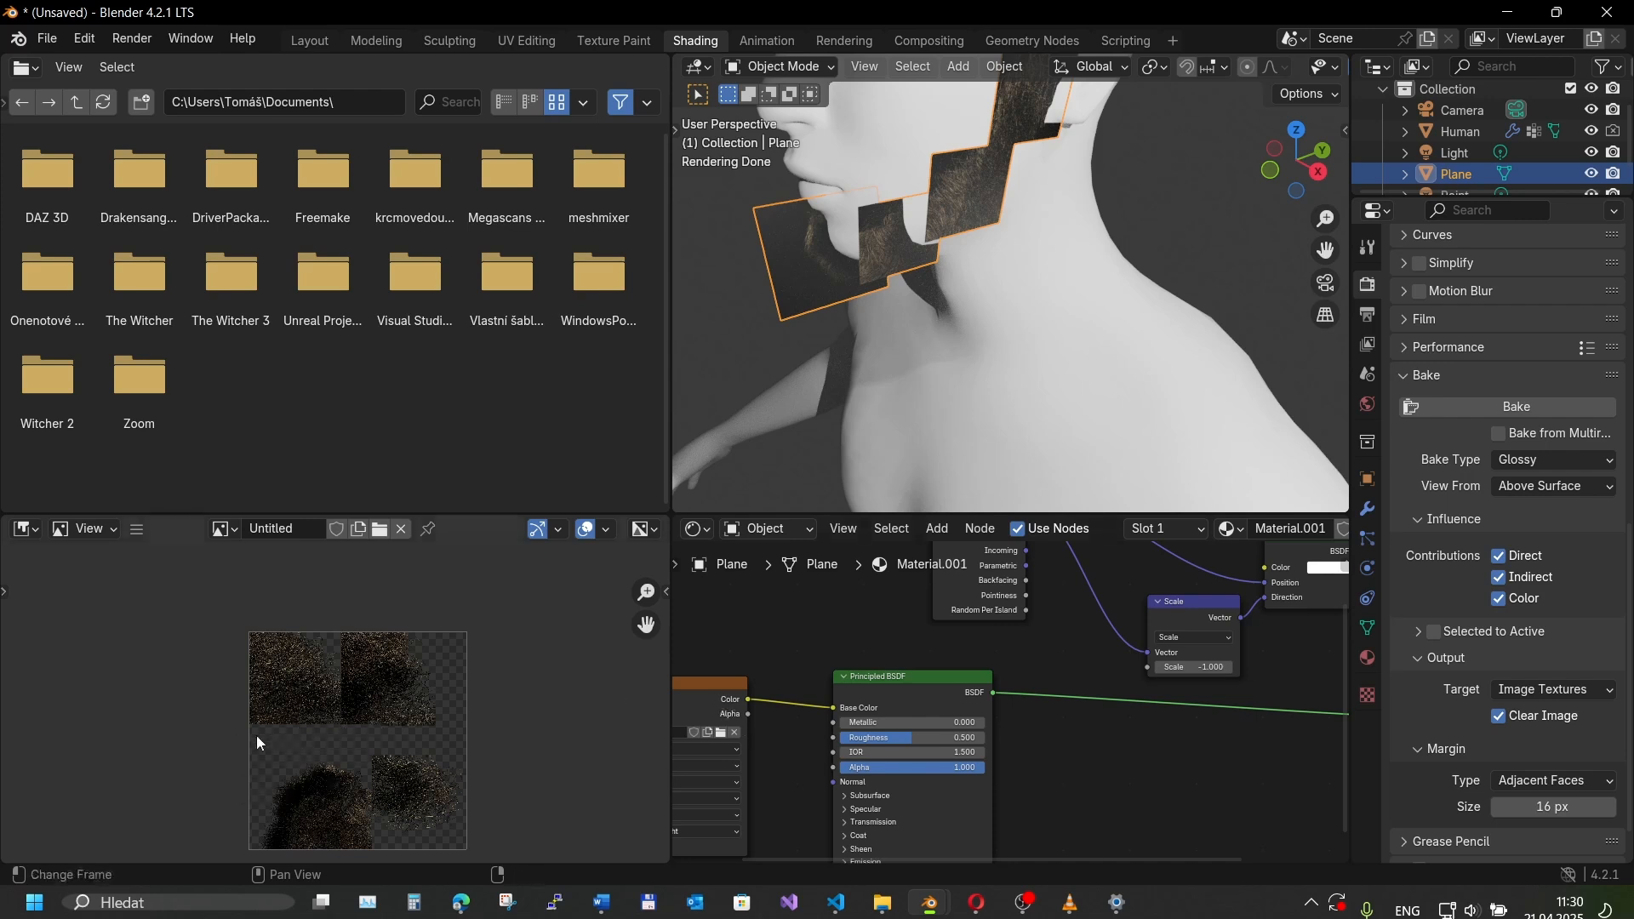
left_click_drag(746, 713, 852, 774)
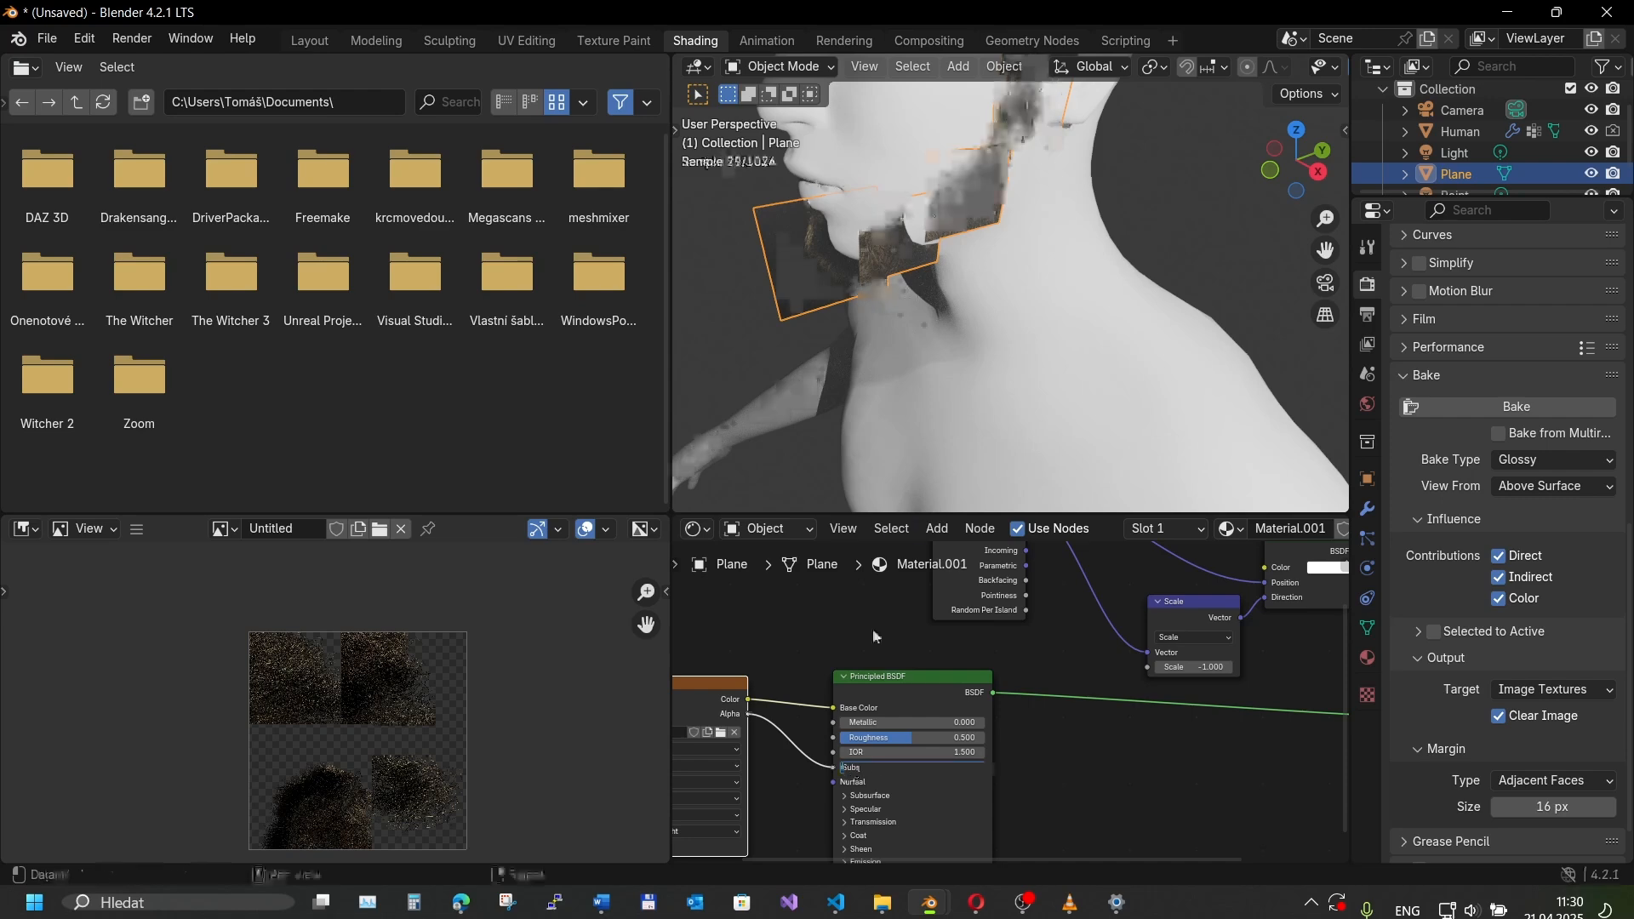
middle_click_drag(820, 188, 991, 202)
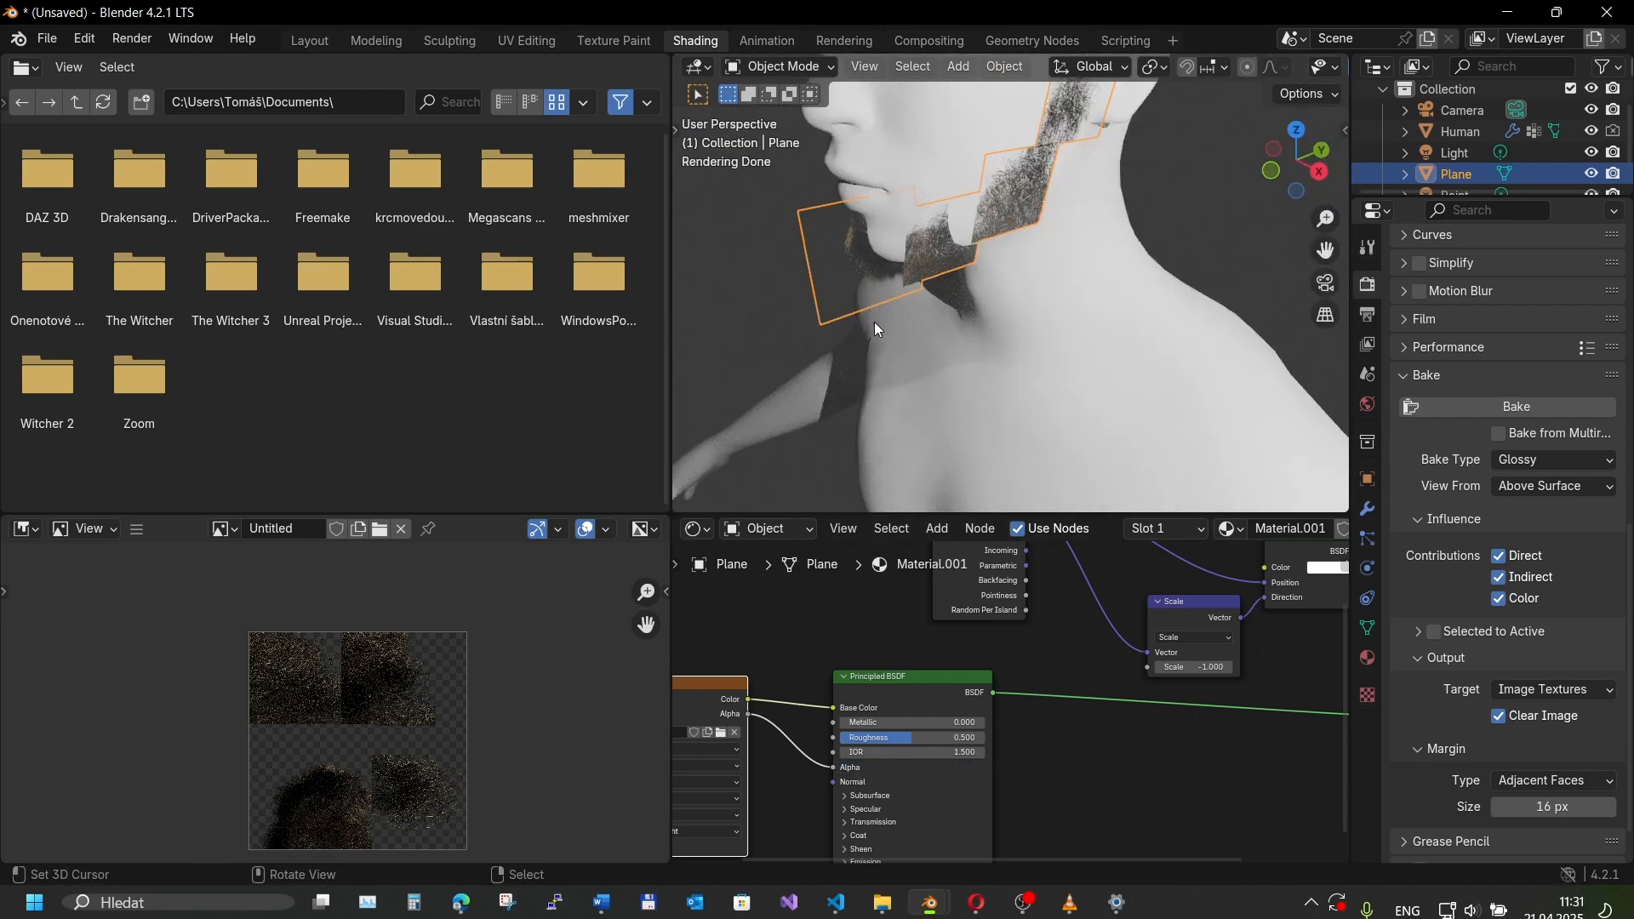
mouse_move(894, 737)
left_mouse_down()
mouse_move(842, 737)
mouse_move(958, 736)
left_mouse_up()
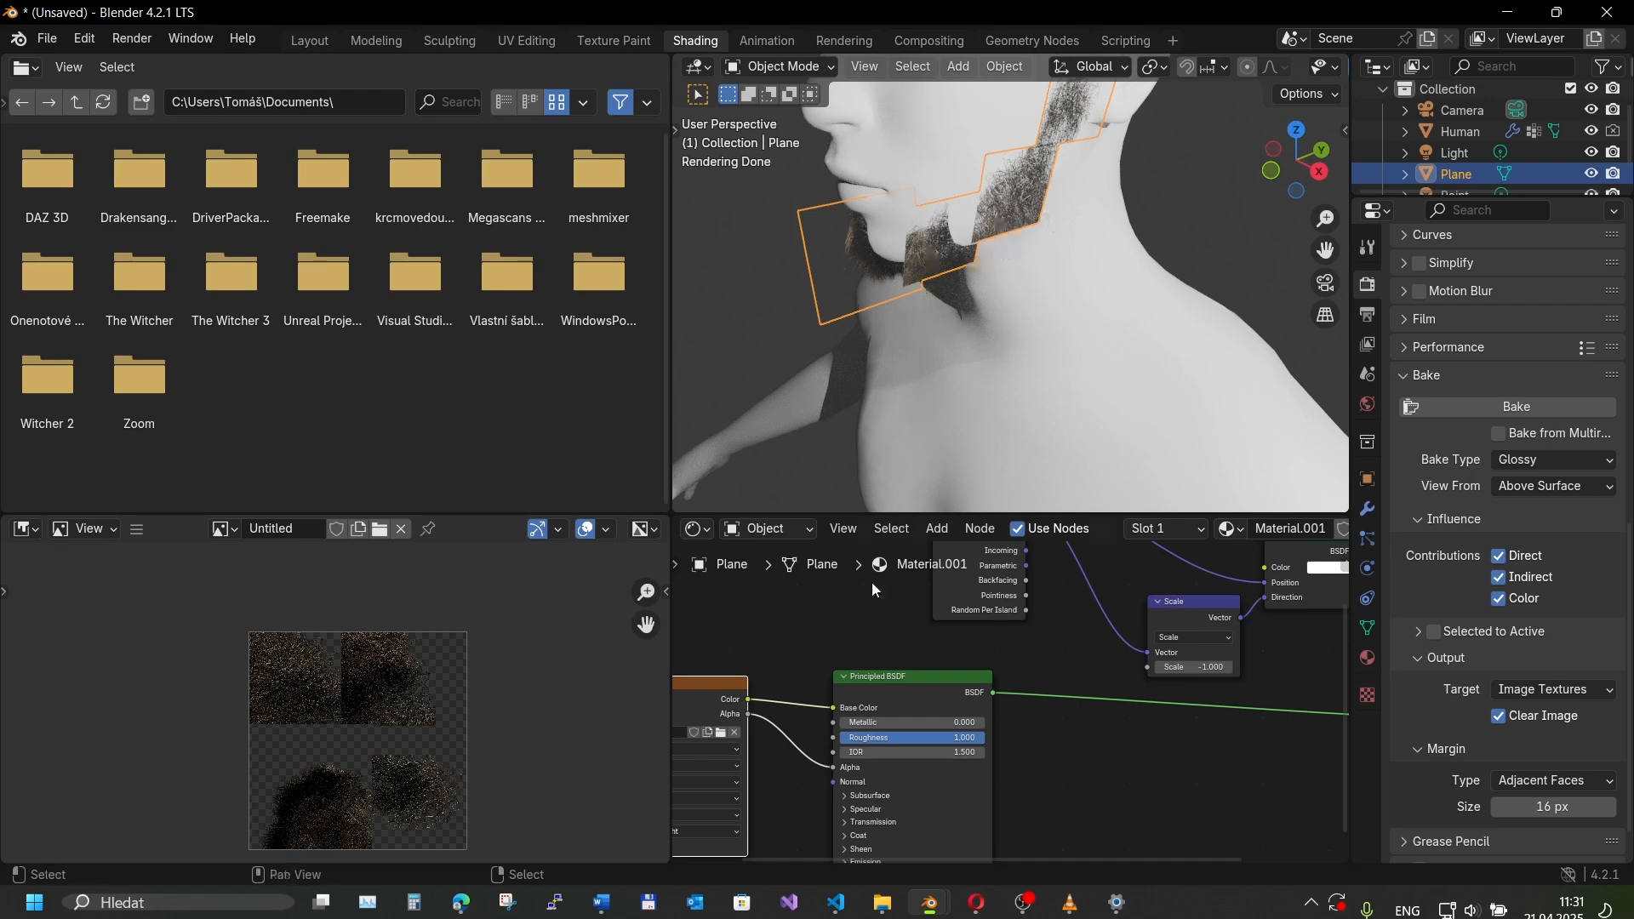
scroll(949, 160, "up", 5)
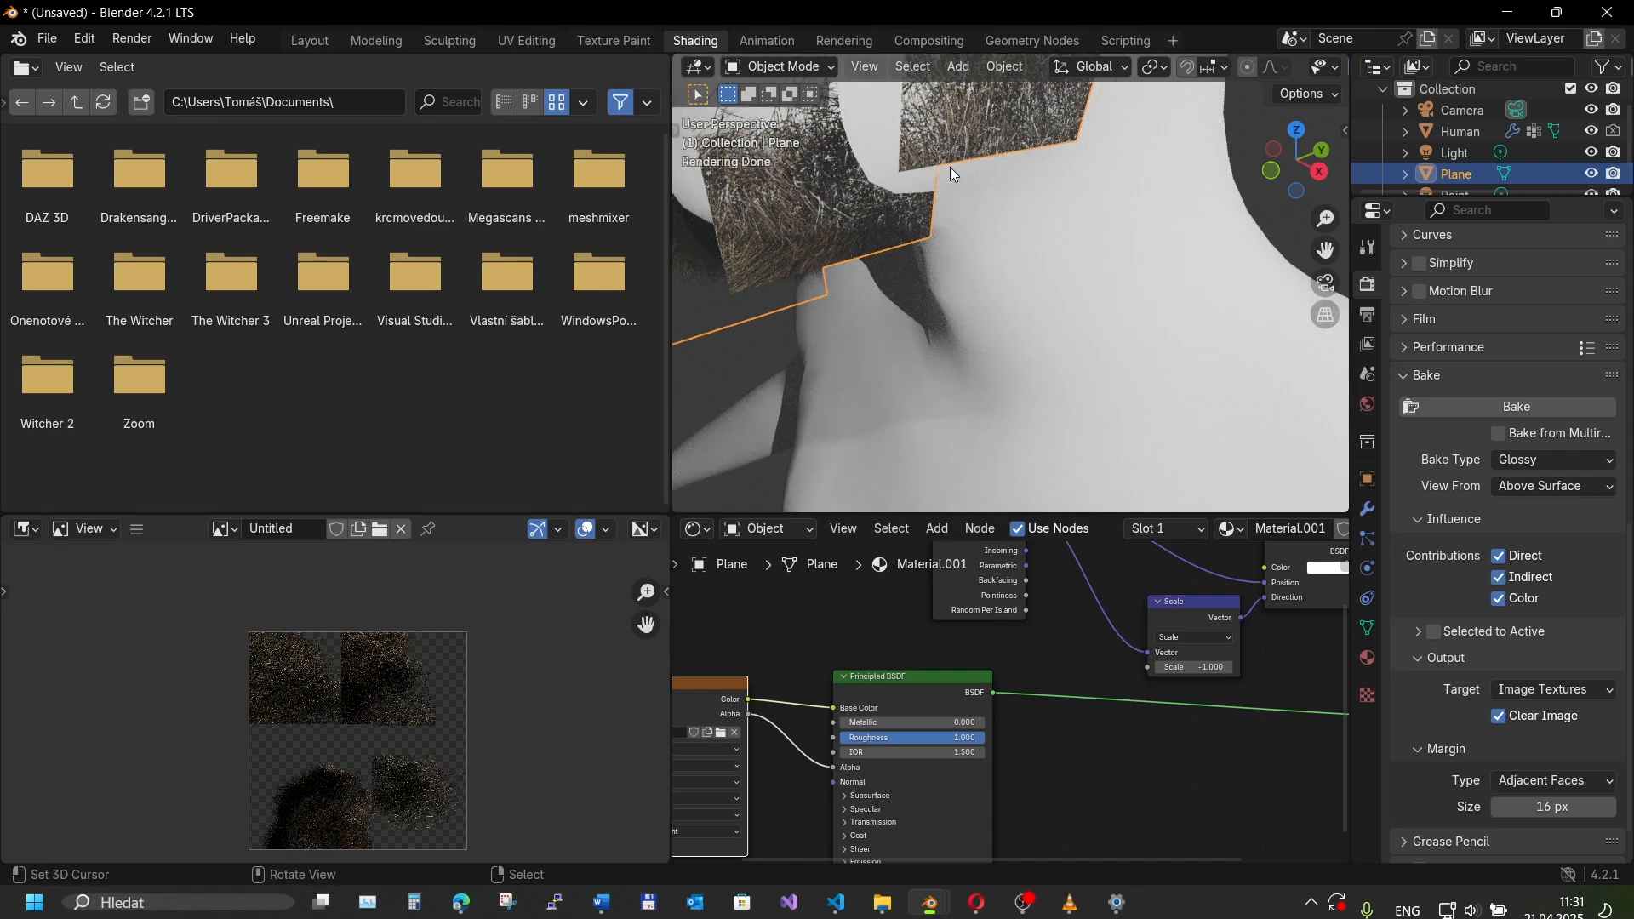
scroll(949, 168, "down", 3)
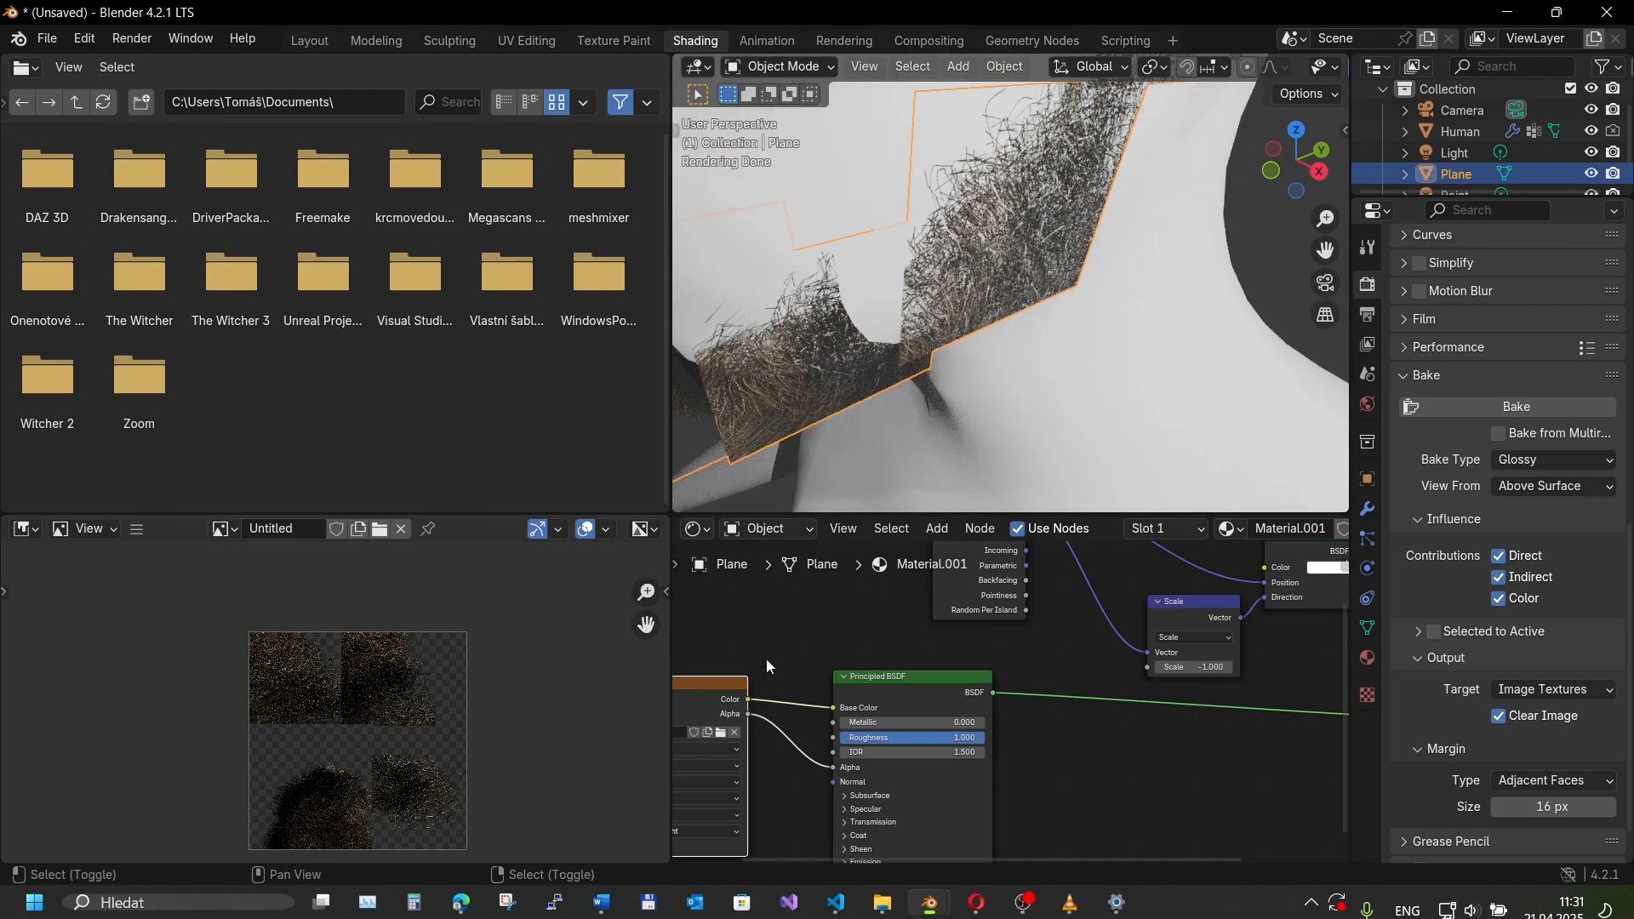
- Insert a Gamma node on the Base Color link and set Gamma to 1.9, darkening the beard
key("shift+a")
mouse_move(662, 697)
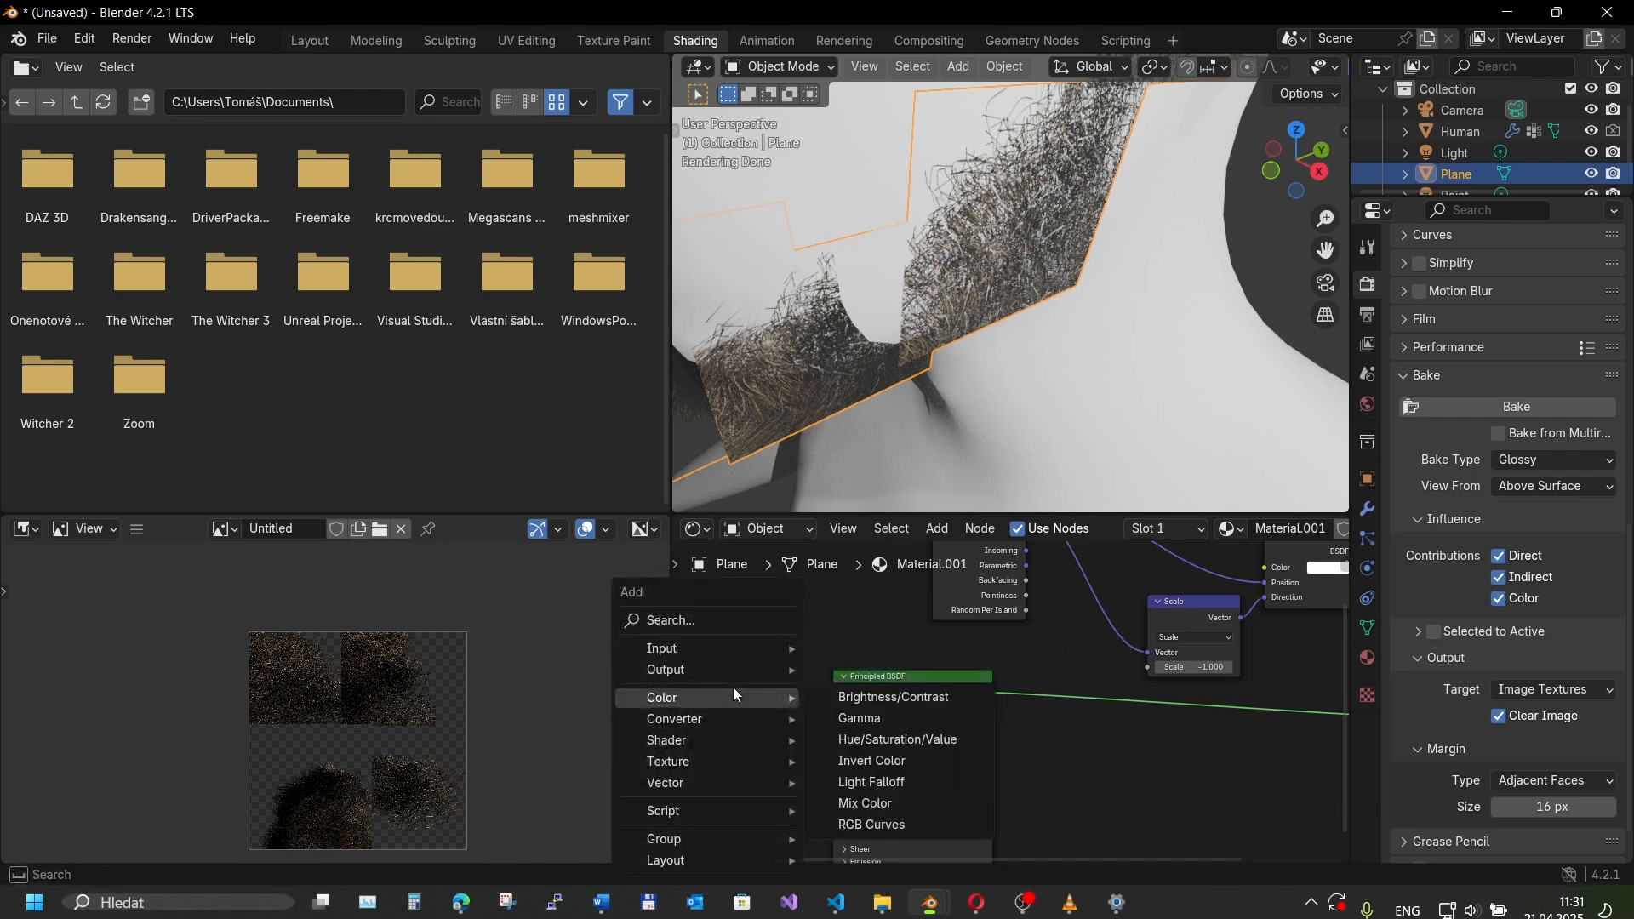
left_click(848, 717)
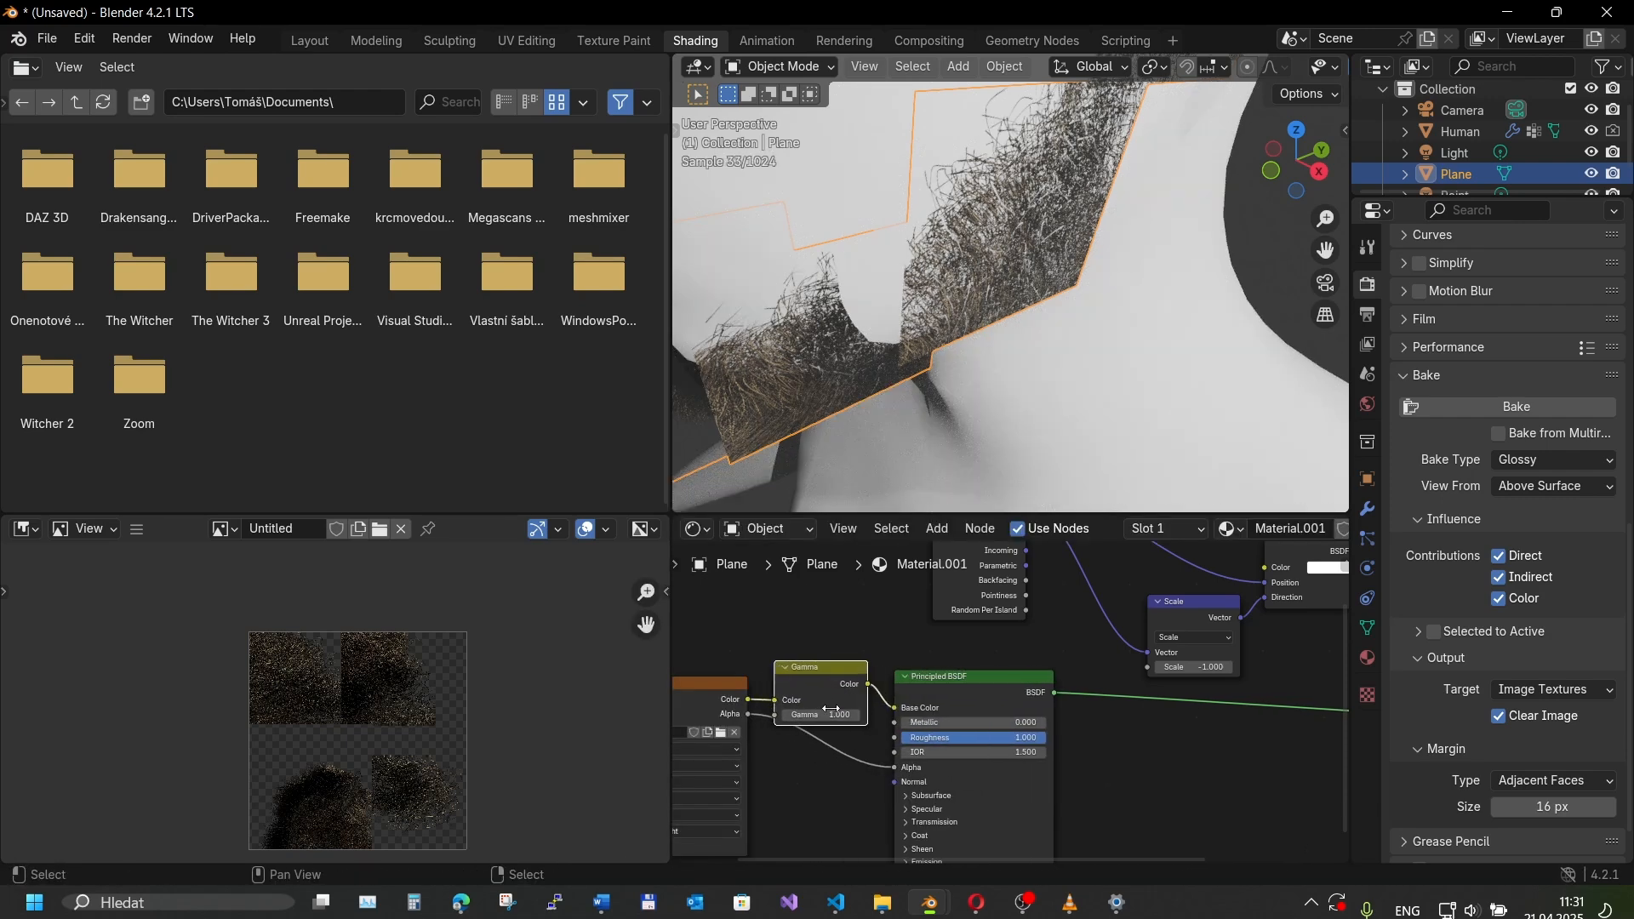
scroll(891, 308, "down", 5)
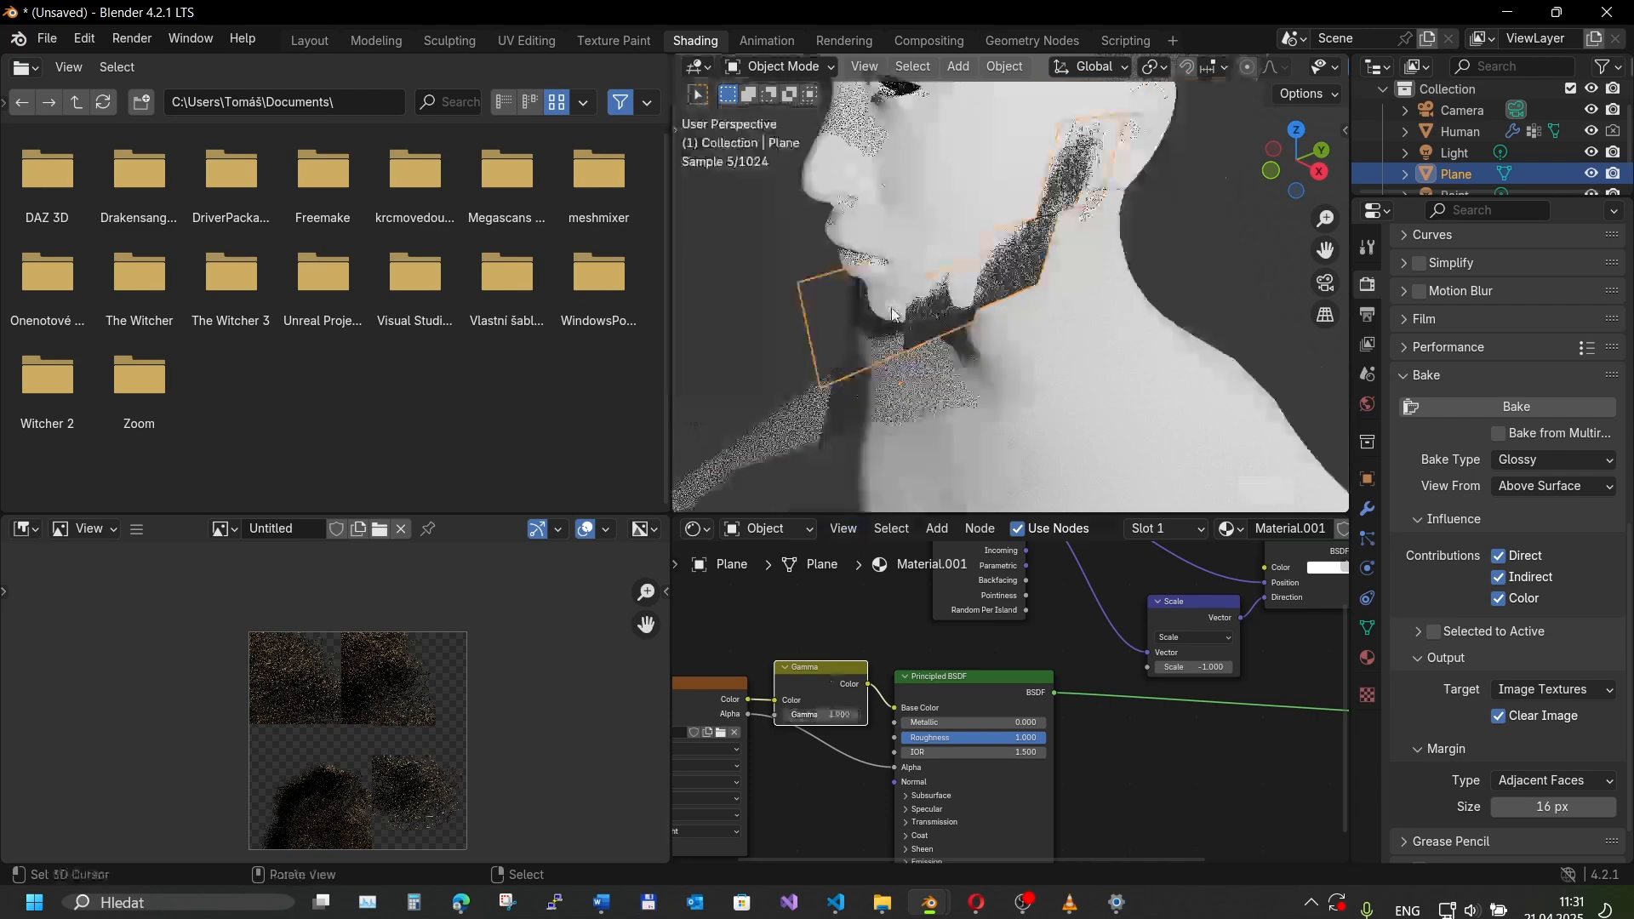
left_click(891, 307)
mouse_move(897, 294)
middle_mouse_down("shift")
mouse_move(876, 278)
mouse_move(966, 264)
mouse_move(931, 270)
middle_mouse_up("shift")
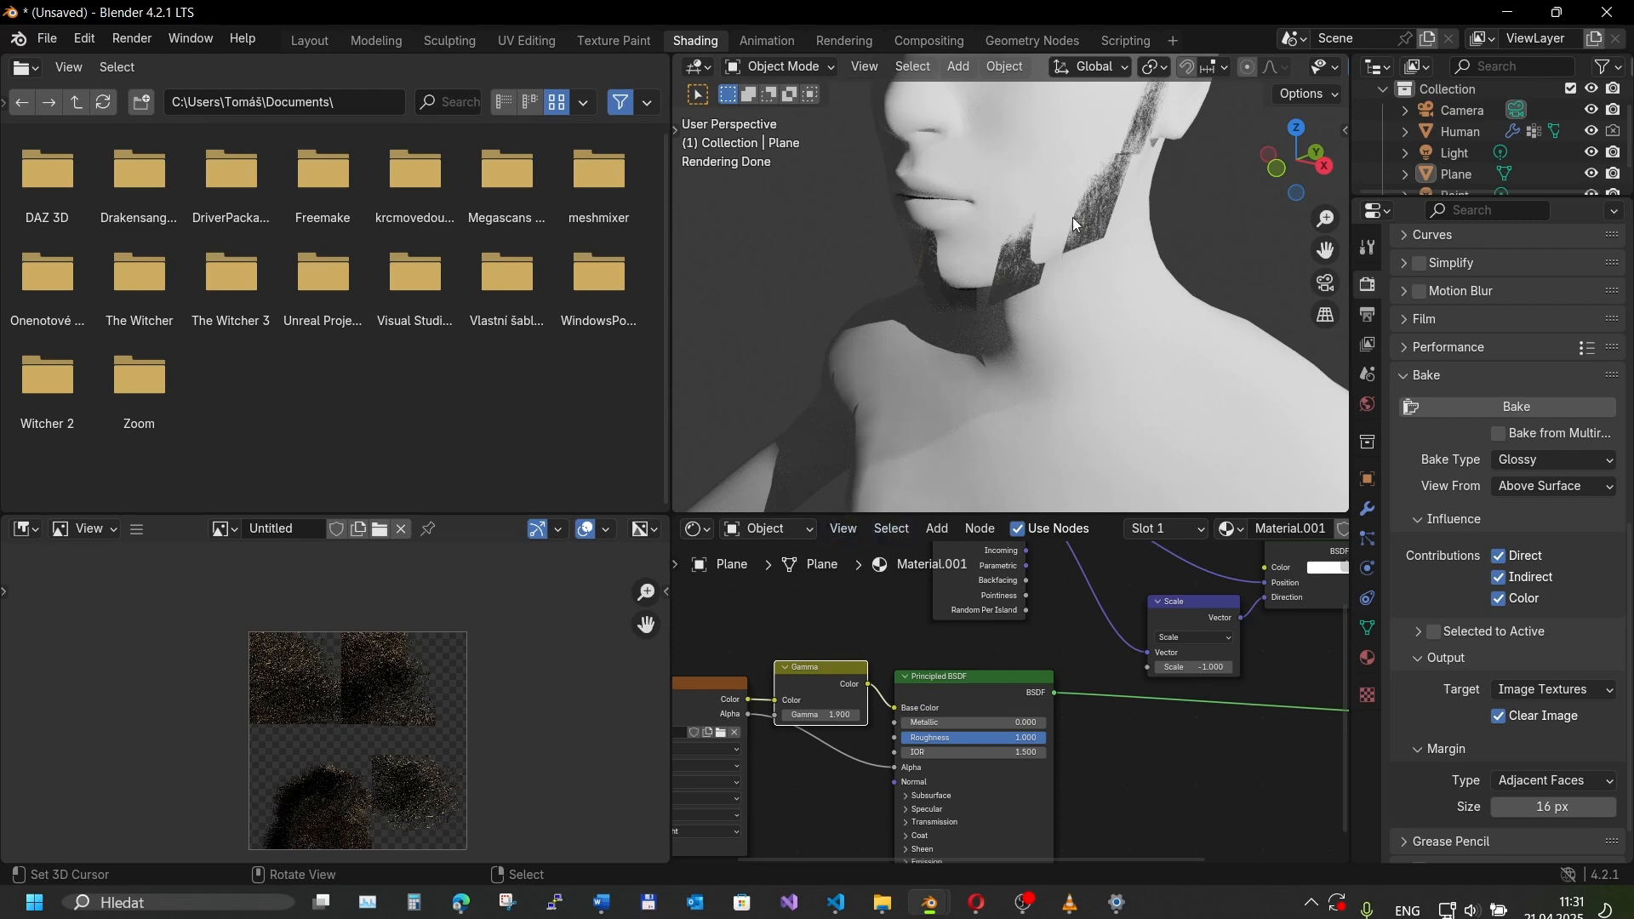
- Orbit to a side profile of the head and select the beard card plane
mouse_move(1073, 218)
middle_mouse_down()
mouse_move(1087, 208)
mouse_move(979, 221)
mouse_move(859, 204)
mouse_move(984, 243)
middle_mouse_up()
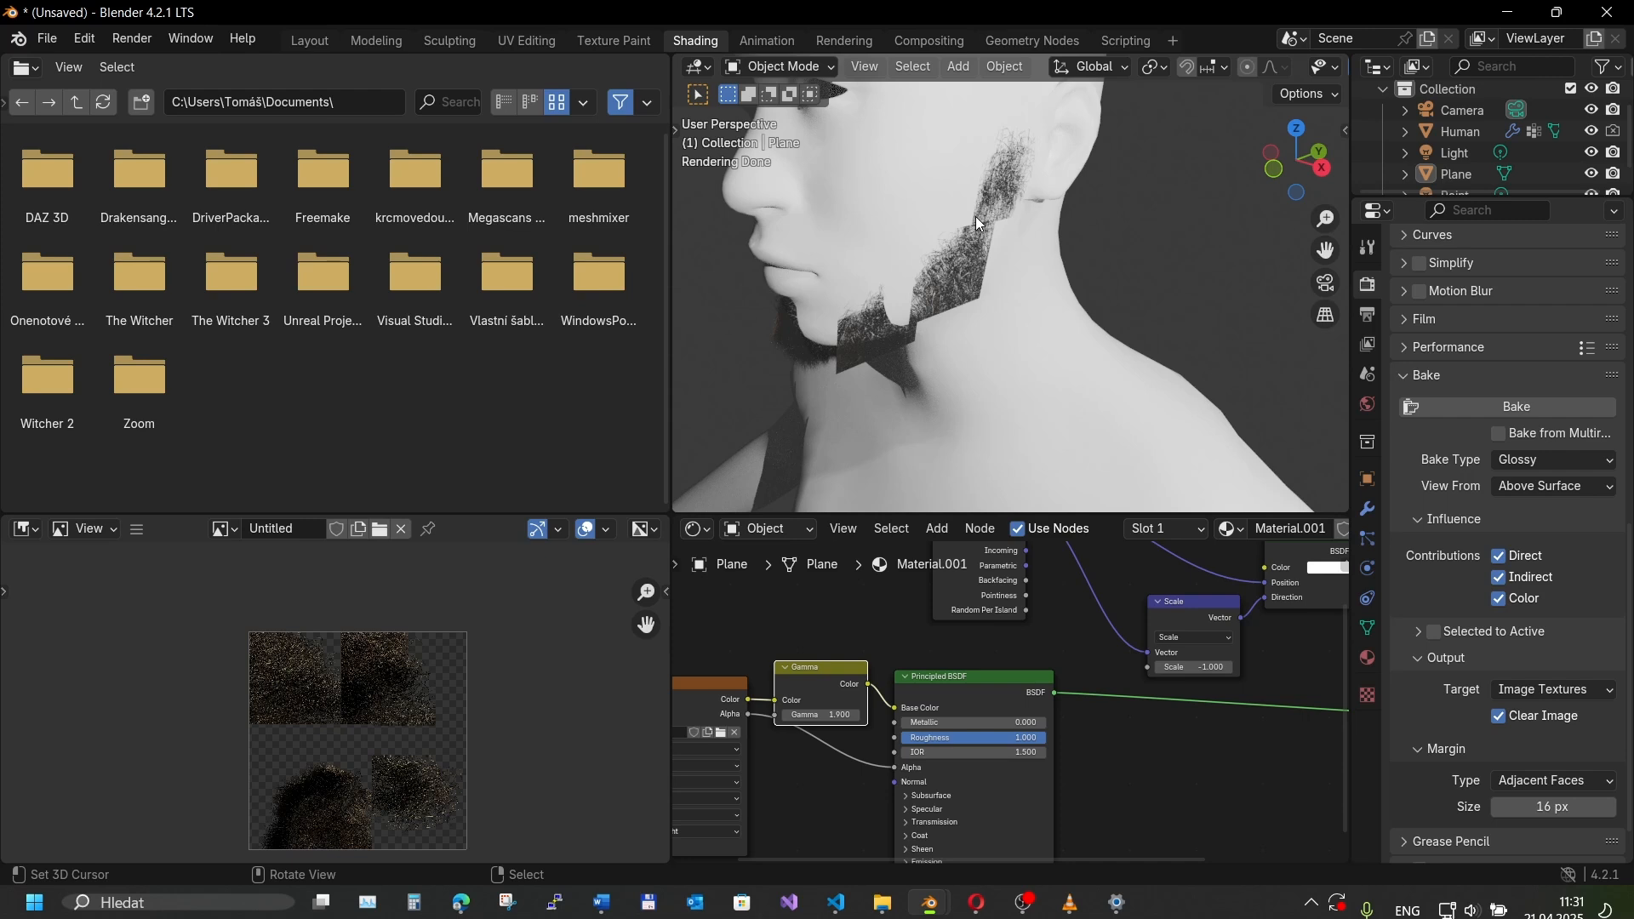
left_click(969, 274)
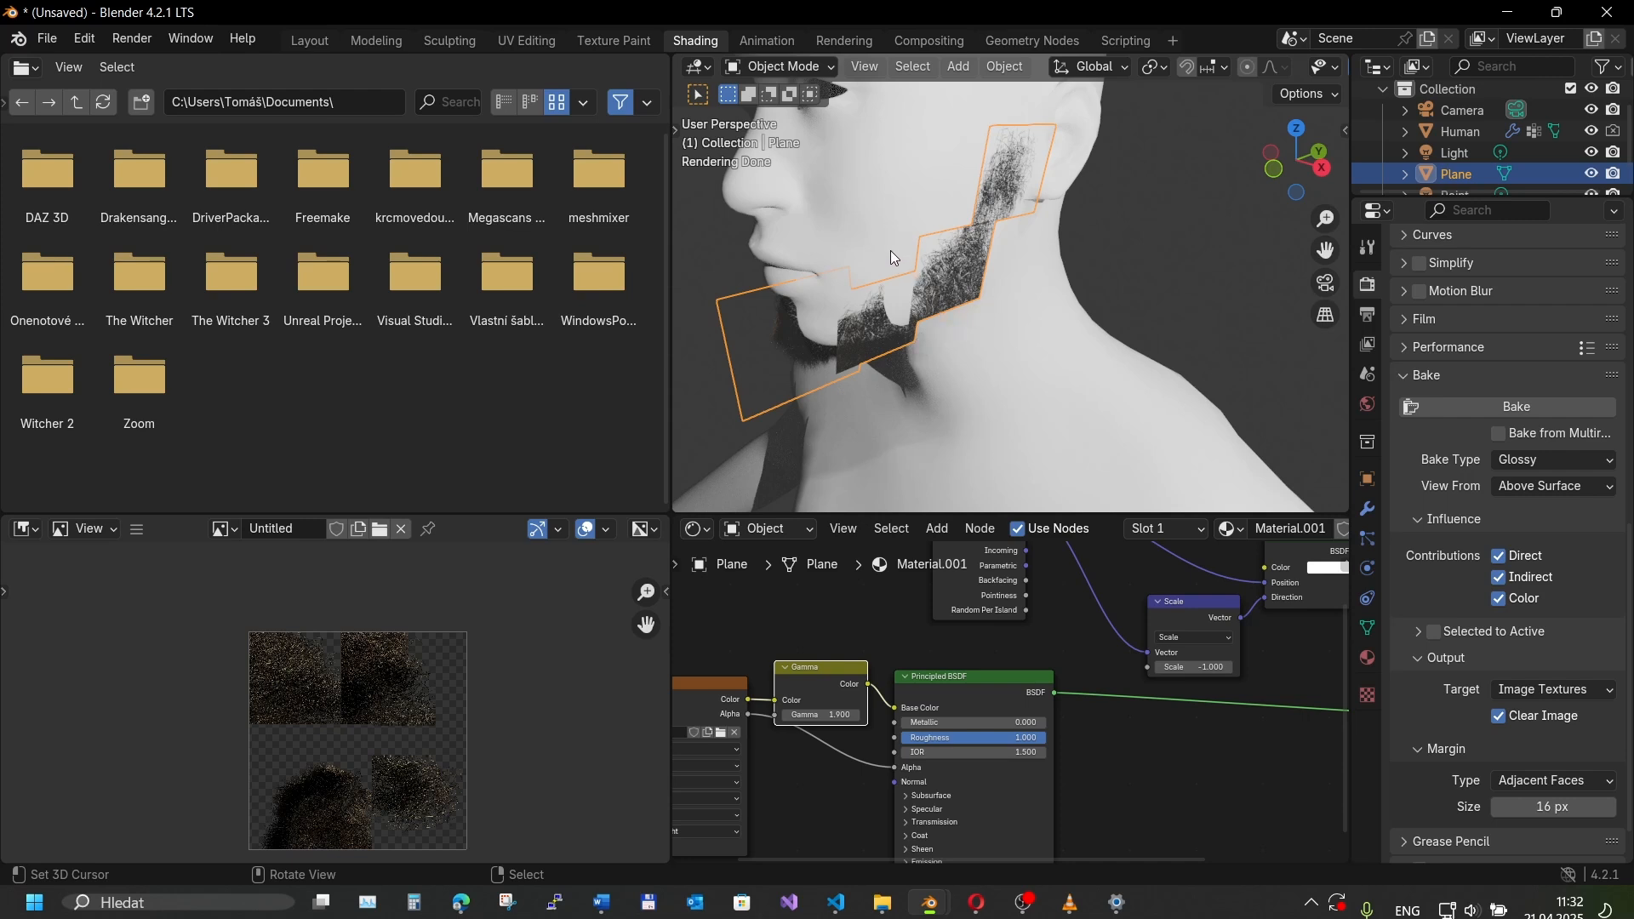
scroll(1554, 171, "down", 1)
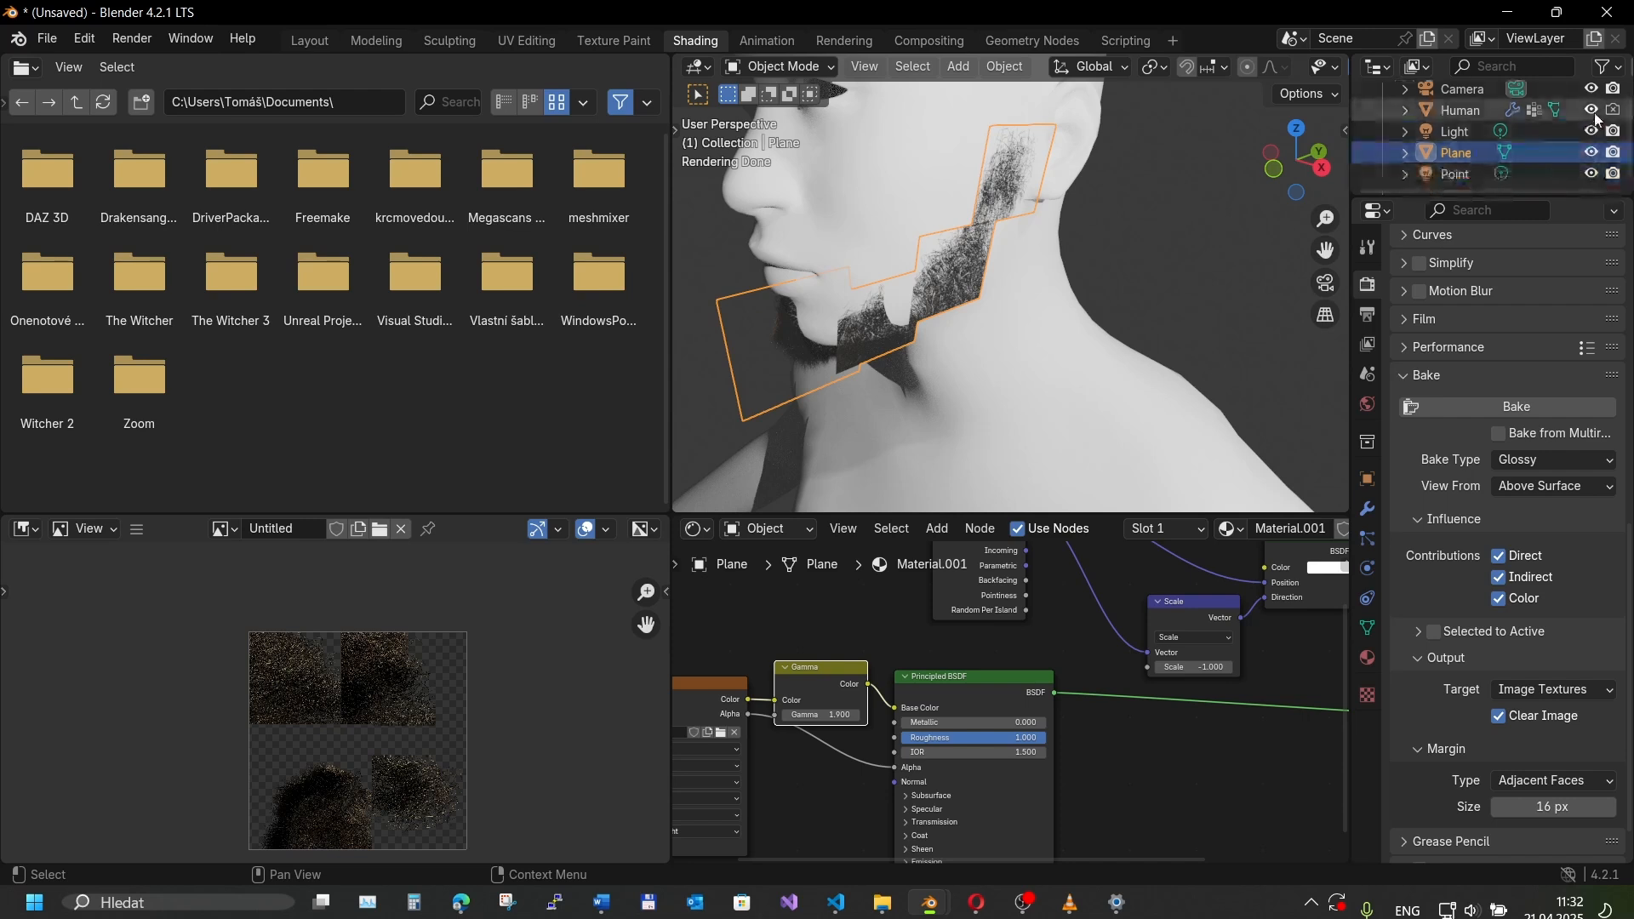
- Hide the Plane card object and reveal the wild_thick_beard hair curves under Human in the Outliner
left_click(1590, 110)
left_click(1590, 151)
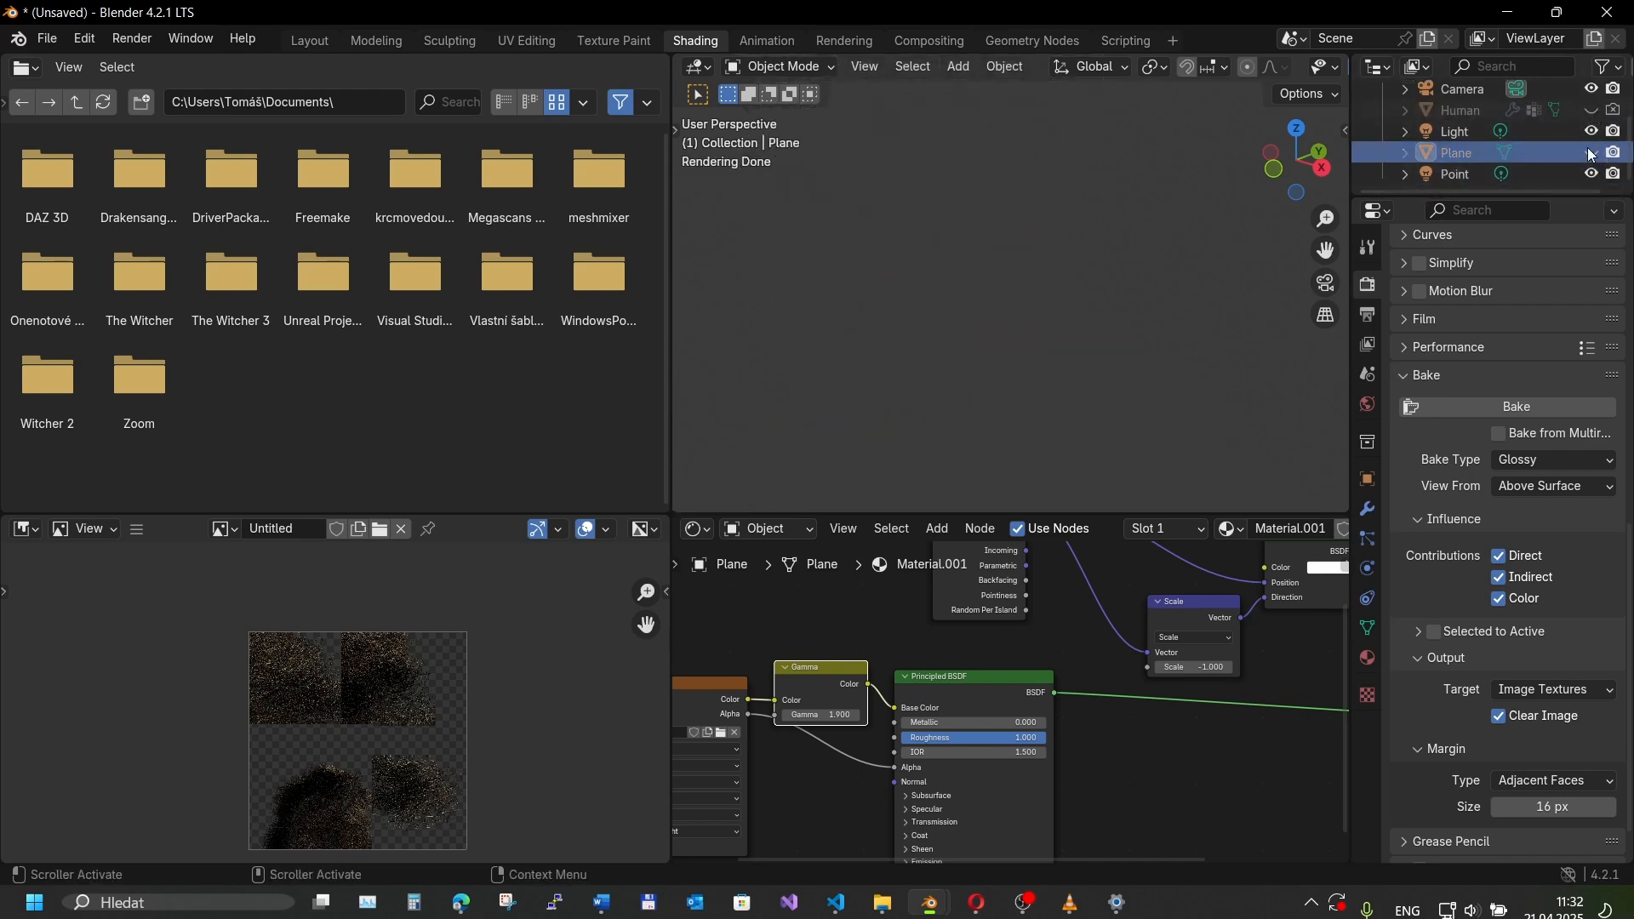
scroll(1586, 147, "up", 2)
scroll(1587, 146, "down", 2)
left_click(1405, 110)
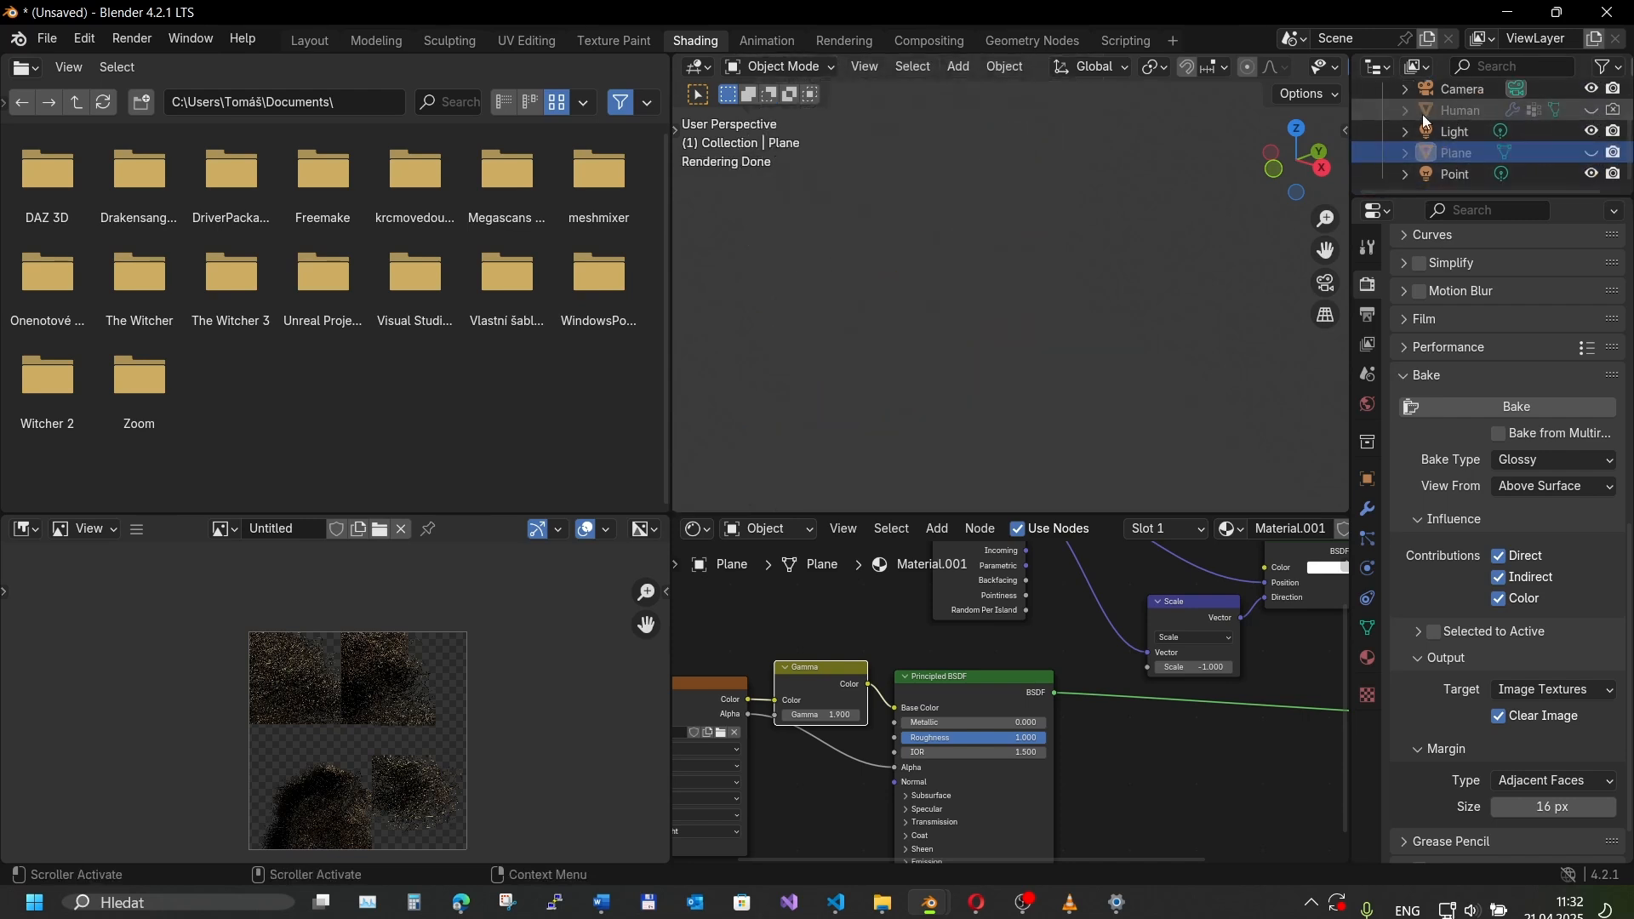
scroll(1445, 126, "down", 2)
left_click(1590, 173)
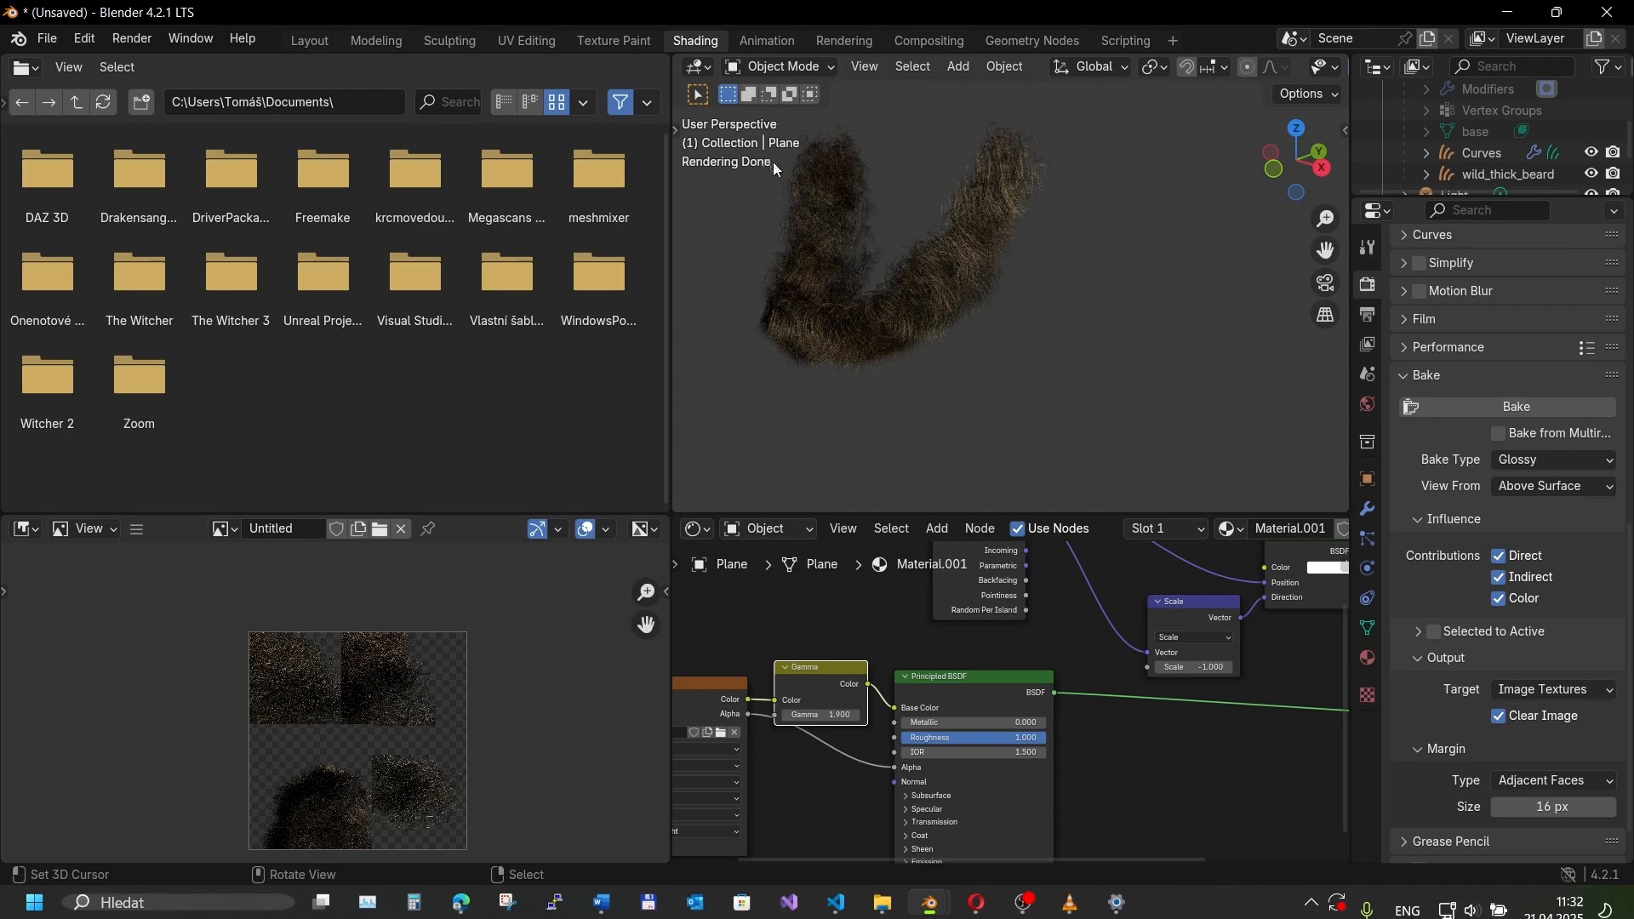
mouse_move(803, 189)
middle_mouse_down()
mouse_move(785, 194)
mouse_move(900, 198)
middle_mouse_up()
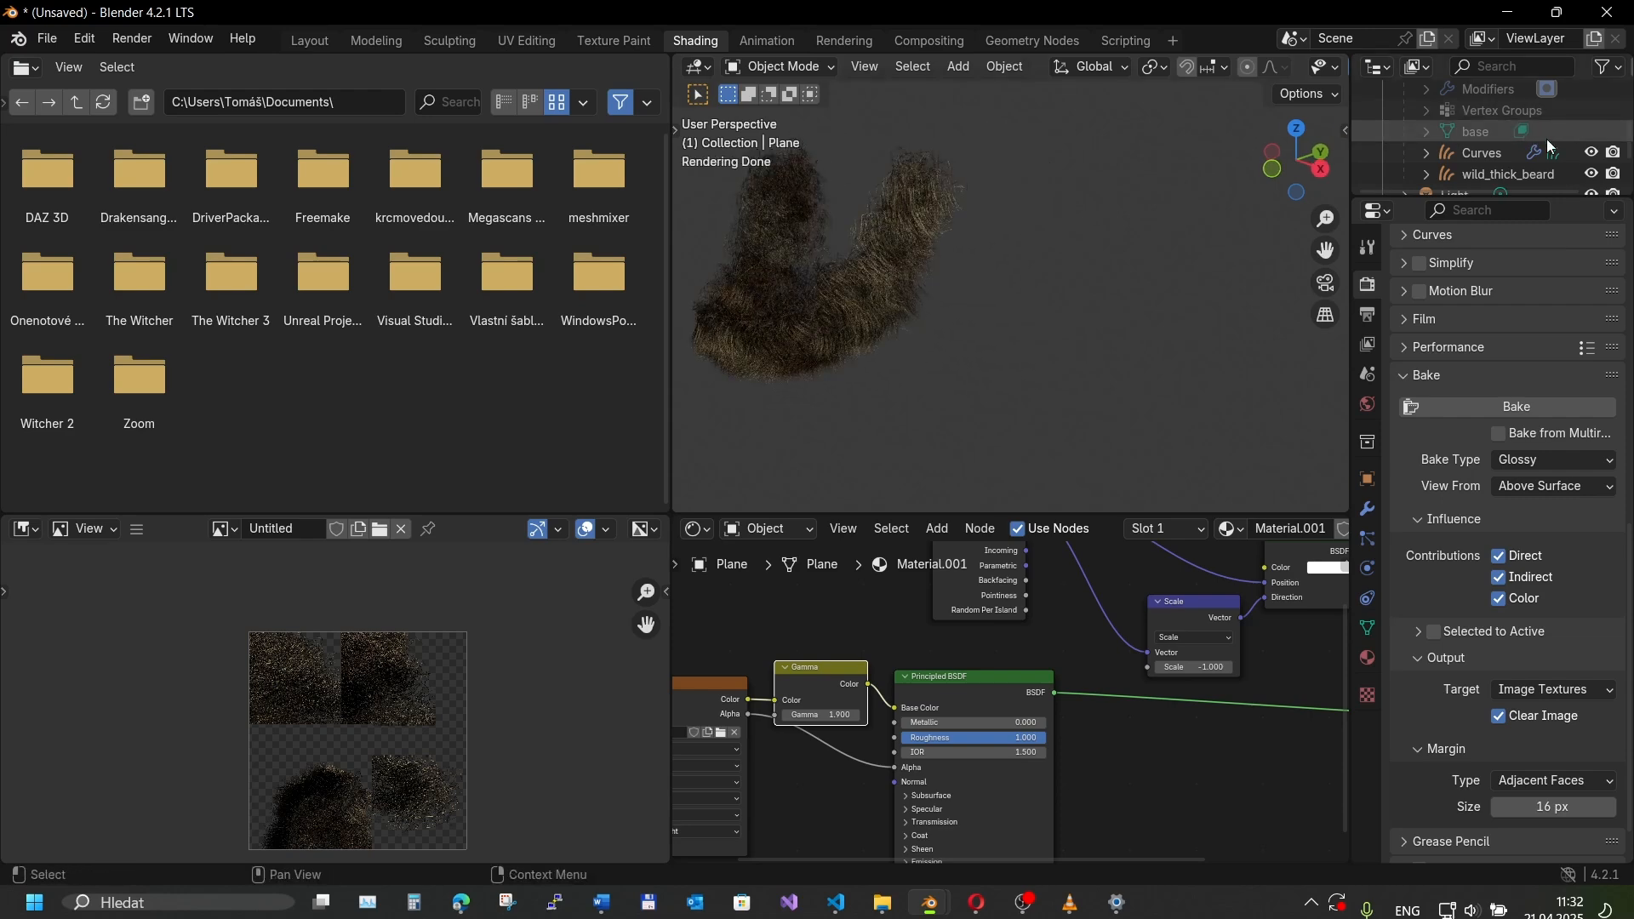
scroll(1546, 140, "up", 3)
- Show the Human head mesh again and orbit to a frontal view of face and beard
left_click(1590, 152)
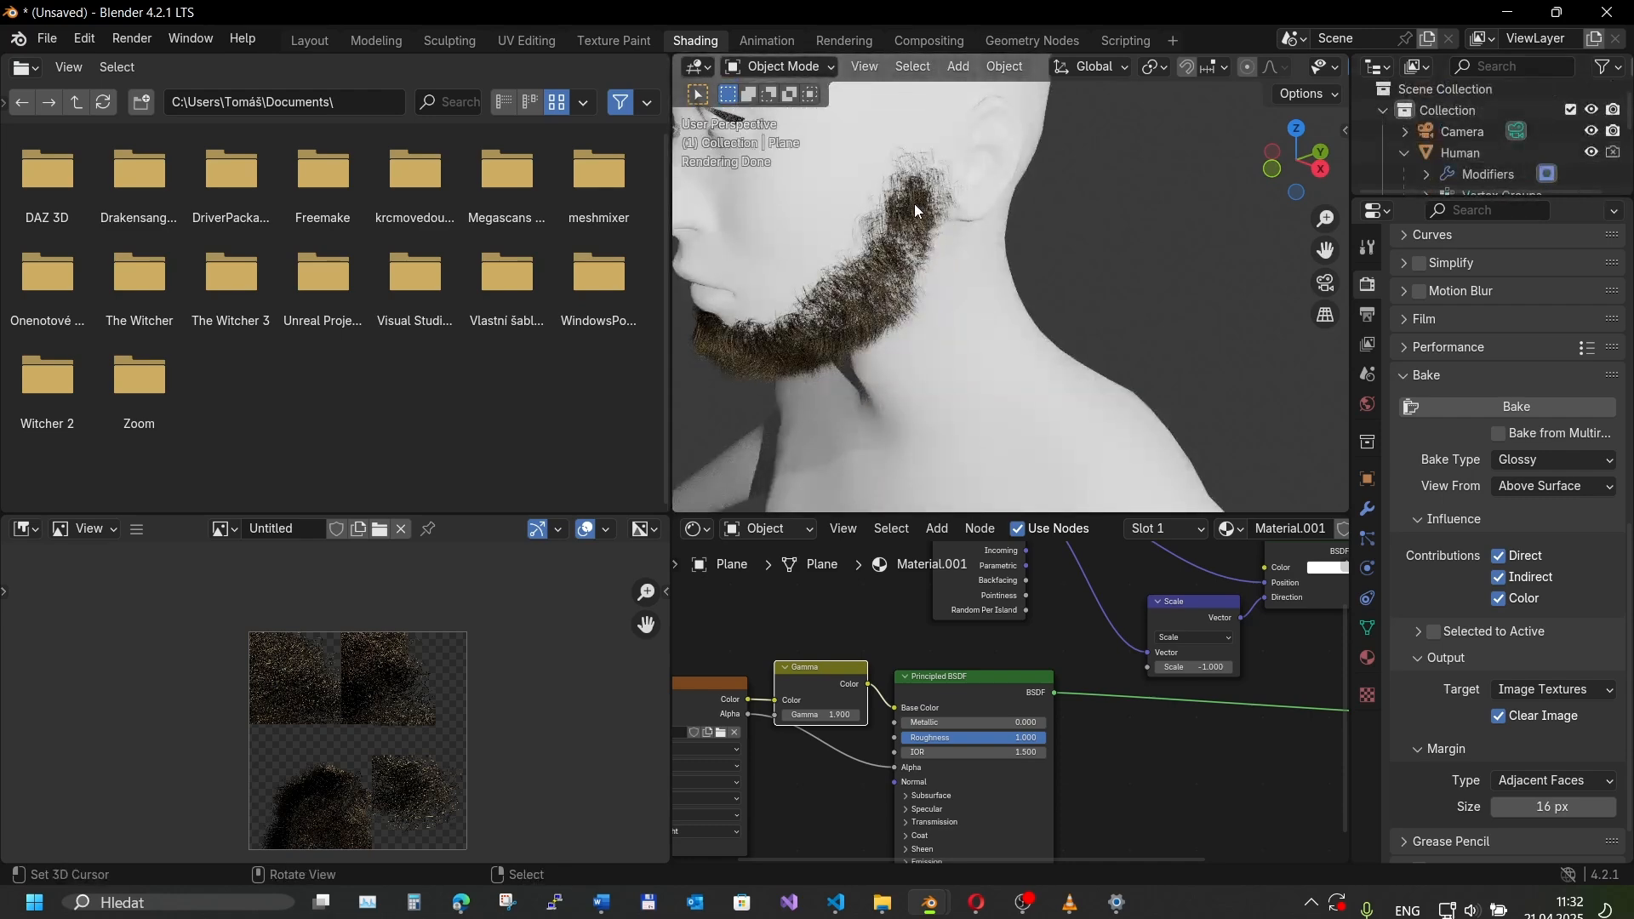
middle_click_drag(906, 203, 987, 205)
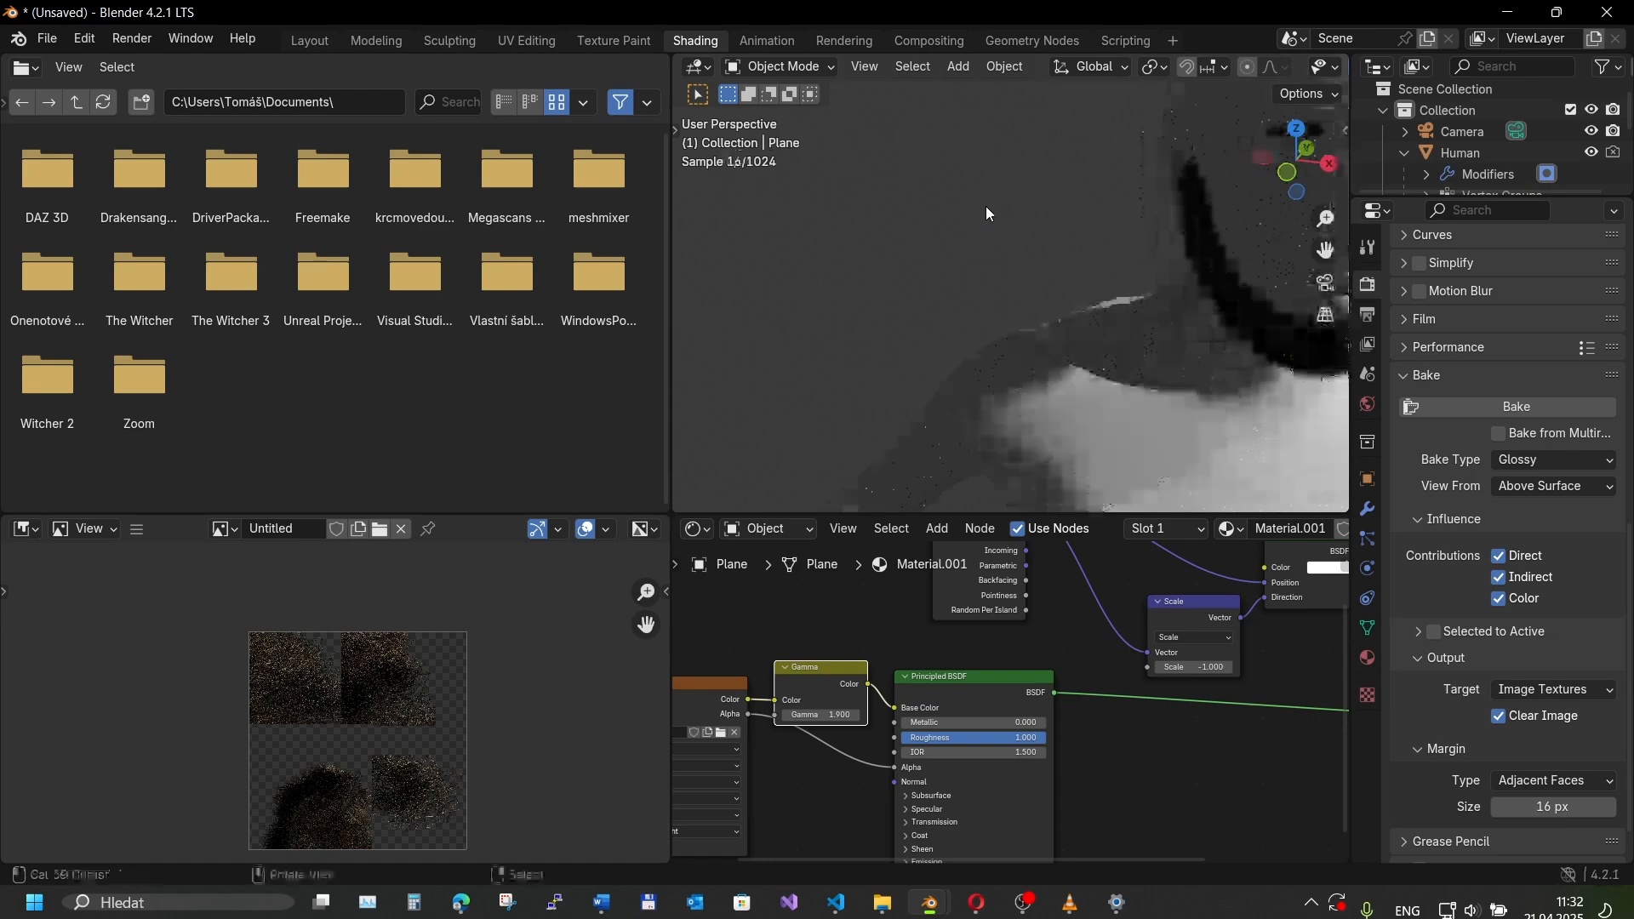
middle_click_drag(1194, 195, 1142, 209)
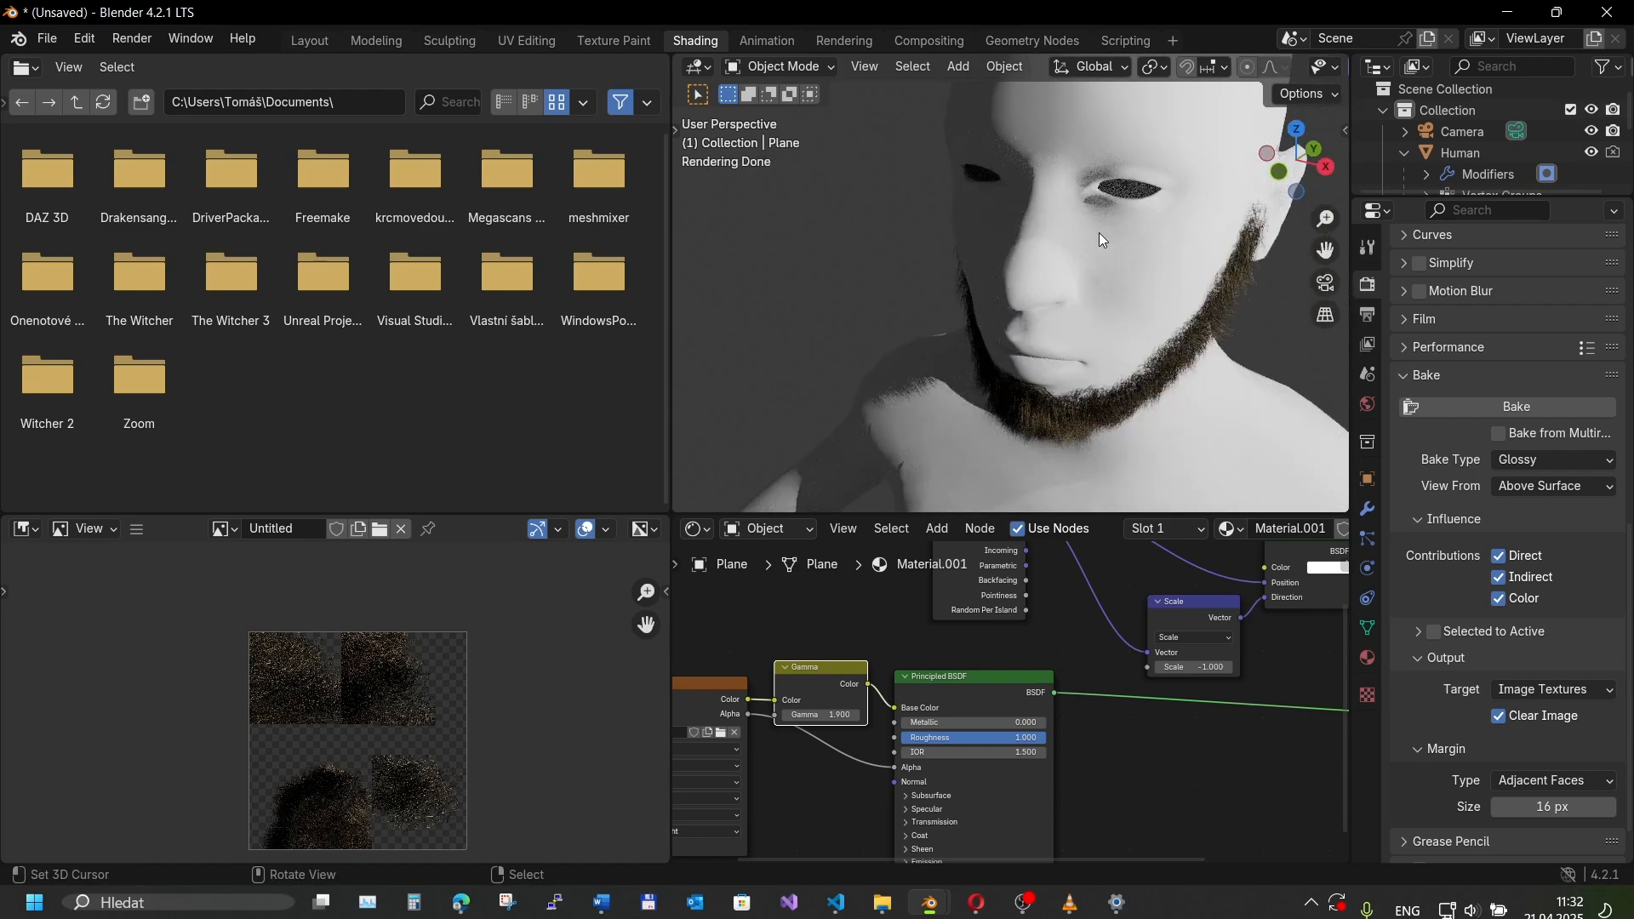
middle_click_drag(1040, 577, 849, 690)
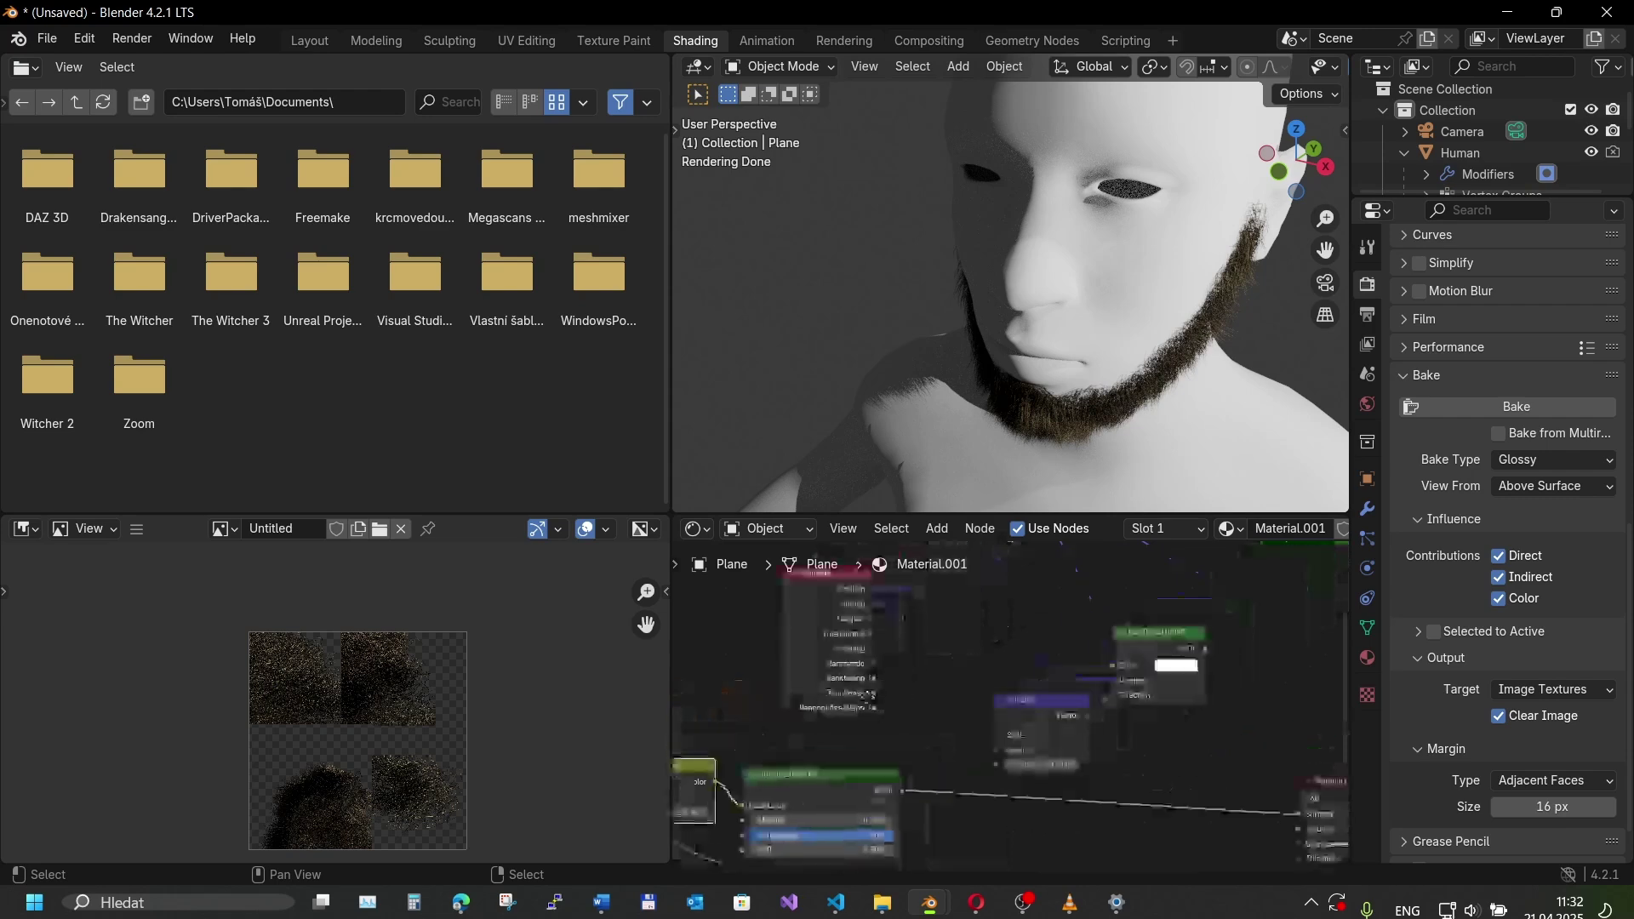
- Create a new material on Human with a Ray Portal BSDF connected to the Material Output surface
left_click(1091, 230)
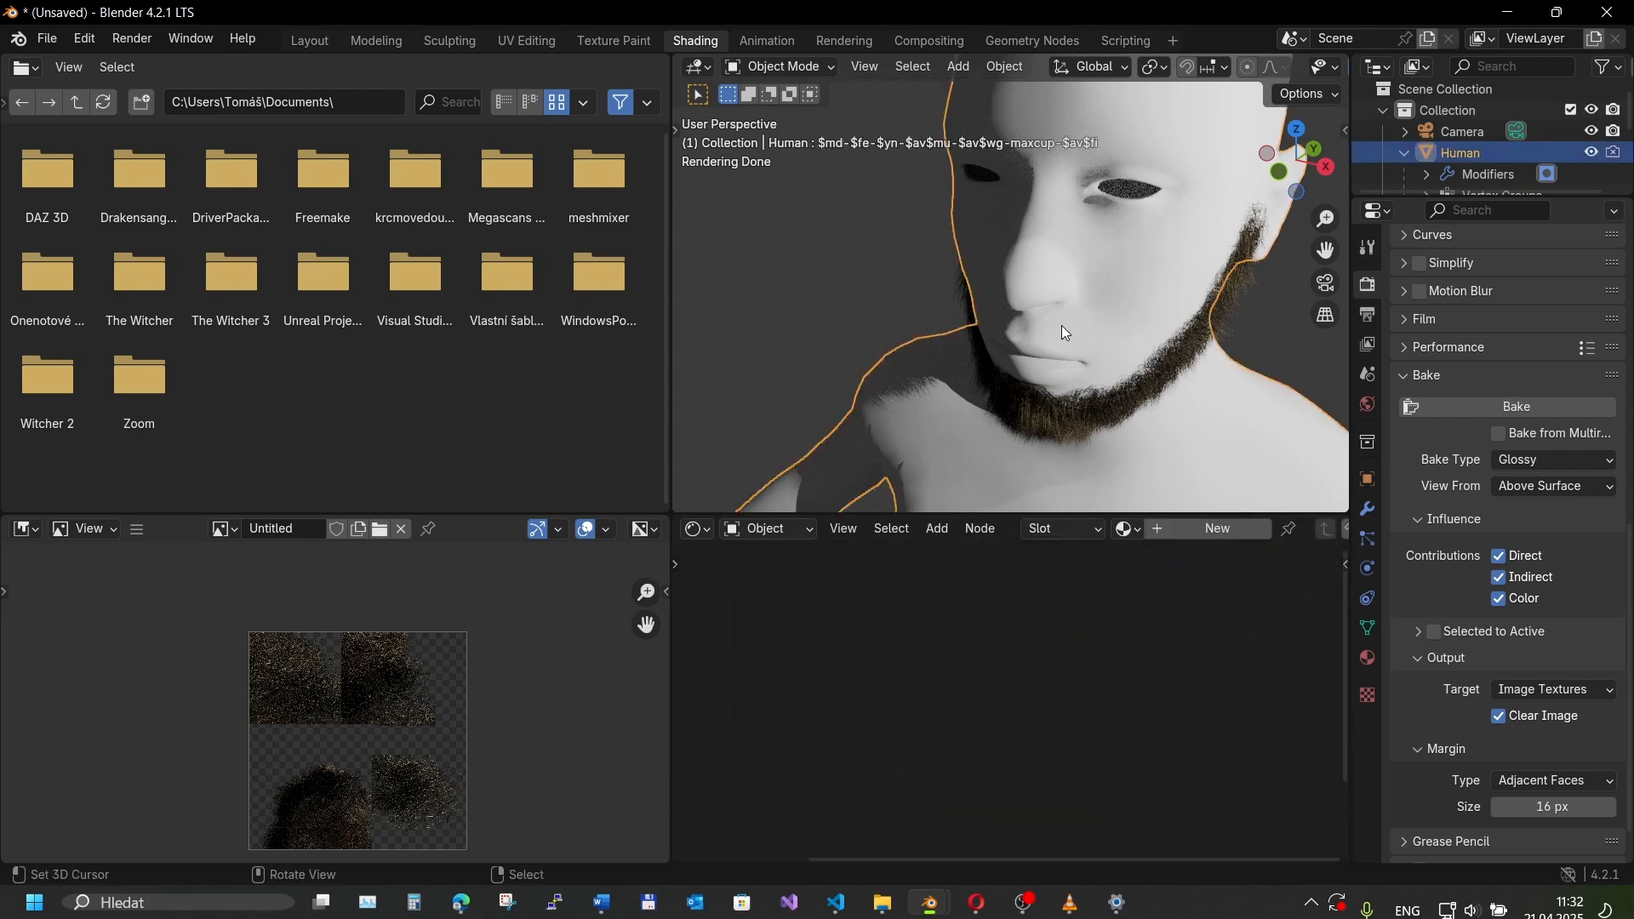
left_click(1218, 529)
key("shift+a")
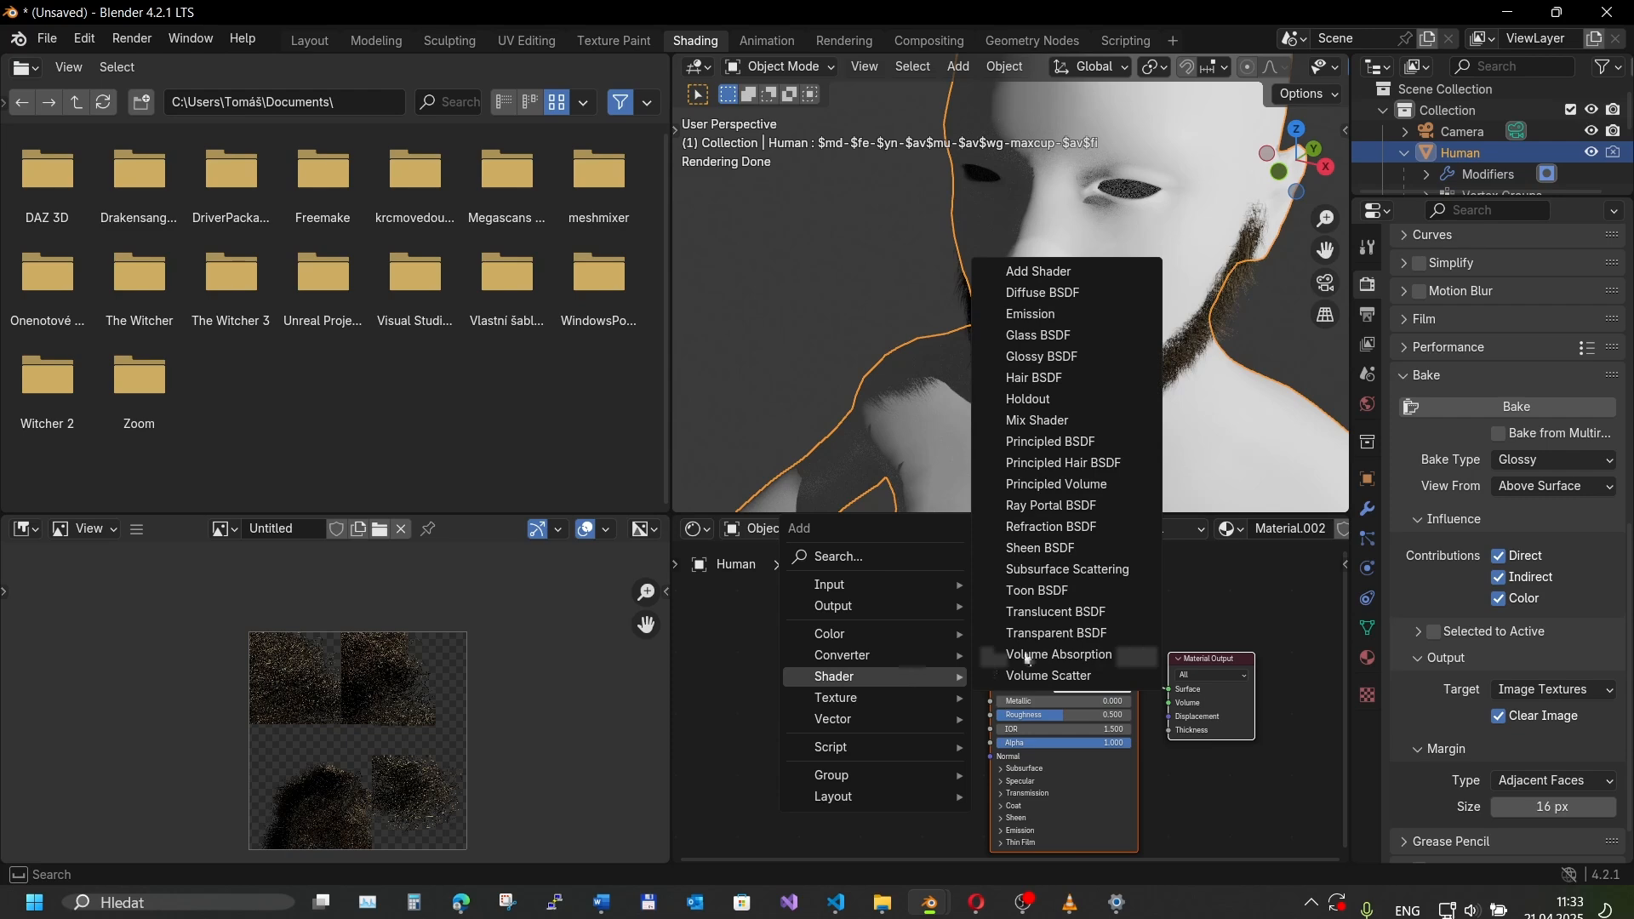
left_click(1097, 507)
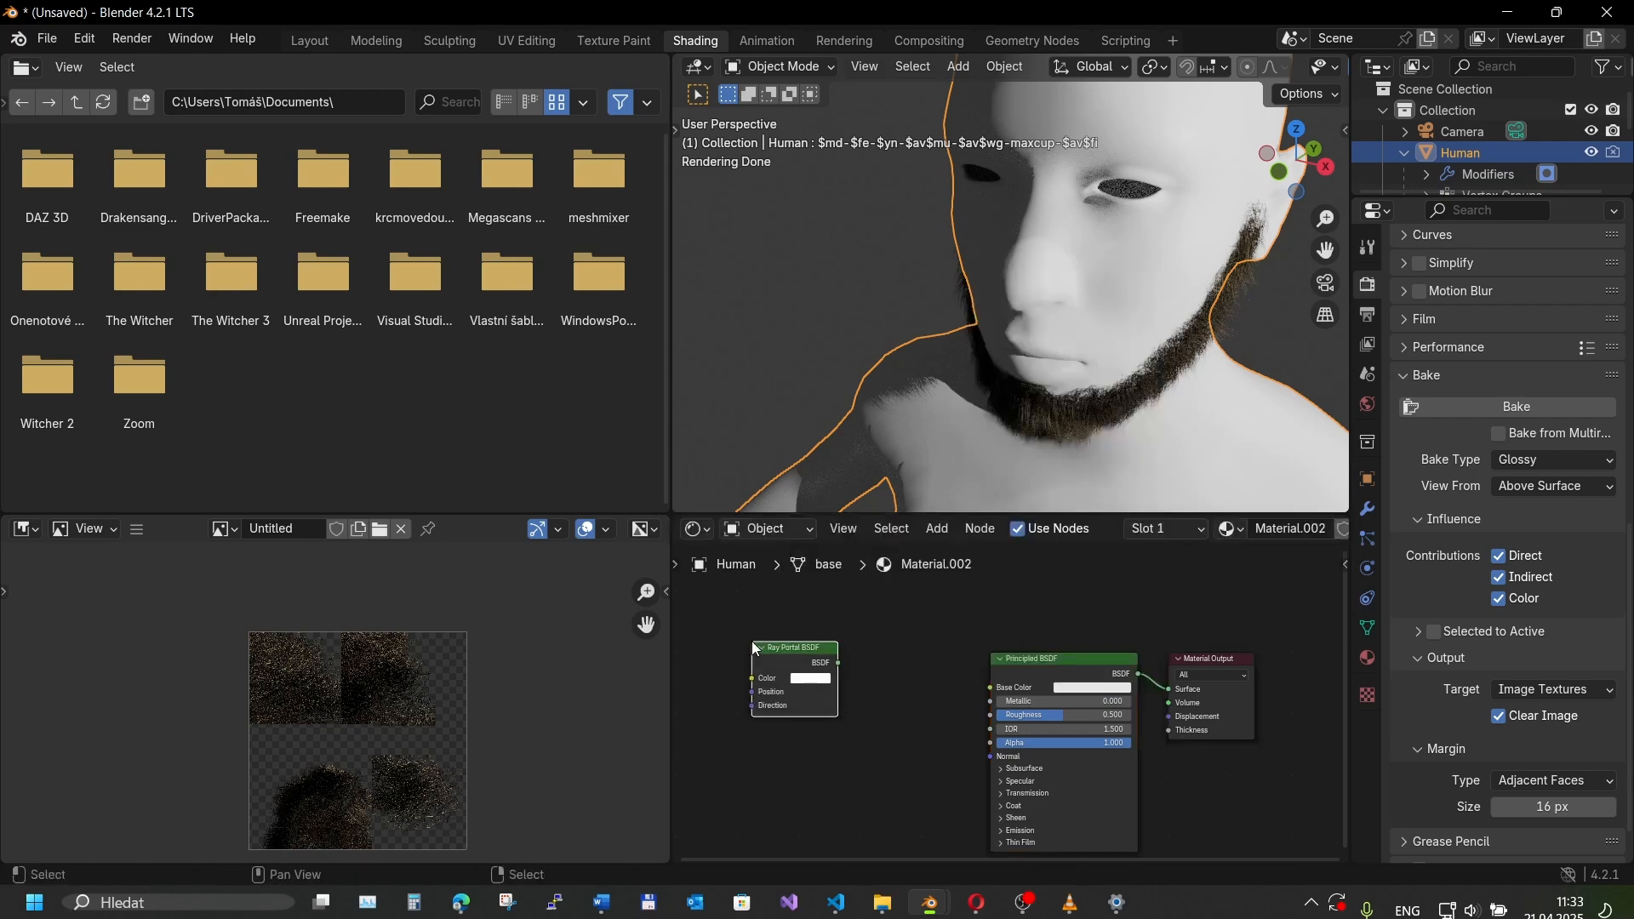
mouse_move(838, 663)
left_mouse_down()
mouse_move(1164, 688)
mouse_move(976, 759)
left_mouse_up()
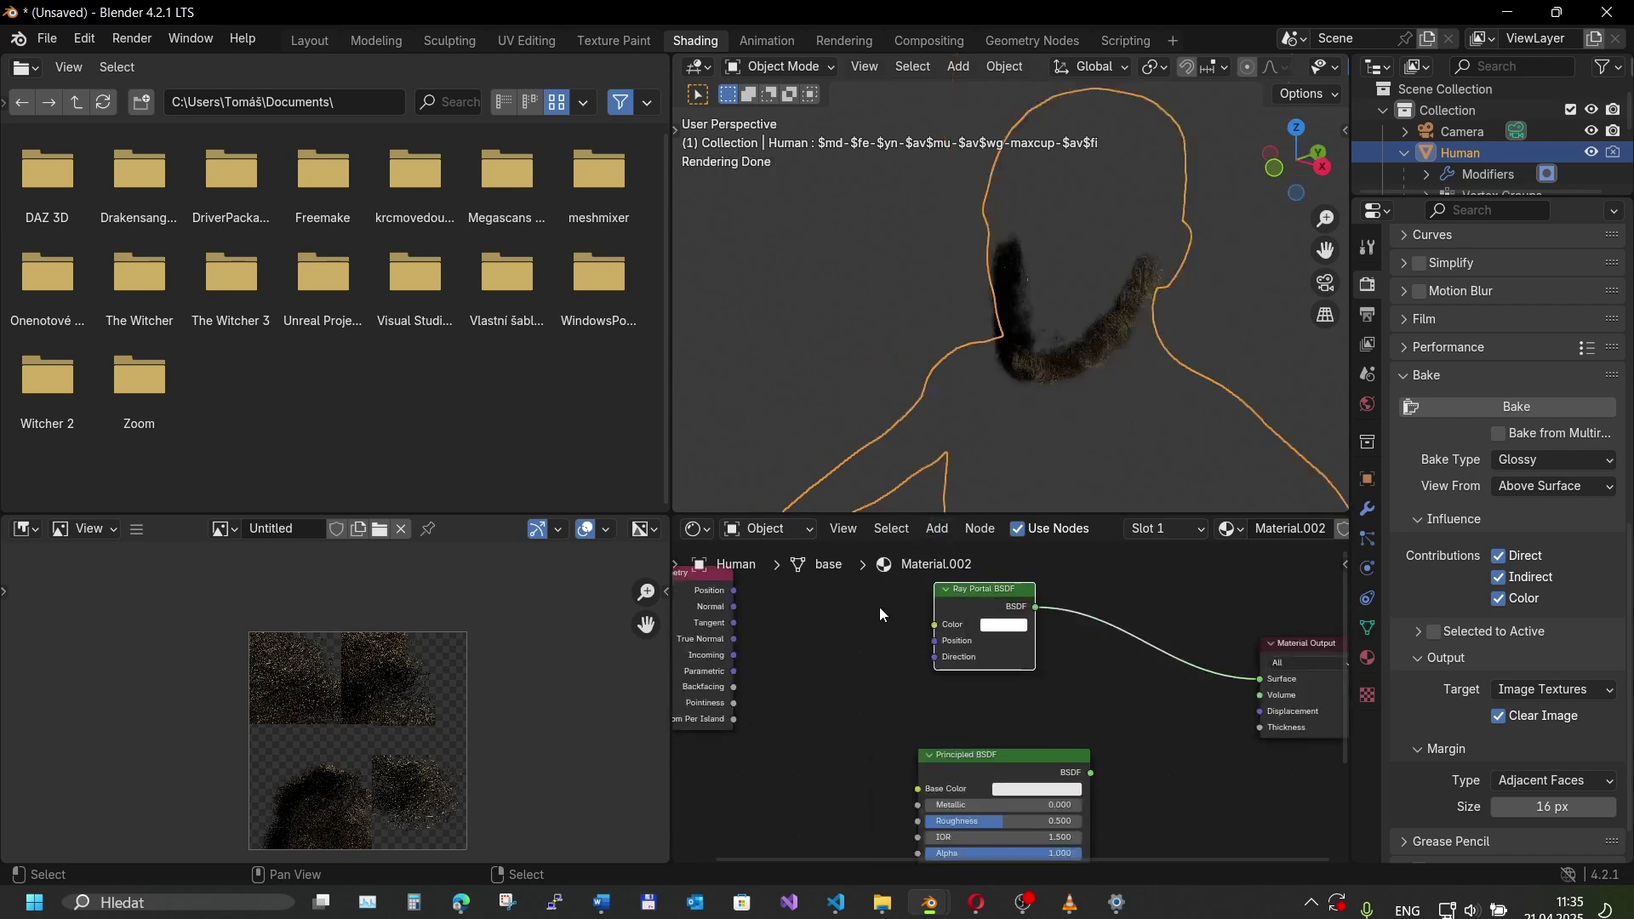
left_click(878, 609)
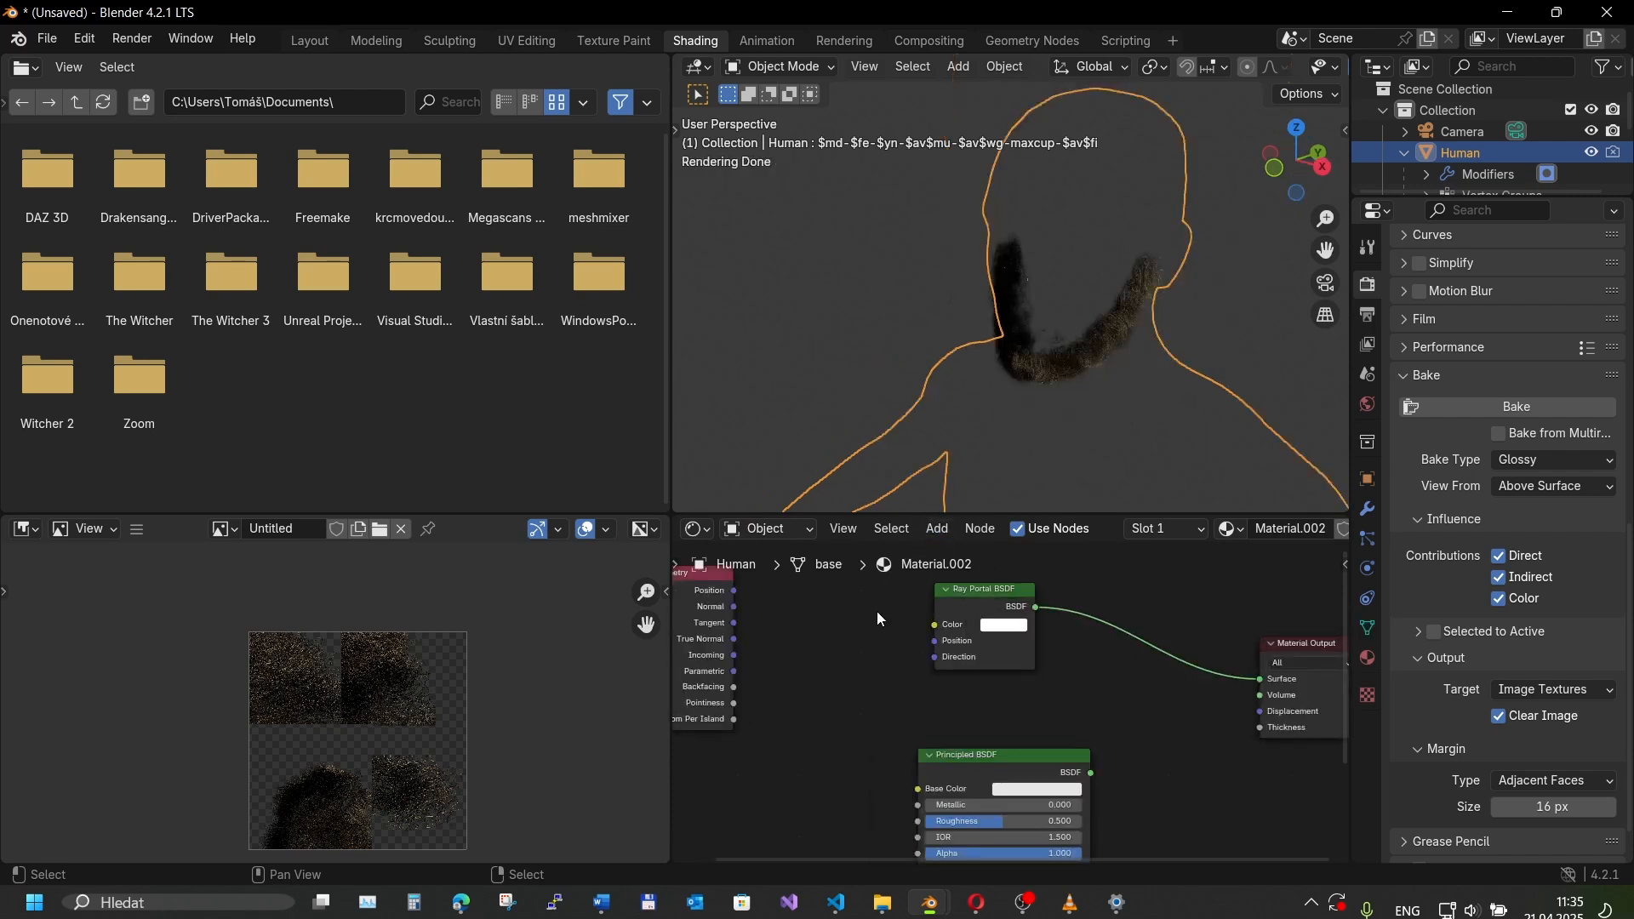
scroll(1111, 255, "up", 2)
scroll(986, 246, "up", 3)
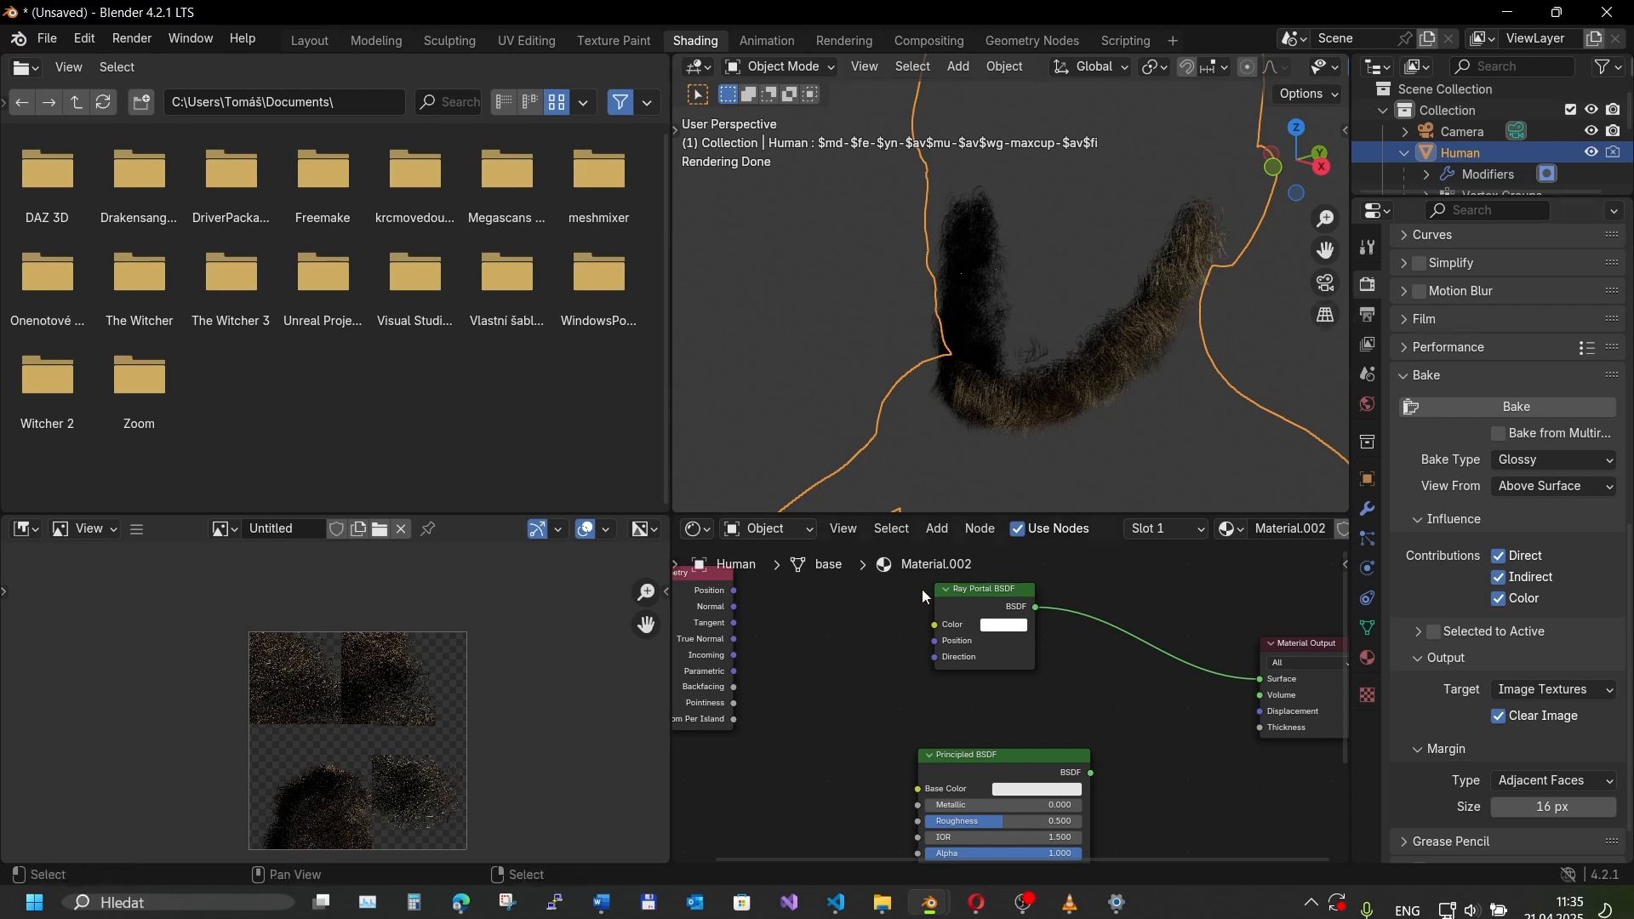
- Feed the Geometry Normal into the Ray Portal position and insert a Vector Math Add node
mouse_move(935, 643)
left_mouse_down()
mouse_move(736, 607)
mouse_move(818, 658)
left_mouse_up()
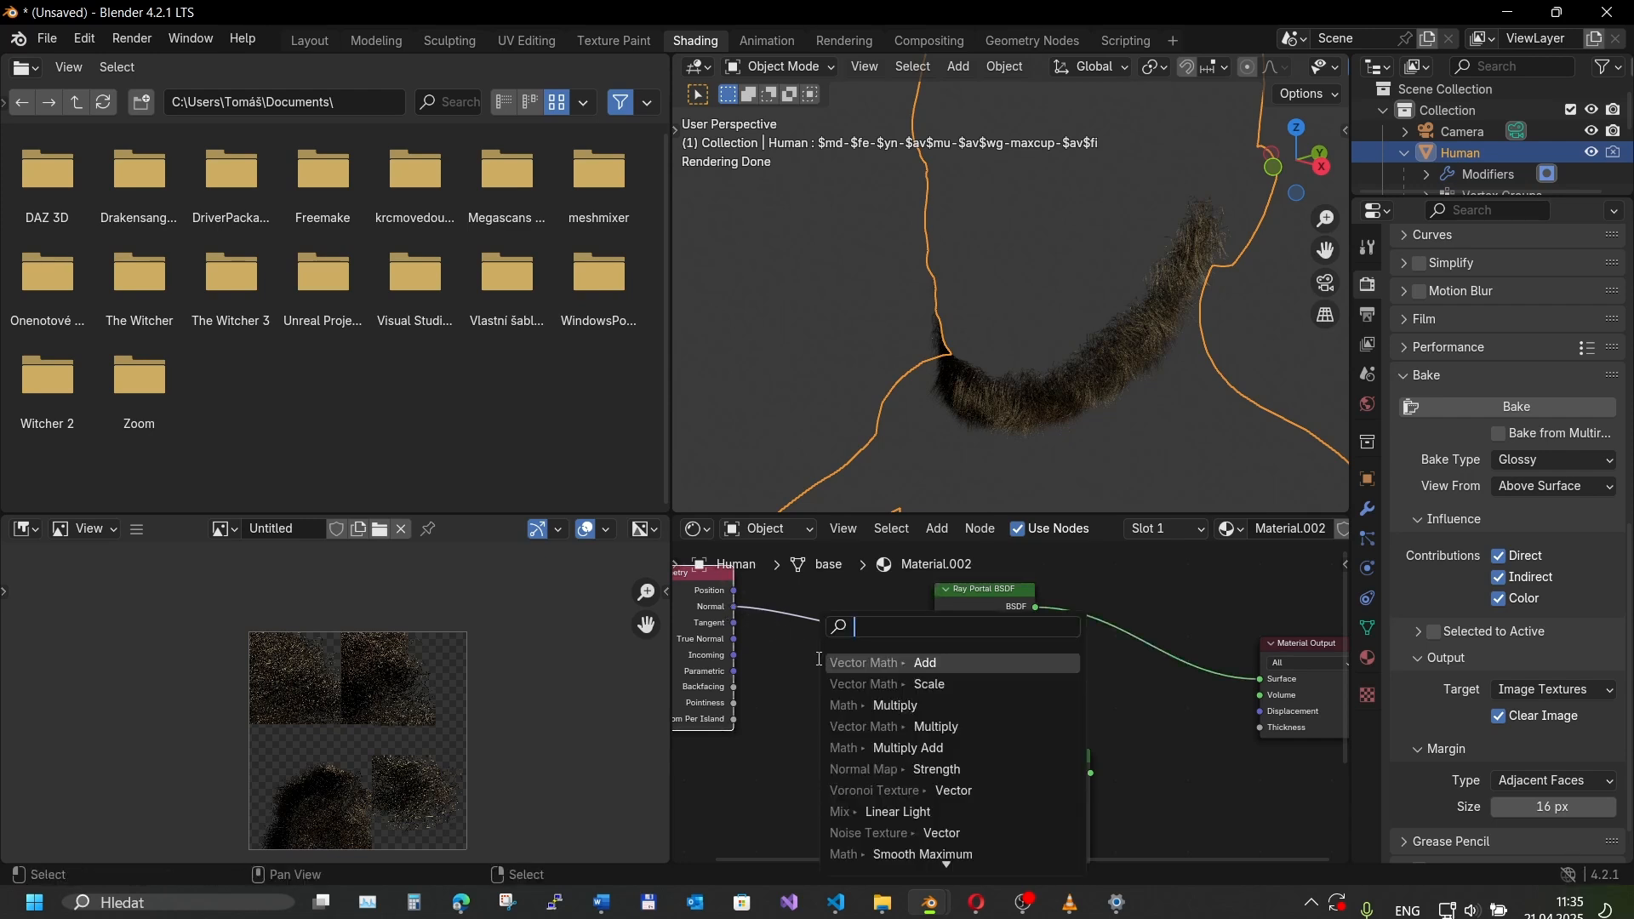
left_click(874, 663)
- Set the Add node offset to 100, 11000, 100 and route its result into the Ray Portal direction
left_click(817, 747)
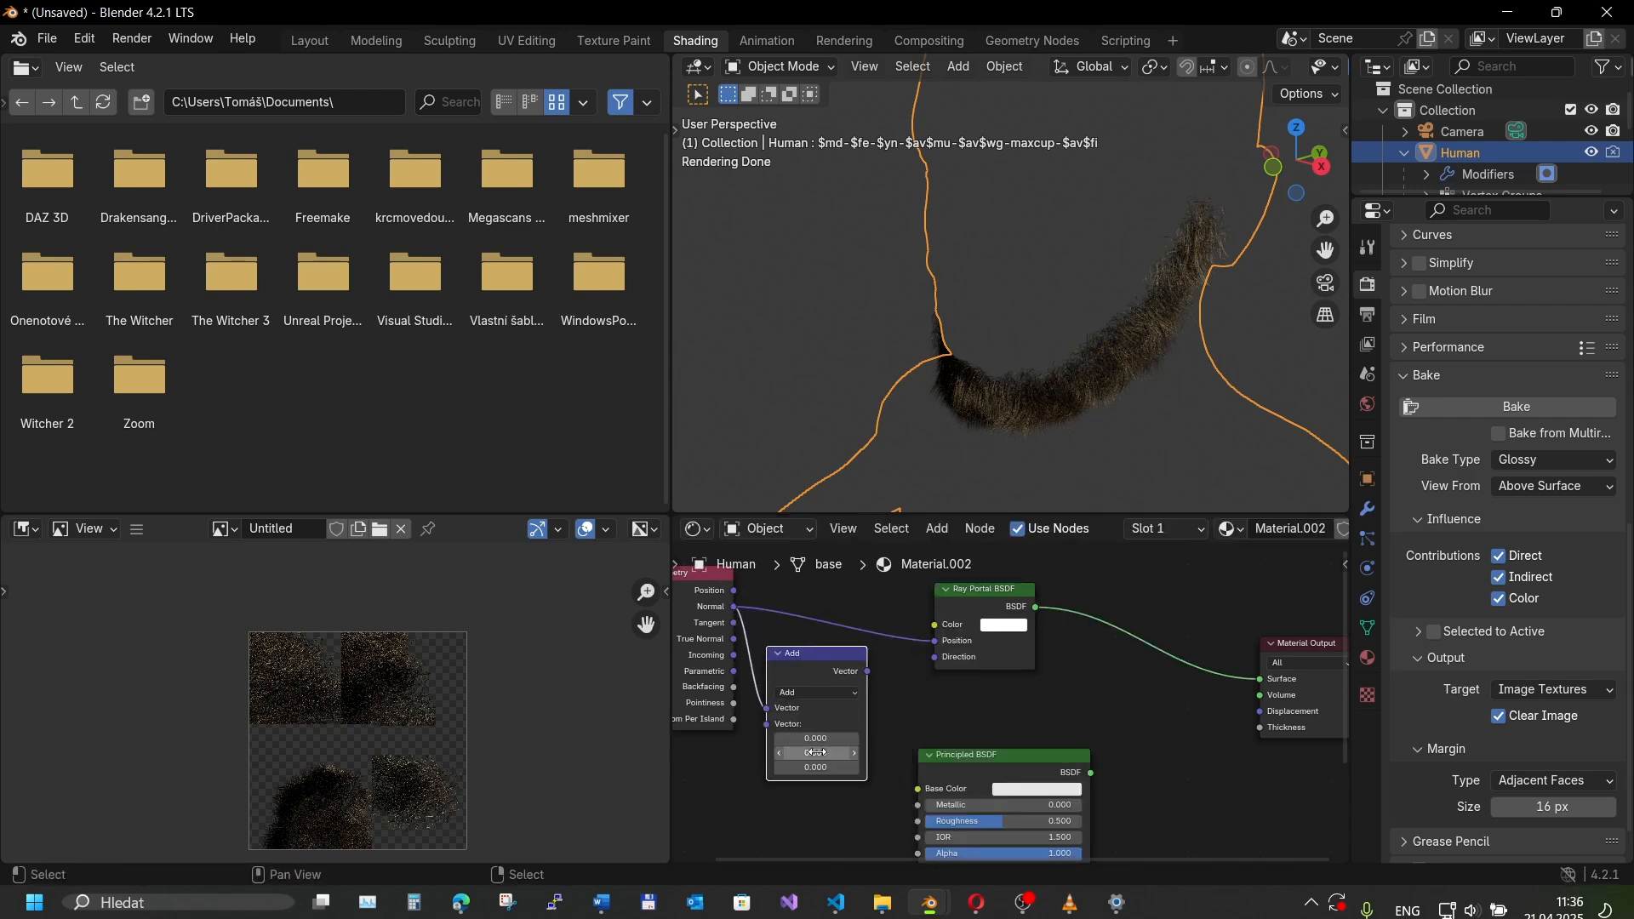
type("100")
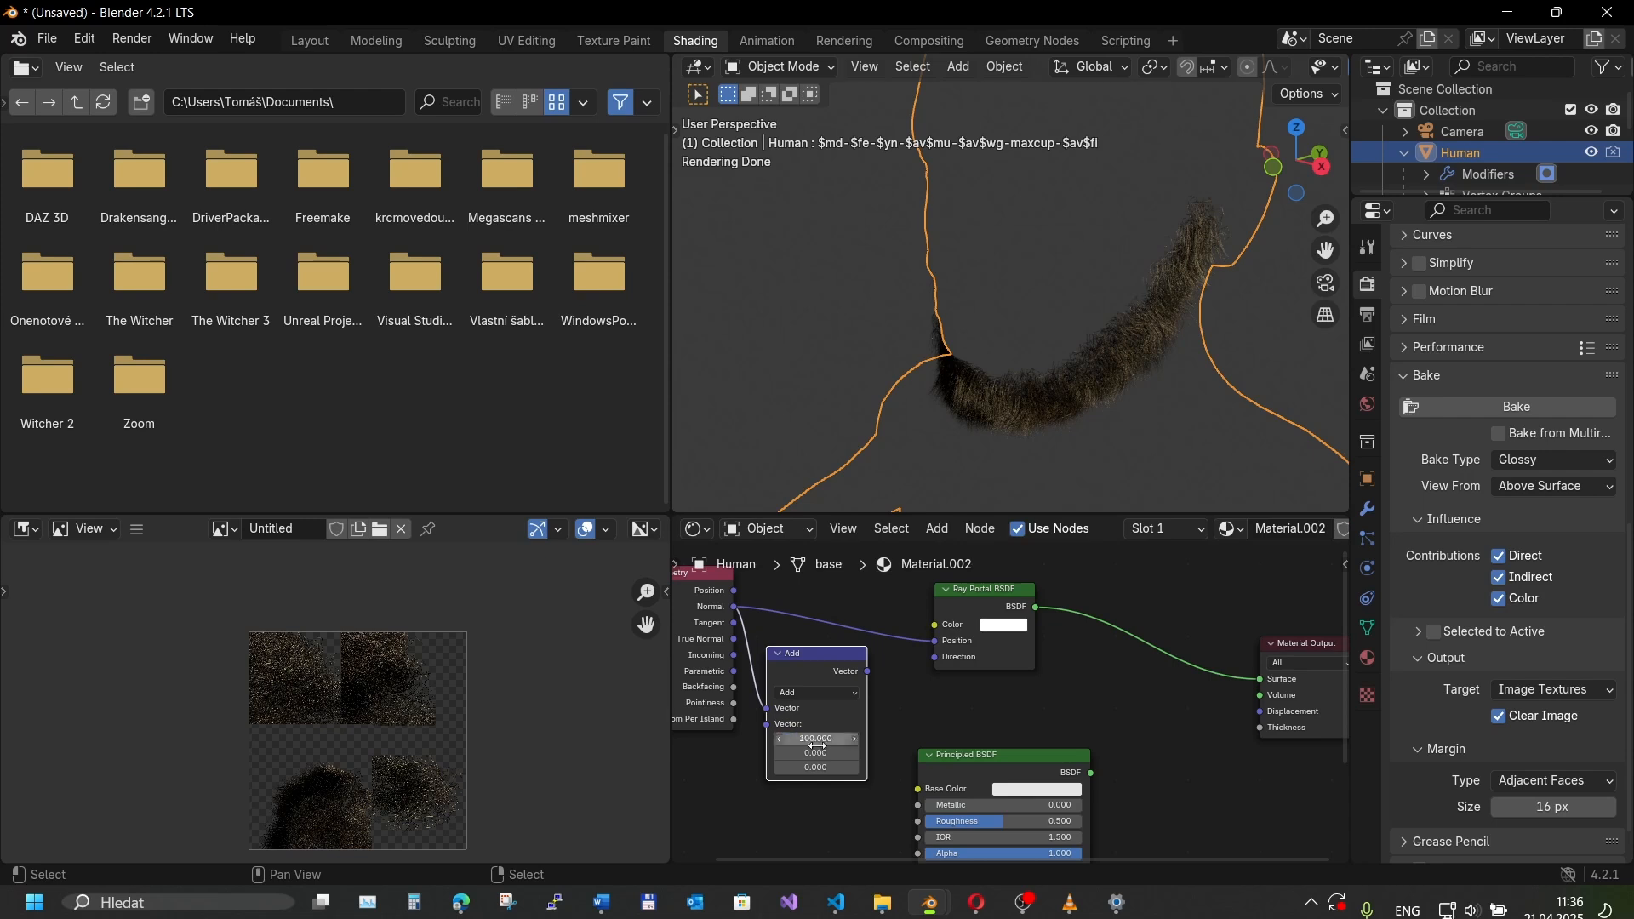
key("Tab")
type("100")
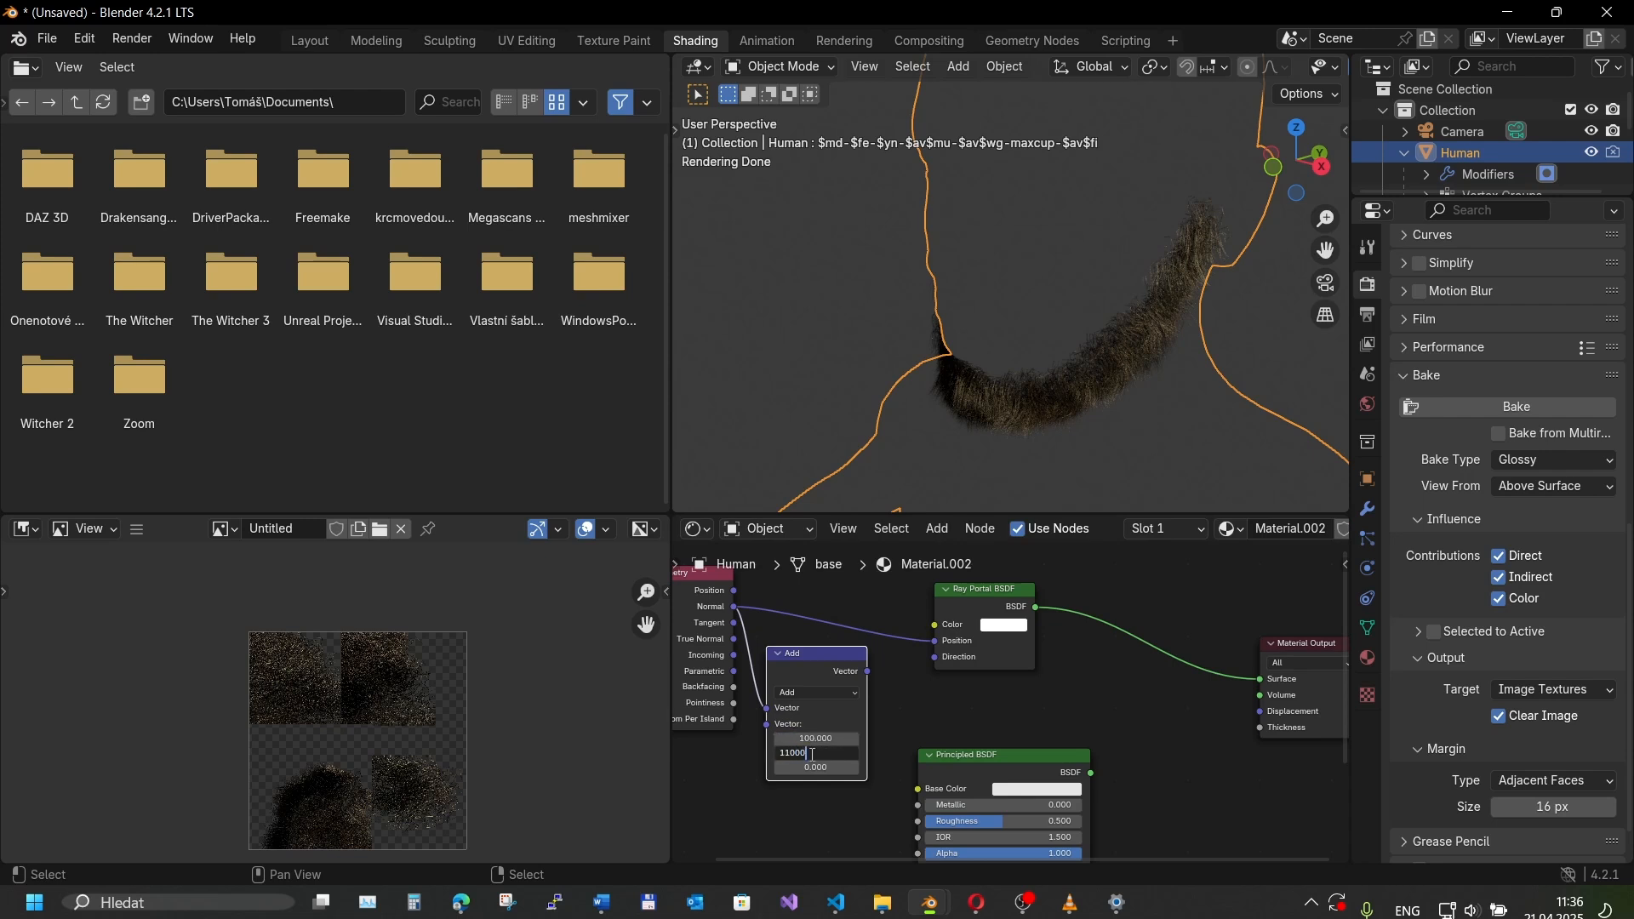
key("Return")
left_click(819, 767)
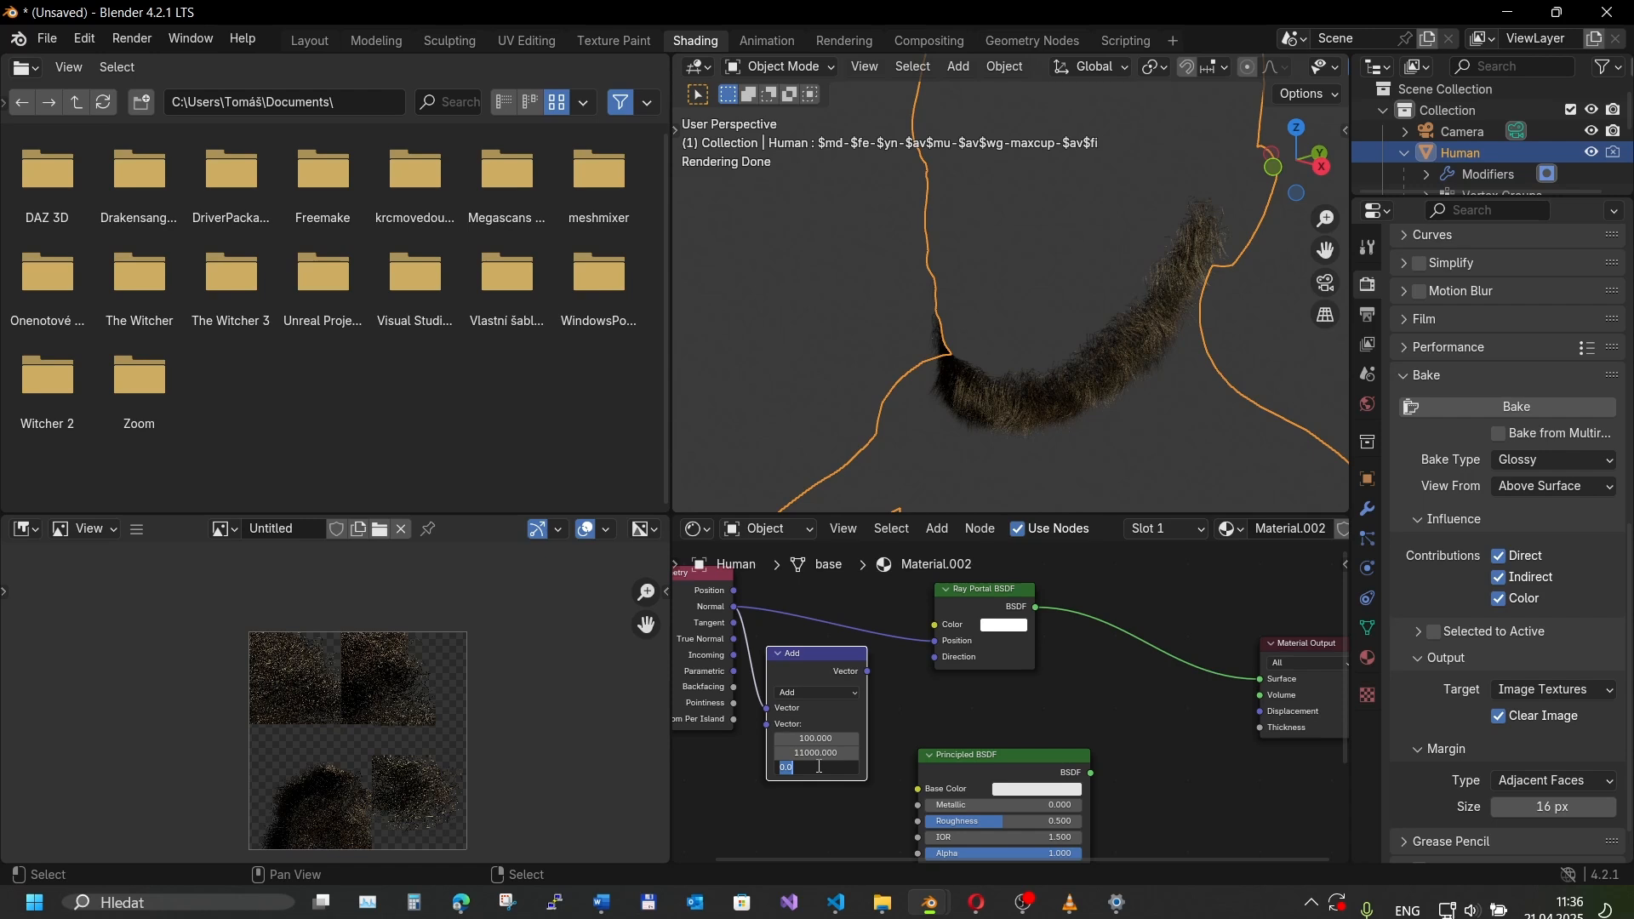
type("100")
key("Return")
left_click_drag(867, 669, 935, 656)
scroll(1070, 249, "down", 4)
scroll(1069, 257, "down", 3)
scroll(1068, 257, "up", 5)
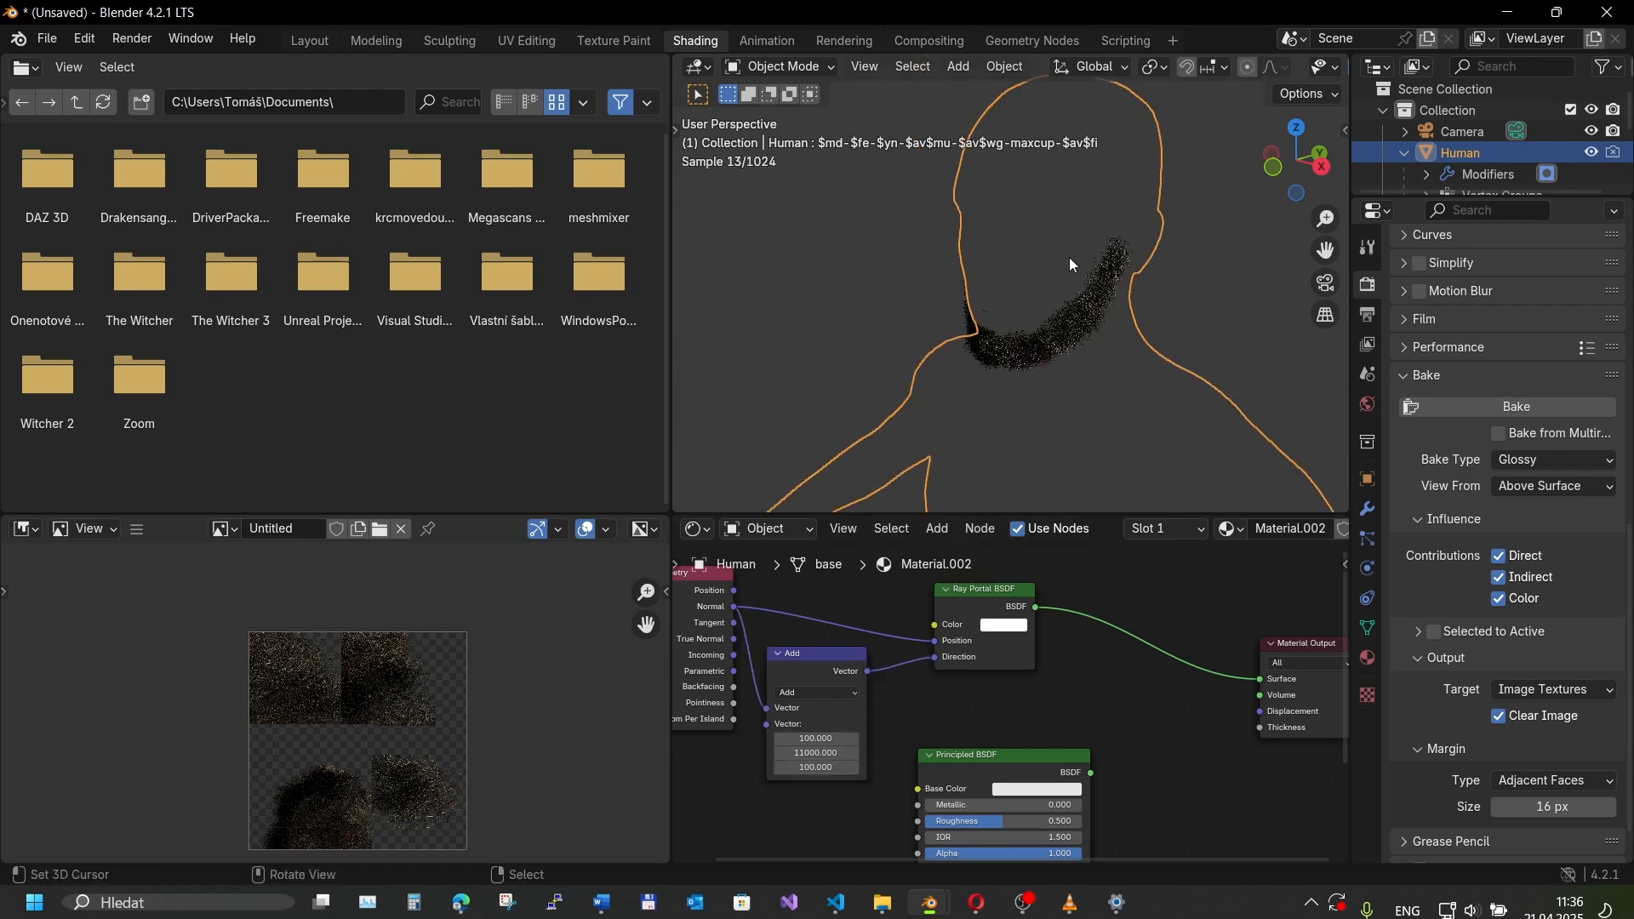
scroll(1069, 257, "up", 2)
scroll(1066, 256, "down", 2)
middle_click_drag(1065, 256, 907, 284)
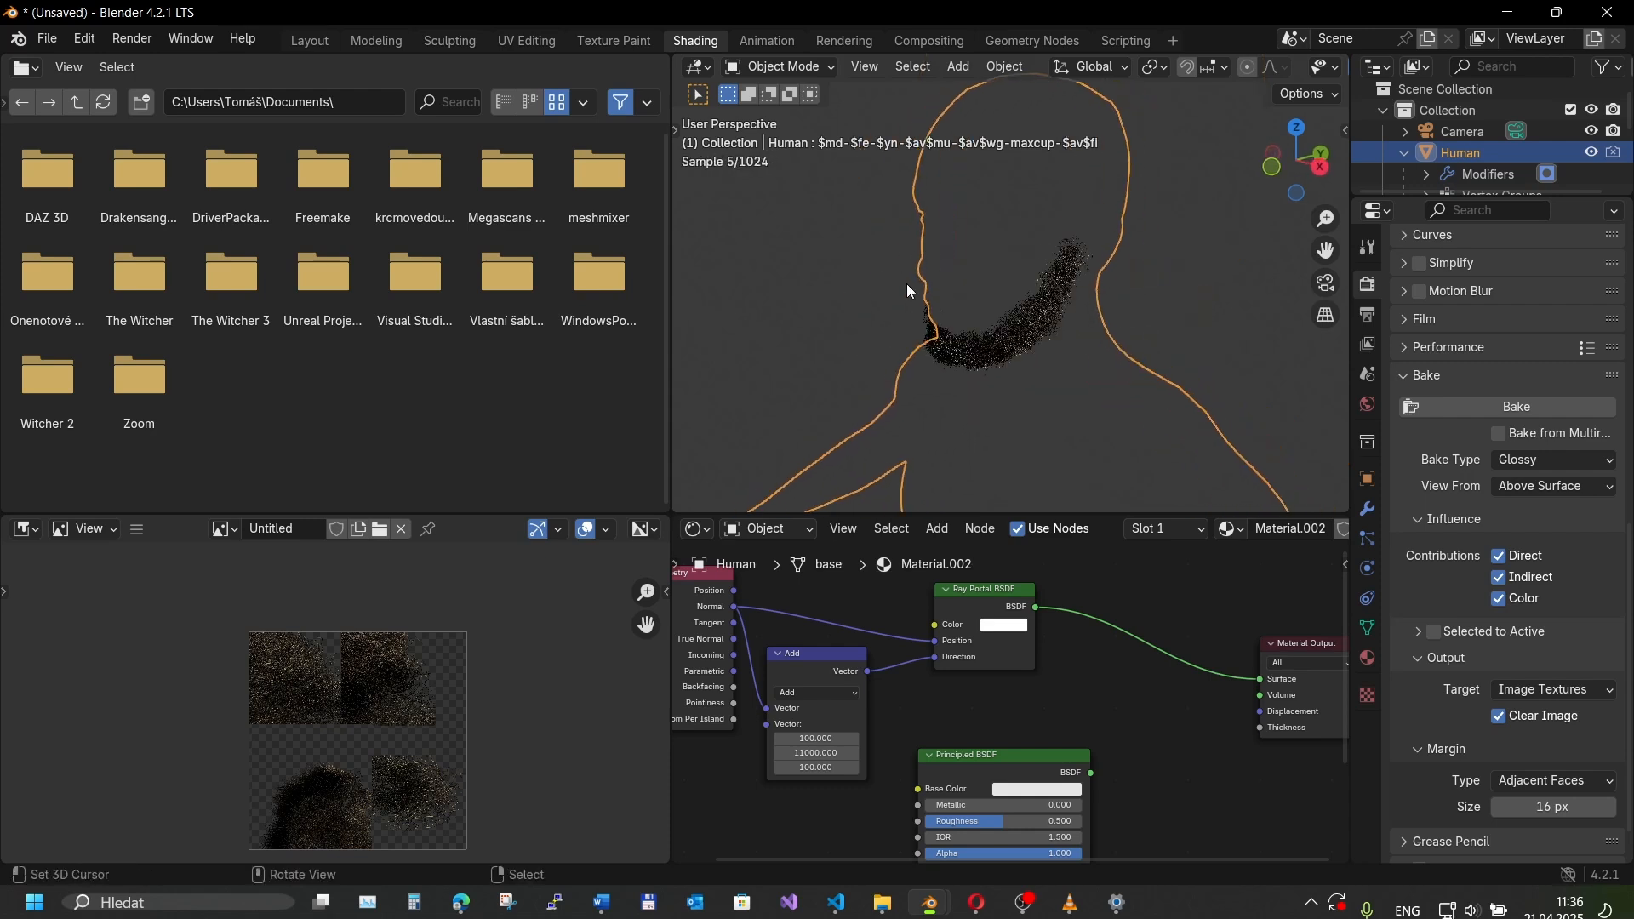
mouse_move(882, 228)
middle_mouse_down()
mouse_move(1206, 276)
mouse_move(844, 277)
middle_mouse_up()
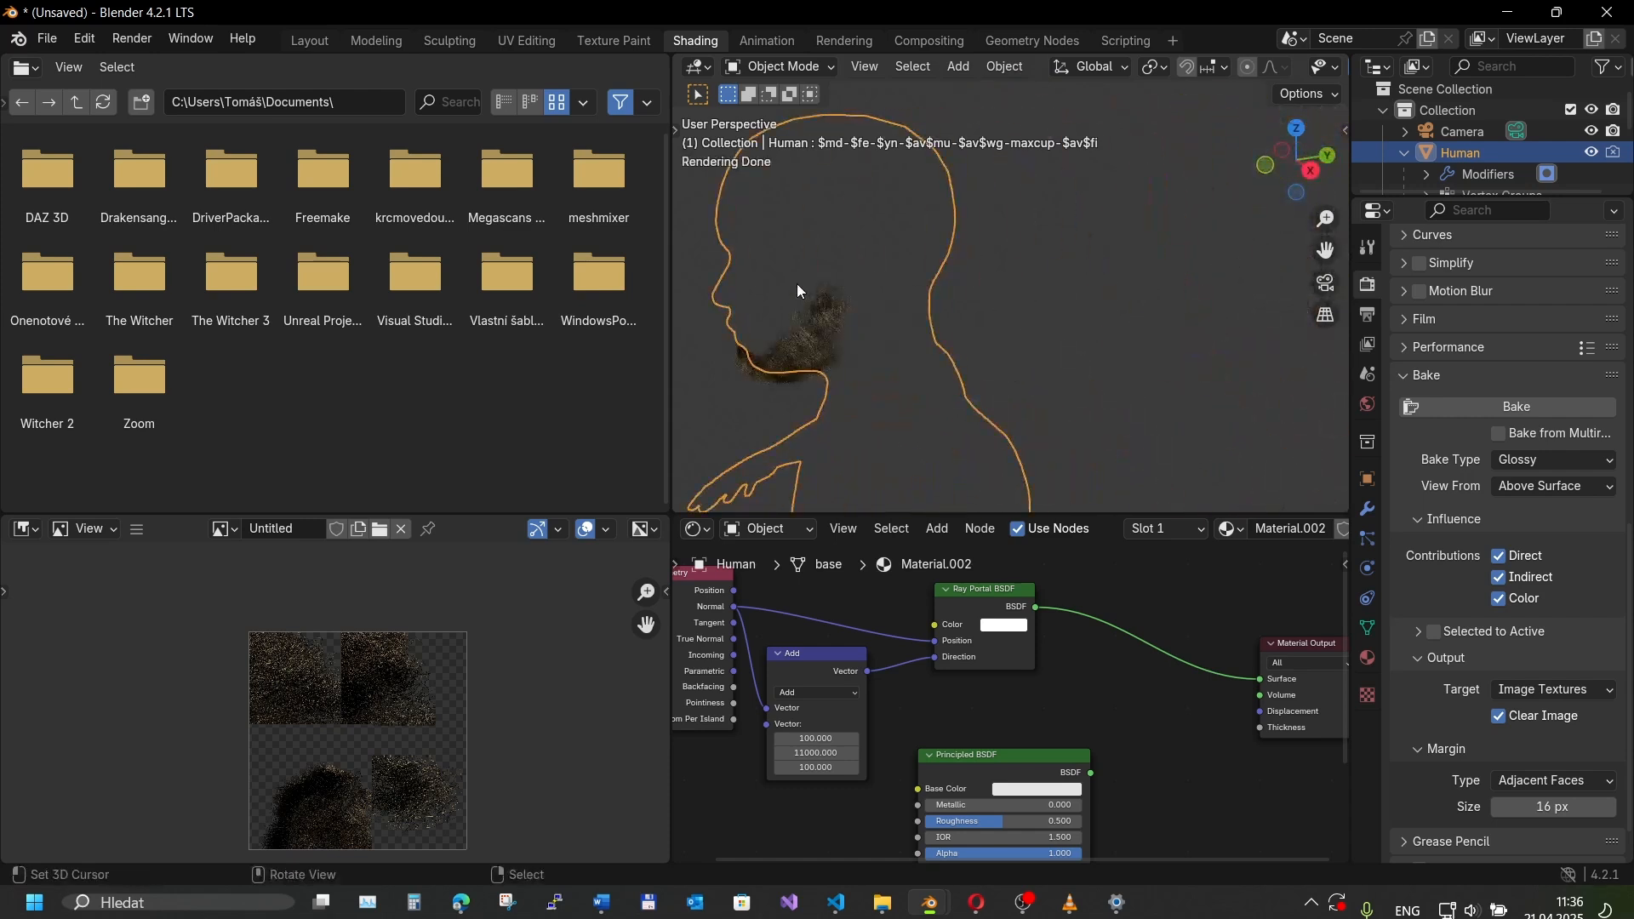